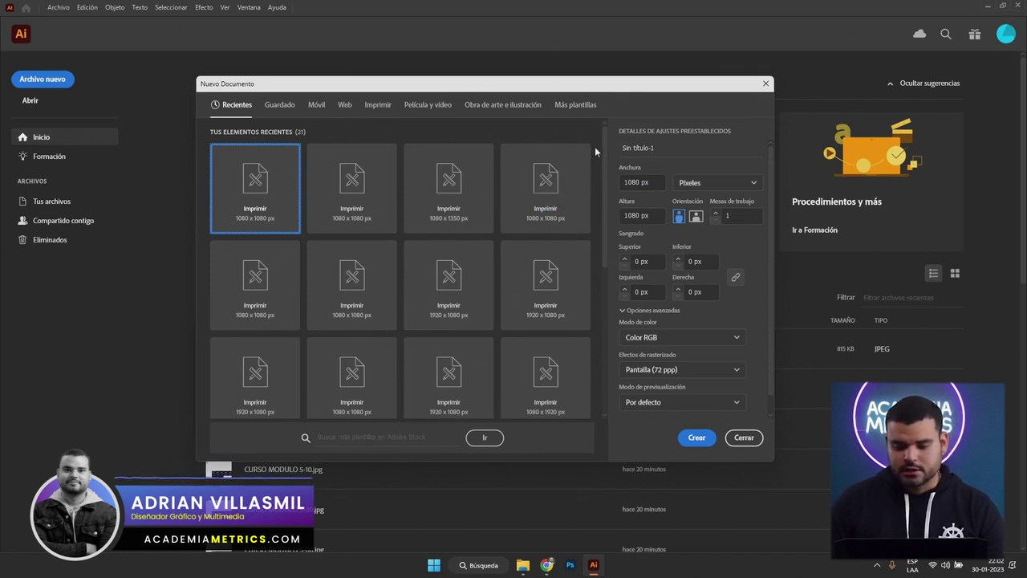
# Name the new document EJEMPLO
pyautogui.moveTo(682, 147); pyautogui.dragTo(597, 148)
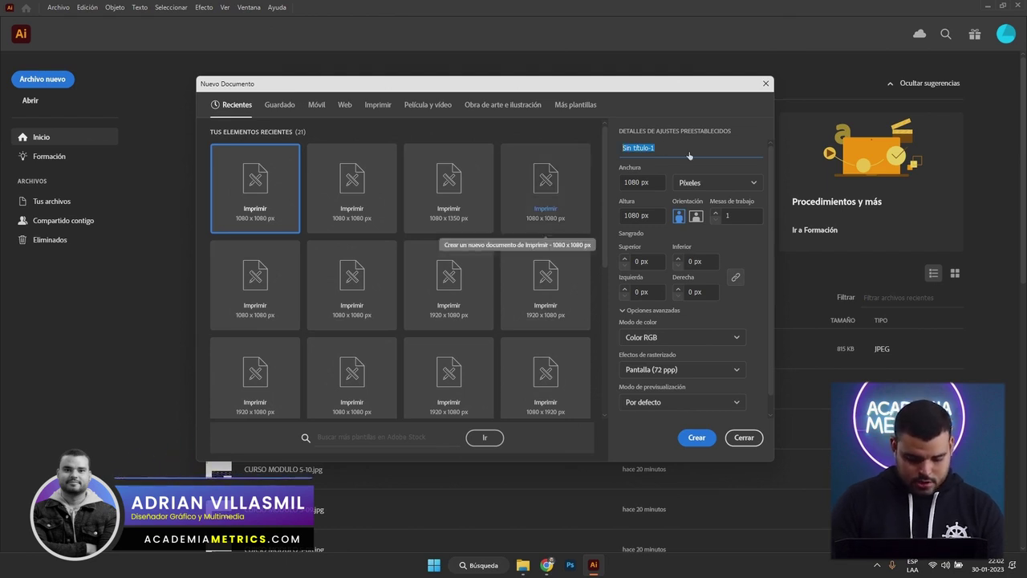
pyautogui.press('capslock')
pyautogui.write('EJEMPLO')
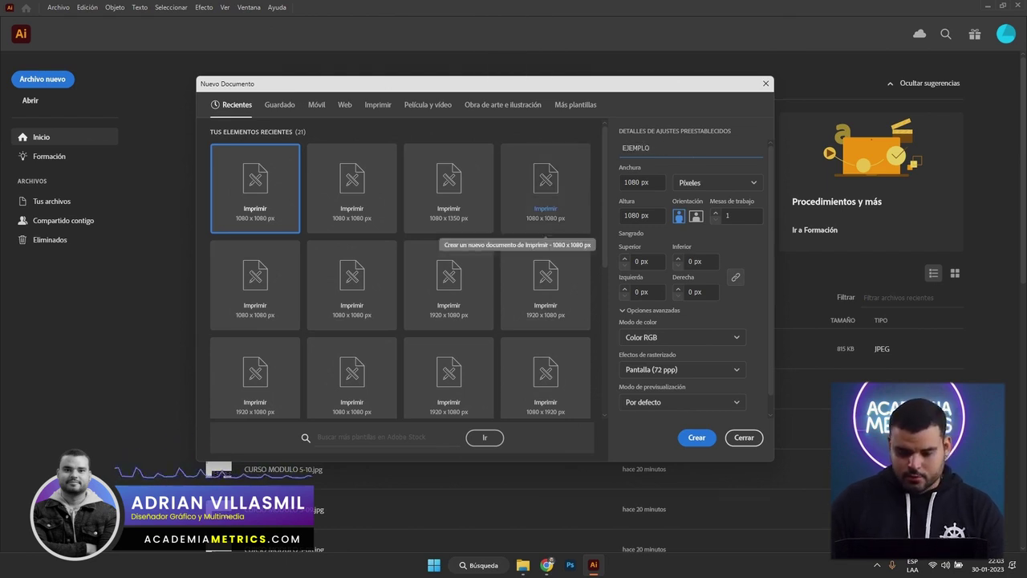
# Keep the new document's width at 1080 px with Píxeles as the unit, and set its height to 1350 px
pyautogui.click(653, 182)
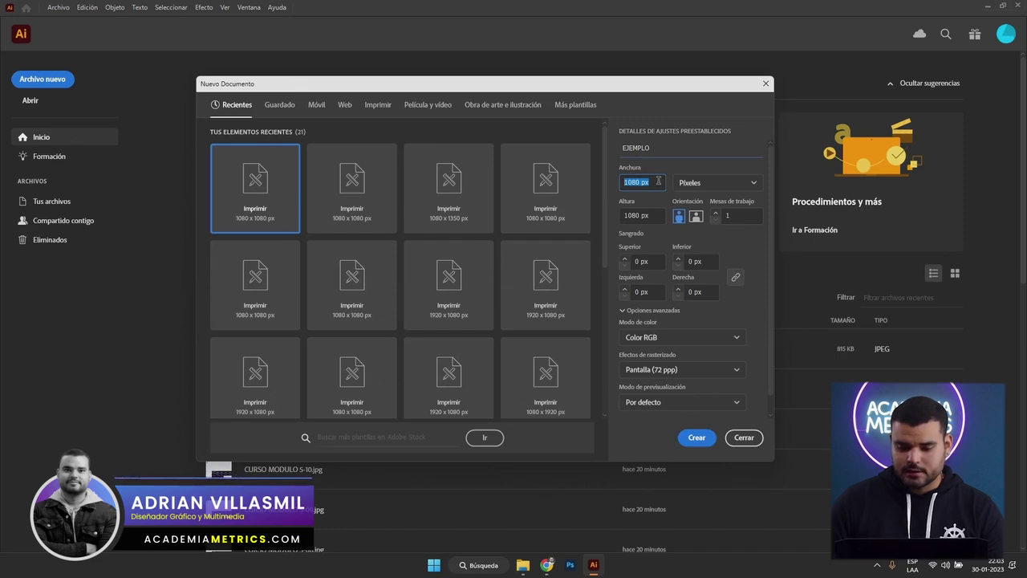
pyautogui.click(711, 186)
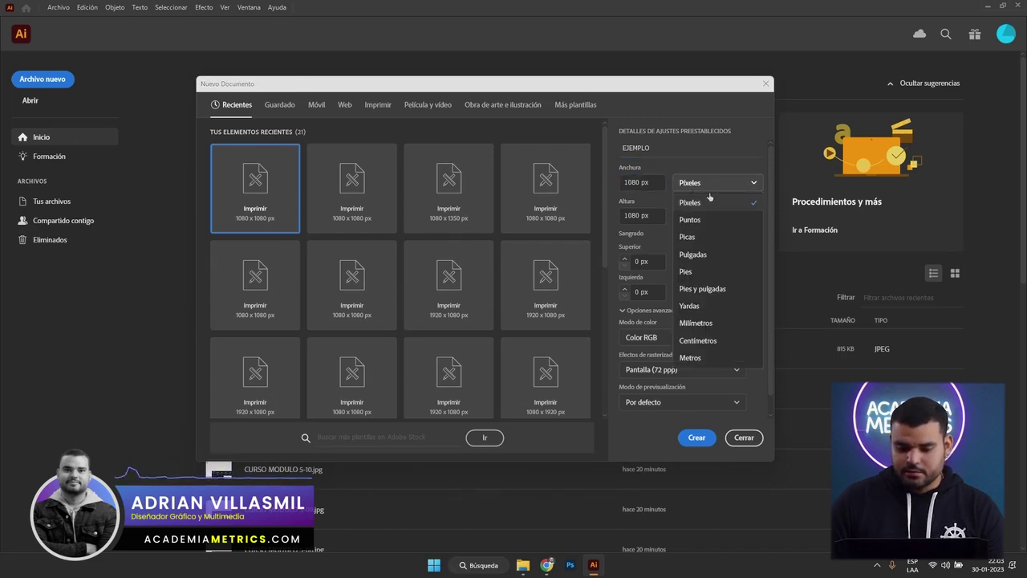
pyautogui.click(710, 199)
pyautogui.click(648, 216)
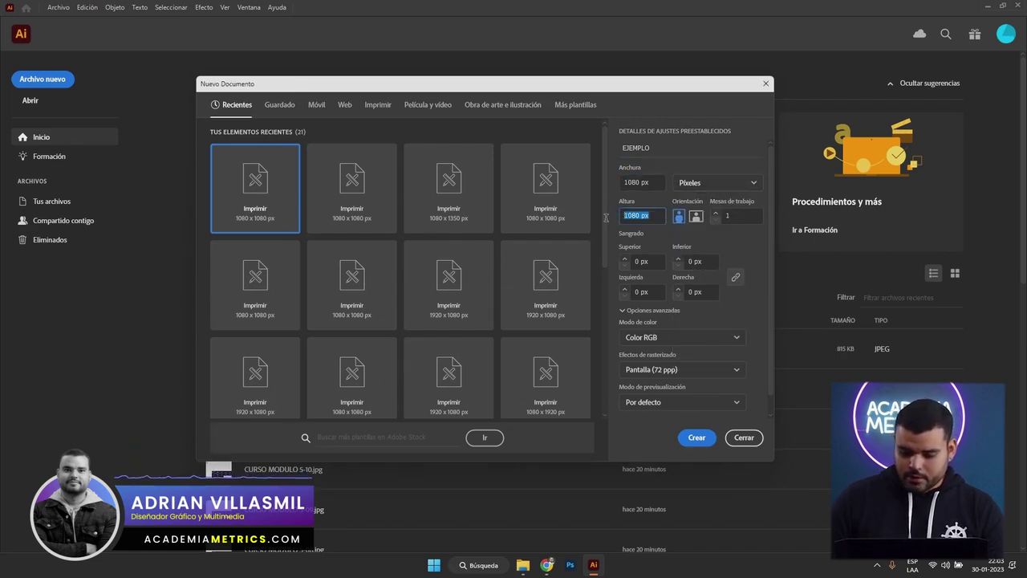
pyautogui.write('1350')
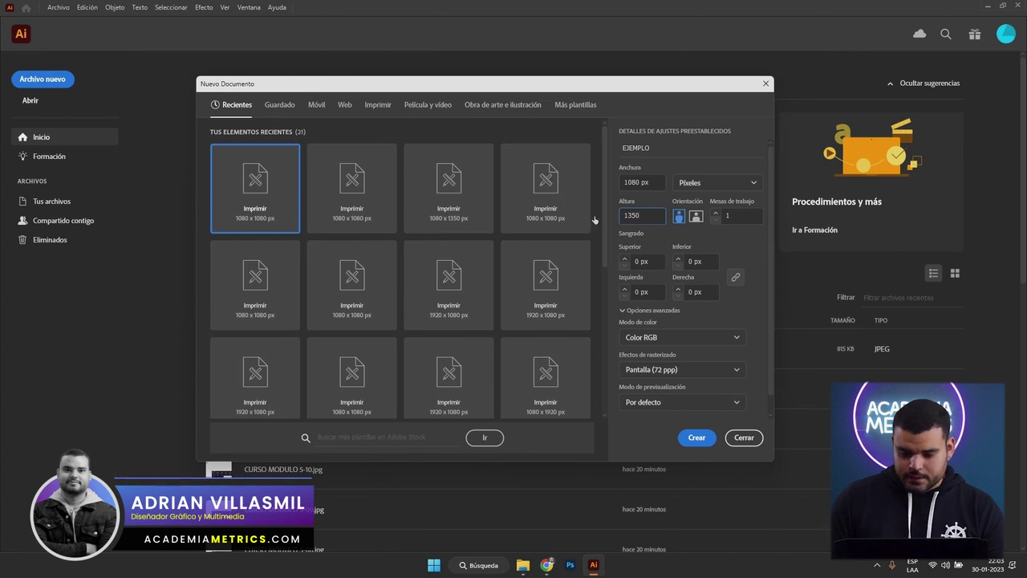
pyautogui.click(694, 232)
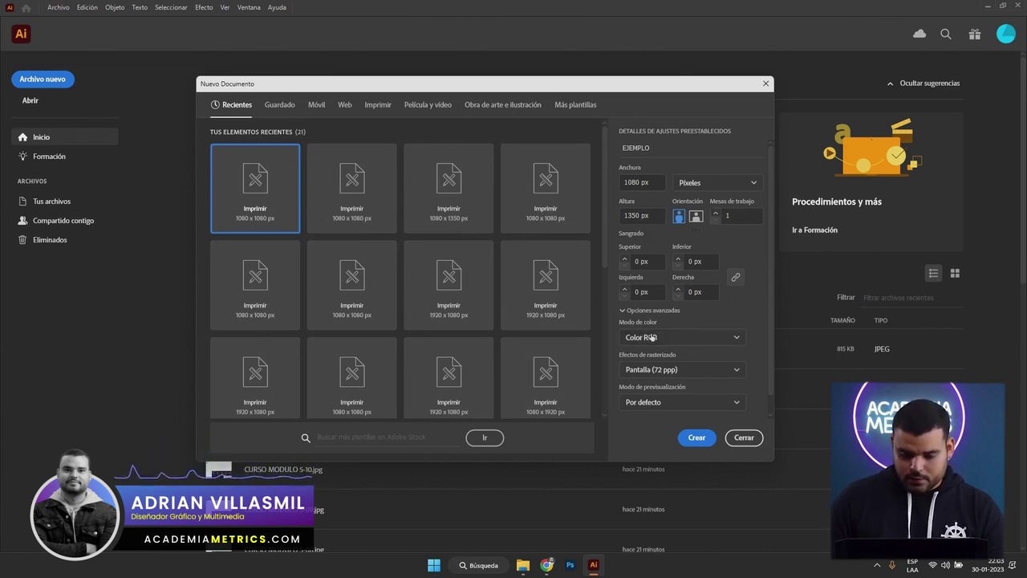
# Keep the colour mode as Color RGB and create the document
pyautogui.click(703, 340)
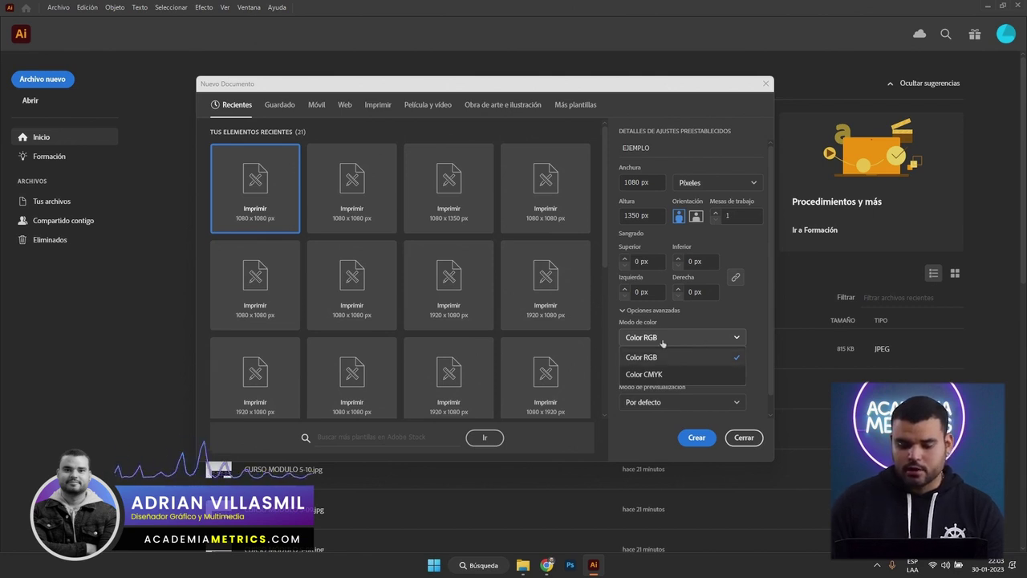
pyautogui.click(707, 342)
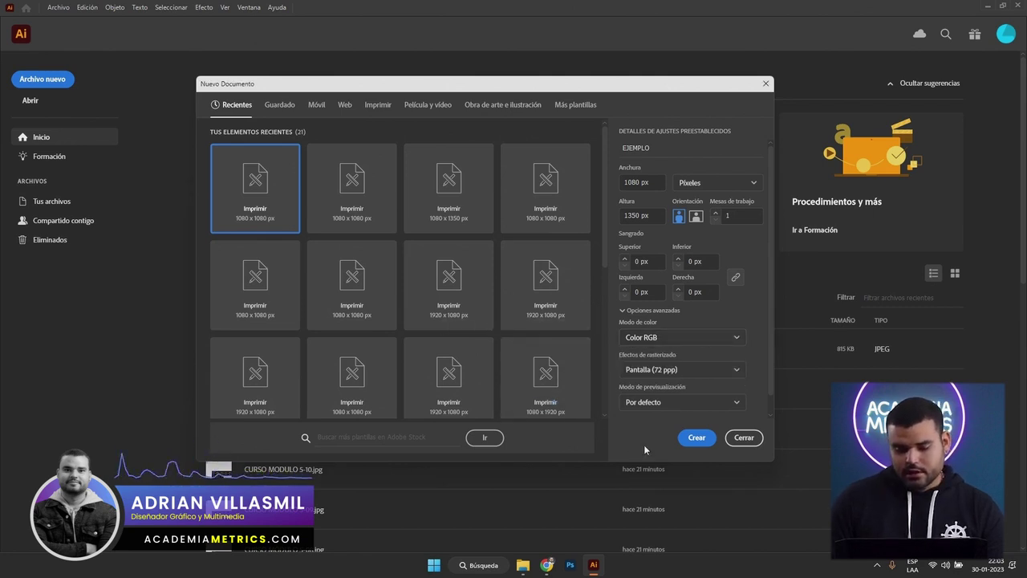
pyautogui.click(696, 437)
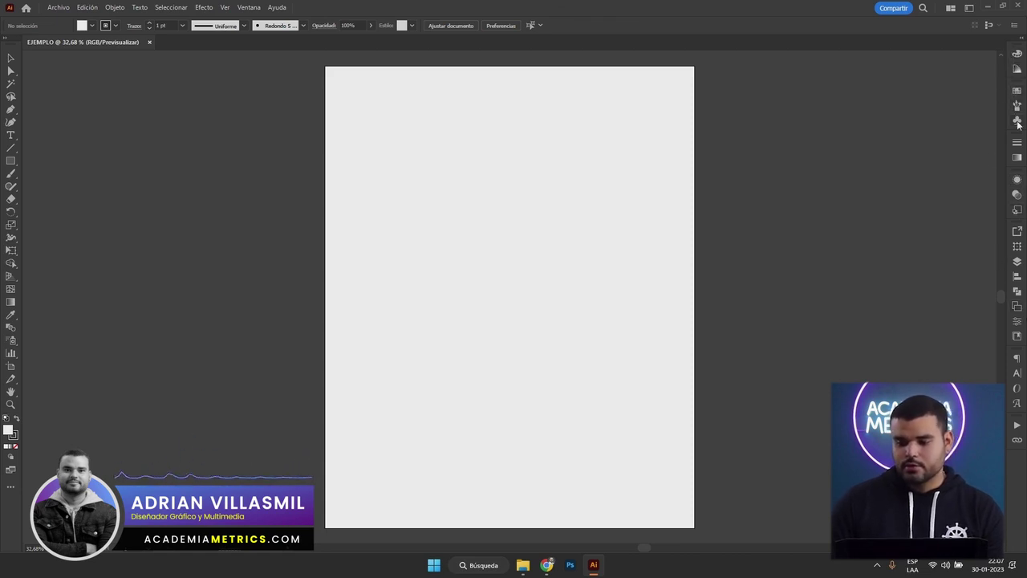
# Examine the colour settings and the available file, editing, text, selection, effect and view commands
pyautogui.click(1016, 54)
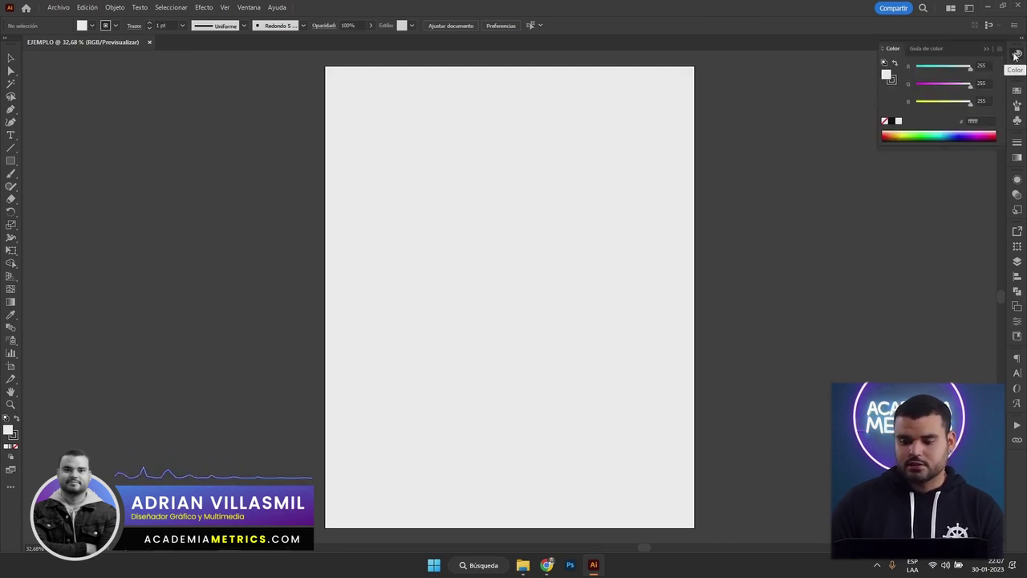
pyautogui.click(1016, 53)
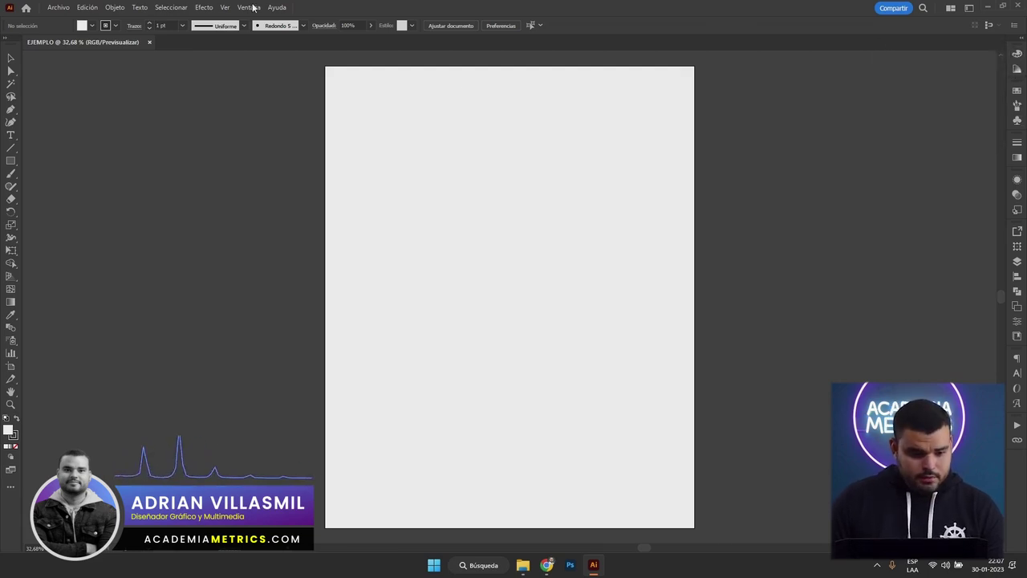
pyautogui.click(61, 9)
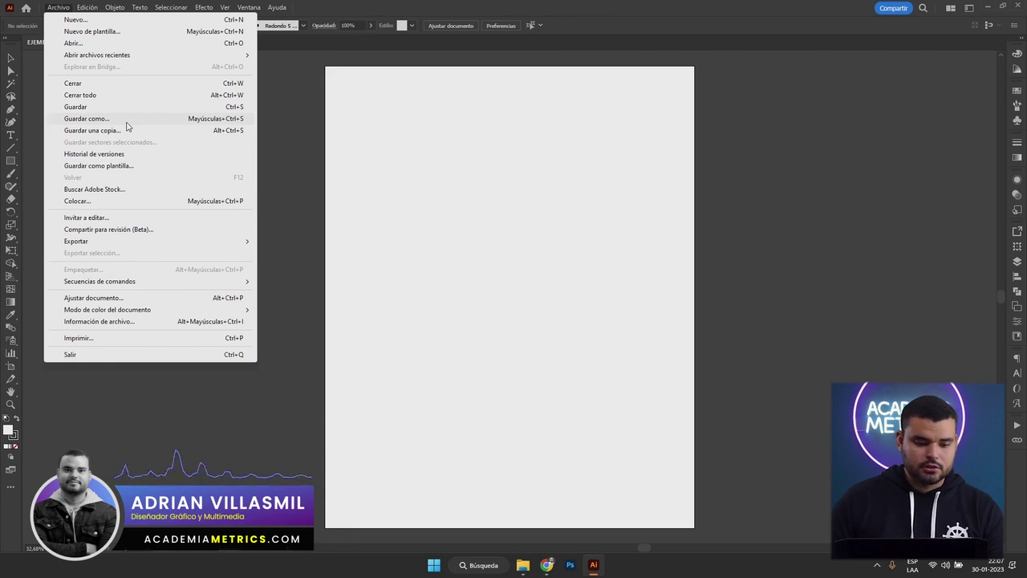
pyautogui.moveTo(90, 9)
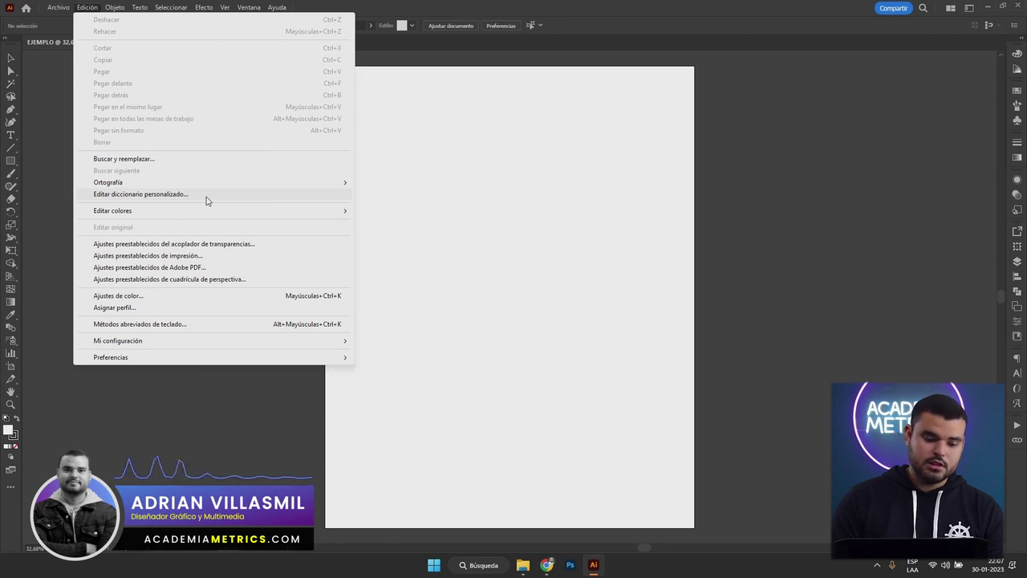
pyautogui.moveTo(125, 12)
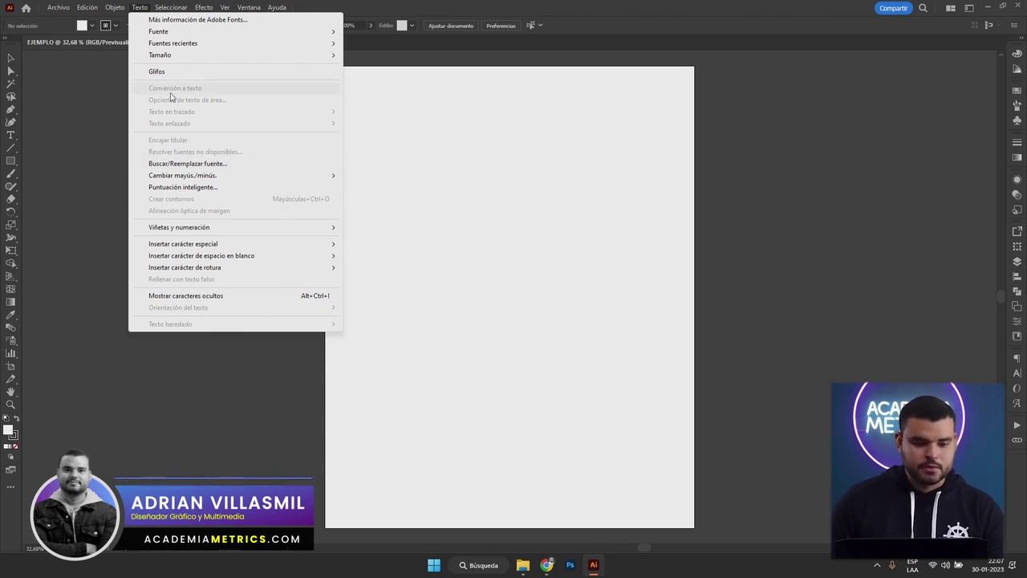
pyautogui.click(138, 7)
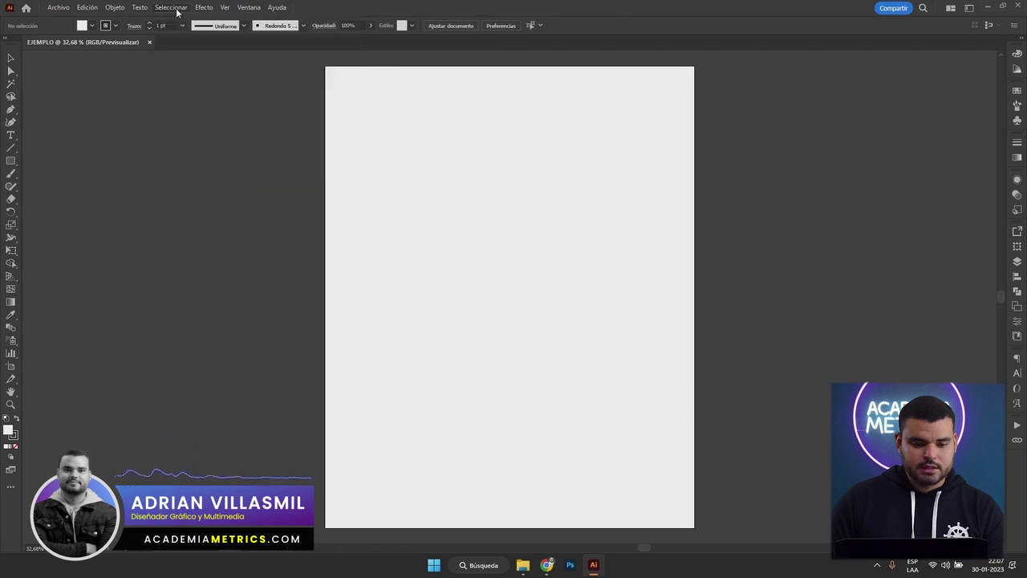
pyautogui.click(170, 7)
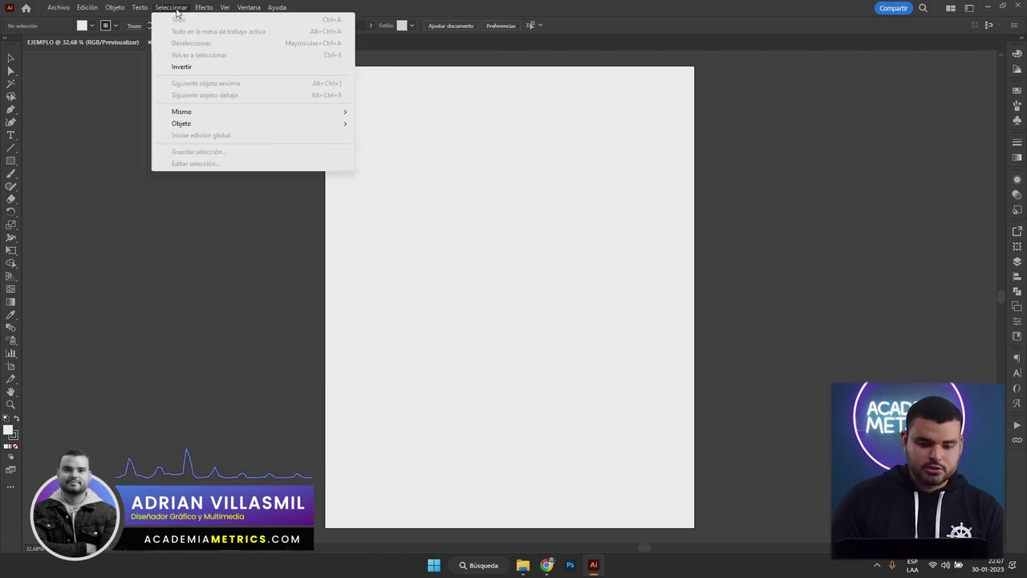
pyautogui.click(178, 10)
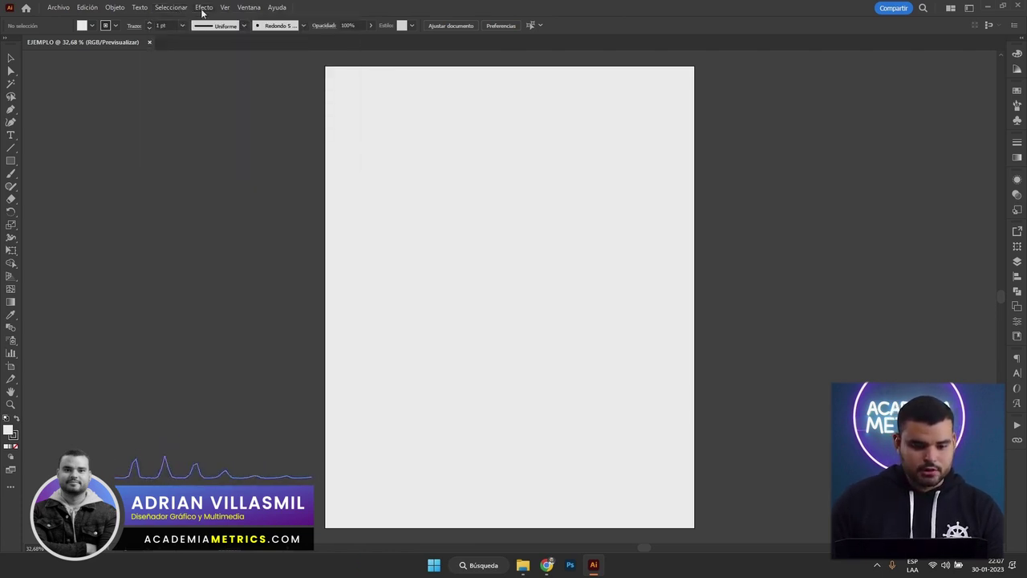
pyautogui.click(203, 9)
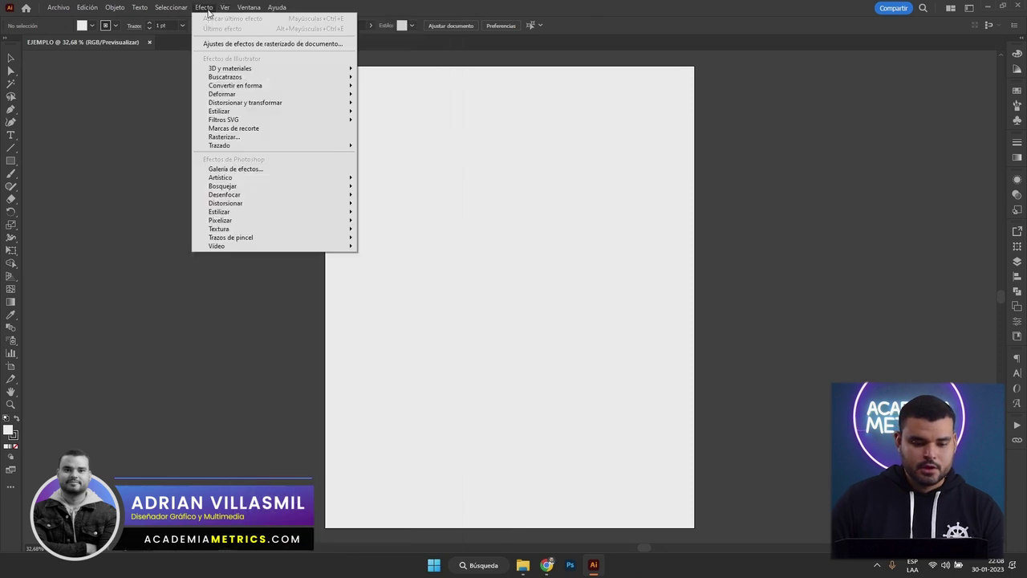
pyautogui.moveTo(221, 9)
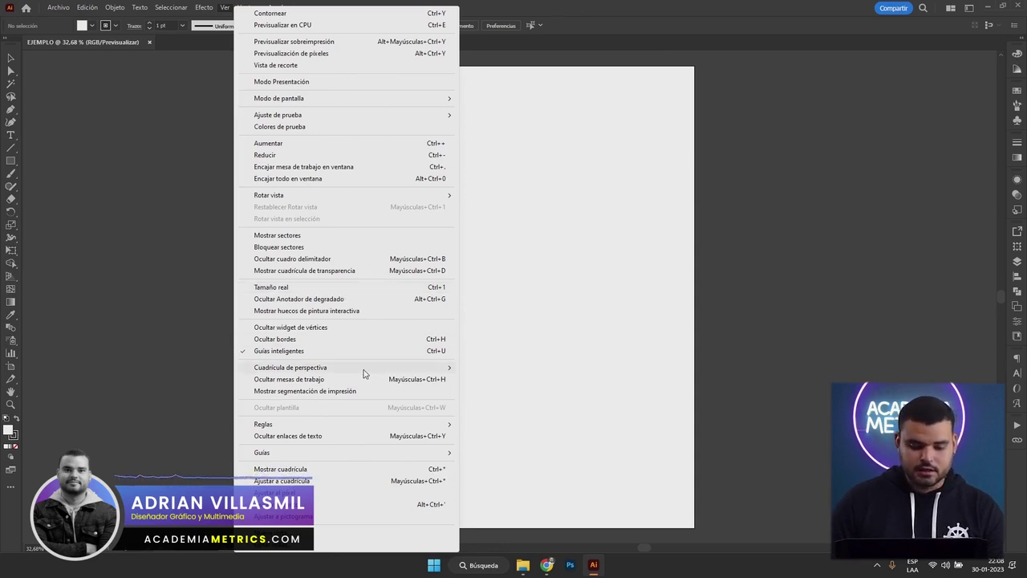
pyautogui.moveTo(363, 371)
pyautogui.click(228, 5)
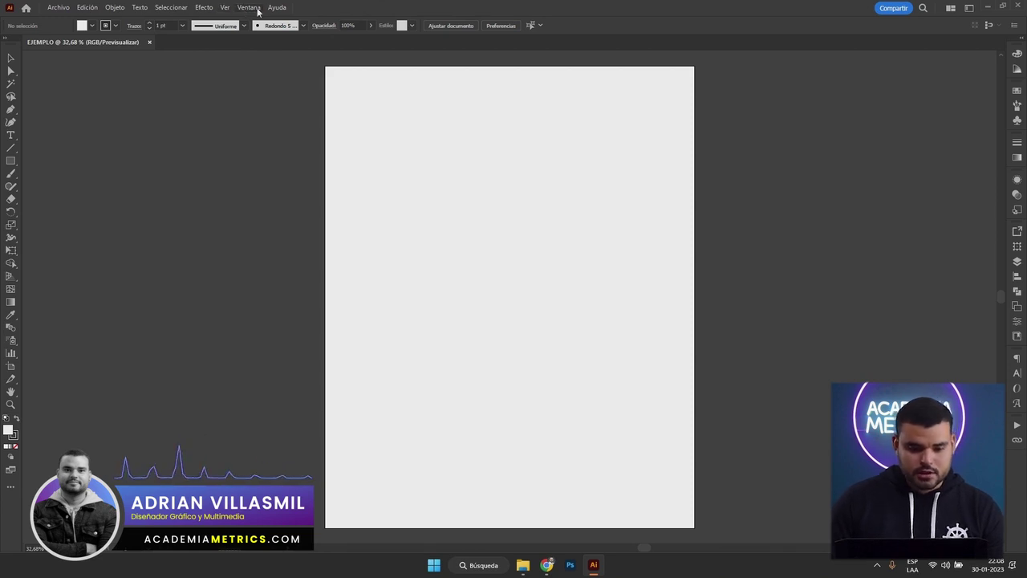
# Show the layer list (Capas), collapse it again and look over the available help commands
pyautogui.click(252, 10)
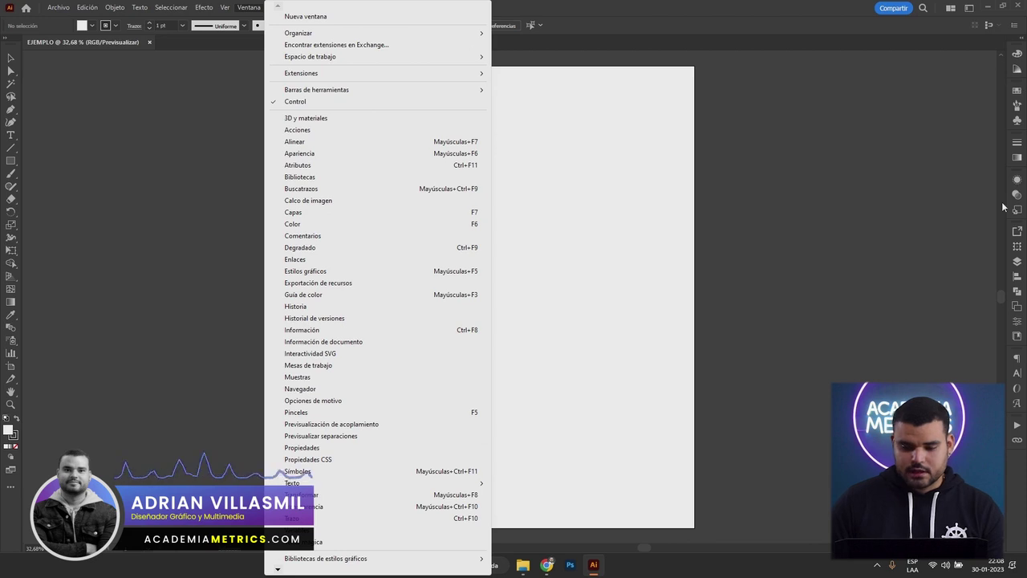
pyautogui.click(293, 214)
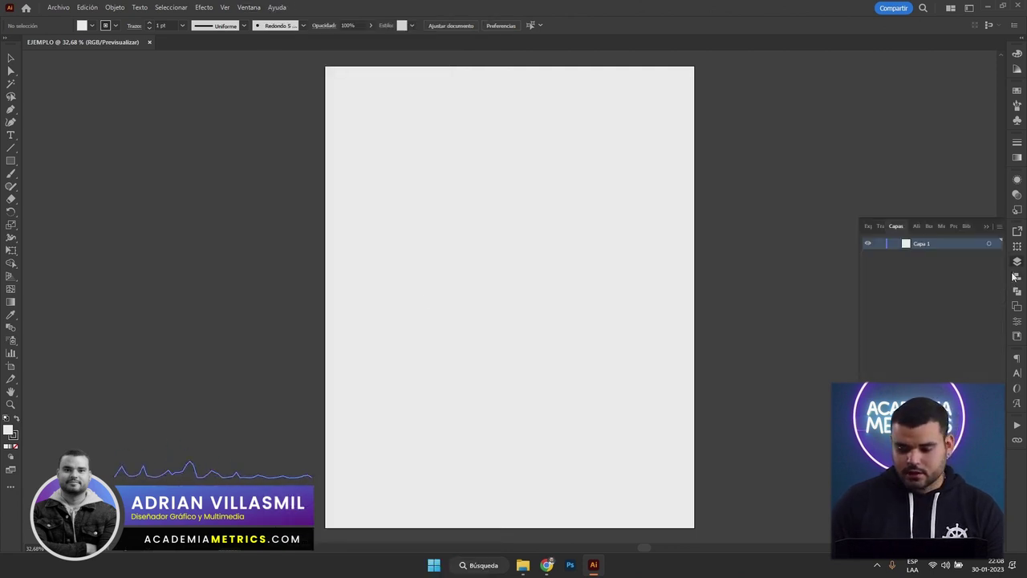
pyautogui.click(986, 227)
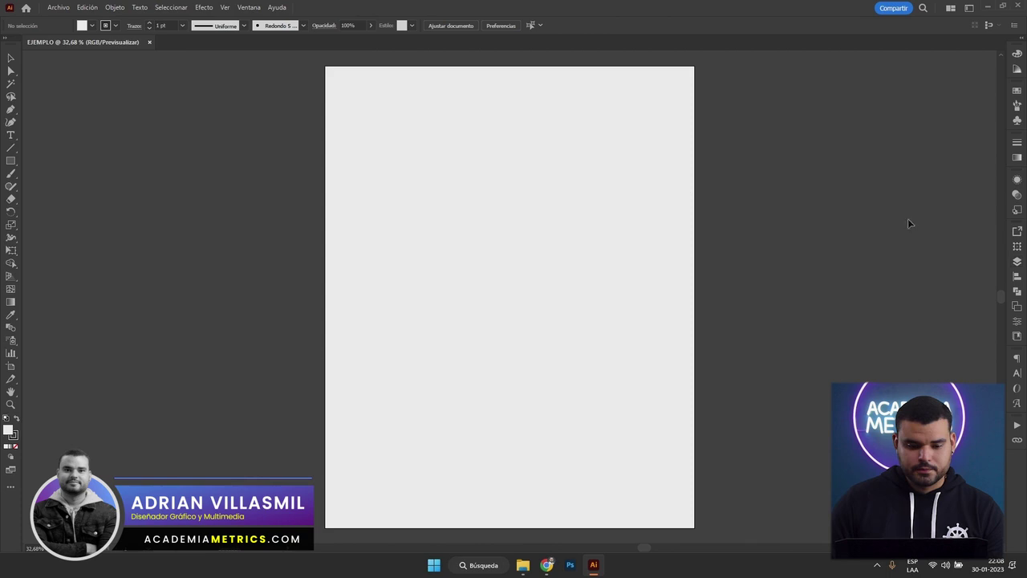
pyautogui.click(277, 7)
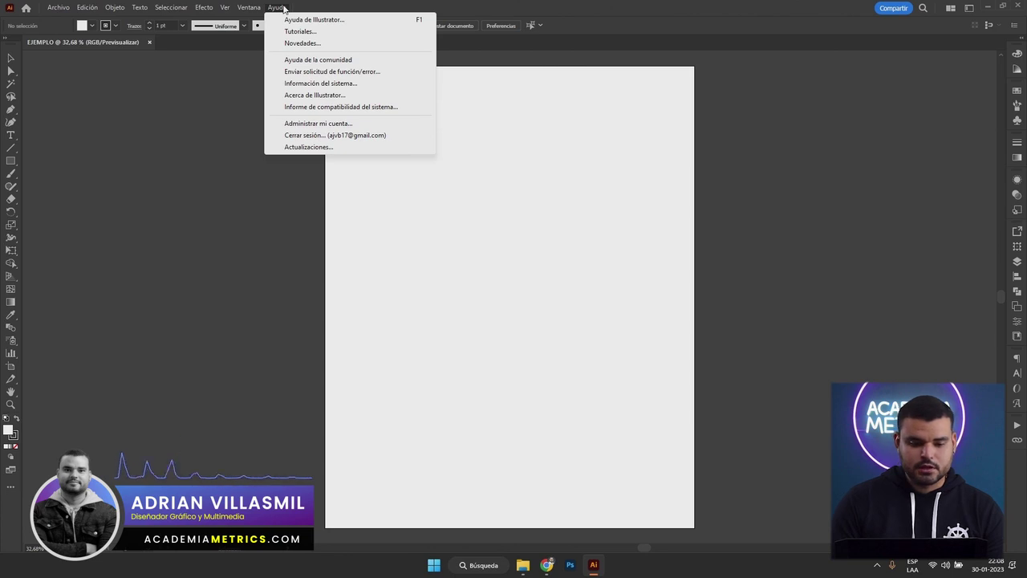
pyautogui.click(277, 8)
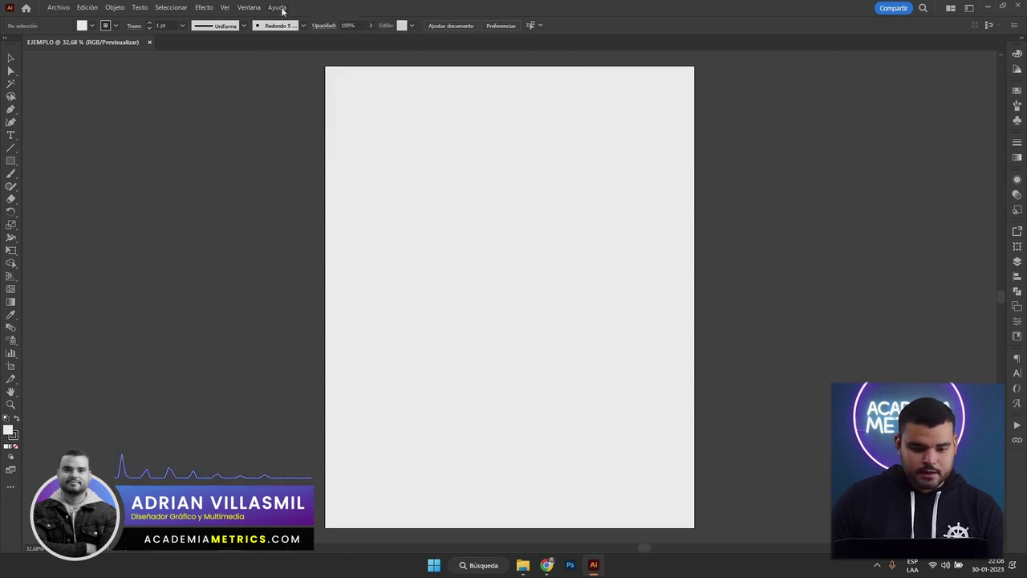
# Try out the Web workspace and return to the Aspectos esenciales clásicos workspace
pyautogui.click(253, 11)
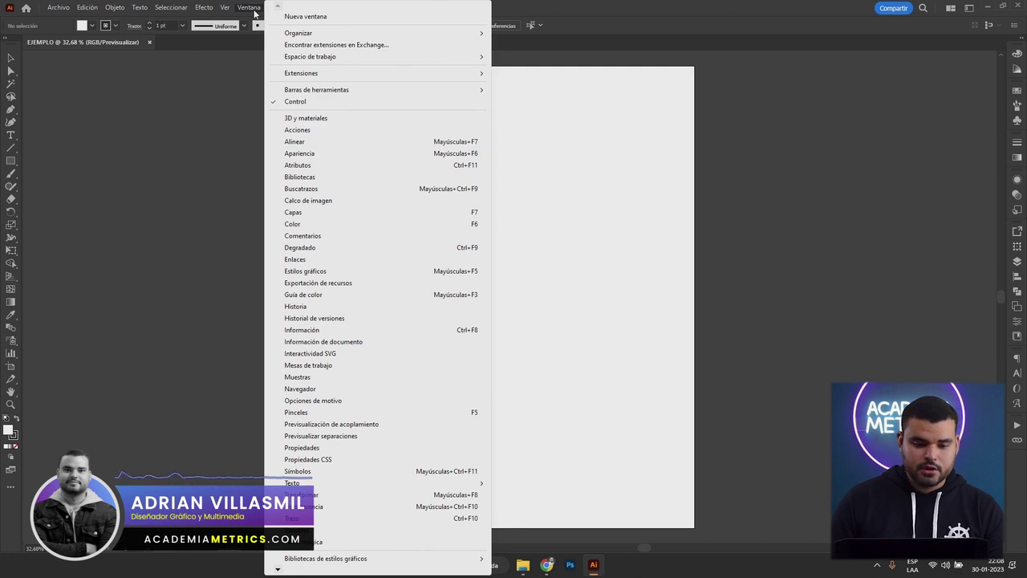
pyautogui.moveTo(350, 58)
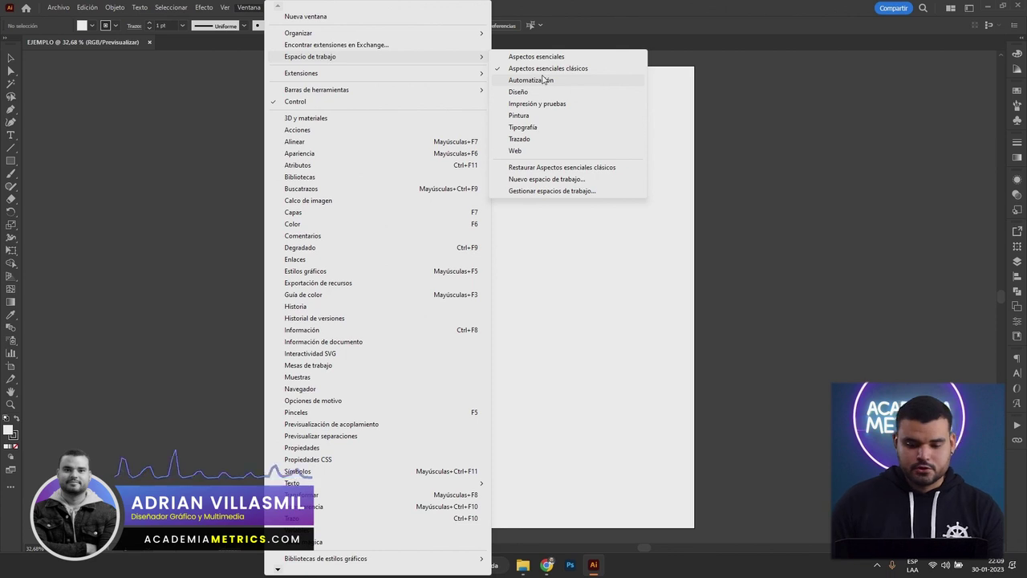
pyautogui.click(526, 151)
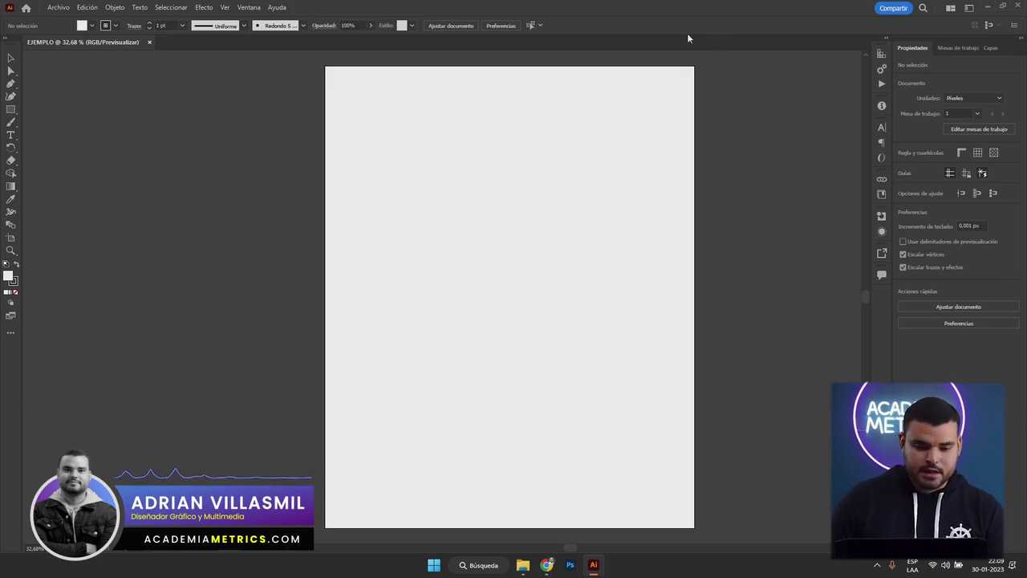
pyautogui.click(254, 7)
pyautogui.moveTo(326, 62)
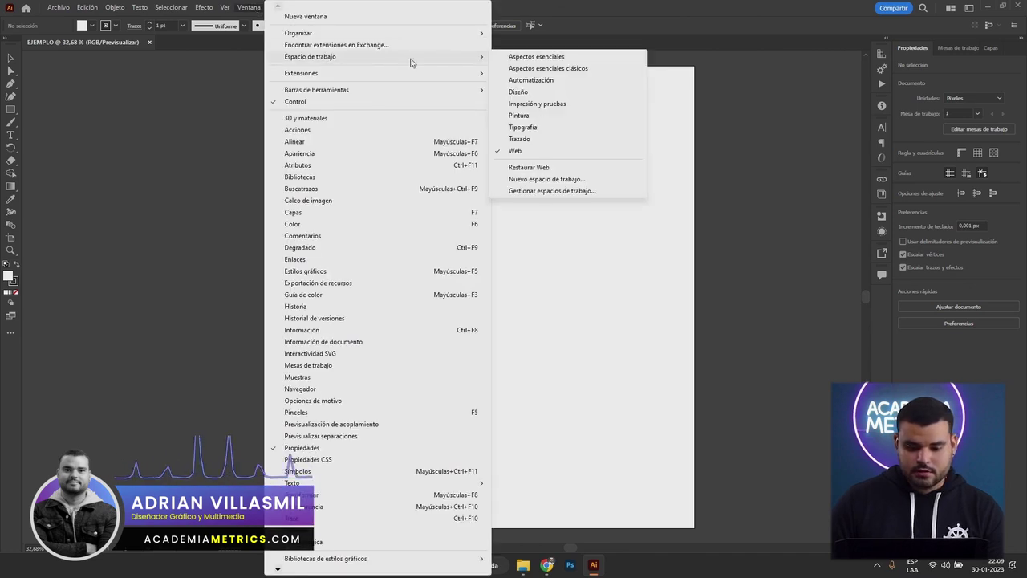
pyautogui.click(557, 69)
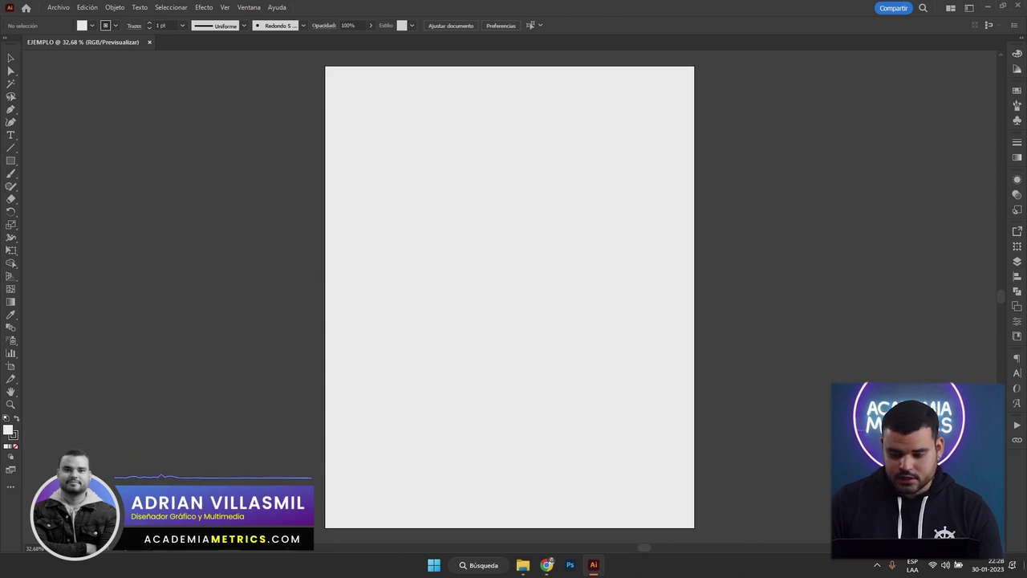
# Switch to the Windows desktop and create a new folder there named EJEMPLO
pyautogui.press('super+d')
pyautogui.rightClick(30, 265)
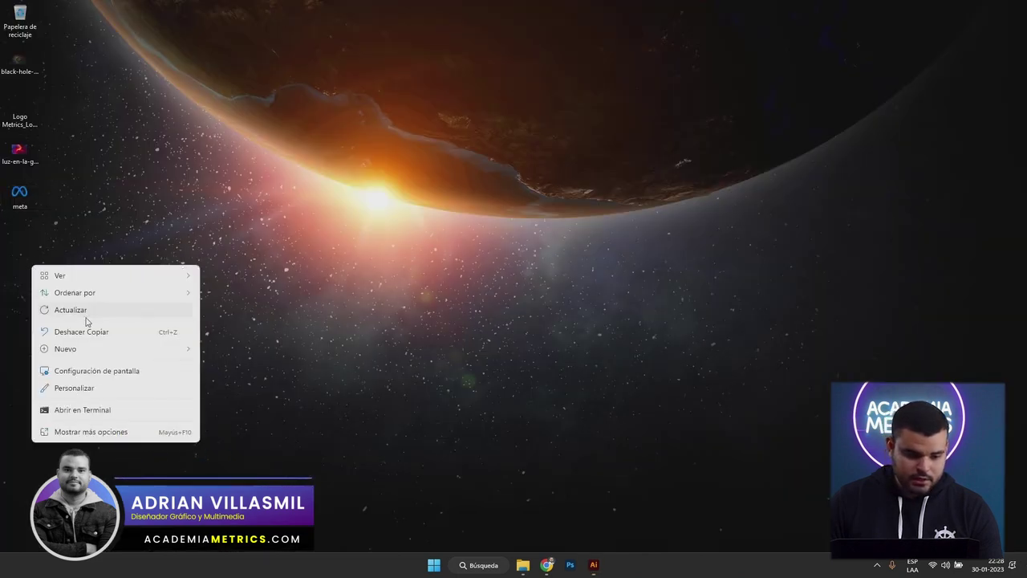
pyautogui.moveTo(91, 350)
pyautogui.click(244, 142)
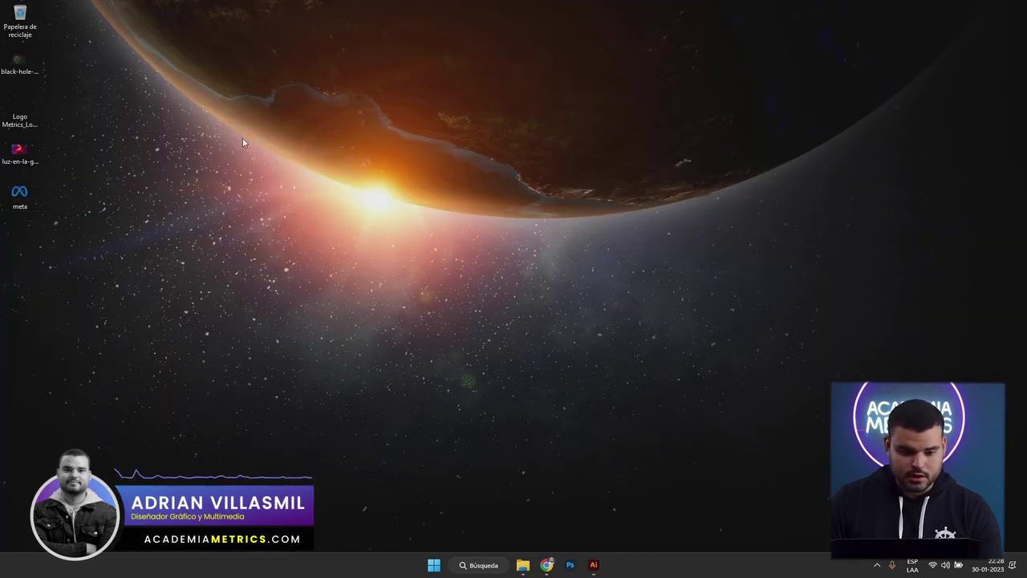
pyautogui.press('capslock')
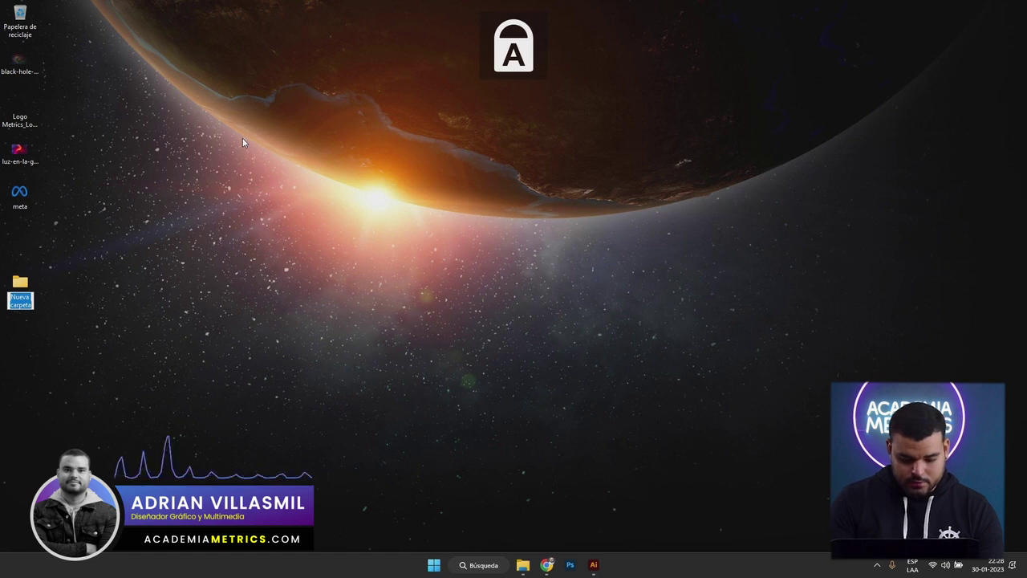
pyautogui.write('EJEMPLO')
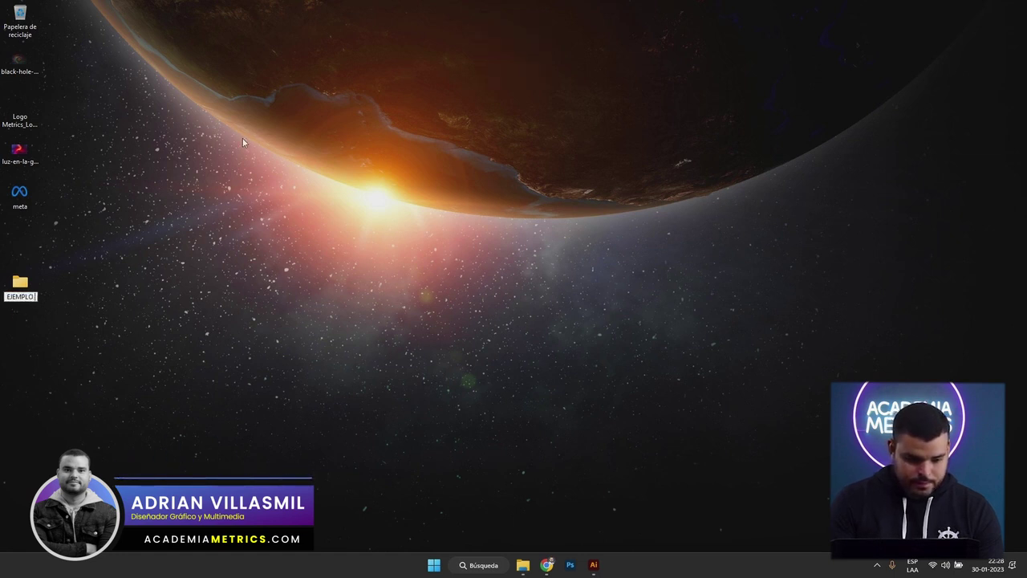
# Confirm the EJEMPLO folder name, move the four loose image files on the desktop into it and reposition the folder
pyautogui.press('Return')
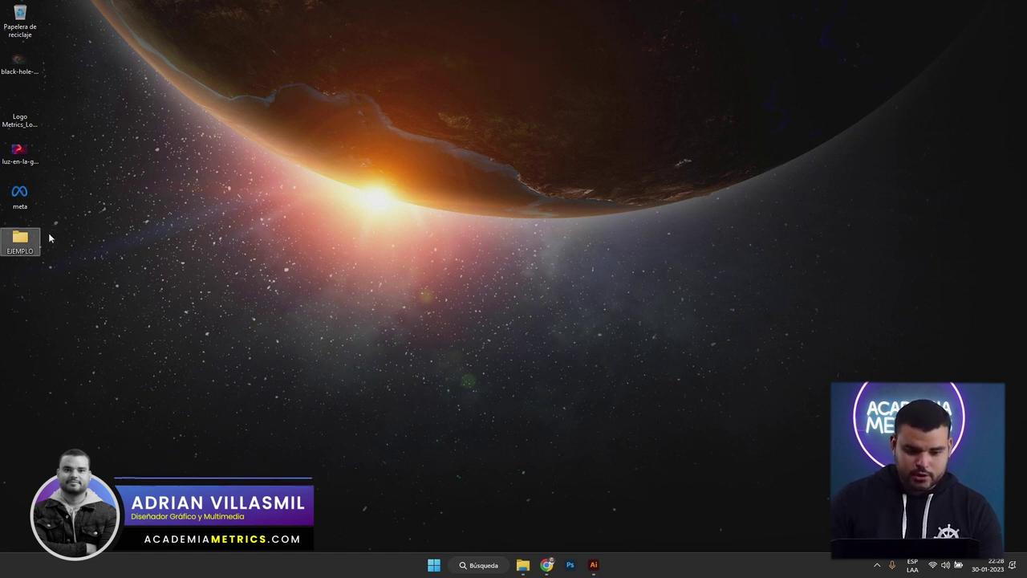
pyautogui.moveTo(91, 32)
pyautogui.mouseDown()
pyautogui.moveTo(35, 110)
pyautogui.moveTo(93, 62)
pyautogui.moveTo(0, 172)
pyautogui.moveTo(2, 210)
pyautogui.mouseUp()
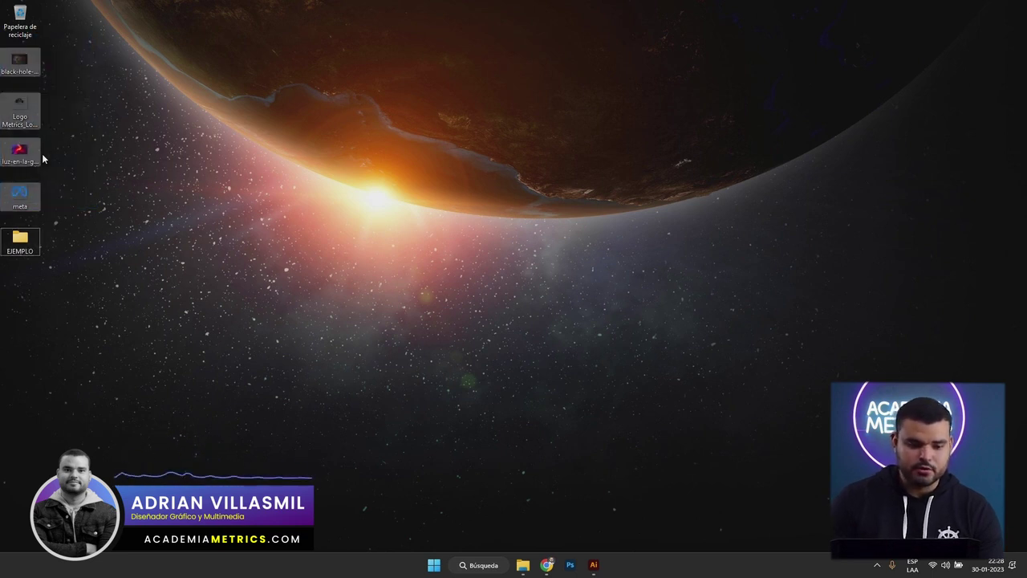
pyautogui.moveTo(24, 59)
pyautogui.mouseDown()
pyautogui.moveTo(25, 239)
pyautogui.moveTo(27, 68)
pyautogui.mouseUp()
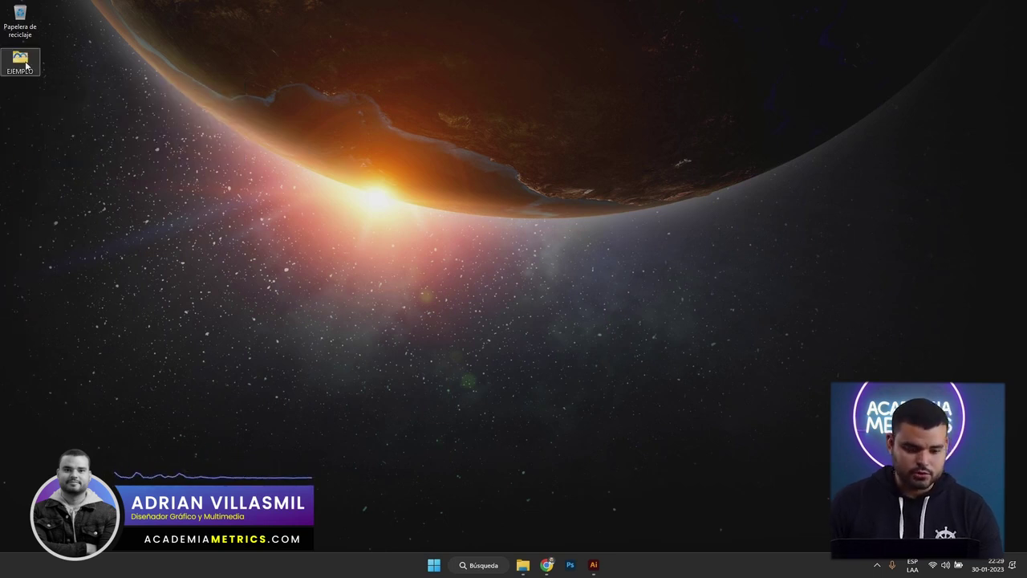
pyautogui.moveTo(27, 67); pyautogui.dragTo(24, 112)
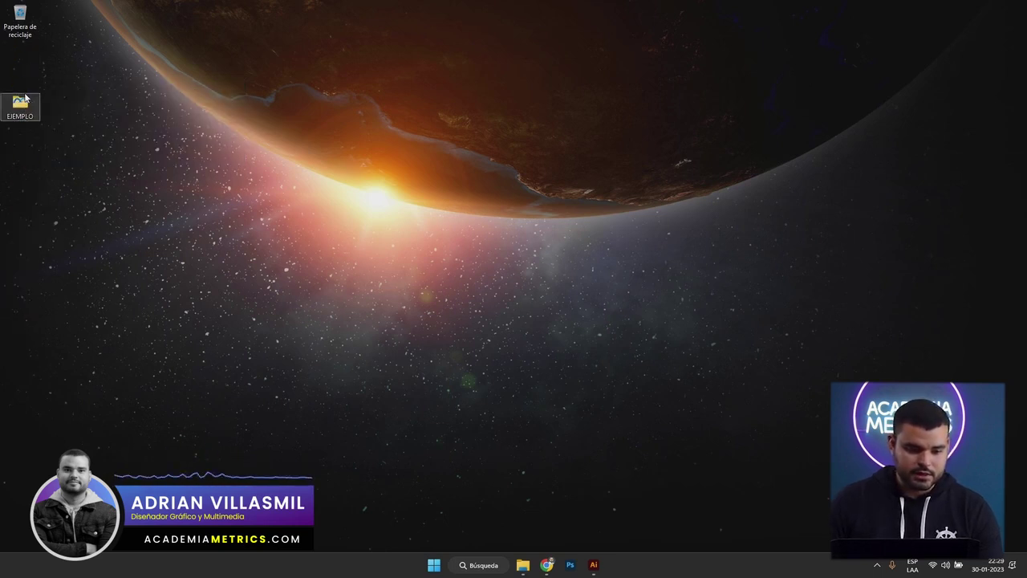
# Return to Illustrator and save the document as EJEMPLO in Adobe Illustrator (*.AI) format inside the desktop's EJEMPLO folder
pyautogui.click(593, 565)
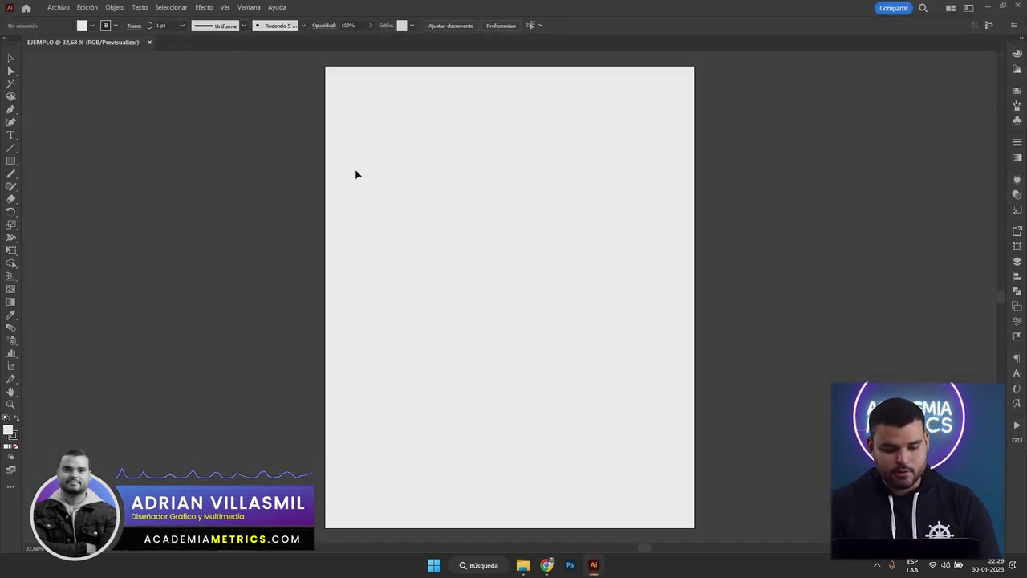
pyautogui.hotkey('ctrl', 's')
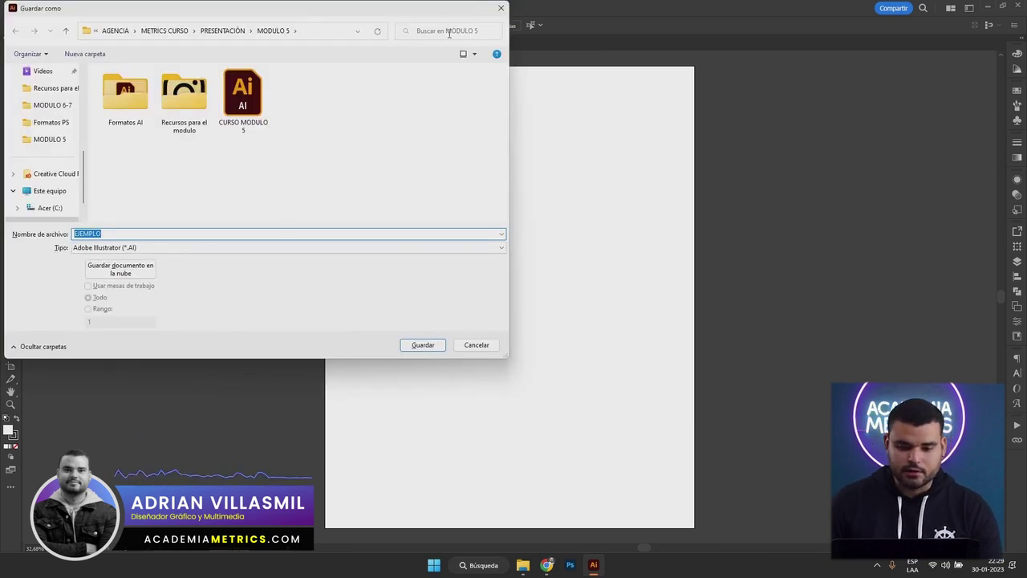
pyautogui.click(501, 8)
pyautogui.click(59, 8)
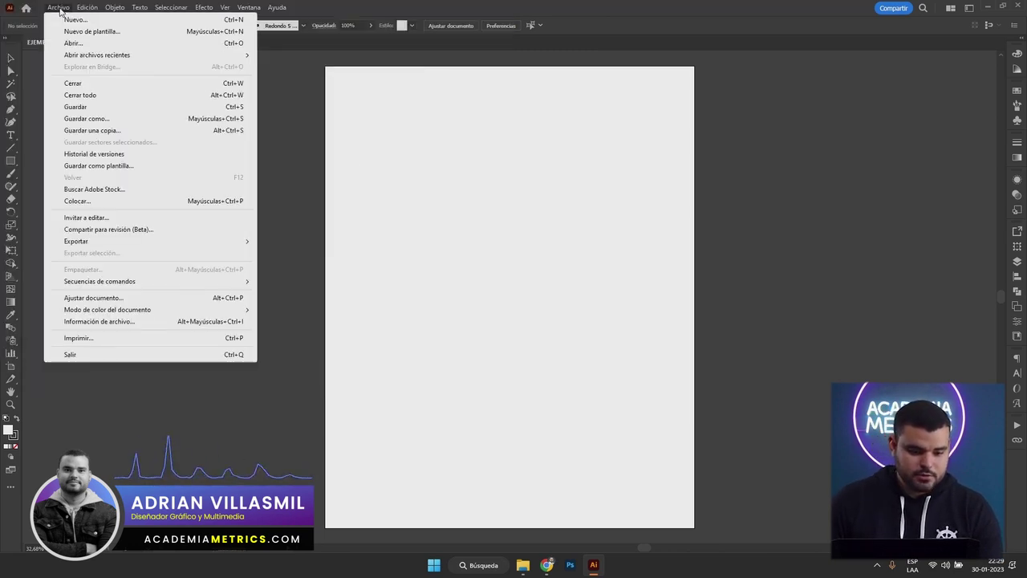
pyautogui.click(102, 108)
pyautogui.scroll(10, 80, 152)
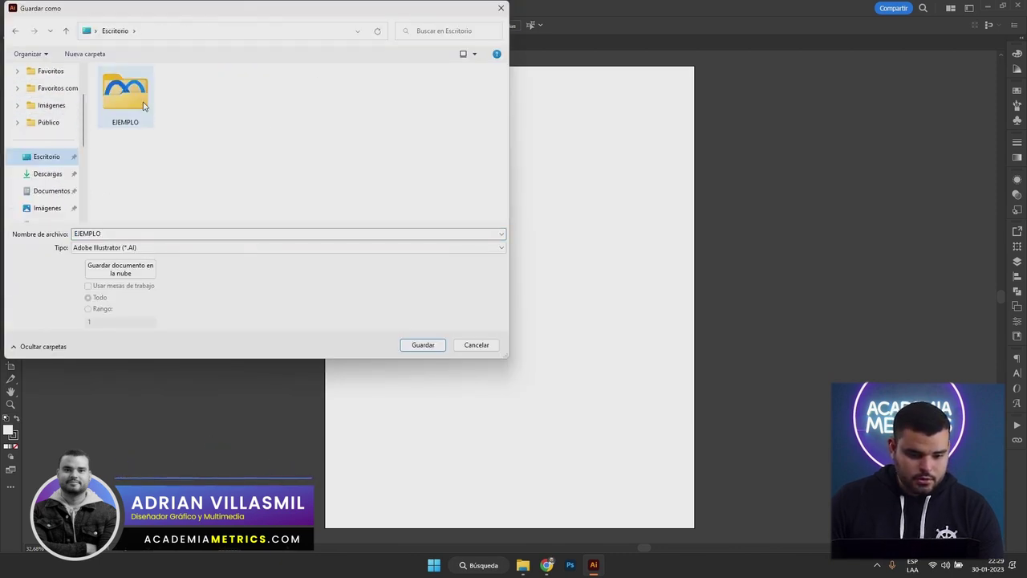
pyautogui.doubleClick(144, 105)
pyautogui.click(110, 247)
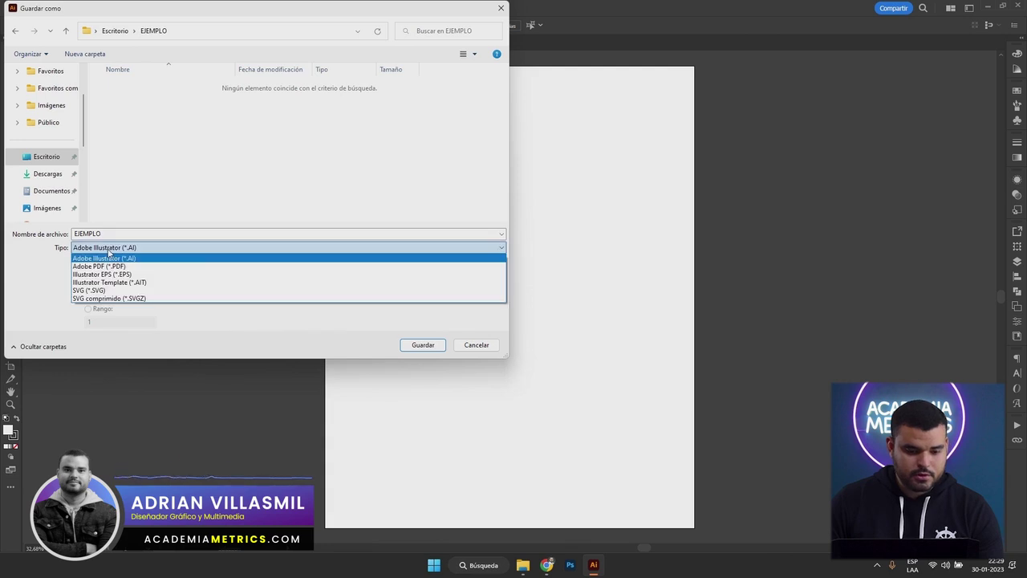
pyautogui.click(110, 258)
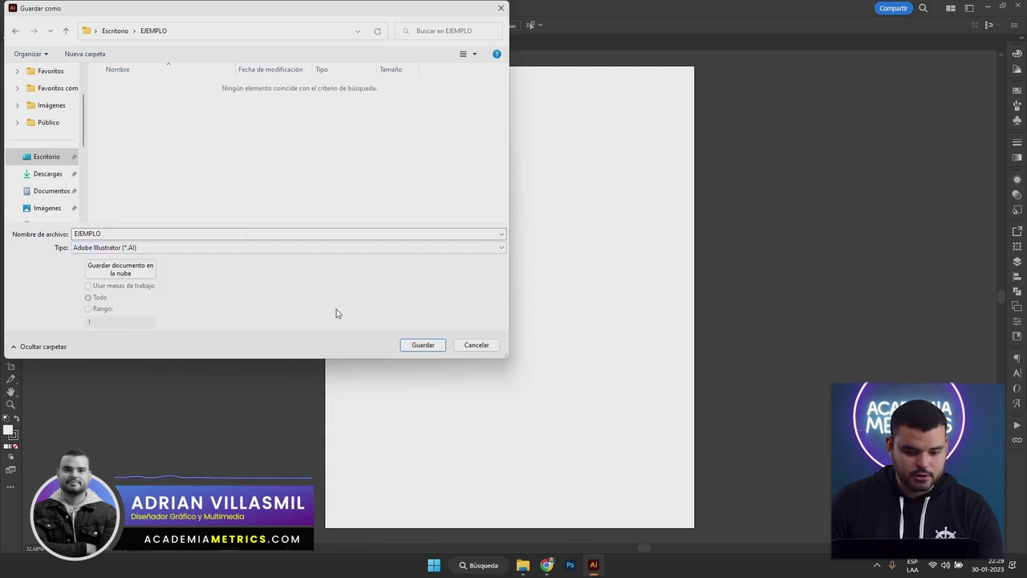
pyautogui.click(414, 346)
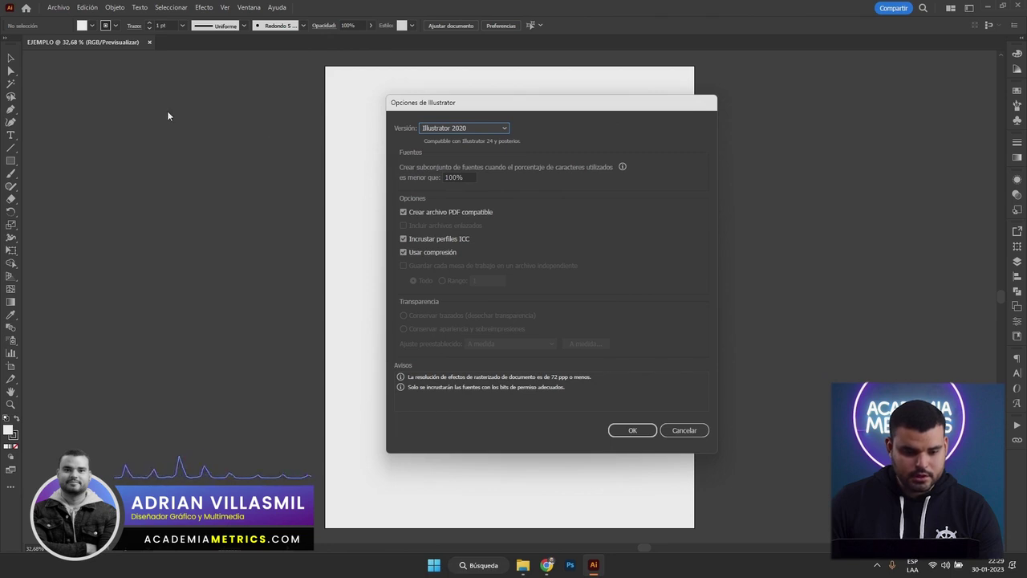
# Review the available compatibility versions and accept the Illustrator save options with Illustrator 2020
pyautogui.moveTo(528, 102); pyautogui.dragTo(396, 102)
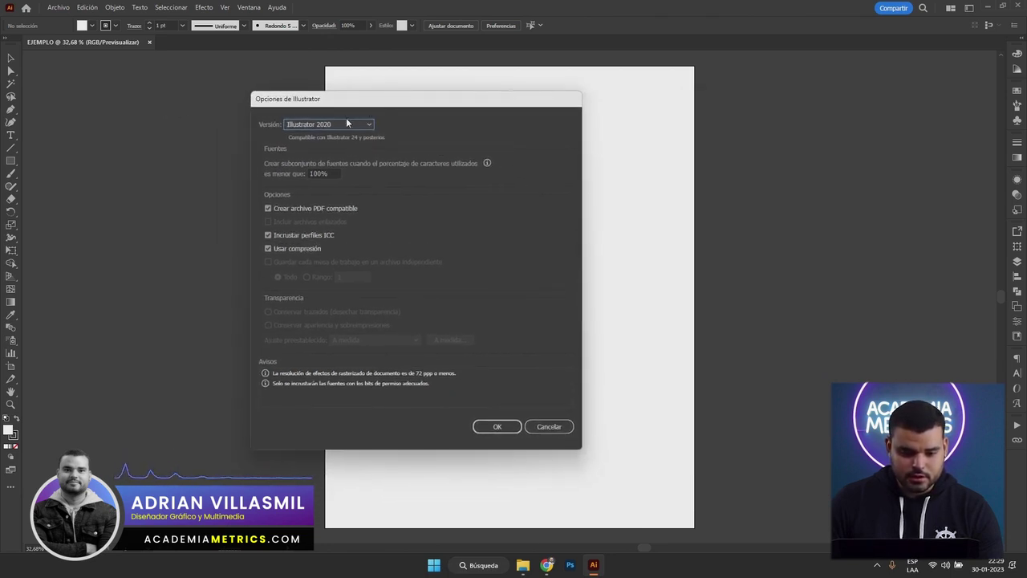
pyautogui.click(358, 123)
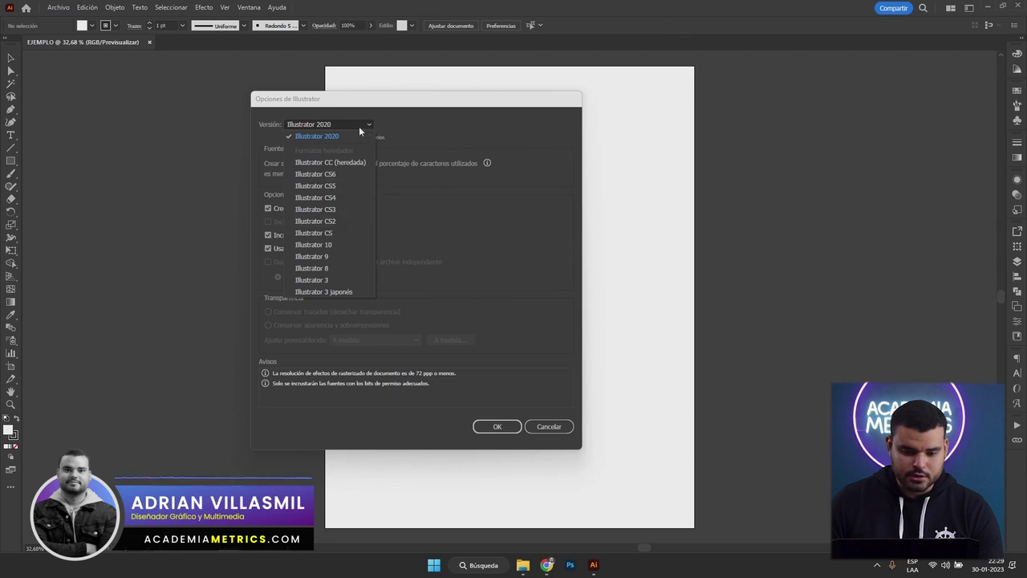
pyautogui.click(360, 124)
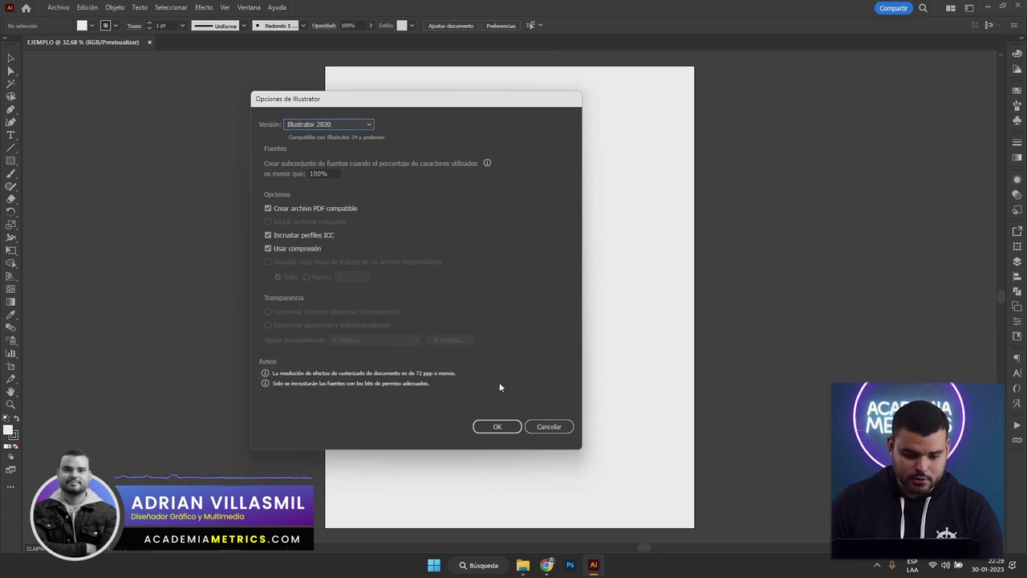
pyautogui.click(497, 427)
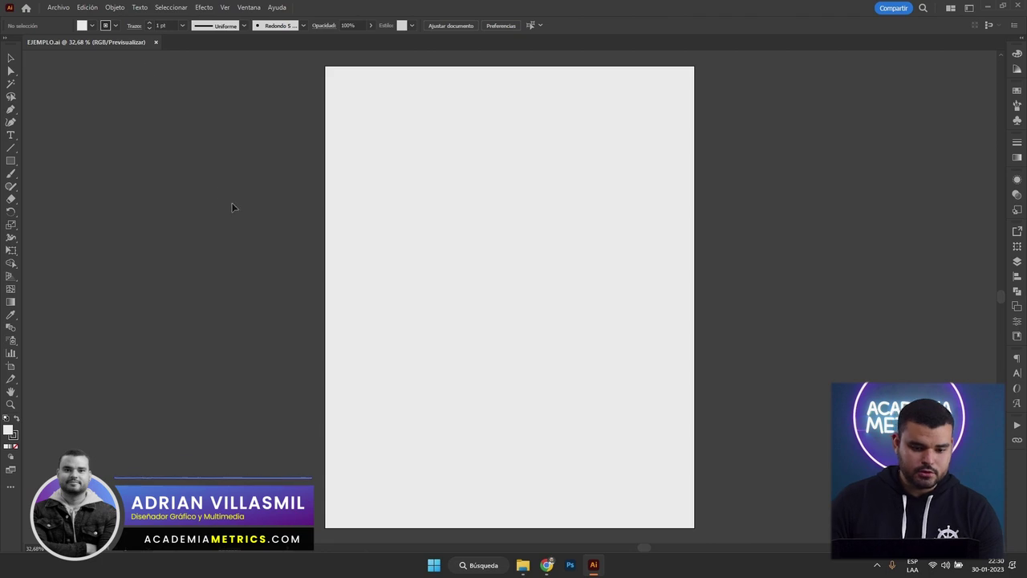
# Switch to the desktop, open the EJEMPLO folder and check the saved Illustrator file alongside the images with larger icons
pyautogui.click(594, 565)
pyautogui.click(522, 565)
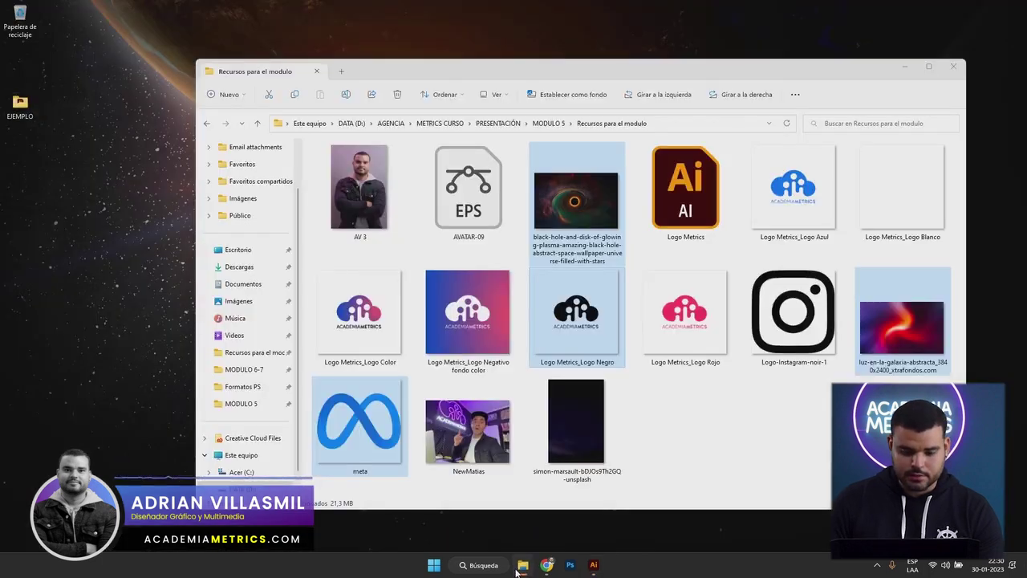
pyautogui.click(522, 565)
pyautogui.doubleClick(21, 107)
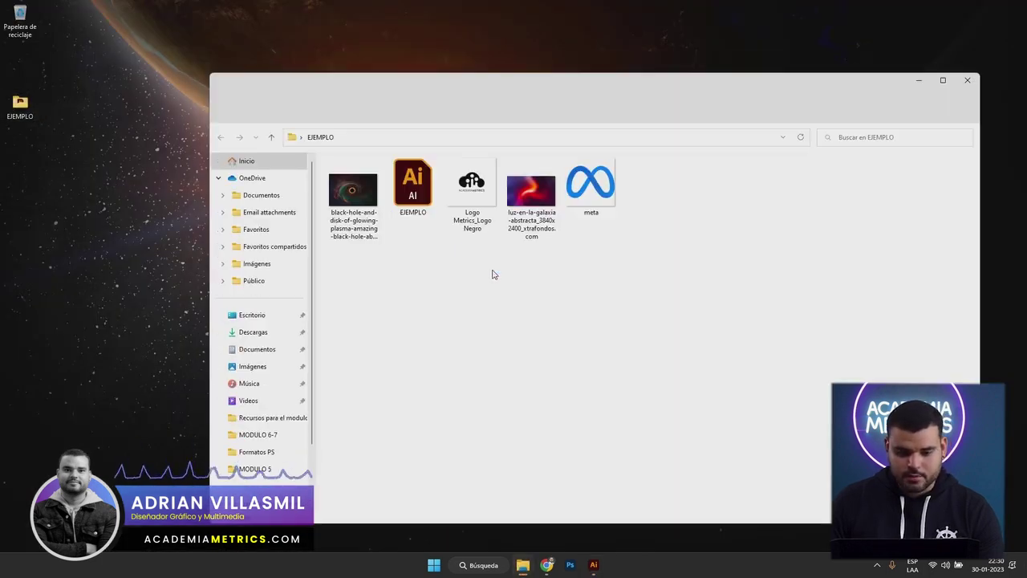
pyautogui.scroll(3, 613, 362)
pyautogui.moveTo(767, 413); pyautogui.dragTo(321, 160)
pyautogui.click(677, 362)
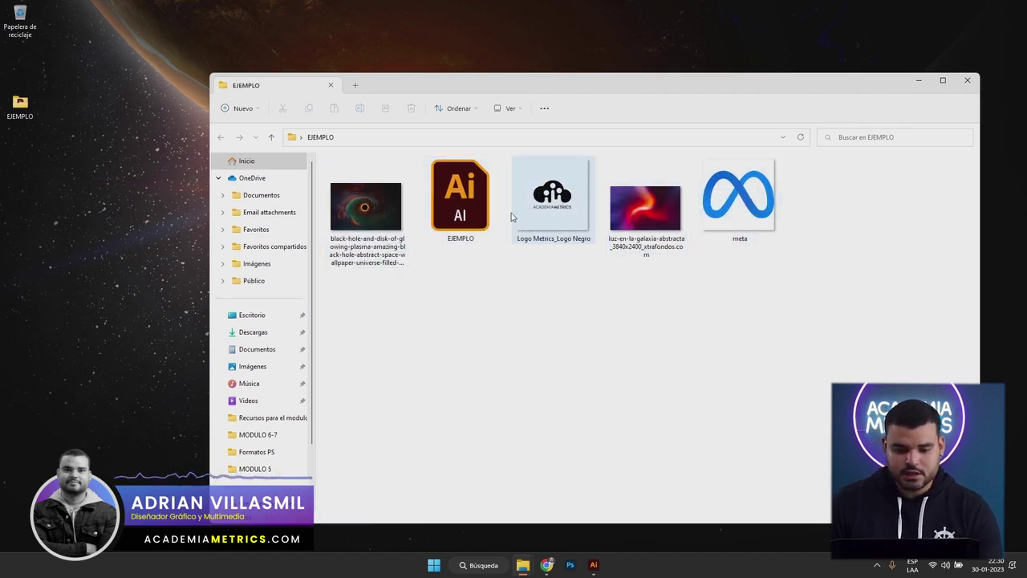
pyautogui.click(475, 196)
pyautogui.click(572, 359)
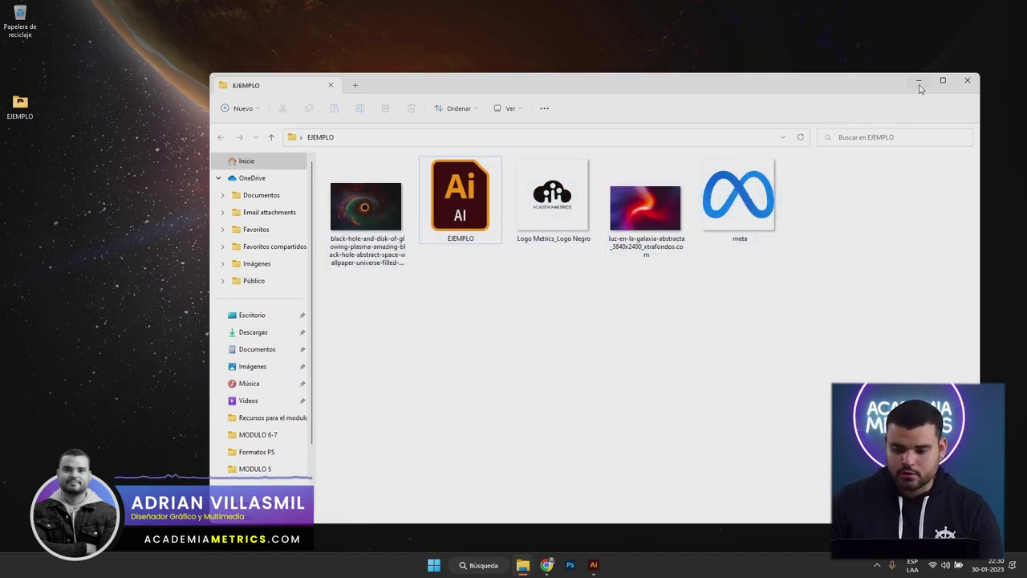
pyautogui.moveTo(875, 82); pyautogui.dragTo(832, 78)
pyautogui.click(876, 76)
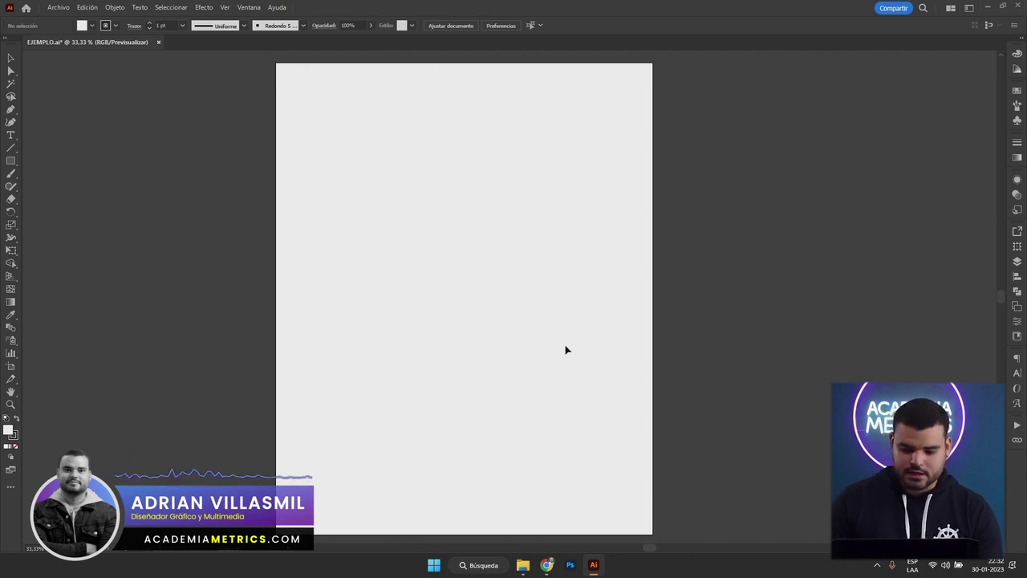
# Bring up the EJEMPLO folder over Illustrator and place the Logo Metrics_Logo Negro image on the artboard
pyautogui.moveTo(527, 570)
pyautogui.click(593, 517)
pyautogui.moveTo(605, 83); pyautogui.dragTo(772, 83)
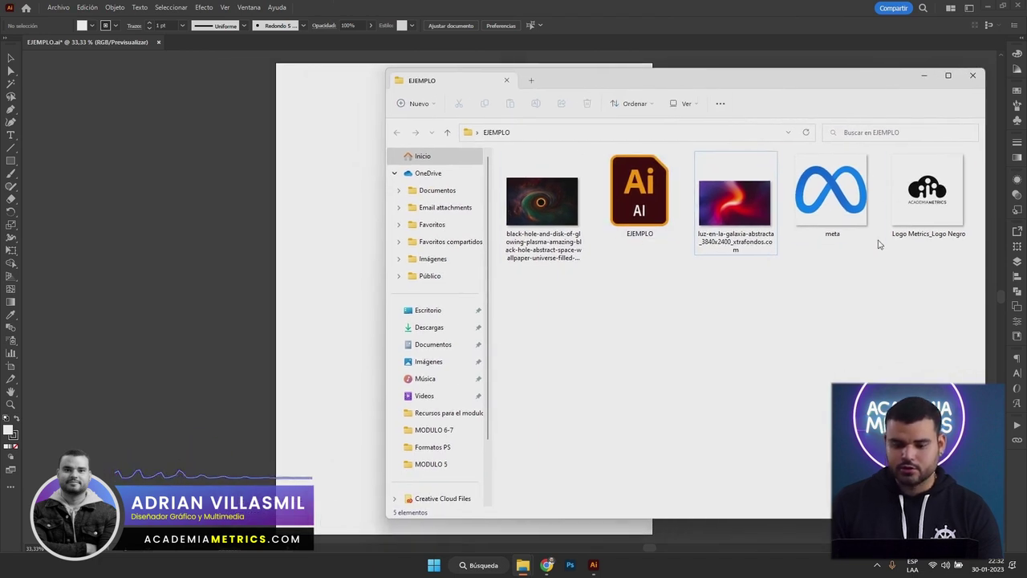
pyautogui.moveTo(935, 197); pyautogui.dragTo(508, 262)
# Centre the placed logo horizontally and vertically on the artboard, deselect it and save the document
pyautogui.click(320, 239)
pyautogui.click(593, 25)
pyautogui.click(636, 26)
pyautogui.click(696, 157)
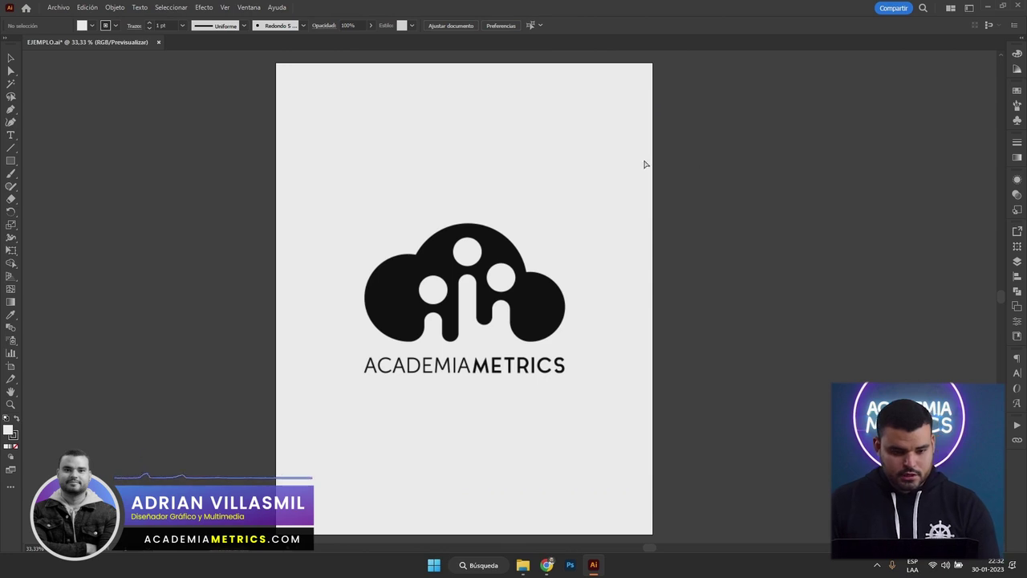
pyautogui.hotkey('ctrl', 's')
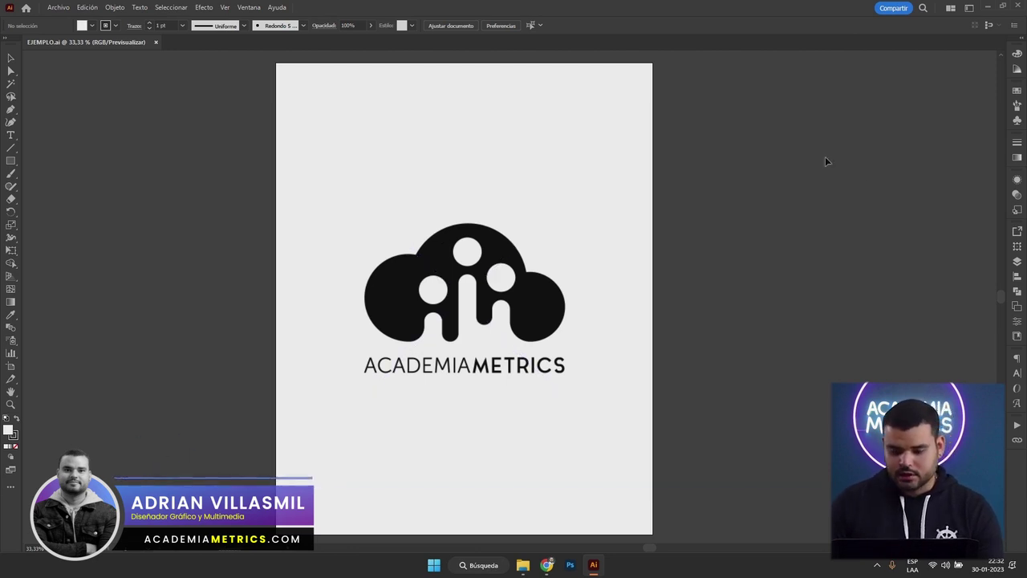
# Switch to the desktop and move the Logo Metrics_Logo Negro file out of the EJEMPLO folder onto the desktop
pyautogui.click(1025, 573)
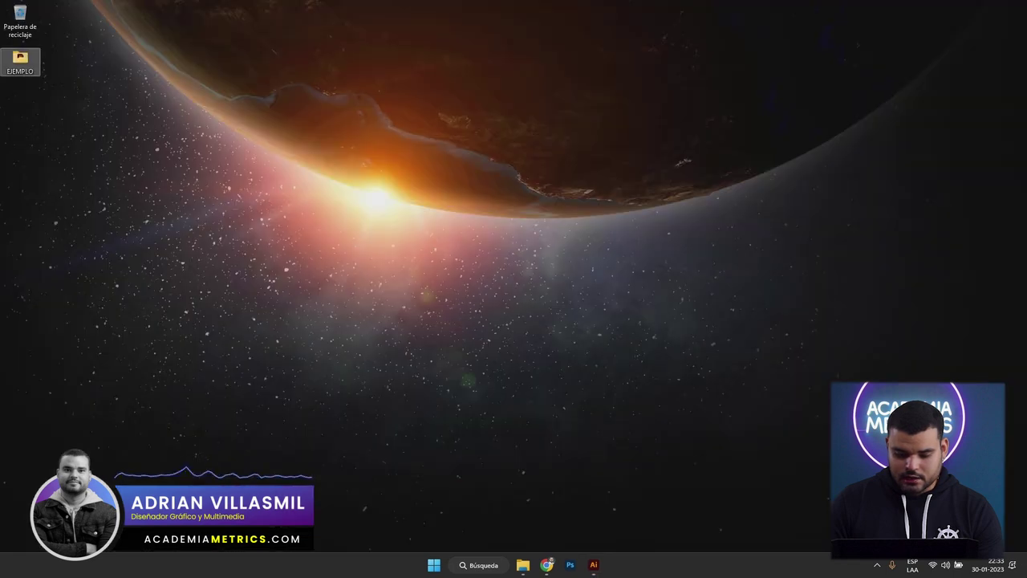
pyautogui.moveTo(523, 564)
pyautogui.click(569, 510)
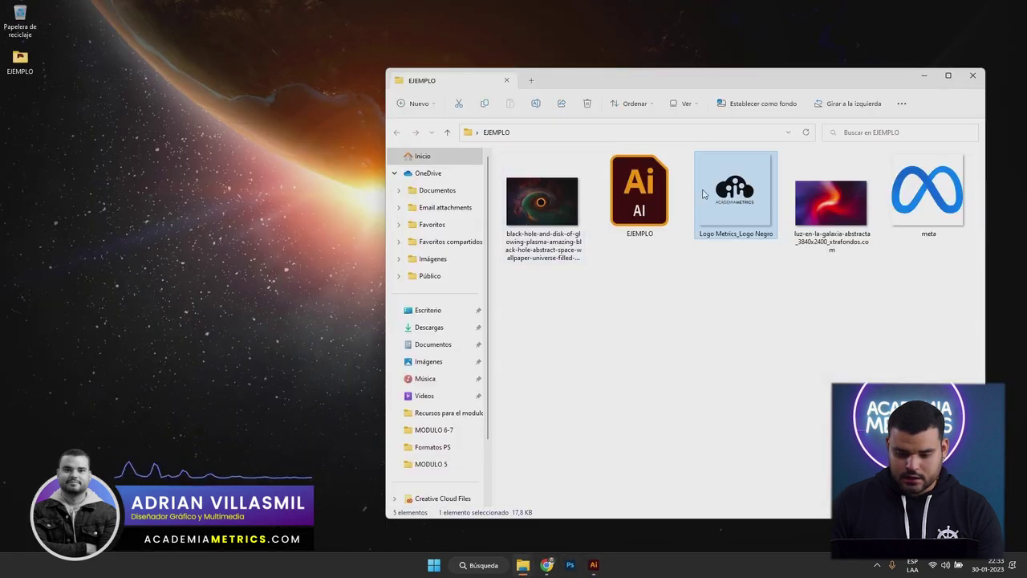
pyautogui.moveTo(737, 199); pyautogui.dragTo(72, 165)
pyautogui.click(928, 77)
# Return to Illustrator and relink the missing Logo Metrics_Logo Negro.png to its copy on the desktop, with Aplicar a todo enabled
pyautogui.click(593, 564)
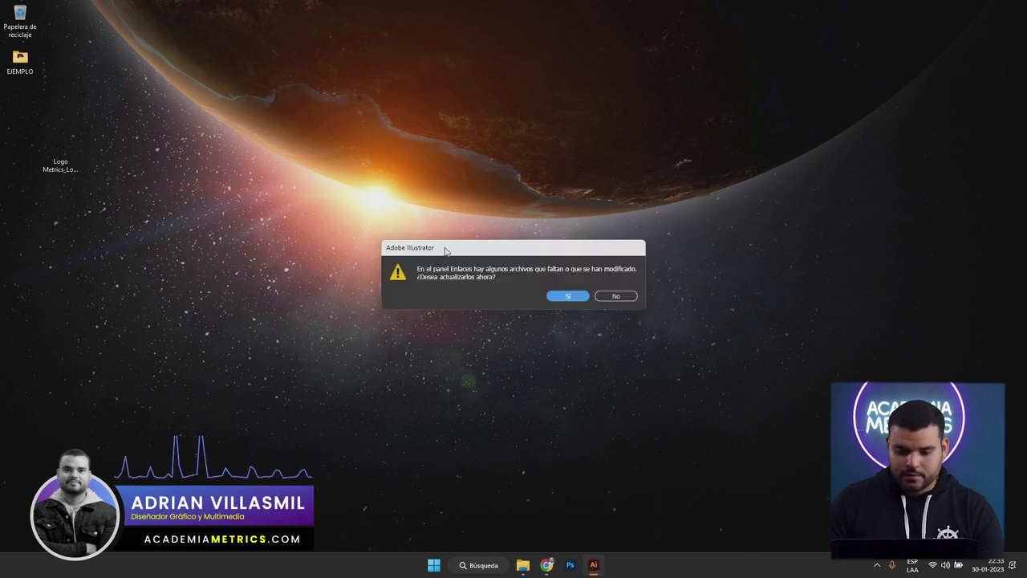
pyautogui.moveTo(445, 251); pyautogui.dragTo(407, 243)
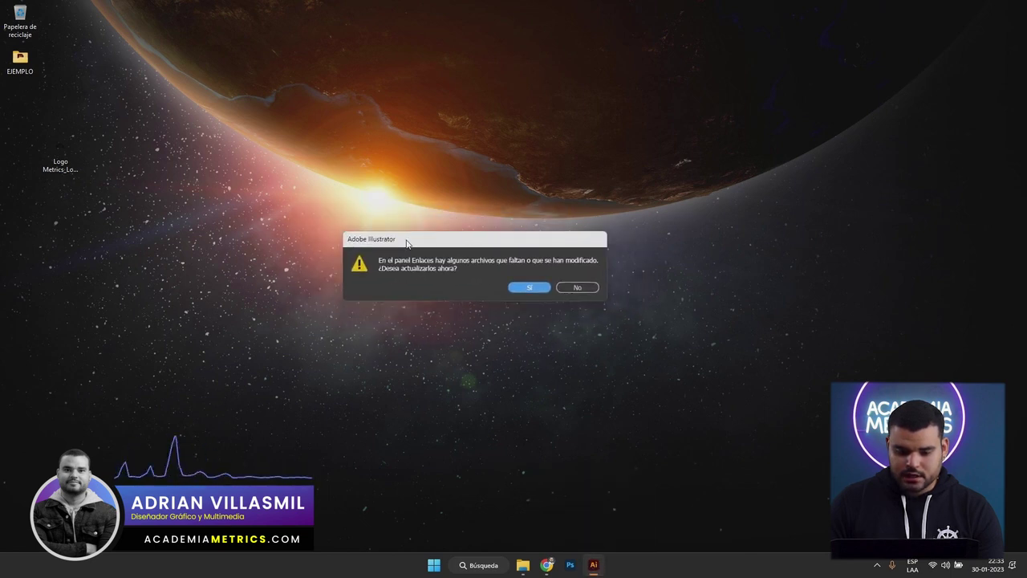
pyautogui.click(530, 288)
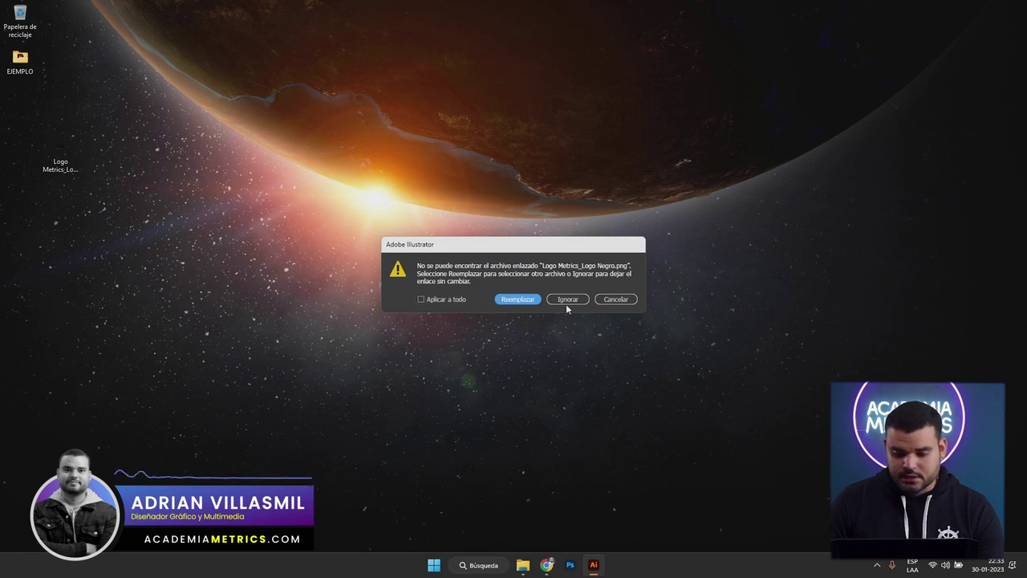
pyautogui.click(449, 300)
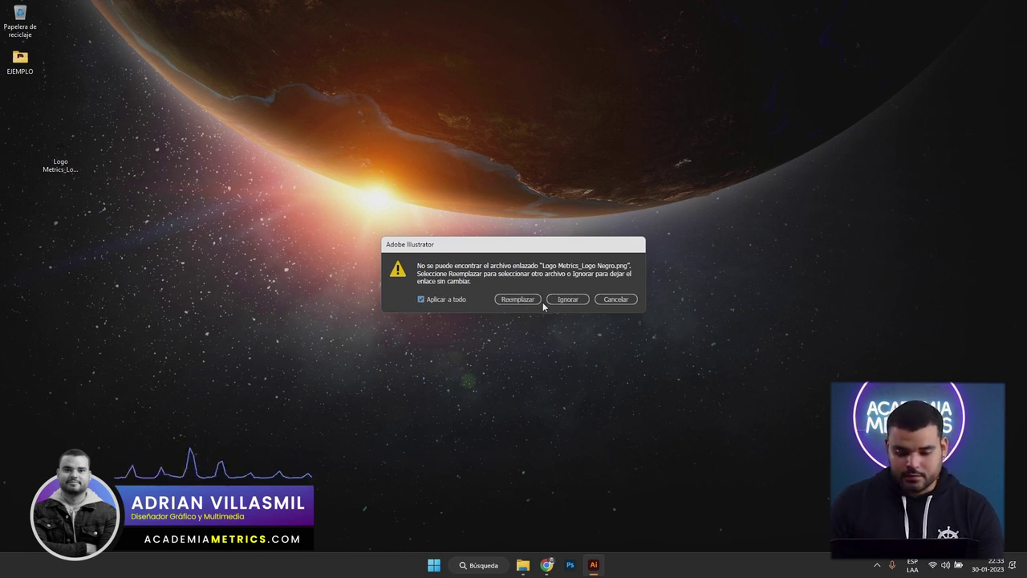
pyautogui.click(512, 298)
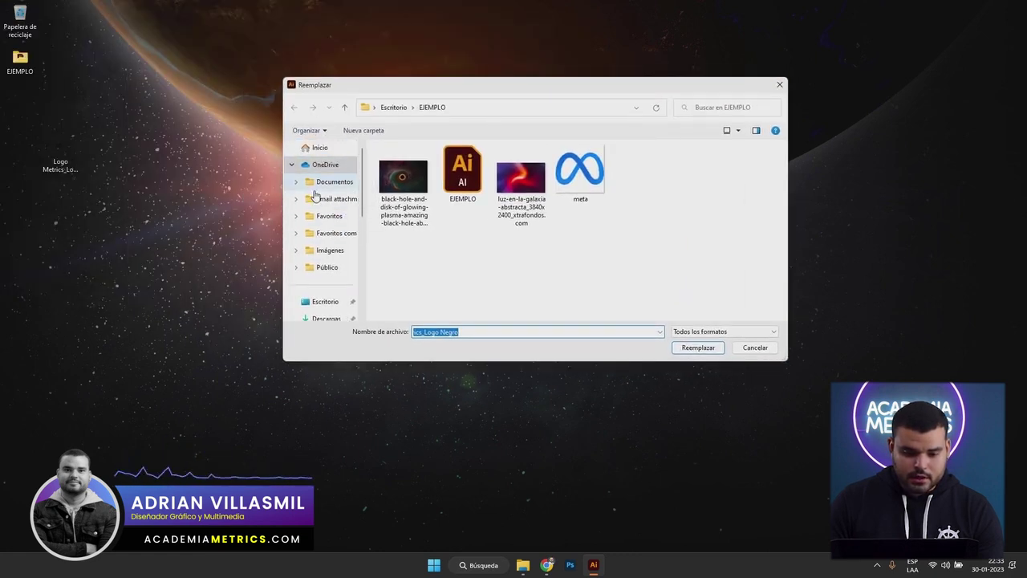
pyautogui.scroll(-1, 321, 164)
pyautogui.click(325, 250)
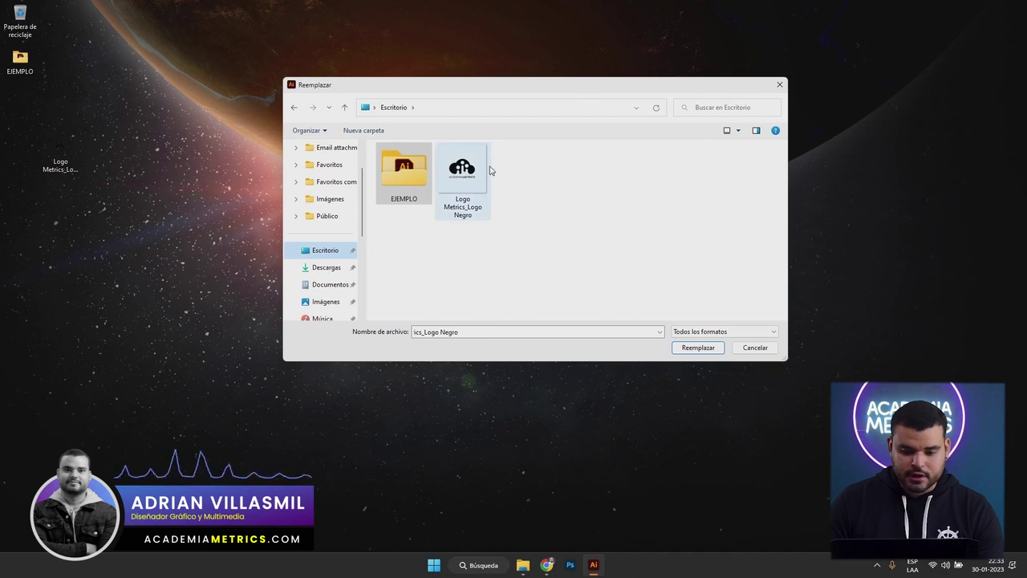
pyautogui.click(466, 170)
pyautogui.click(698, 348)
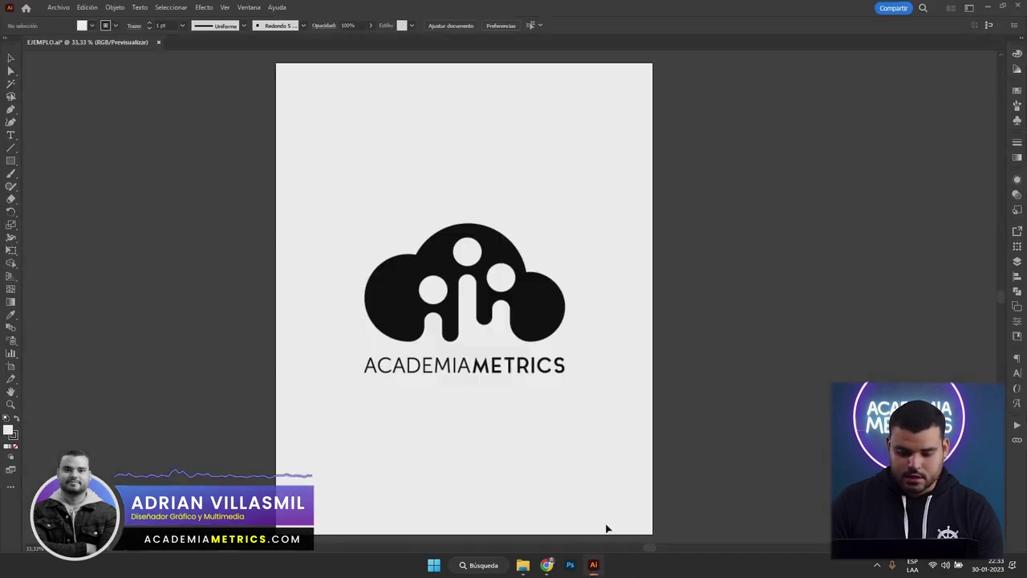
# Check the relinked logo on the artboard, deselect it and show the document's linked files (Enlaces)
pyautogui.click(504, 293)
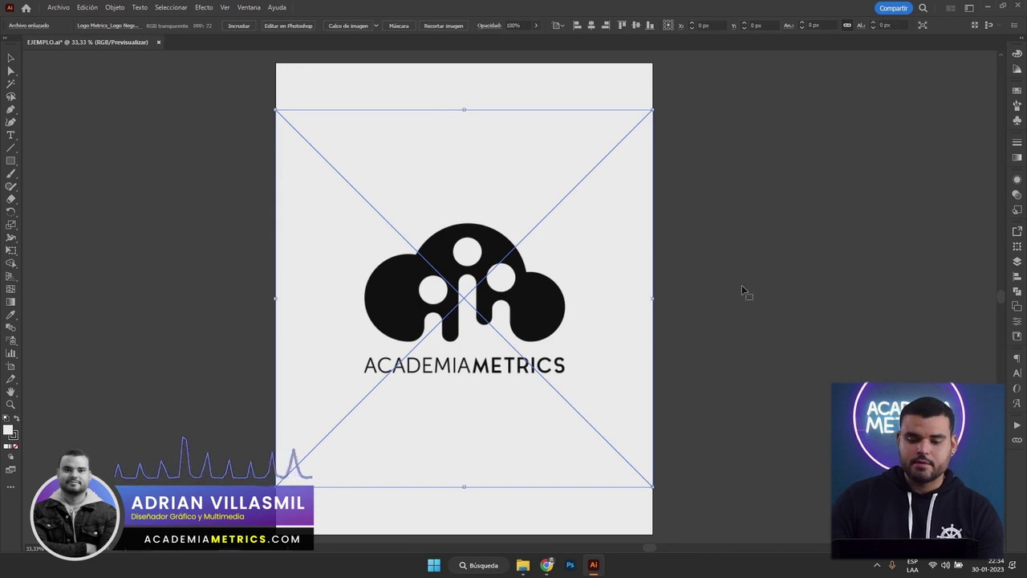
pyautogui.click(743, 286)
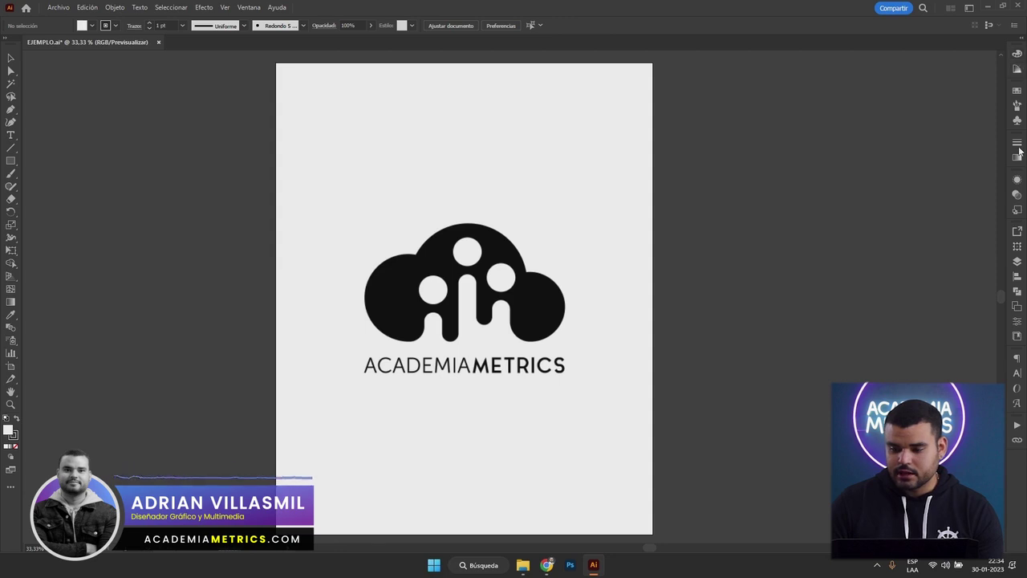
pyautogui.click(1018, 441)
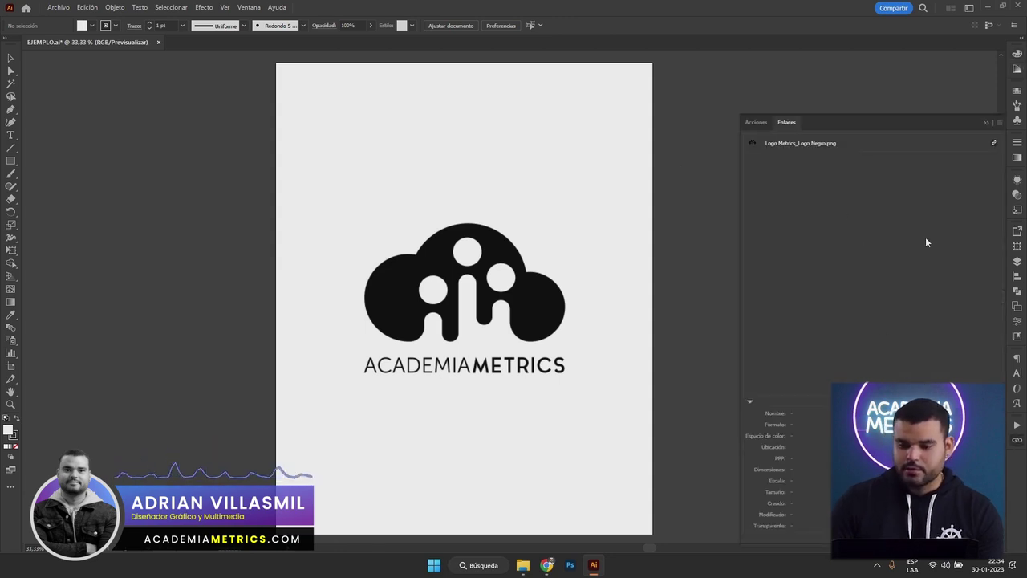
# Select the linked logo on the artboard and delete its source file, Logo Metrics_Logo Negro, from the Windows desktop
pyautogui.click(536, 225)
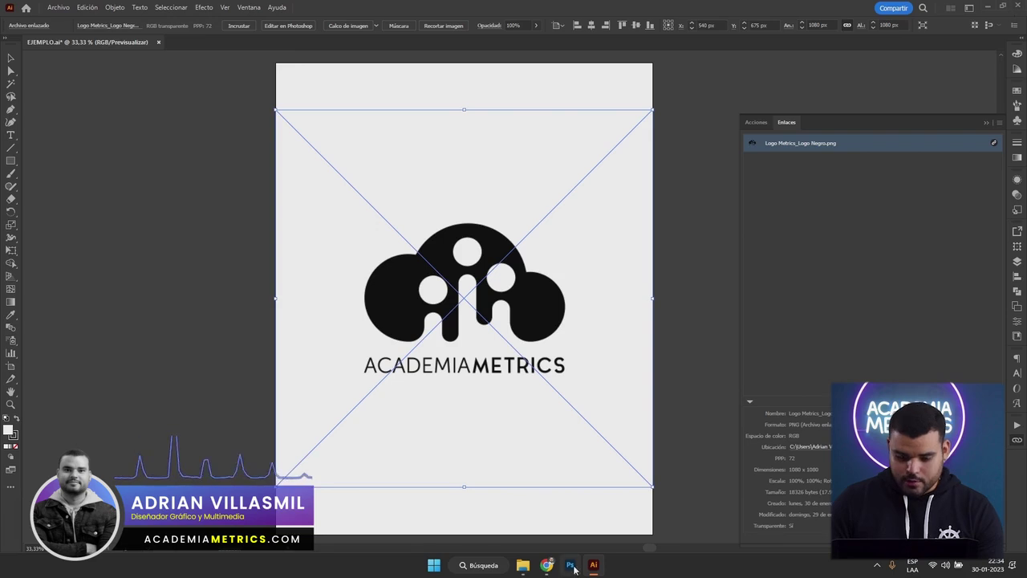
pyautogui.click(1025, 566)
pyautogui.press('Delete')
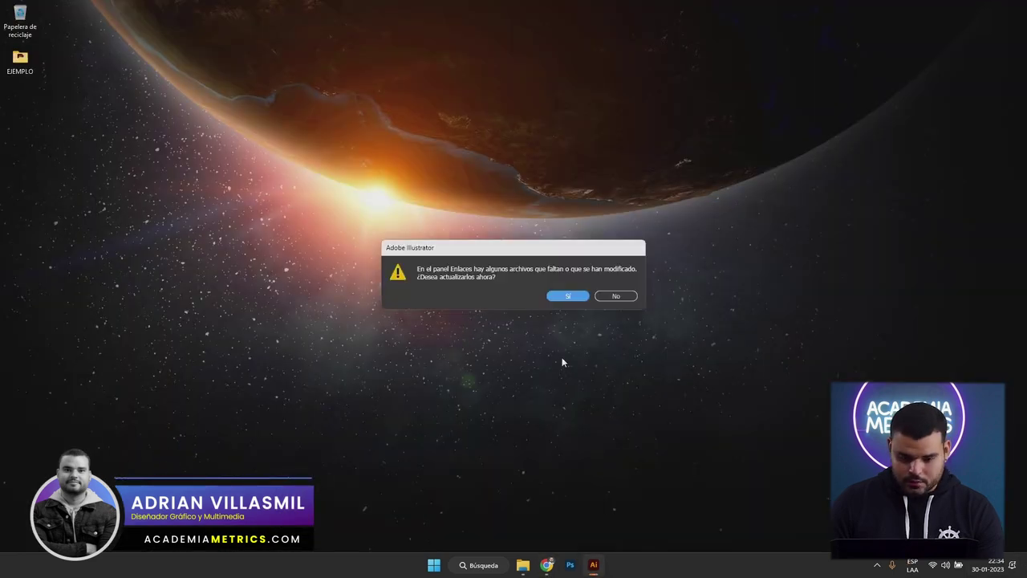
# Back in Illustrator, decline updating the missing links and undo a trial move of the logo
pyautogui.click(610, 298)
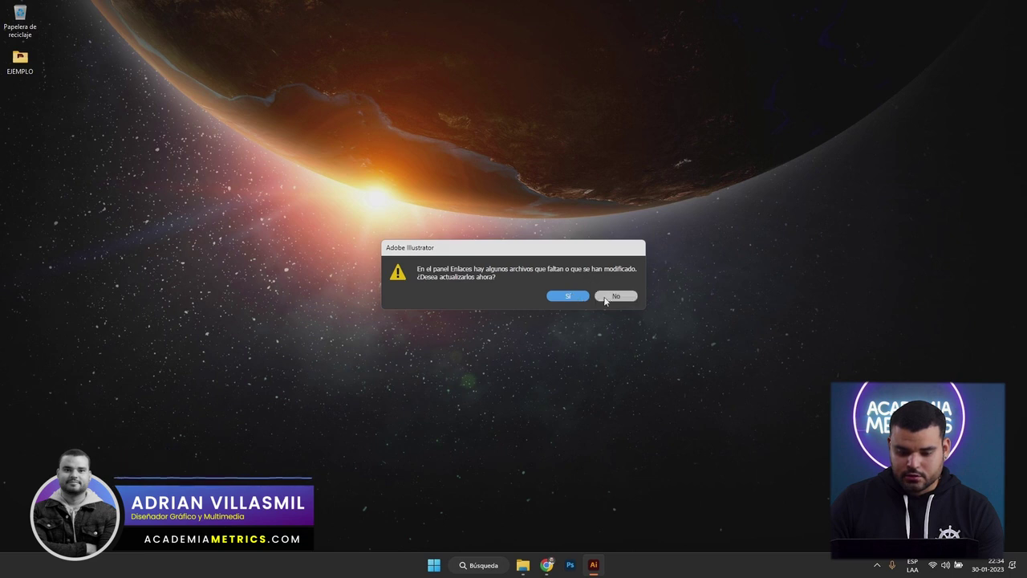
pyautogui.click(603, 298)
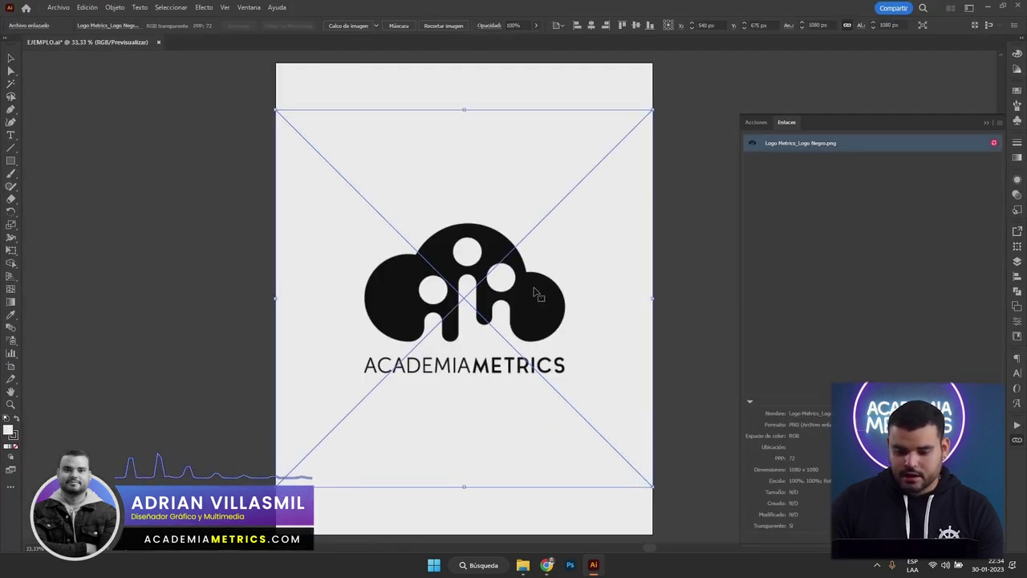
pyautogui.moveTo(534, 289); pyautogui.dragTo(399, 278)
pyautogui.hotkey('ctrl', 'z')
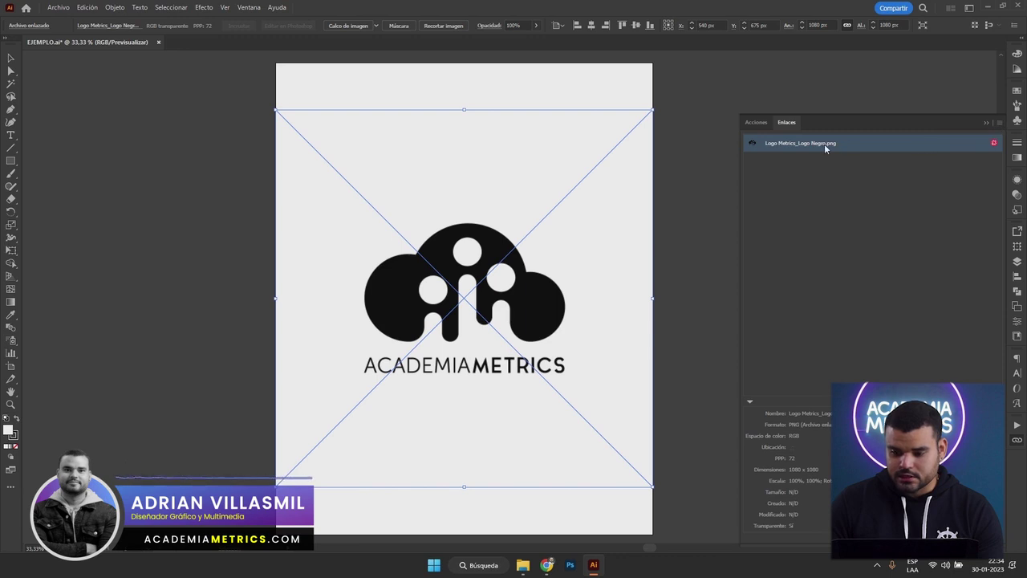
# Relink the missing logo to the Logo Metrics_Logo Negro file in the desktop's EJEMPLO folder
pyautogui.click(1000, 126)
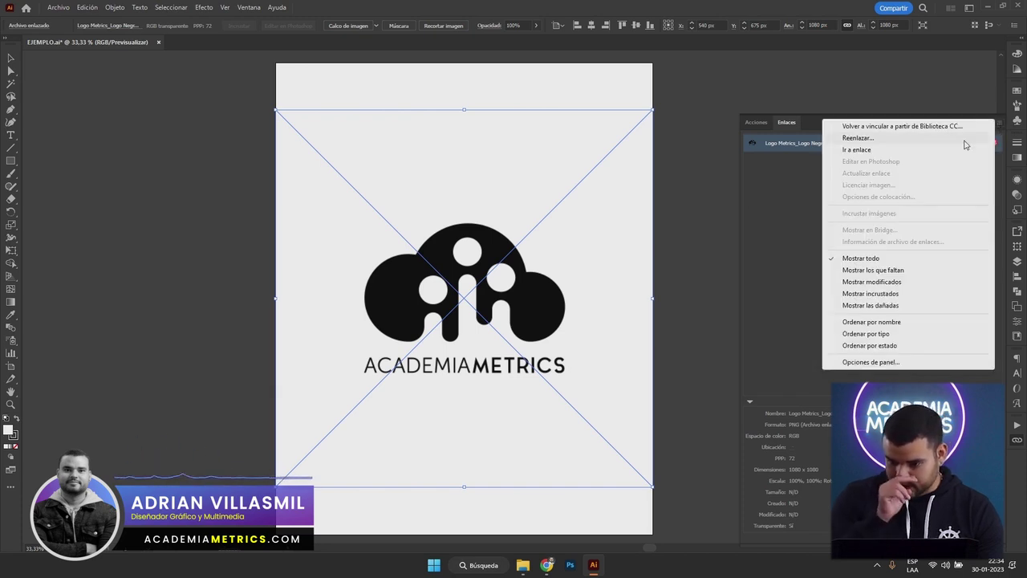
pyautogui.click(850, 138)
pyautogui.moveTo(326, 14); pyautogui.dragTo(529, 137)
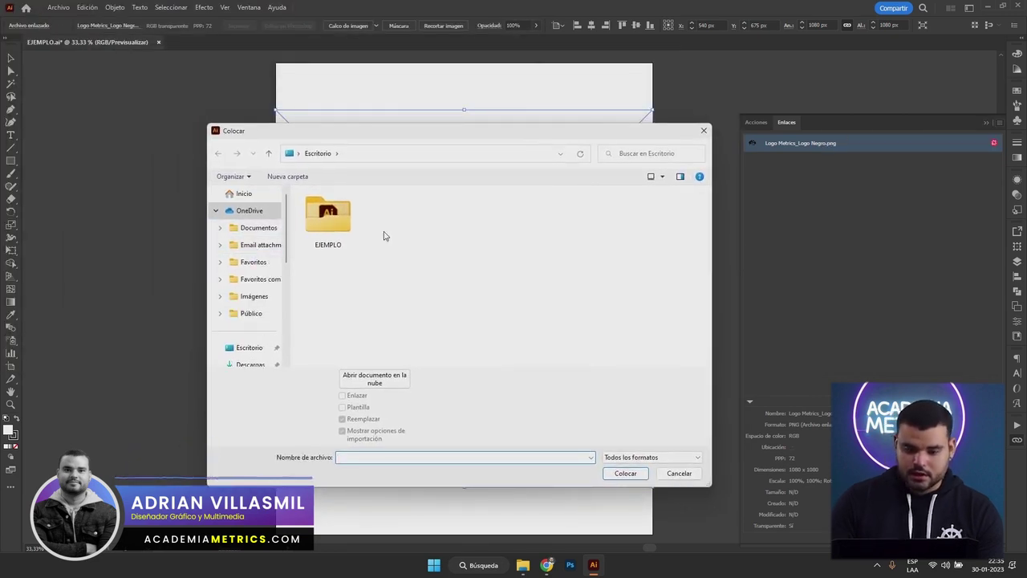
pyautogui.scroll(-1, 245, 321)
pyautogui.click(241, 315)
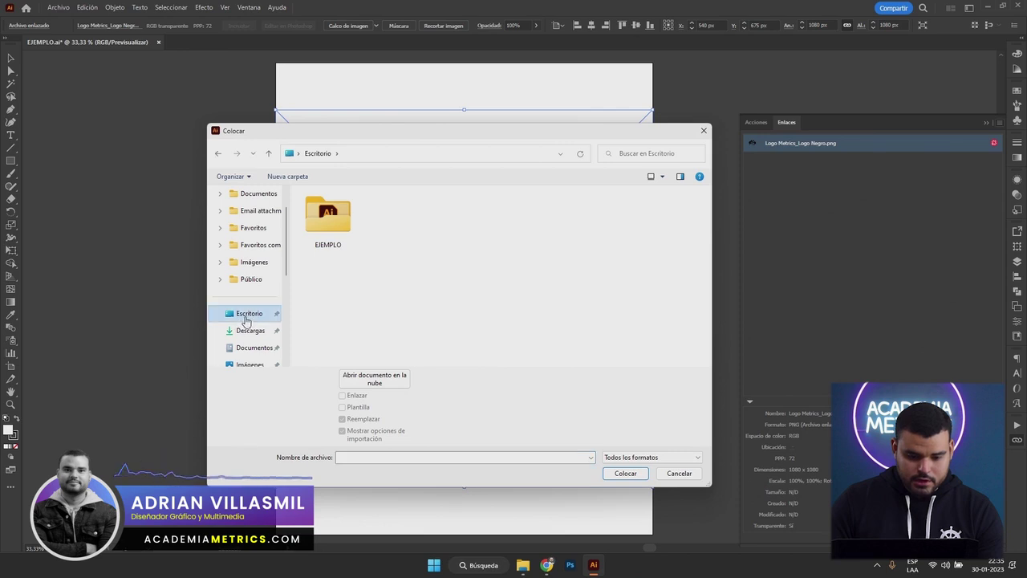
pyautogui.doubleClick(327, 217)
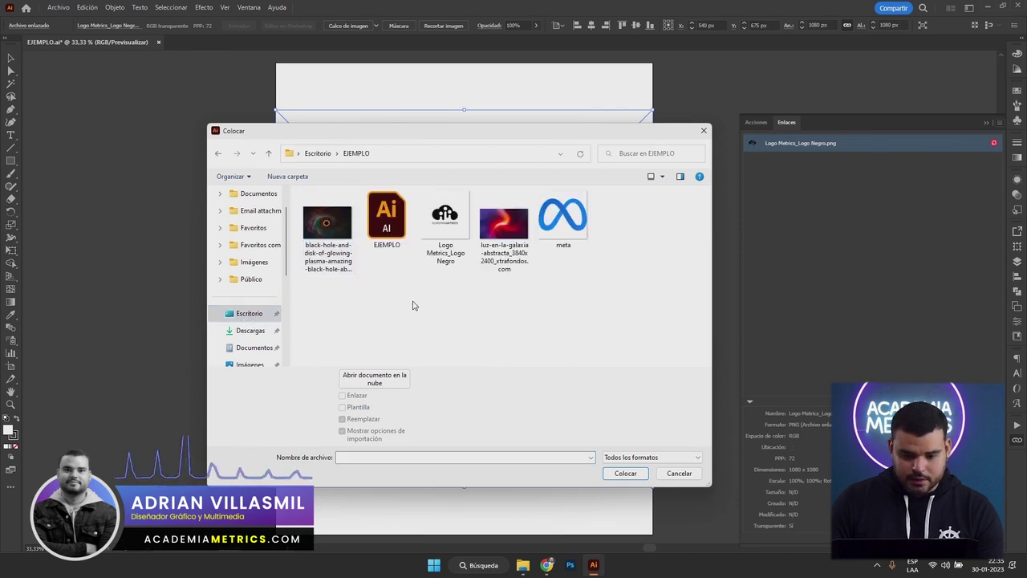
pyautogui.click(447, 221)
pyautogui.click(628, 474)
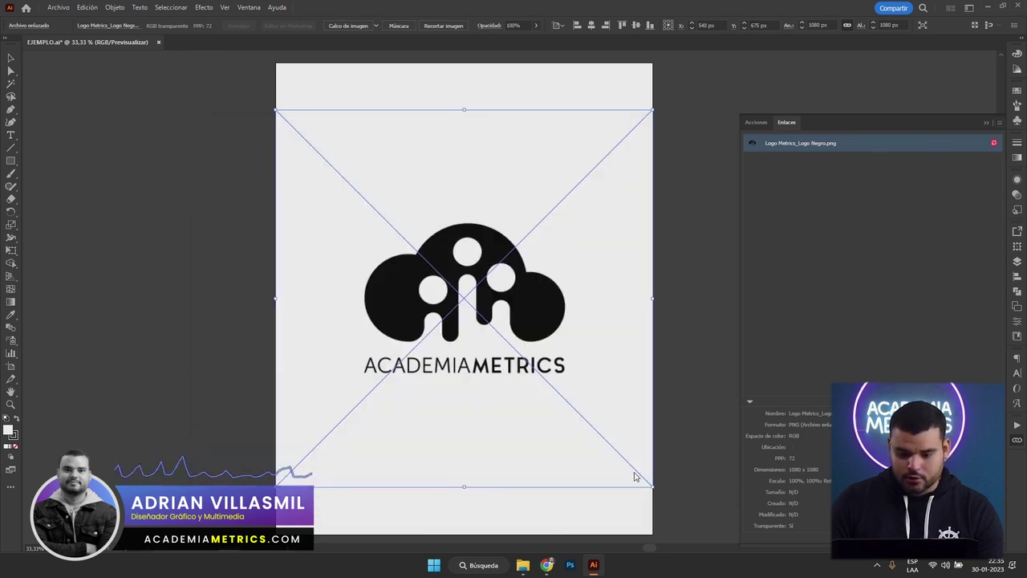
pyautogui.click(994, 161)
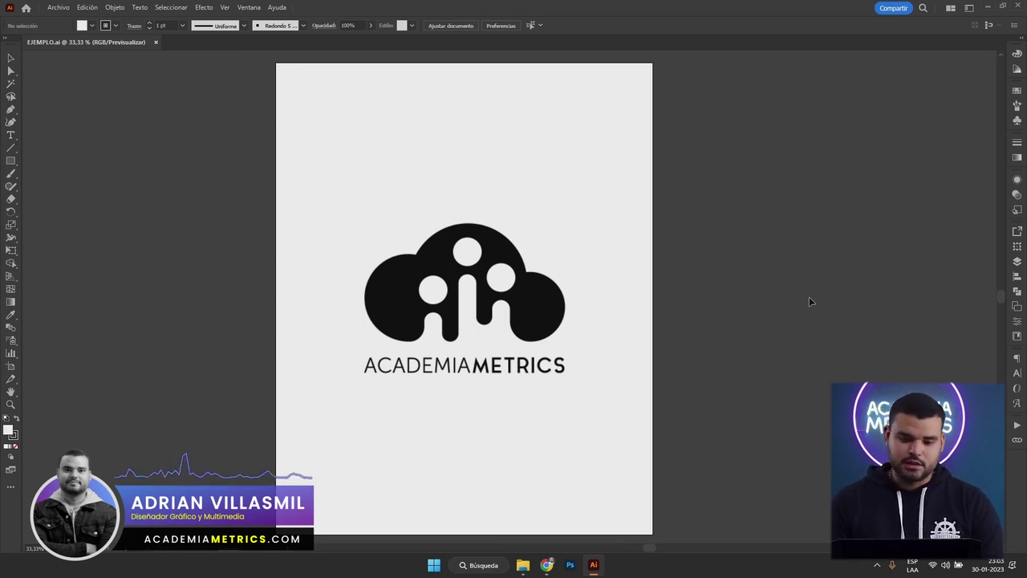
# Embed (Incrustar) the linked logo image in the document
pyautogui.click(543, 276)
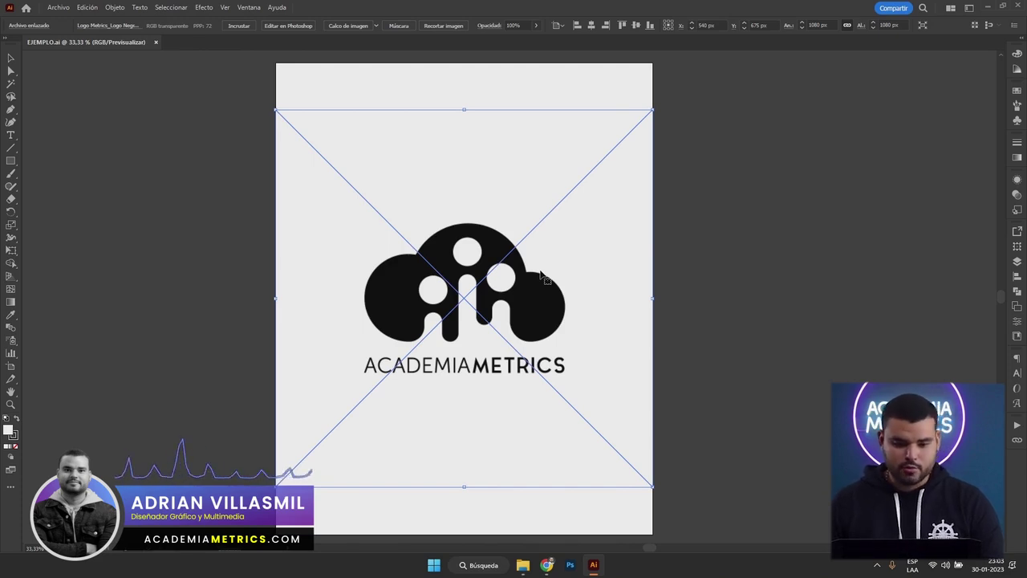
pyautogui.click(733, 240)
pyautogui.click(502, 252)
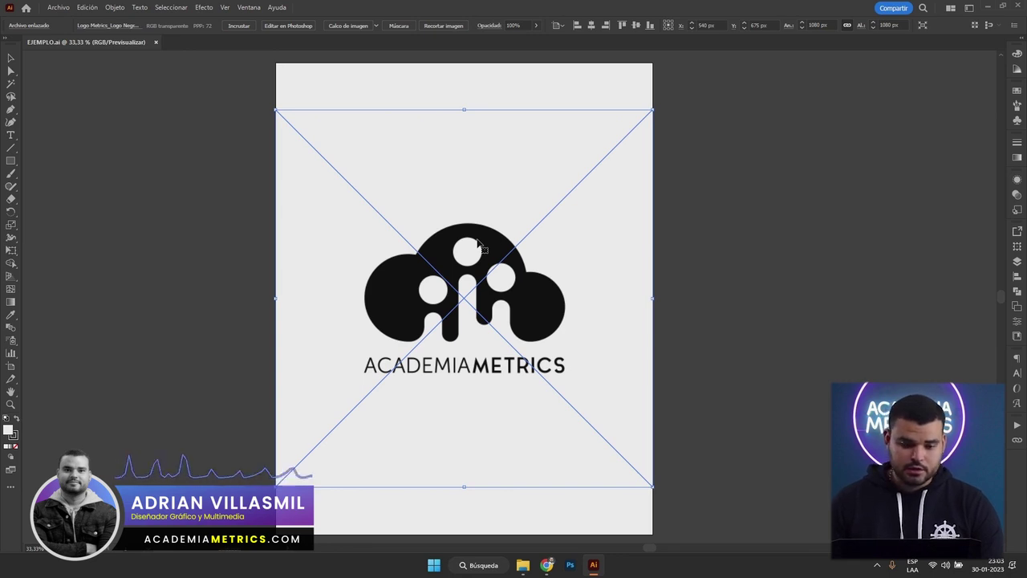
pyautogui.click(239, 25)
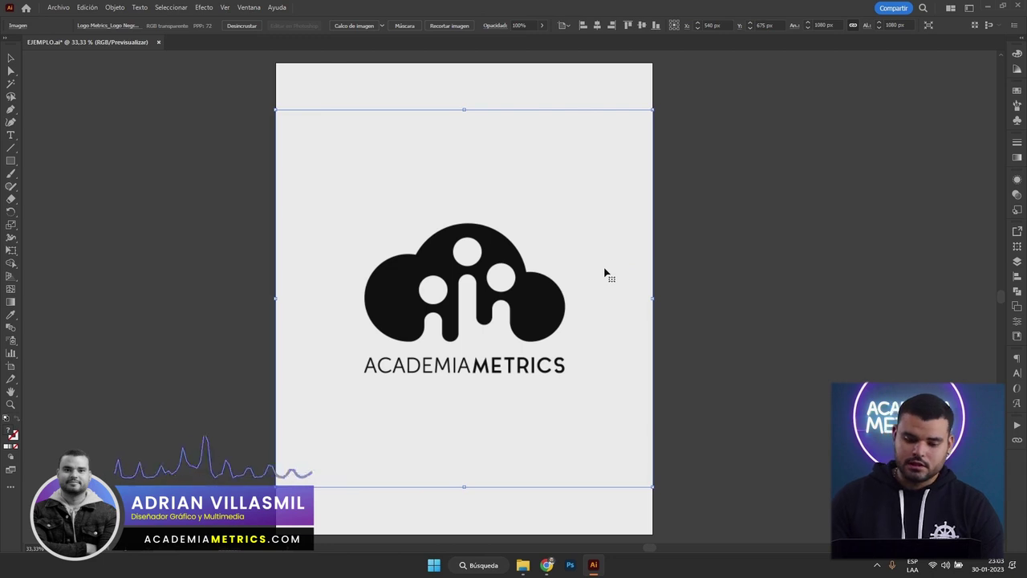
# Try moving the embedded logo off to the right of the artboard, undo the move and deselect the logo
pyautogui.moveTo(474, 289); pyautogui.dragTo(772, 281)
pyautogui.hotkey('ctrl', 'z')
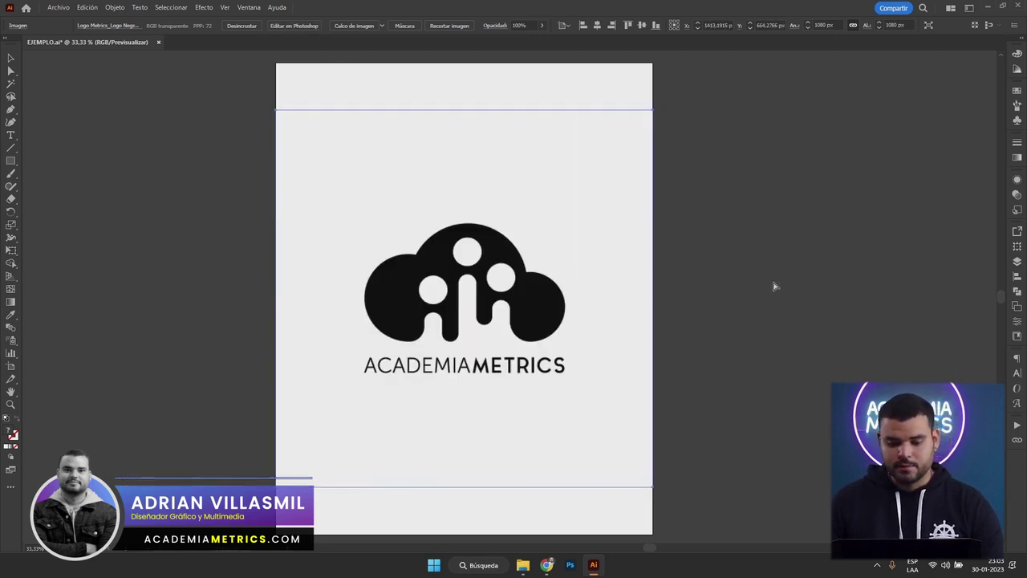
pyautogui.click(827, 259)
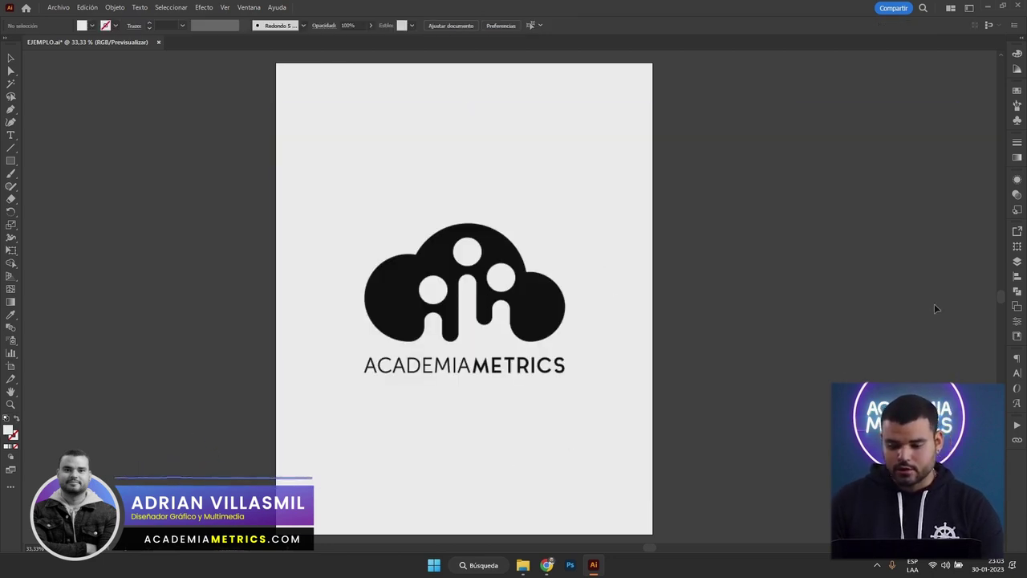
# Examine the link information (Enlaces) of the embedded Logo Metrics_Logo Negro.png
pyautogui.click(1016, 441)
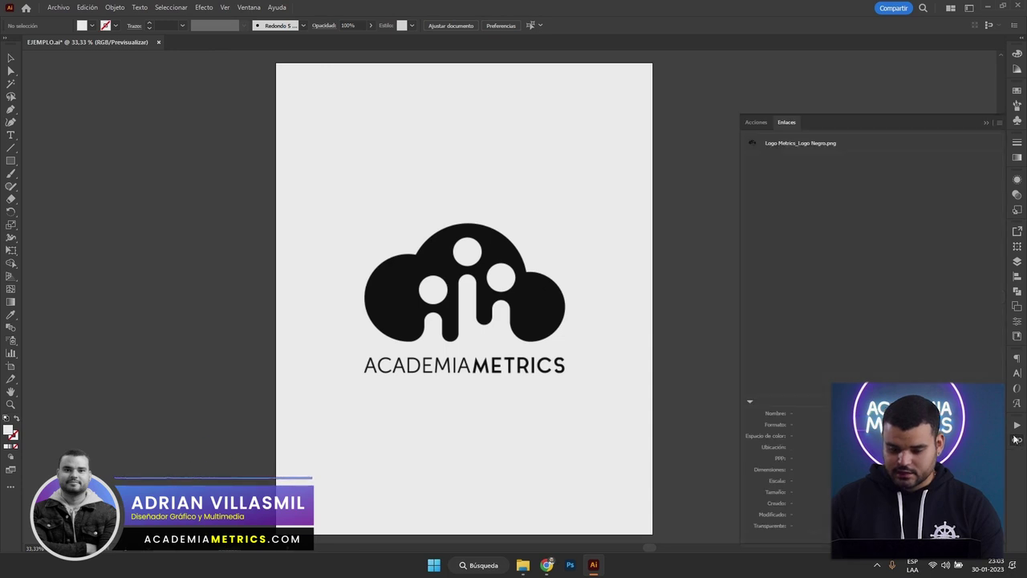
pyautogui.click(896, 147)
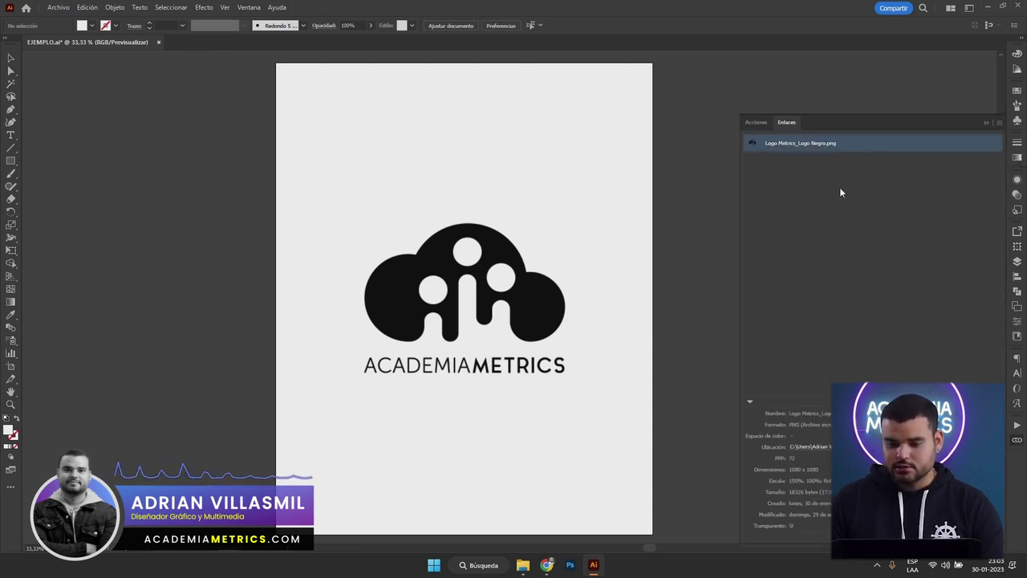
pyautogui.click(987, 122)
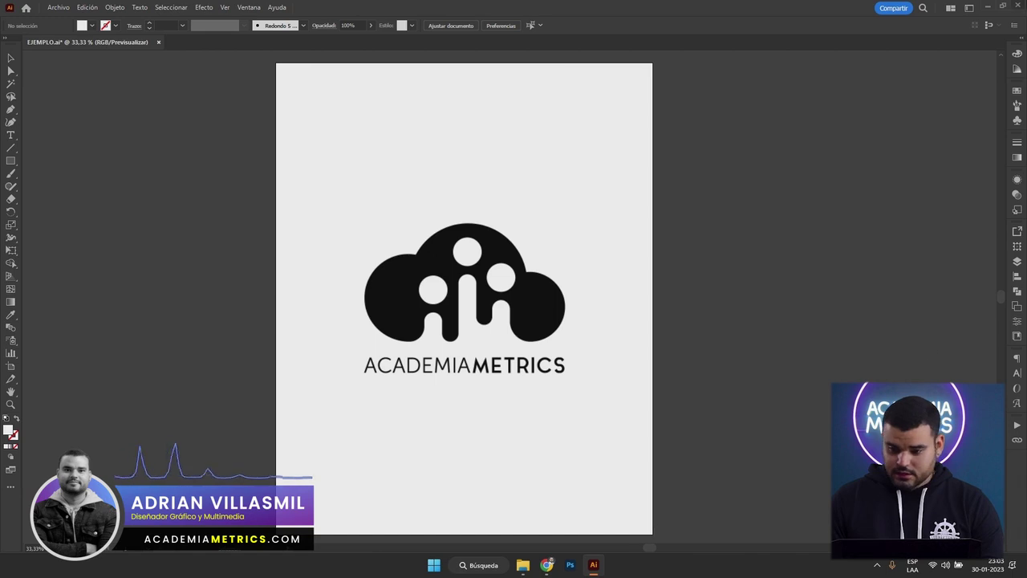
# Shrink the Illustrator window to reveal the desktop and look at the embedded logo alongside the EJEMPLO project folder
pyautogui.click(1003, 6)
pyautogui.click(507, 163)
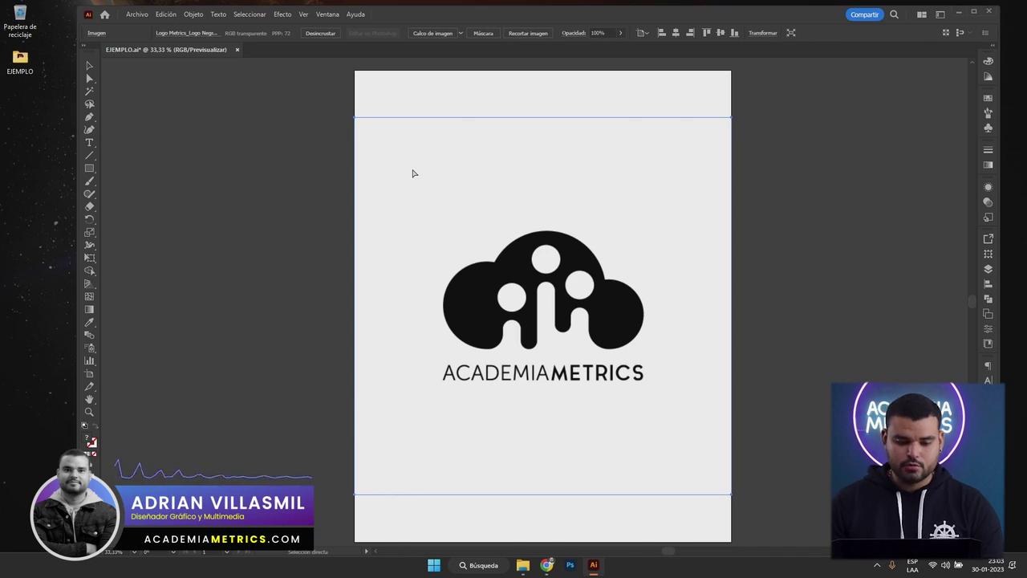
pyautogui.click(207, 152)
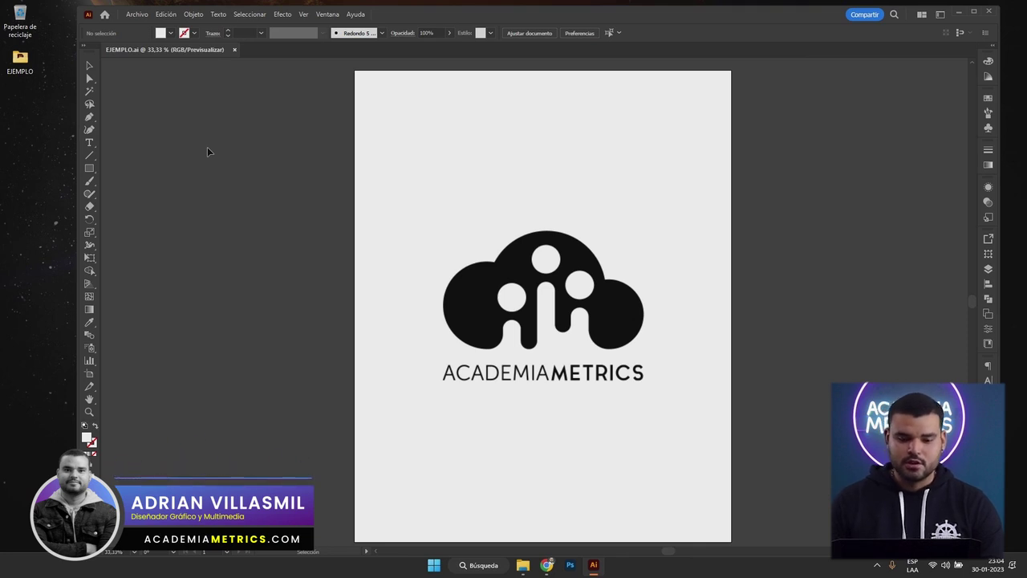
pyautogui.click(21, 68)
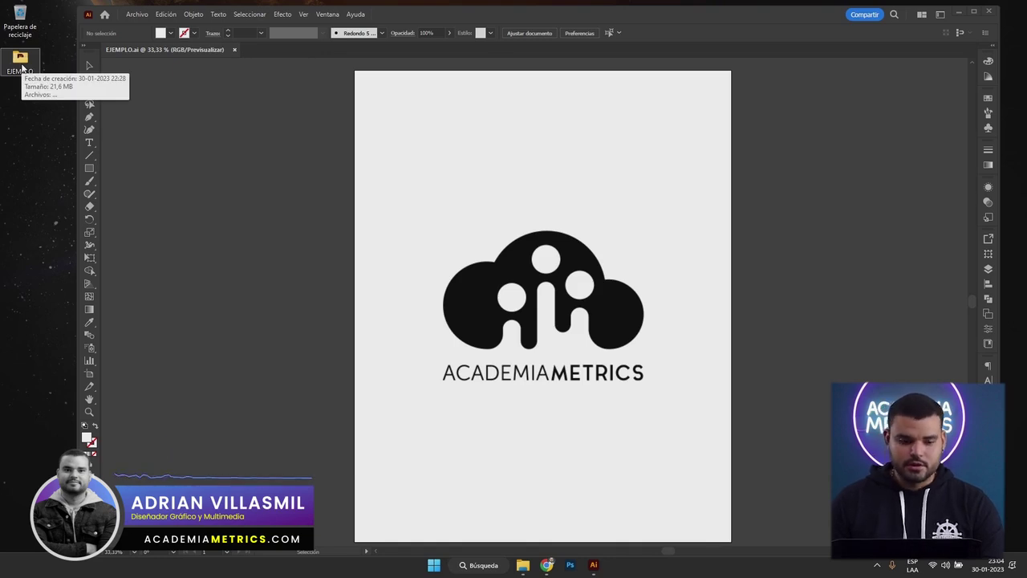
pyautogui.click(538, 151)
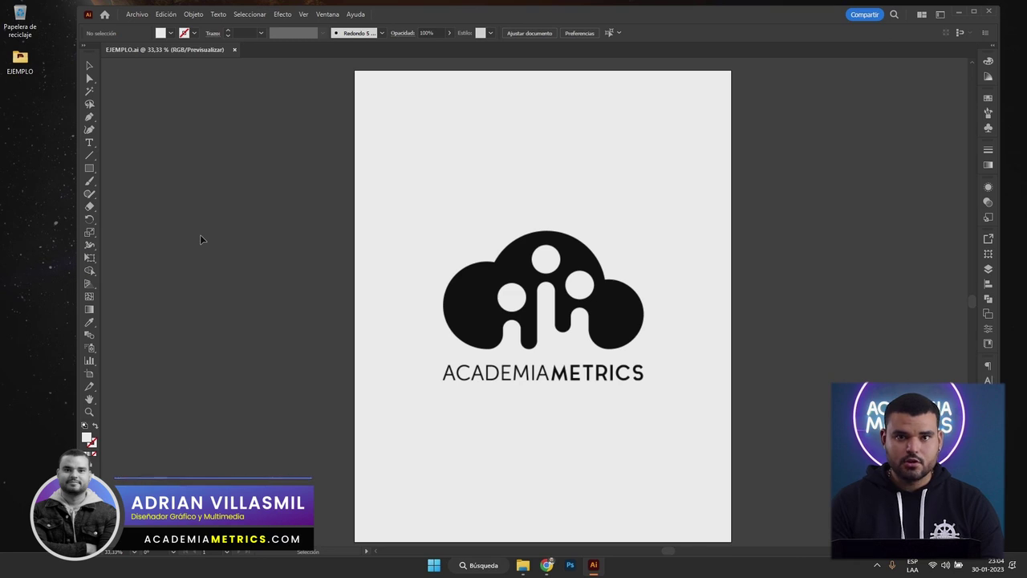
pyautogui.click(480, 238)
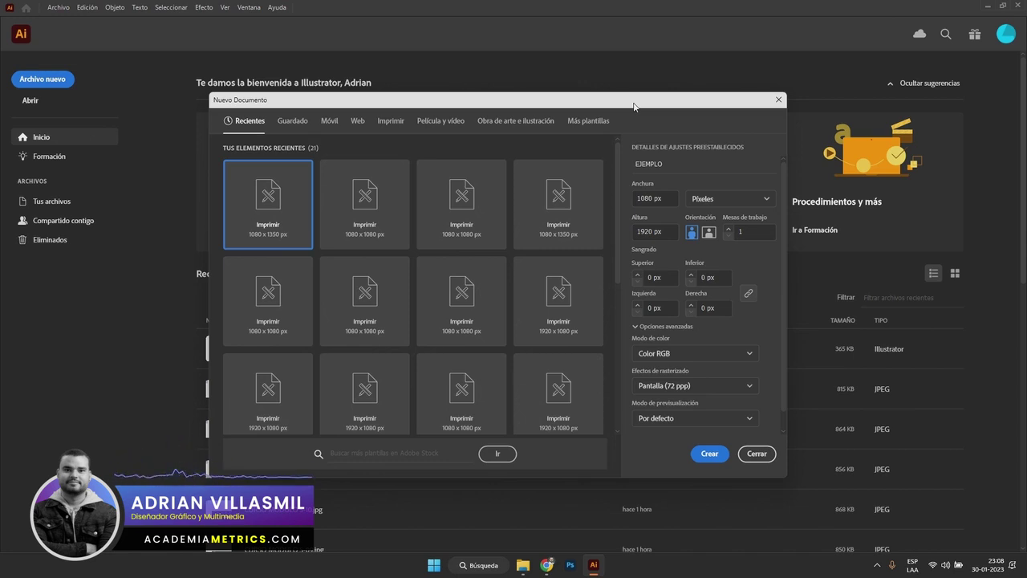
# Create the new EJEMPLO document with a height of 1350 px and 10 artboards
pyautogui.click(745, 231)
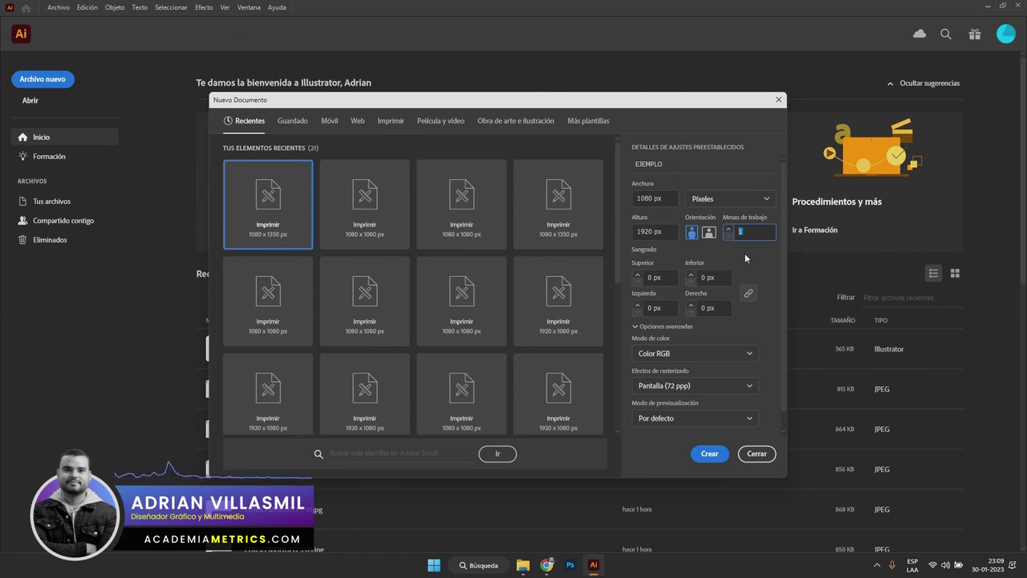
pyautogui.click(670, 198)
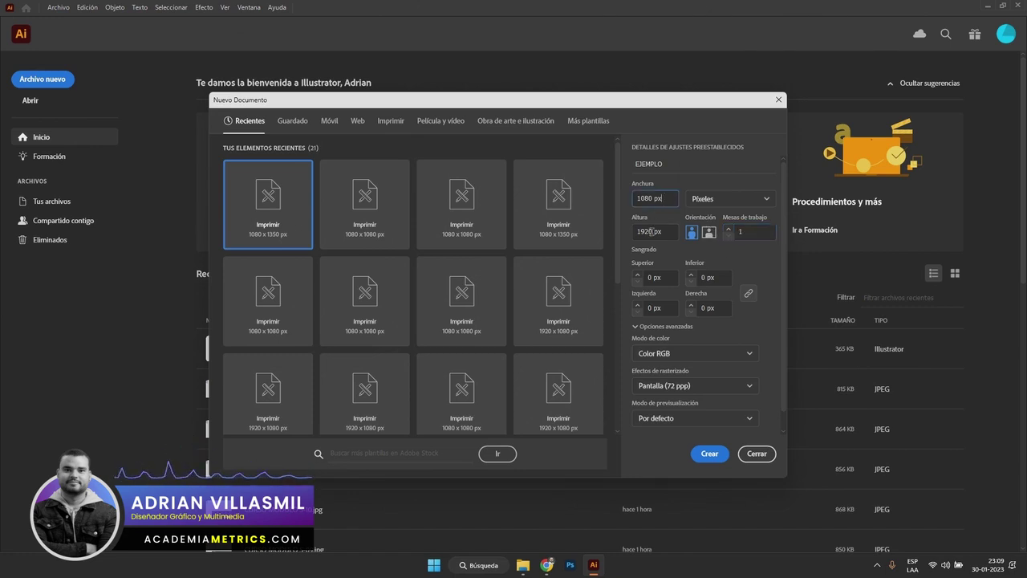
pyautogui.doubleClick(651, 231)
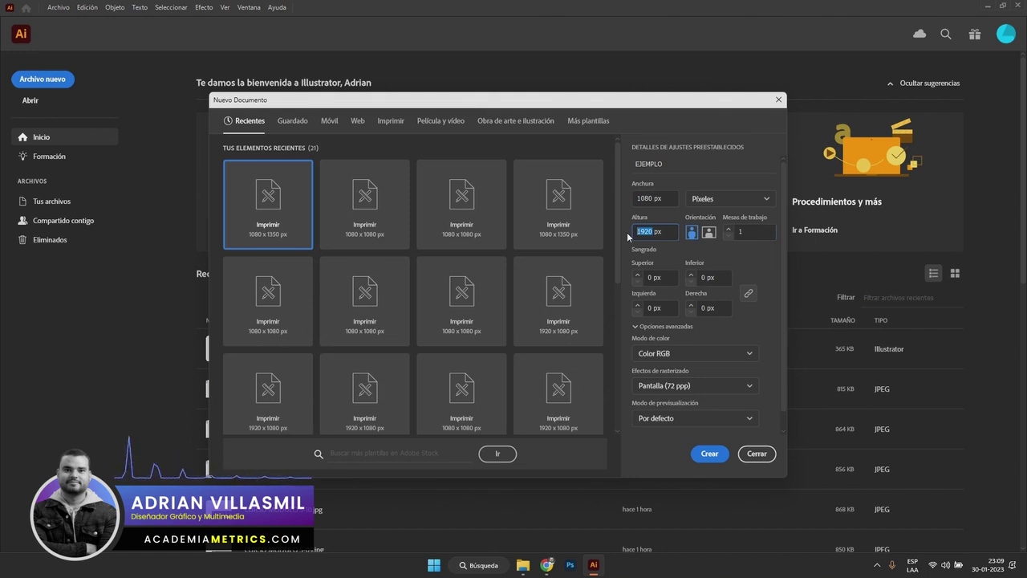
pyautogui.write('1350')
pyautogui.click(752, 232)
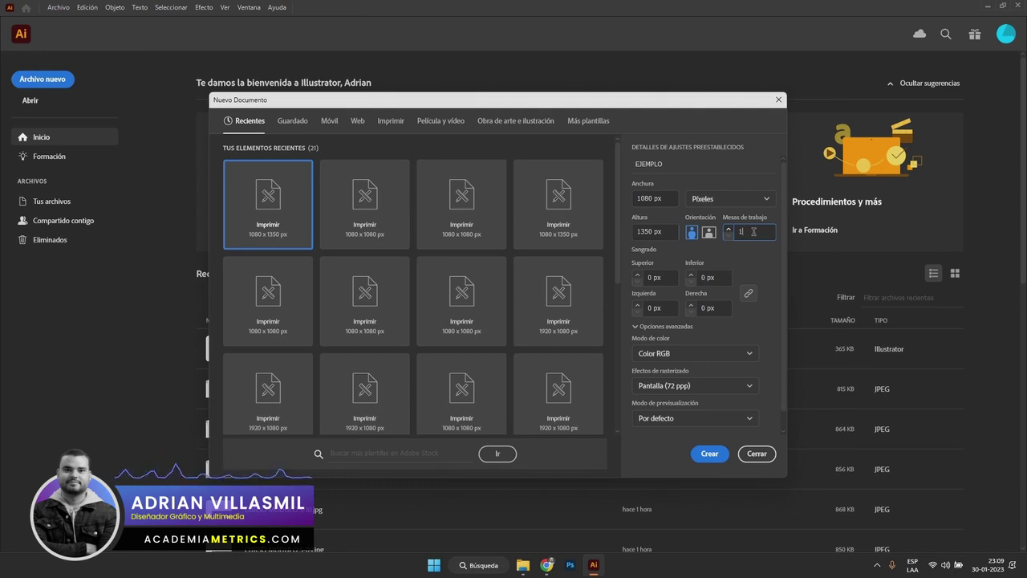
pyautogui.write('0')
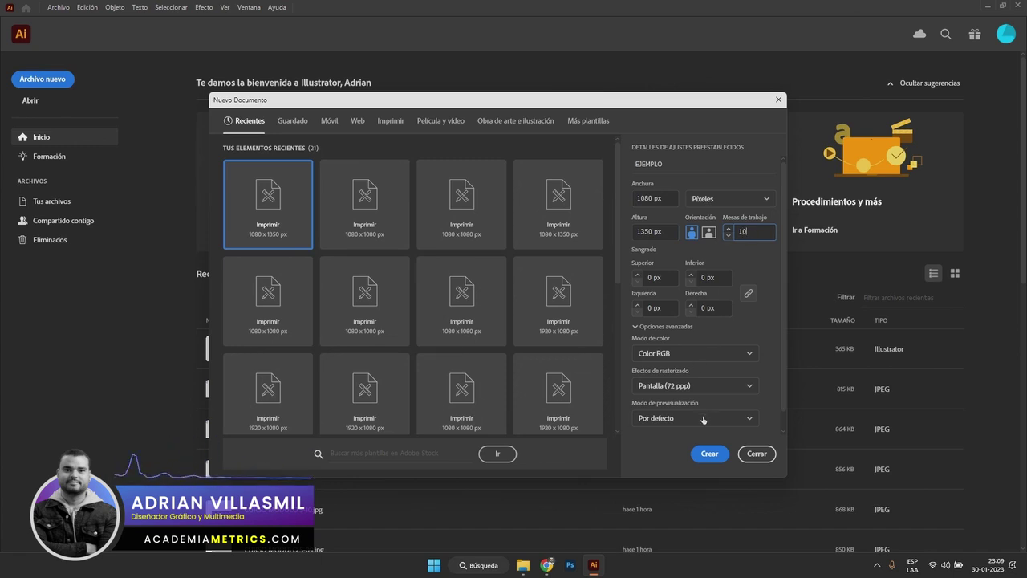
pyautogui.click(706, 455)
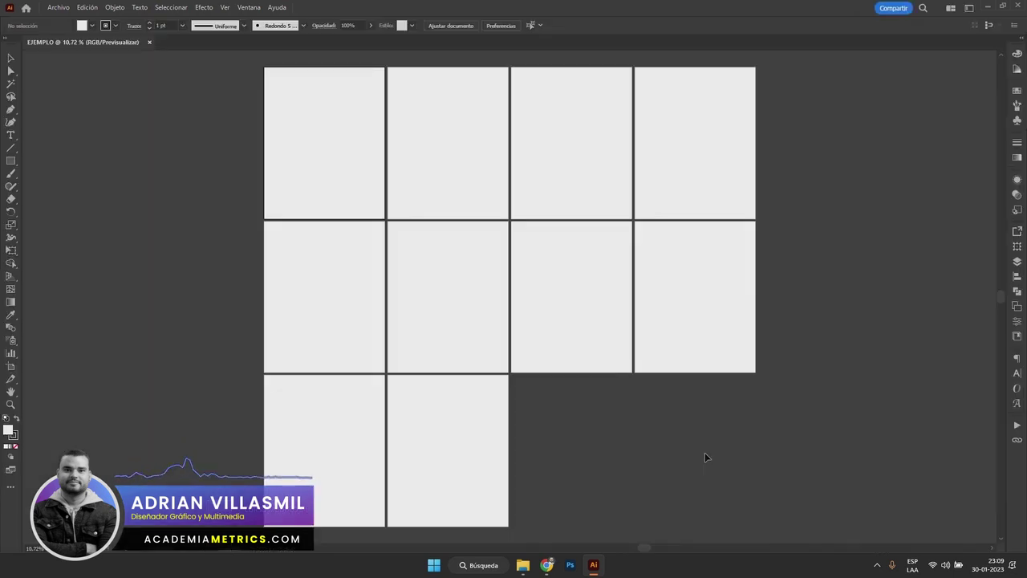
# Activate the artboards one at a time from the third through the tenth, finishing on the ninth
pyautogui.click(571, 157)
pyautogui.click(686, 161)
pyautogui.click(331, 295)
pyautogui.click(469, 292)
pyautogui.click(576, 284)
pyautogui.click(692, 276)
pyautogui.click(451, 445)
pyautogui.click(369, 407)
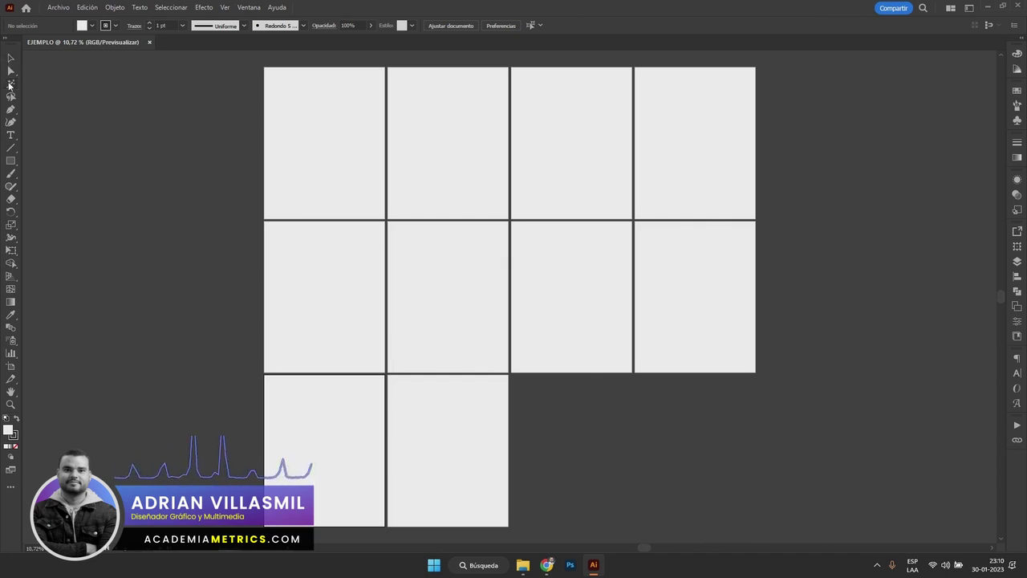
# With the Artboard tool, select artboards 1 to 4 and 7 in turn, and return to the Selection tool
pyautogui.click(10, 368)
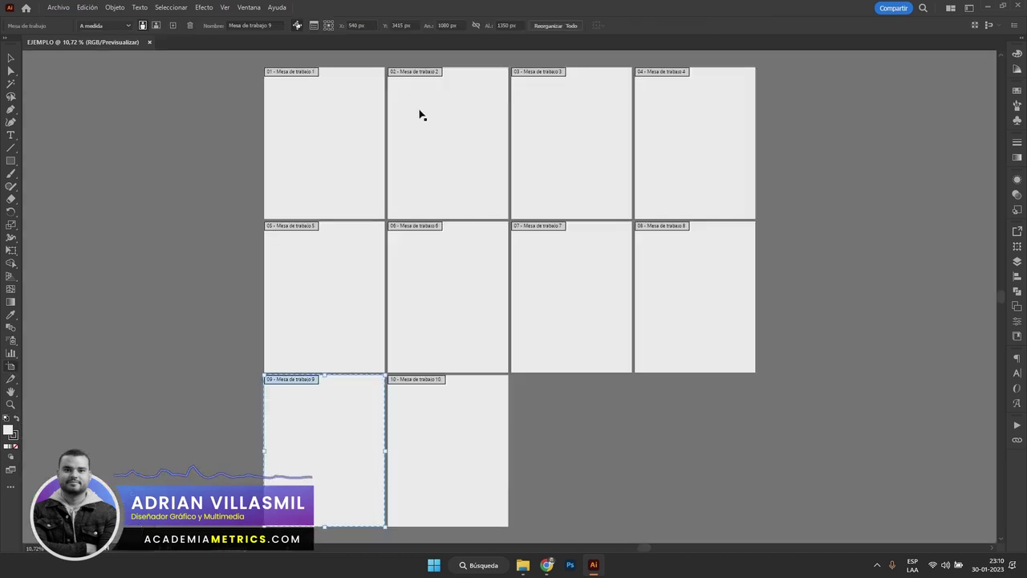
pyautogui.click(353, 113)
pyautogui.click(449, 109)
pyautogui.click(561, 108)
pyautogui.click(680, 105)
pyautogui.click(567, 275)
pyautogui.click(10, 58)
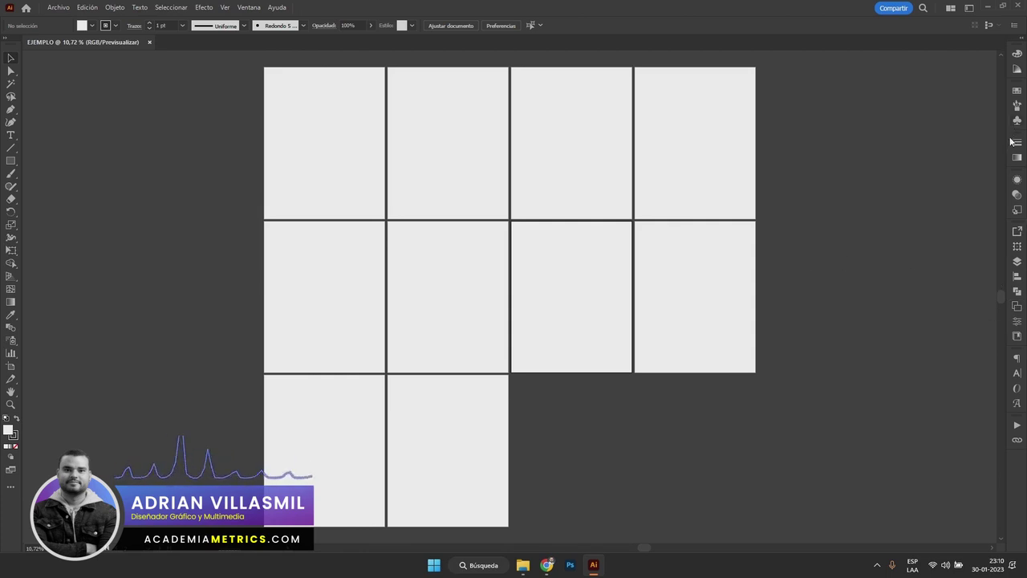
# Show the document's artboard list (Mesas de trabajo) and make Mesa de trabajo 1 the active artboard
pyautogui.click(1017, 308)
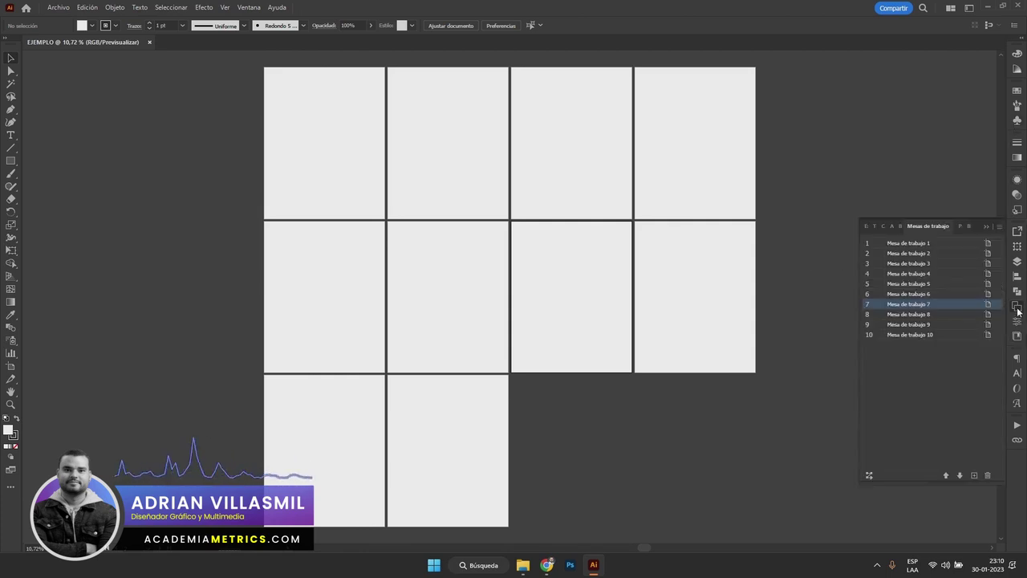
pyautogui.click(907, 244)
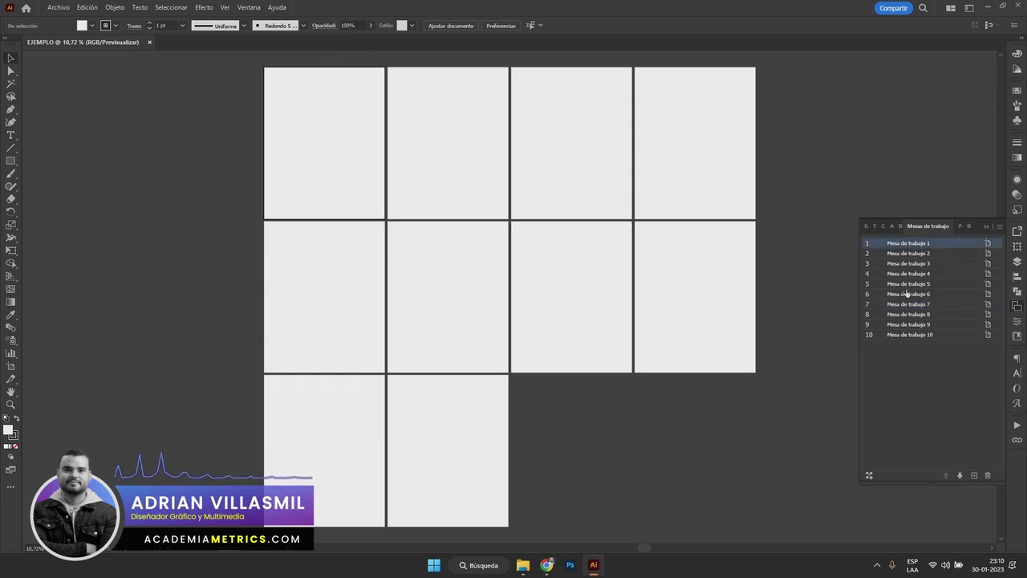
# Open the name of Mesa de trabajo 1 for editing in the artboard list
pyautogui.click(918, 354)
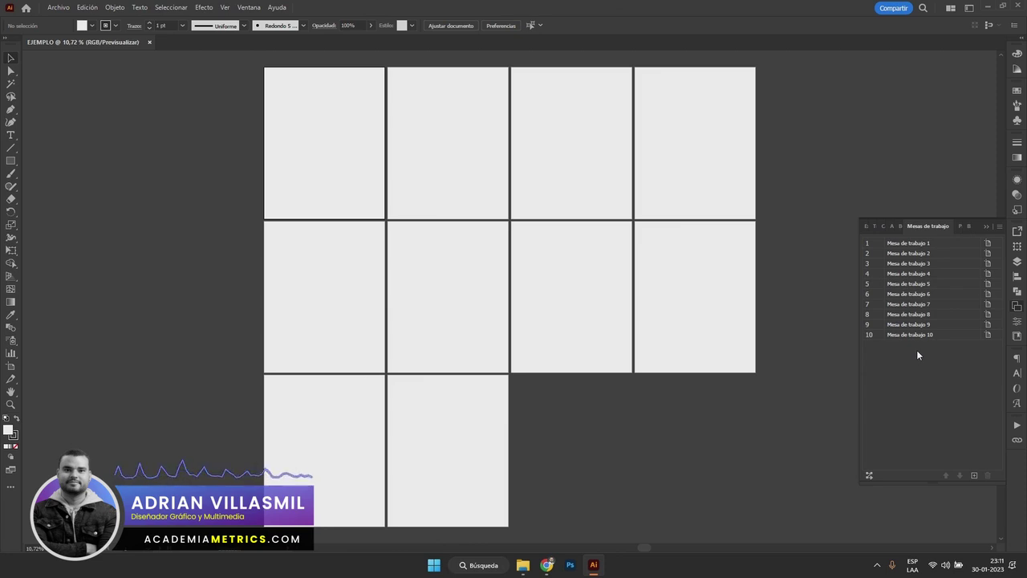
pyautogui.doubleClick(917, 244)
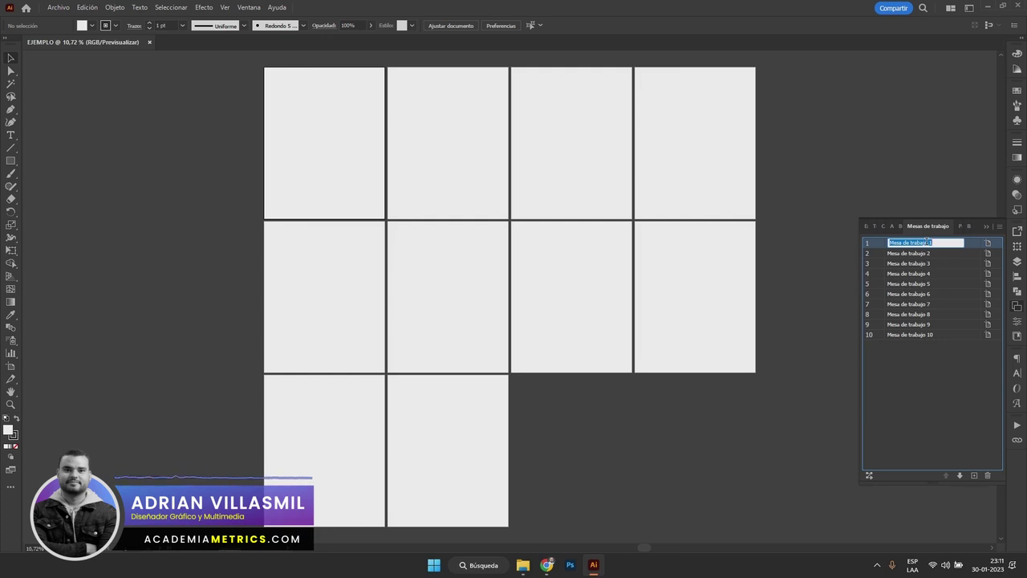
pyautogui.click(943, 356)
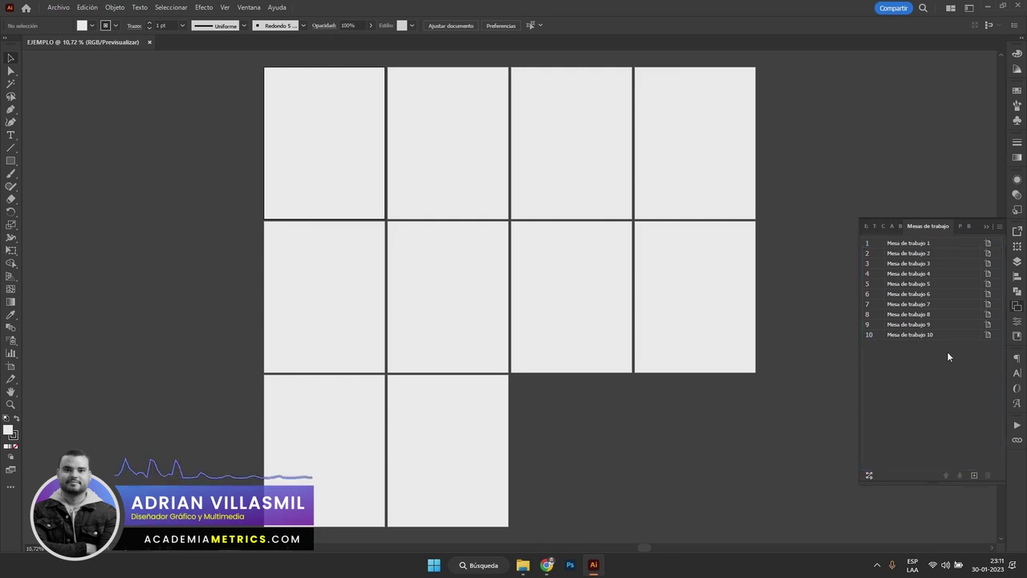
# Activate artboards 5, 2, 6 and 10 in turn from the artboard list
pyautogui.click(909, 286)
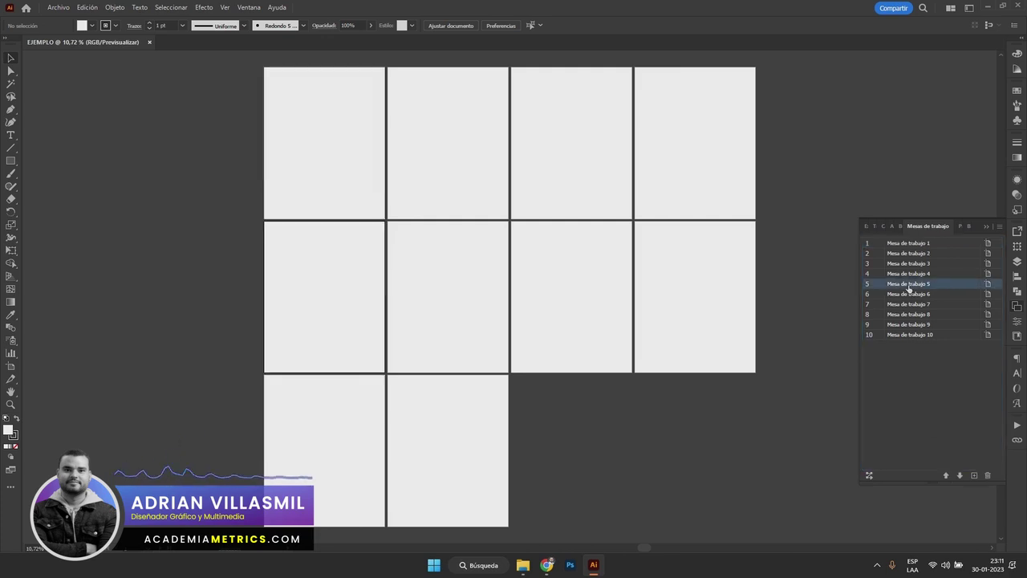
pyautogui.click(940, 255)
pyautogui.click(939, 296)
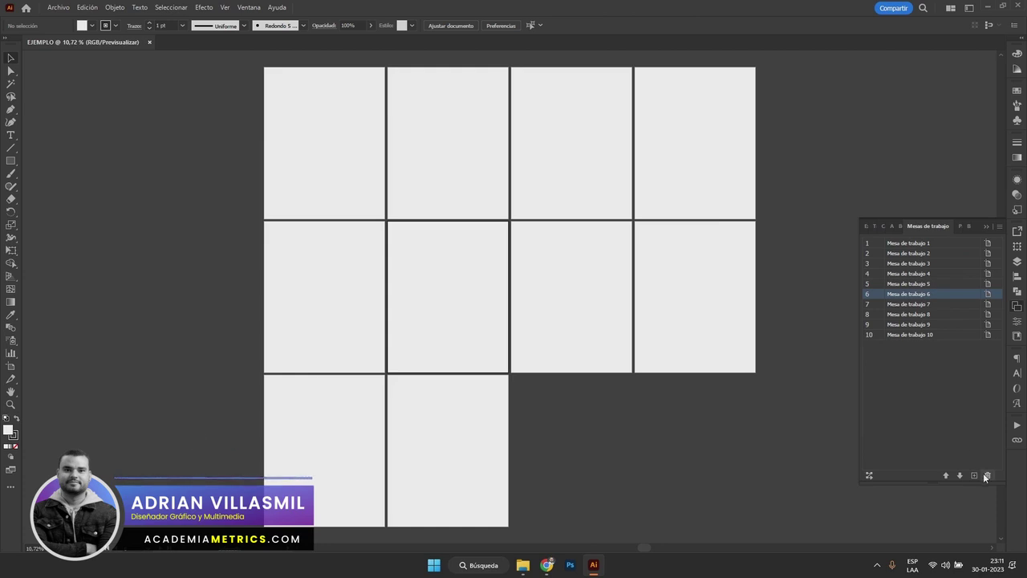
pyautogui.click(913, 335)
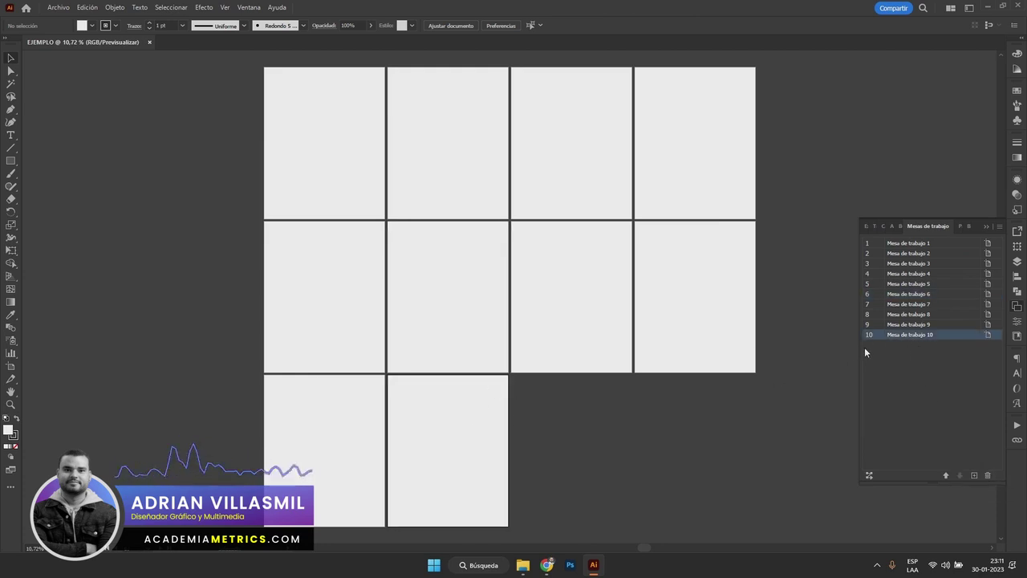
# Add two new artboards after Mesa de trabajo 10 and remove both of them again
pyautogui.click(974, 476)
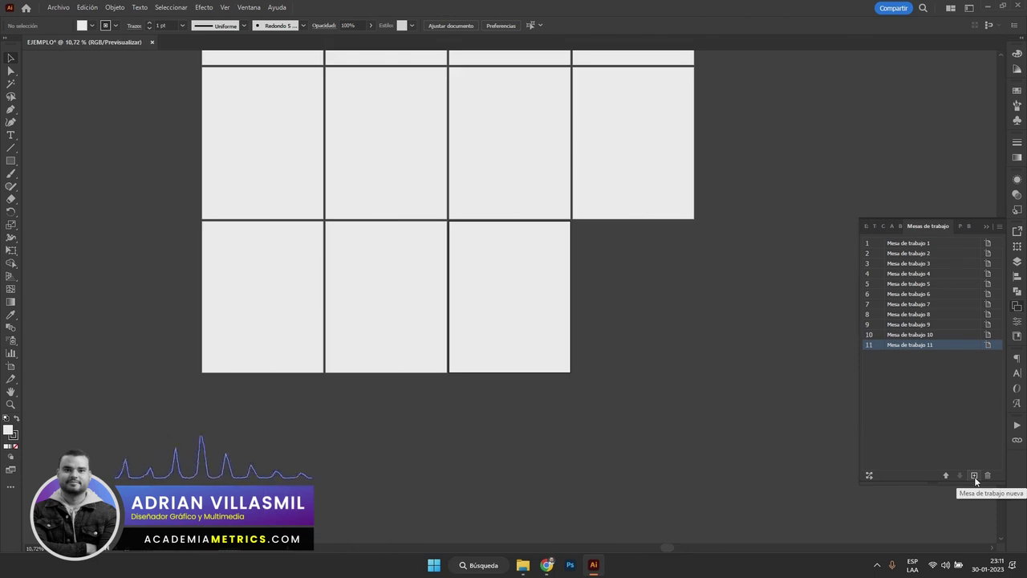
pyautogui.click(974, 476)
pyautogui.scroll(2, 445, 341)
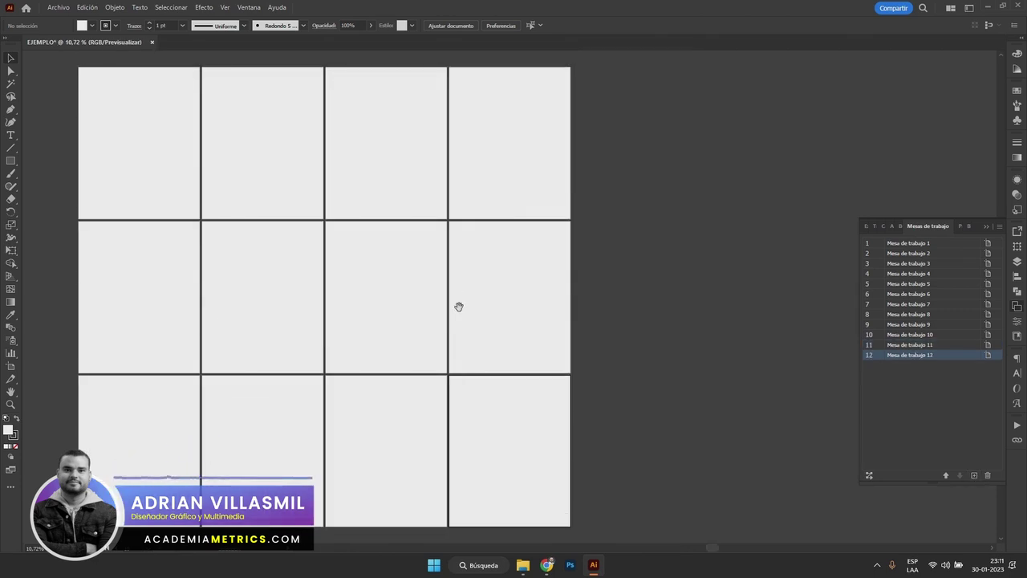
pyautogui.moveTo(460, 308); pyautogui.dragTo(581, 312)
pyautogui.click(972, 410)
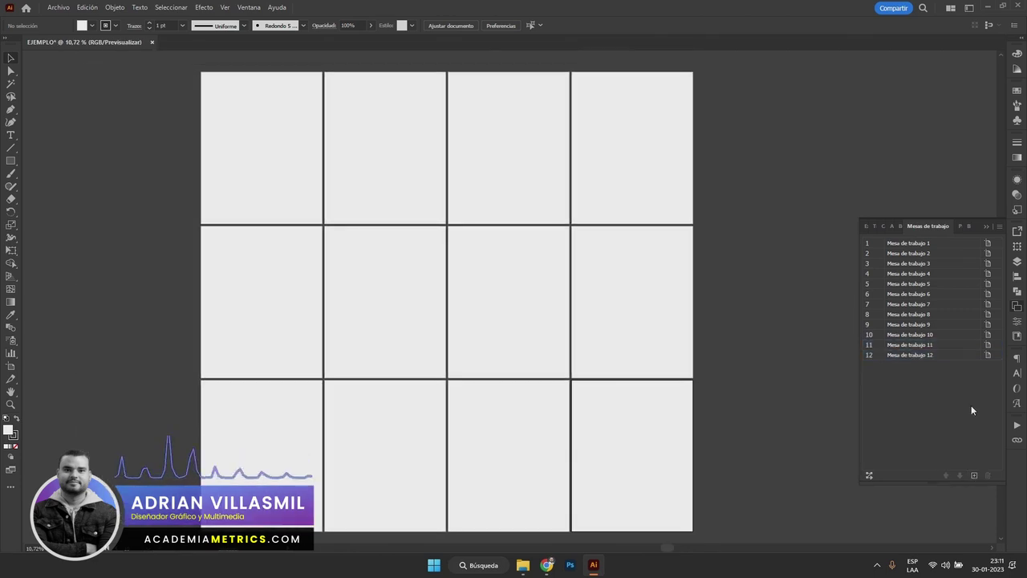
pyautogui.press('Delete')
pyautogui.press('Delete')
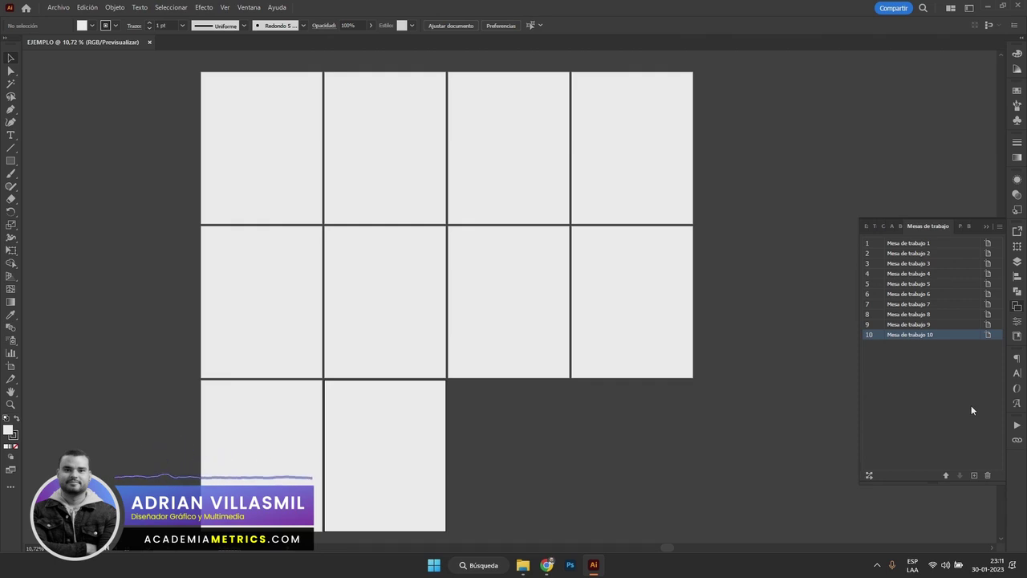
# Rearrange all artboards into 10 columns with 0 px spacing, and hide the artboard list
pyautogui.click(999, 227)
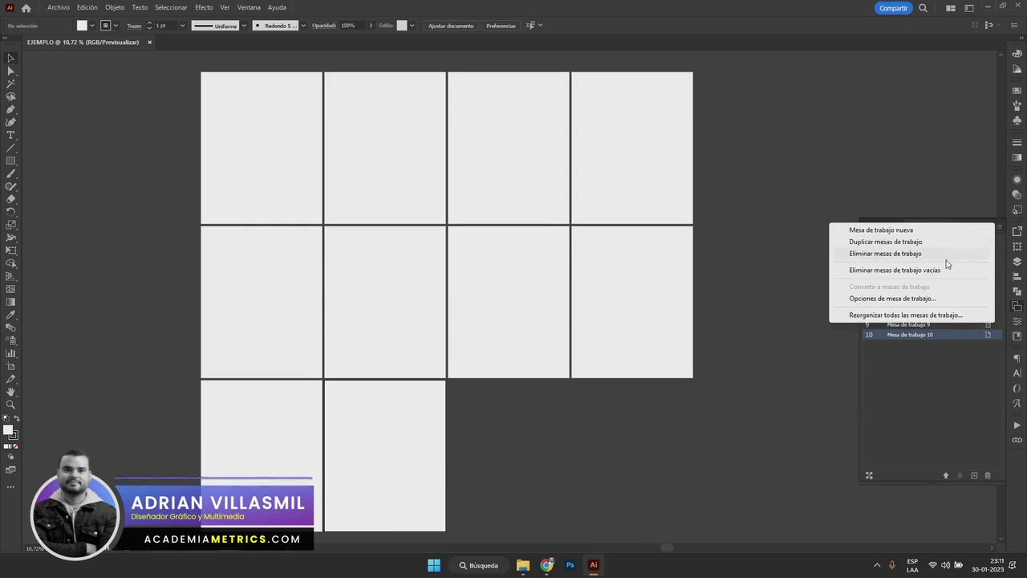
pyautogui.click(947, 315)
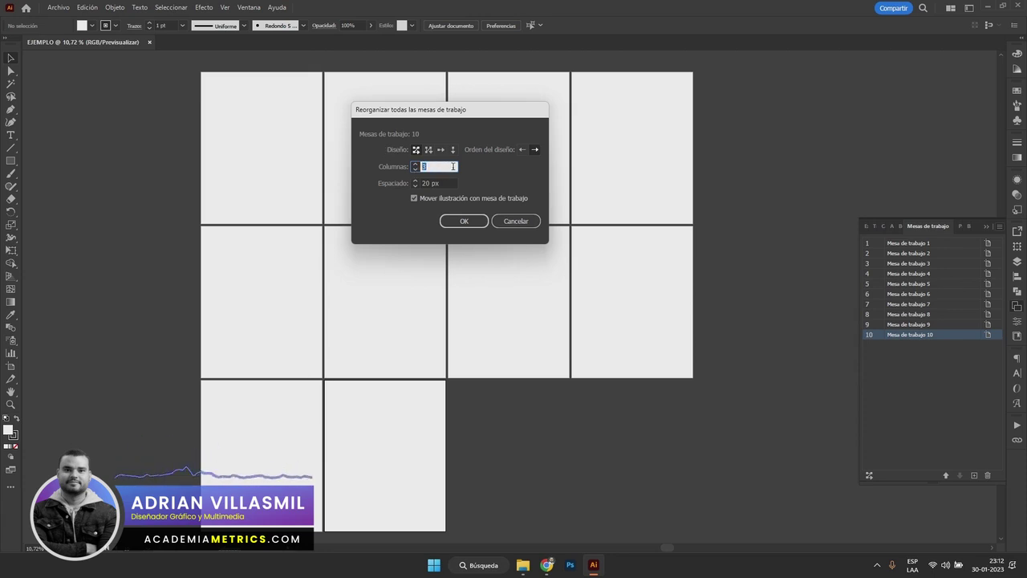
pyautogui.write('0')
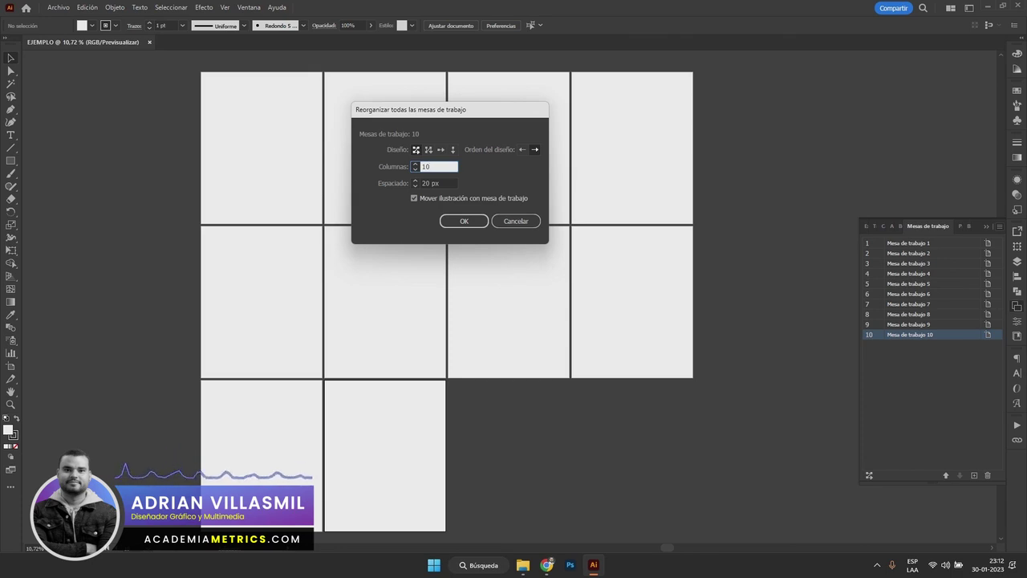
pyautogui.moveTo(431, 184); pyautogui.dragTo(411, 184)
pyautogui.click(441, 183)
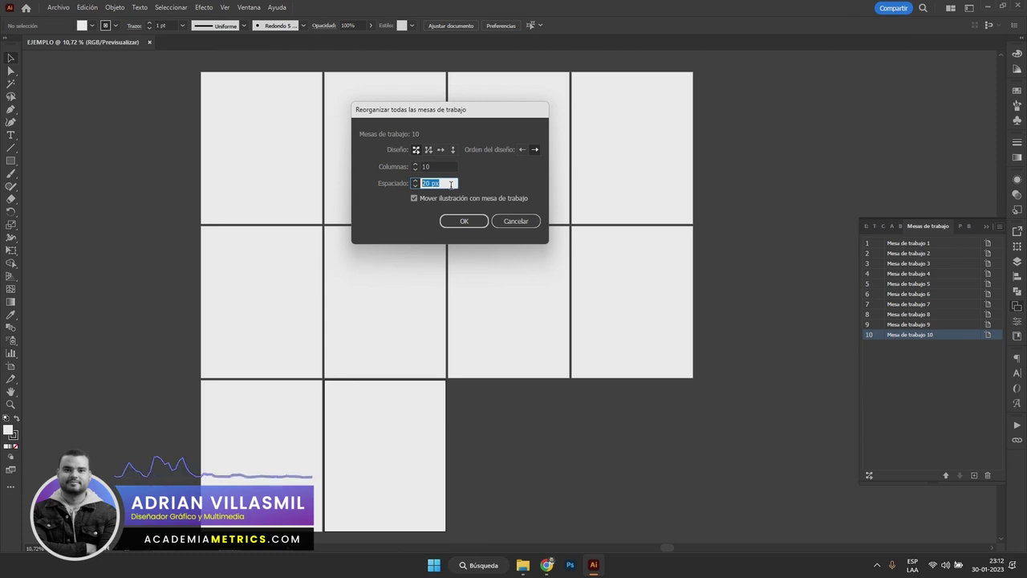
pyautogui.write('0')
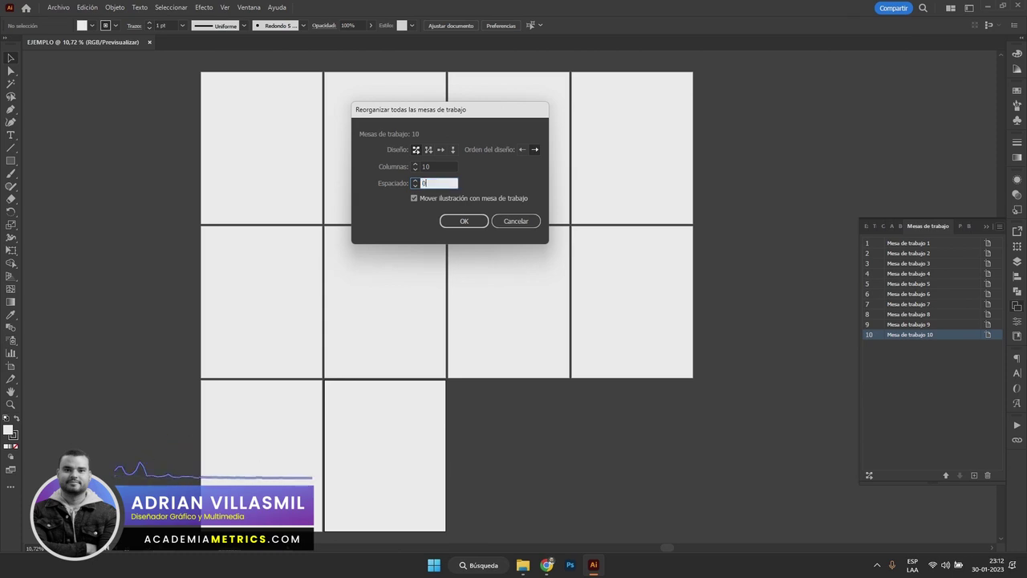
pyautogui.click(447, 166)
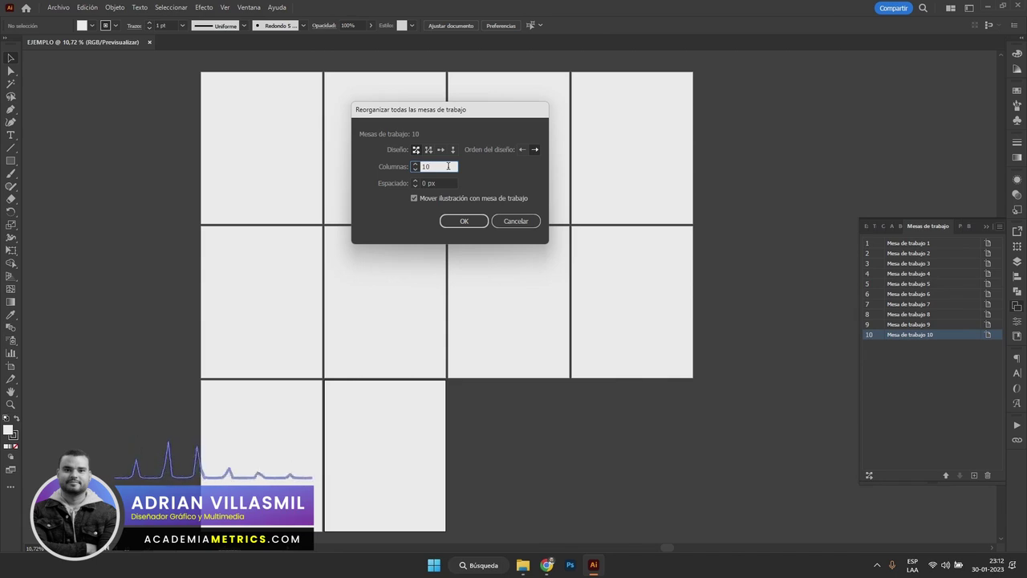
pyautogui.click(470, 224)
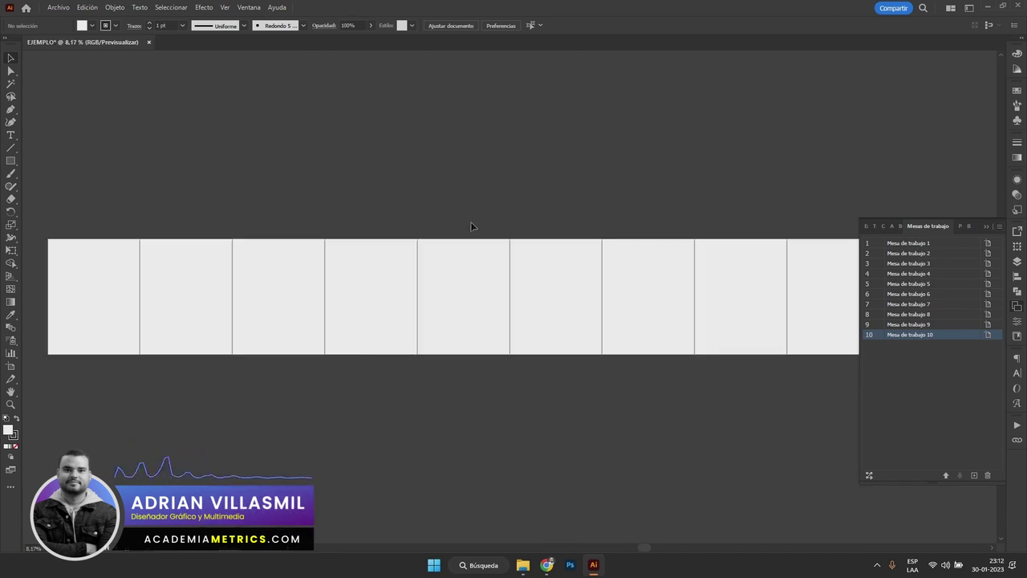
pyautogui.click(778, 203)
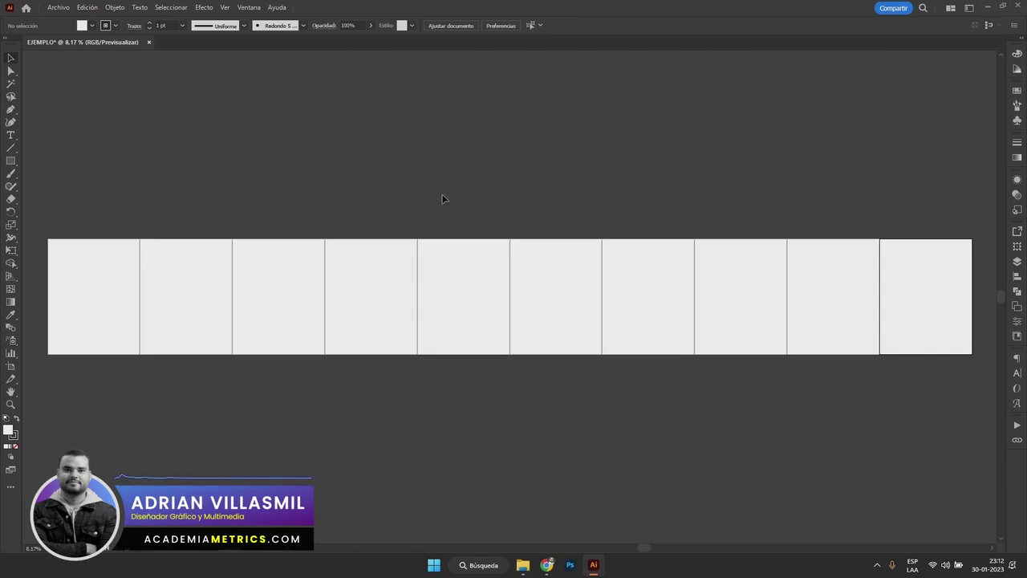
# Activate the first and last artboards, and examine the shared edges between the first three artboards up close
pyautogui.click(120, 258)
pyautogui.click(911, 274)
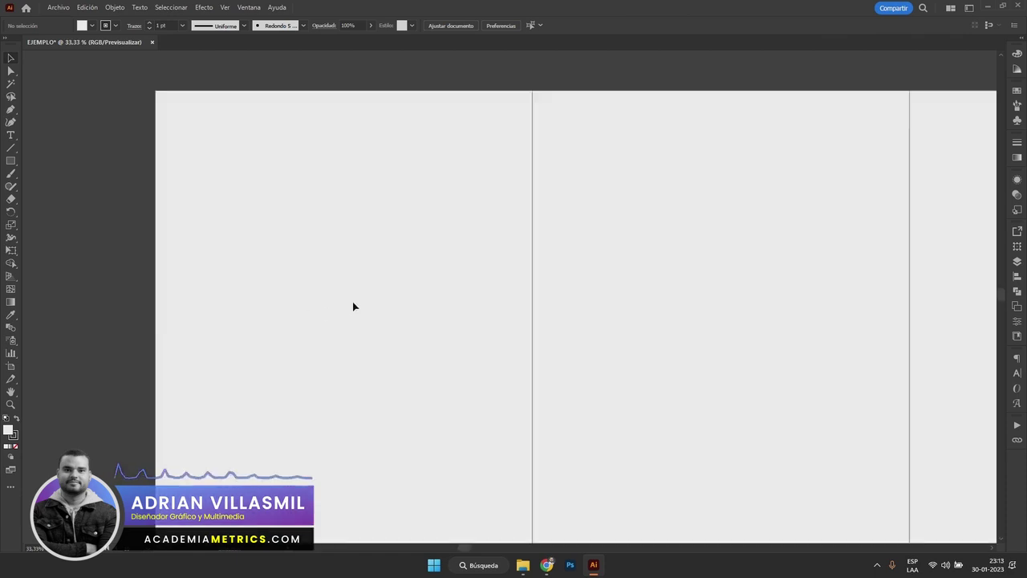
pyautogui.scroll(-1, 353, 305)
pyautogui.moveTo(364, 307); pyautogui.dragTo(365, 272)
pyautogui.click(444, 220)
pyautogui.click(587, 221)
pyautogui.hscroll(3, 594, 200)
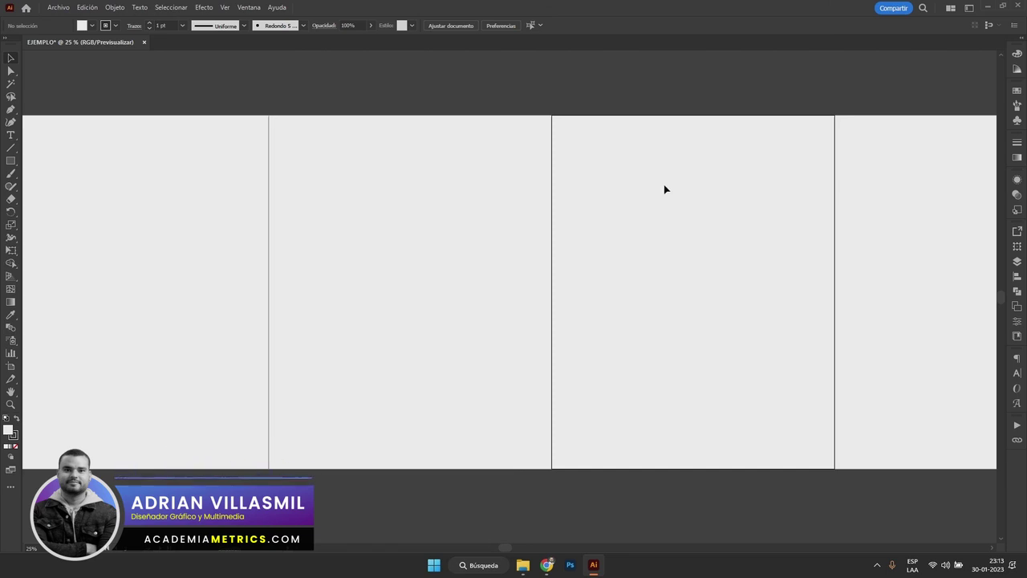
pyautogui.hscroll(-2, 665, 191)
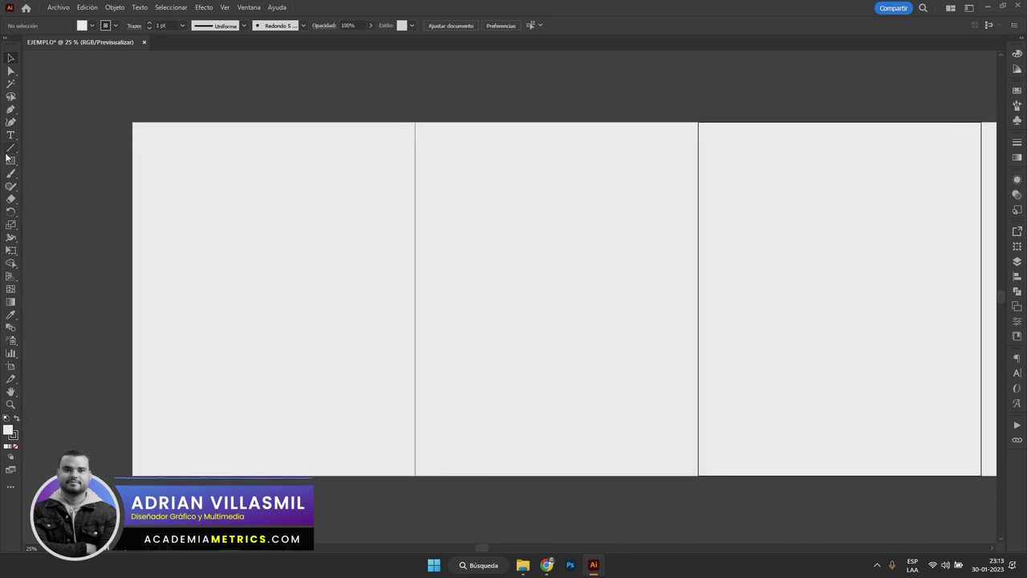
# Draw a yellow rectangle of 3240 × 1350 px covering the first three artboards
pyautogui.click(92, 26)
pyautogui.click(45, 43)
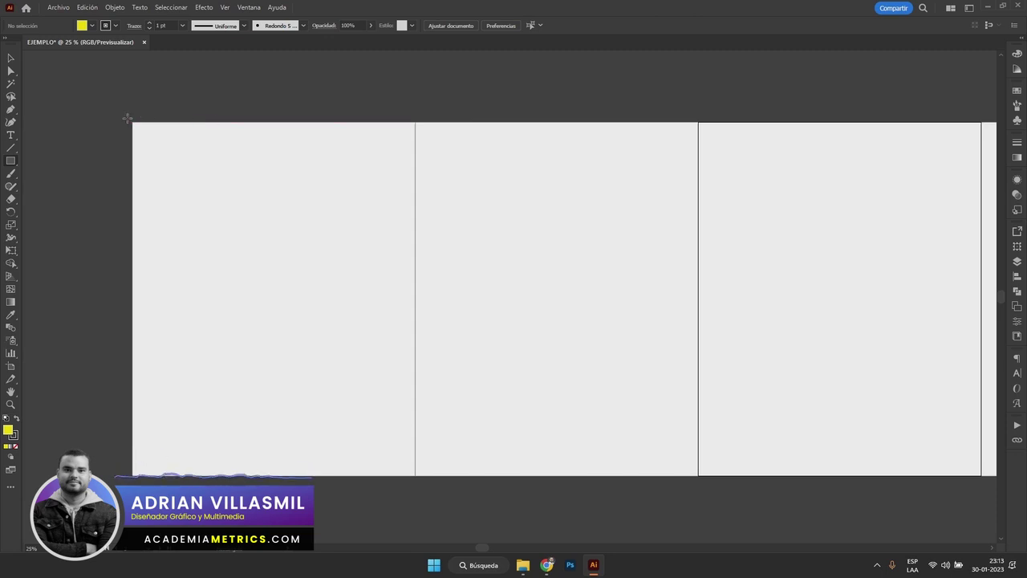
pyautogui.moveTo(130, 122)
pyautogui.mouseDown()
pyautogui.moveTo(527, 312)
pyautogui.moveTo(699, 472)
pyautogui.moveTo(980, 475)
pyautogui.mouseUp()
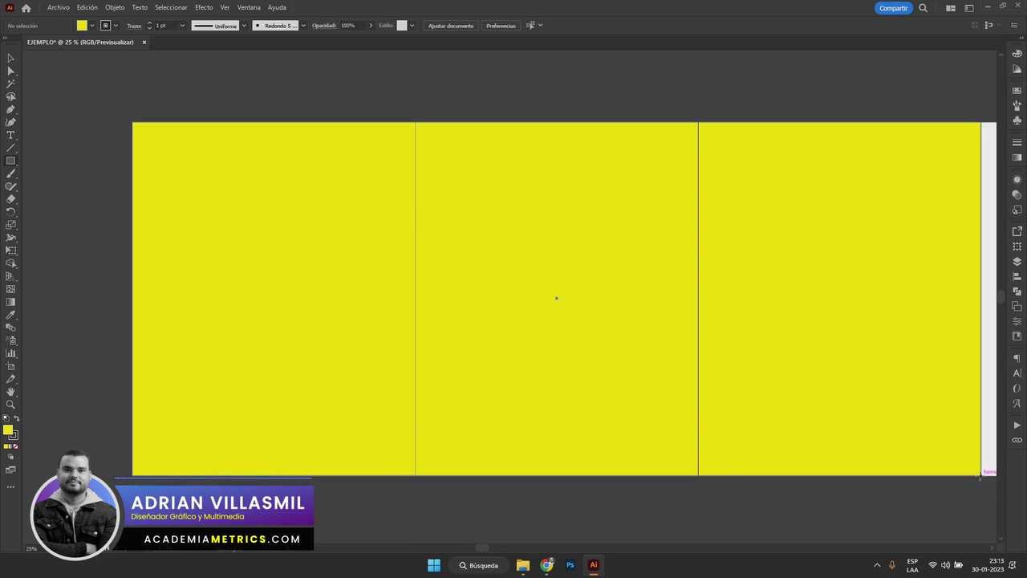
pyautogui.hotkey('ctrl', '-')
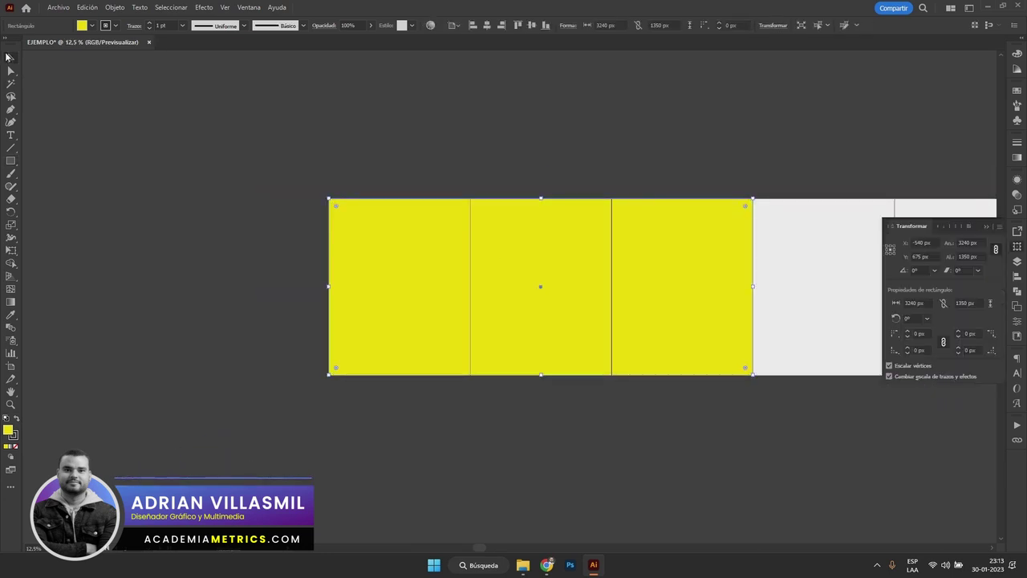
pyautogui.hscroll(2, 339, 141)
pyautogui.moveTo(339, 140); pyautogui.dragTo(275, 151)
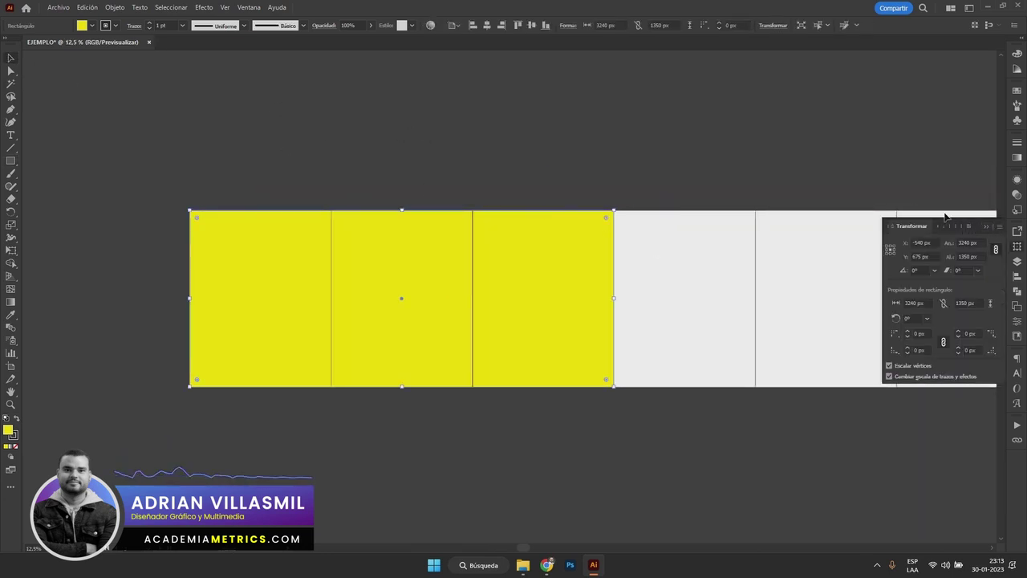
pyautogui.hscroll(2, 489, 216)
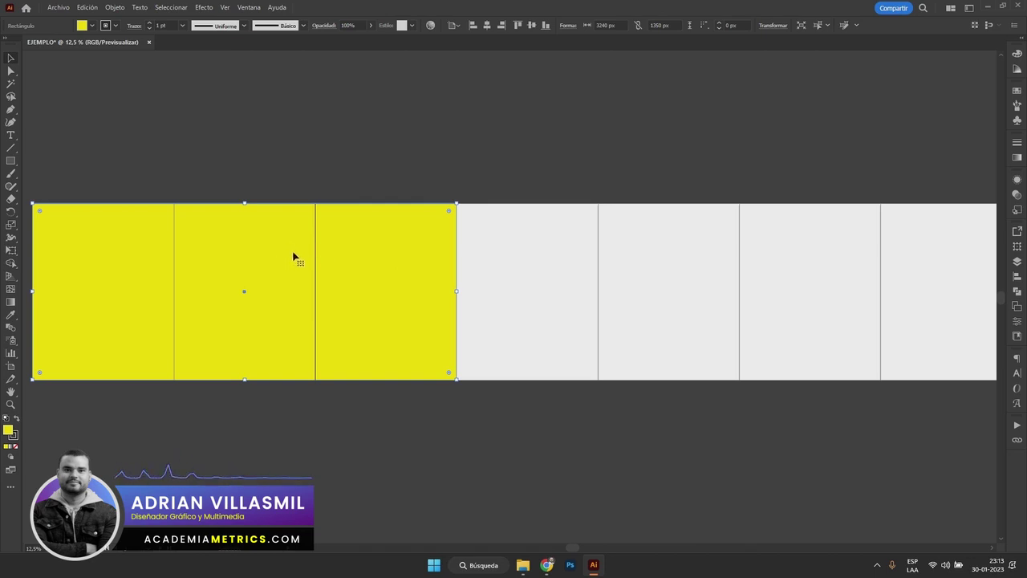
# Try one 1080 × 1350 px yellow rectangle on each of the first three artboards, and change the fill to red
pyautogui.moveTo(457, 289); pyautogui.dragTo(505, 278)
pyautogui.hscroll(-2, 409, 167)
pyautogui.click(391, 172)
pyautogui.click(415, 260)
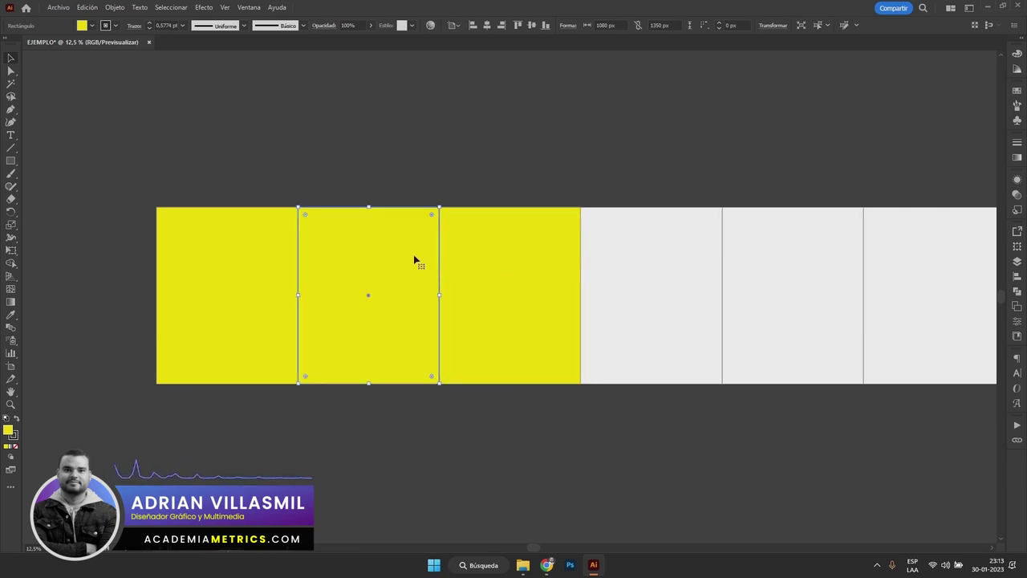
pyautogui.click(90, 26)
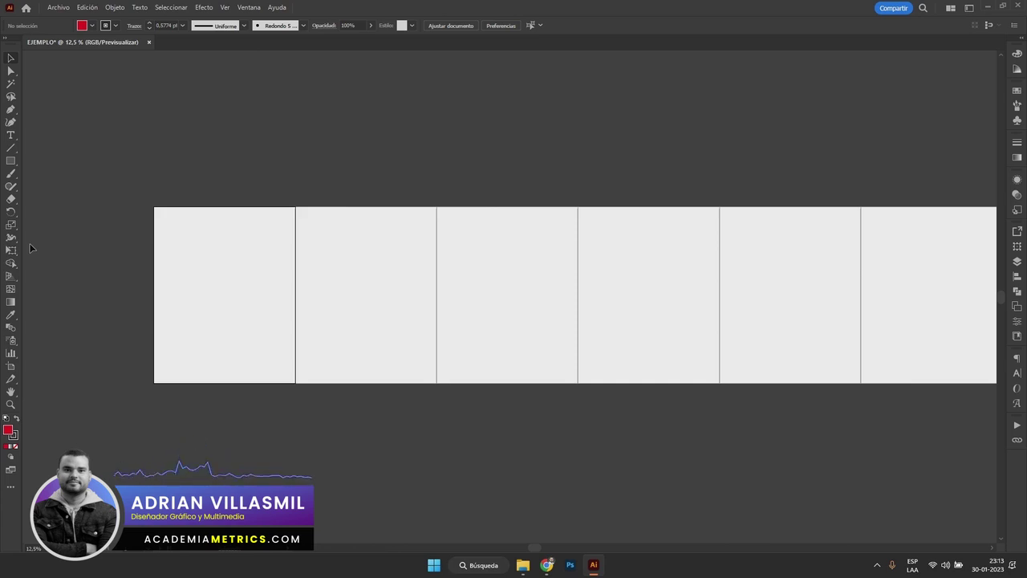
# With the Artboard tool, toggle artboard 1 between landscape and portrait, ending in portrait, and look through its preset sizes
pyautogui.click(14, 370)
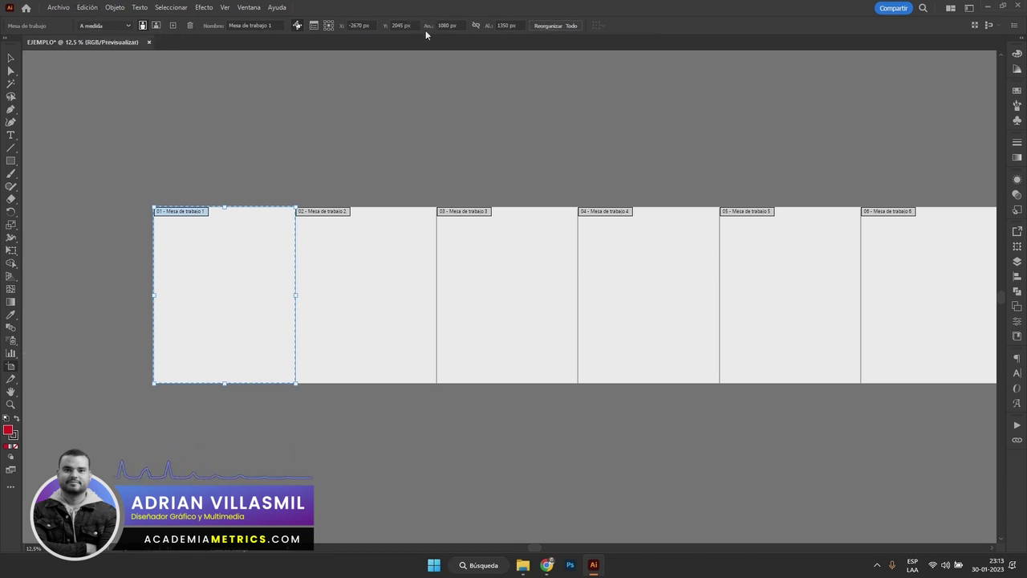
pyautogui.doubleClick(506, 26)
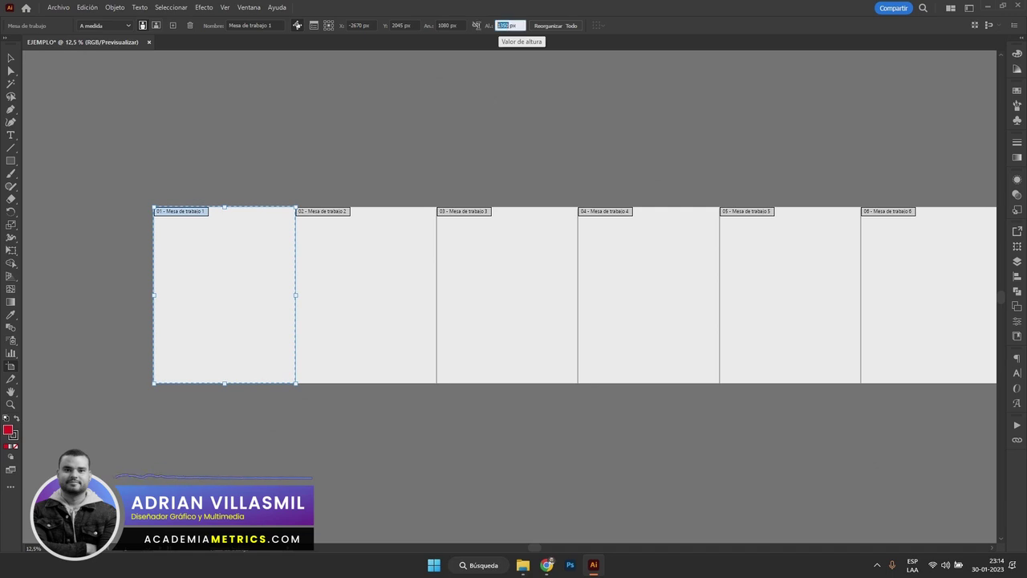
pyautogui.click(155, 27)
pyautogui.click(143, 26)
pyautogui.click(156, 25)
pyautogui.click(143, 26)
pyautogui.click(157, 27)
pyautogui.click(143, 26)
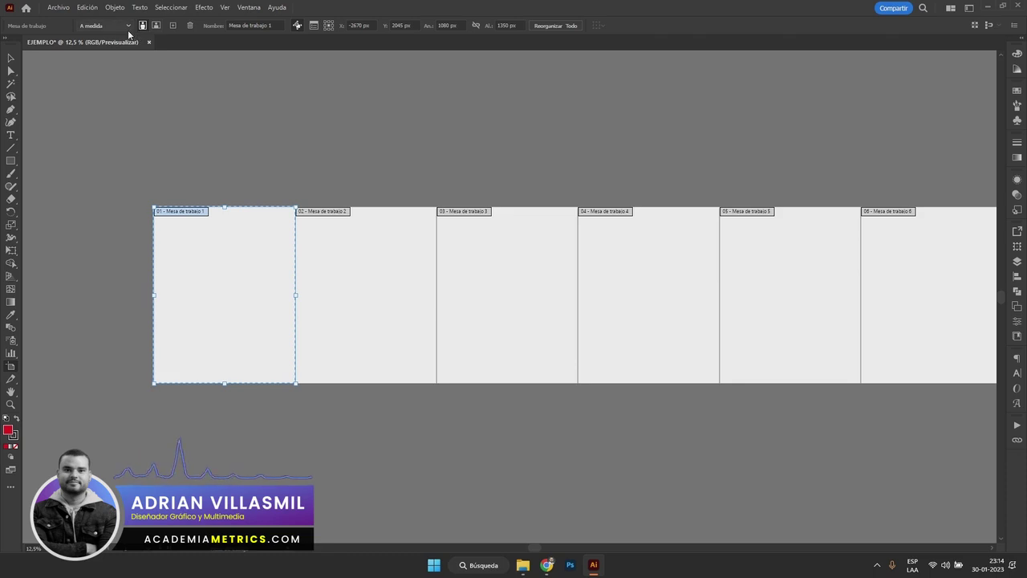
pyautogui.click(129, 25)
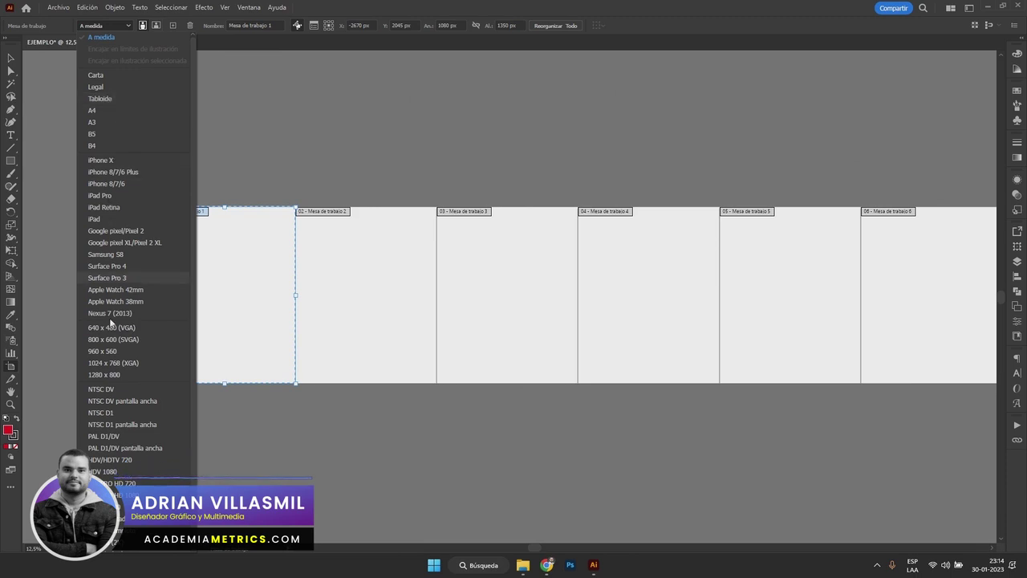
pyautogui.click(126, 26)
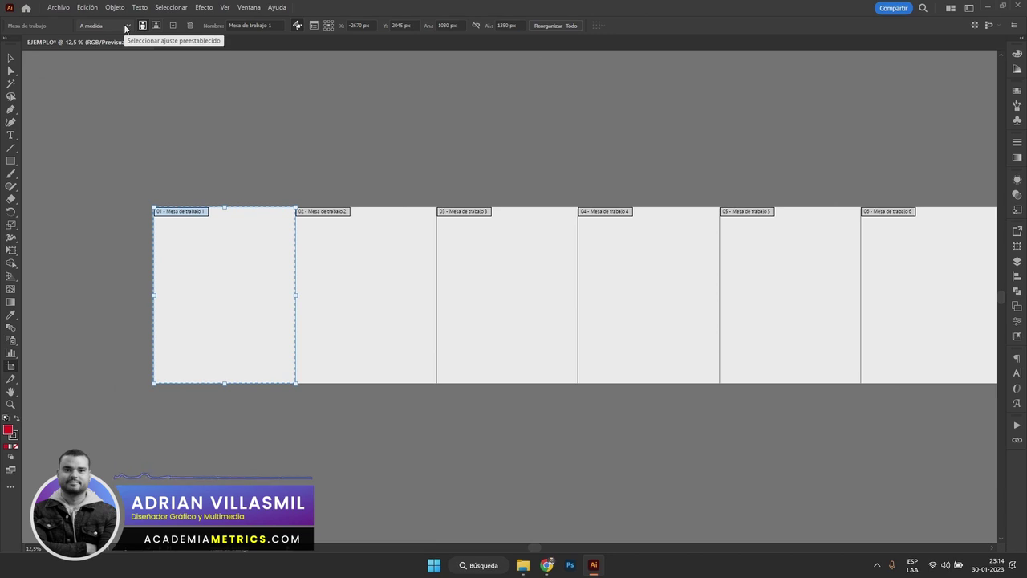
# Duplicate the first five artboards one by one, placing each copy directly below its original
pyautogui.moveTo(577, 253); pyautogui.dragTo(464, 243)
pyautogui.scroll(-2, 463, 242)
pyautogui.moveTo(661, 242); pyautogui.dragTo(569, 205)
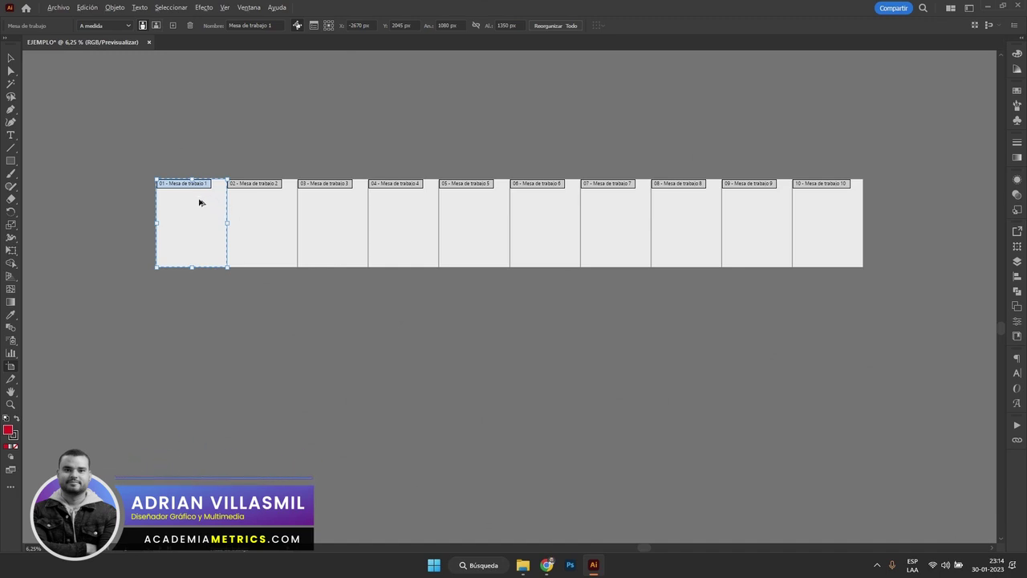
pyautogui.moveTo(200, 203); pyautogui.dragTo(200, 329)
pyautogui.moveTo(259, 207); pyautogui.dragTo(261, 332)
pyautogui.moveTo(344, 219); pyautogui.dragTo(342, 345)
pyautogui.moveTo(415, 224); pyautogui.dragTo(415, 349)
pyautogui.moveTo(476, 225); pyautogui.dragTo(483, 349)
# Remove the artboard copies below the row, keeping only the copy of Mesa de trabajo 1
pyautogui.press('Delete')
pyautogui.press('Delete')
pyautogui.press('Delete')
pyautogui.press('Delete')
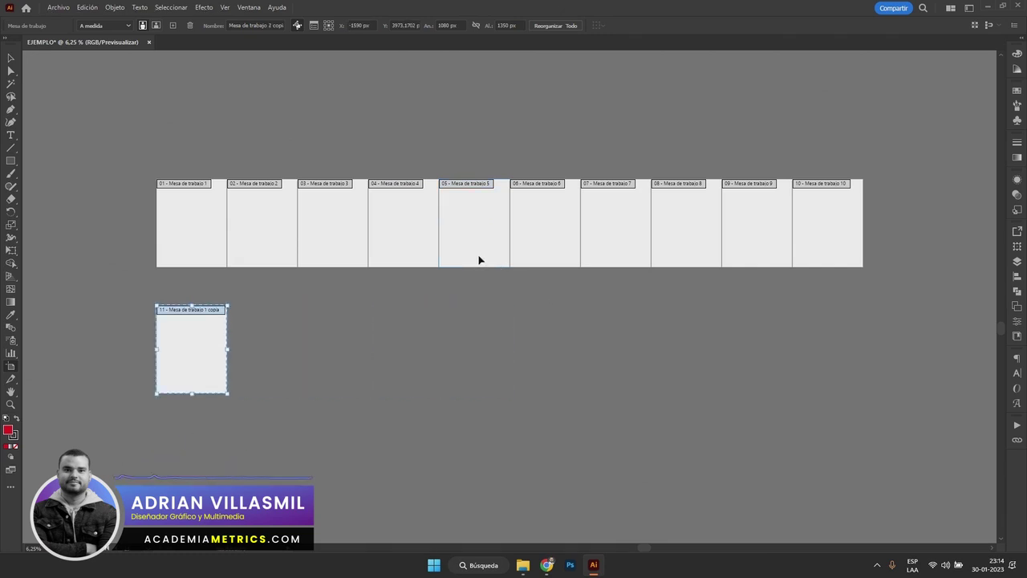
# Delete the artboard copy below the row and duplicate Mesa de trabajo 1 directly below its original again
pyautogui.press('Delete')
pyautogui.moveTo(210, 206); pyautogui.dragTo(211, 358)
pyautogui.scroll(-2, 204, 322)
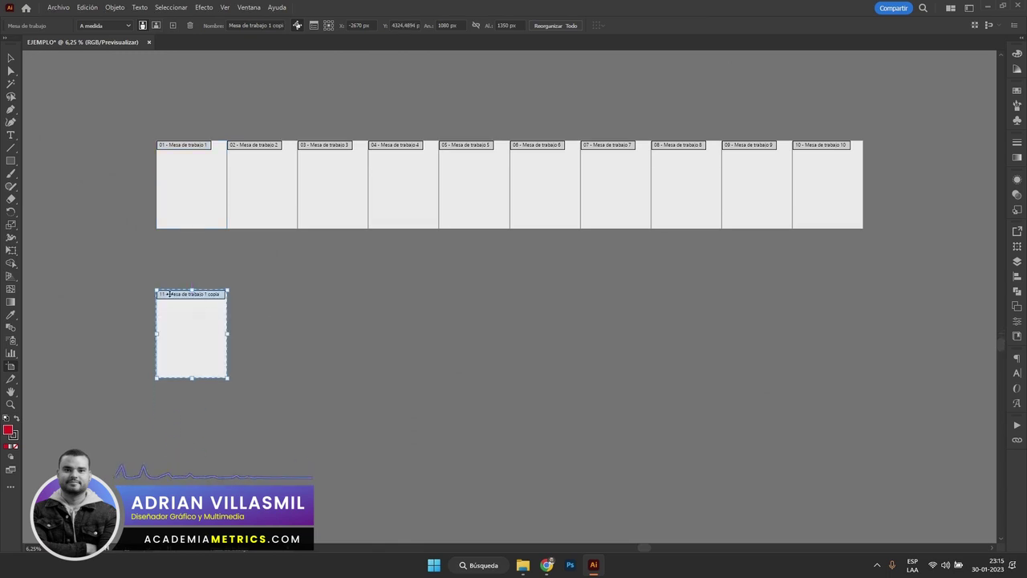
# Set the copied artboard's height to 1920 px and move it up closer to the first row
pyautogui.scroll(1, 179, 309)
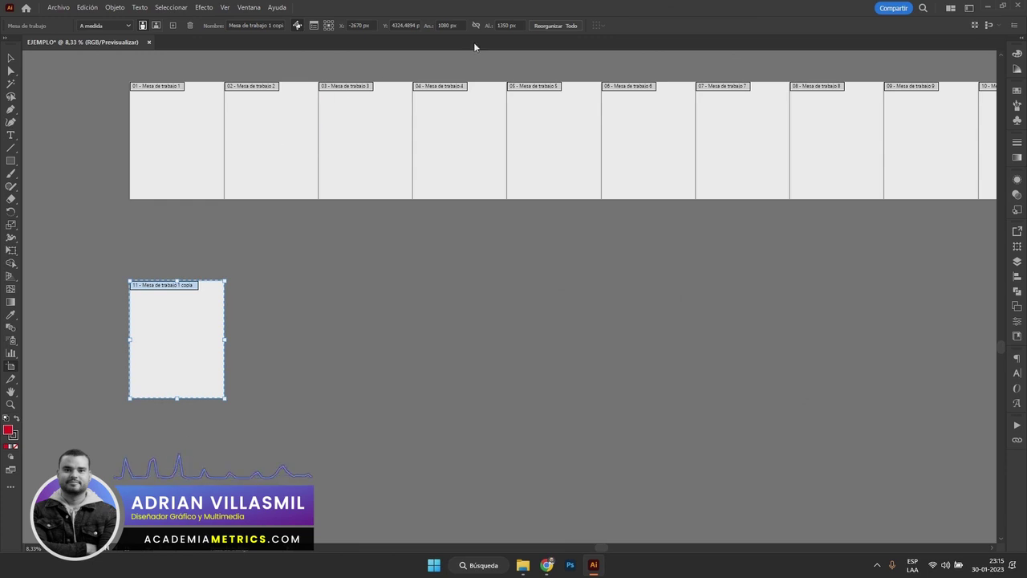
pyautogui.click(505, 25)
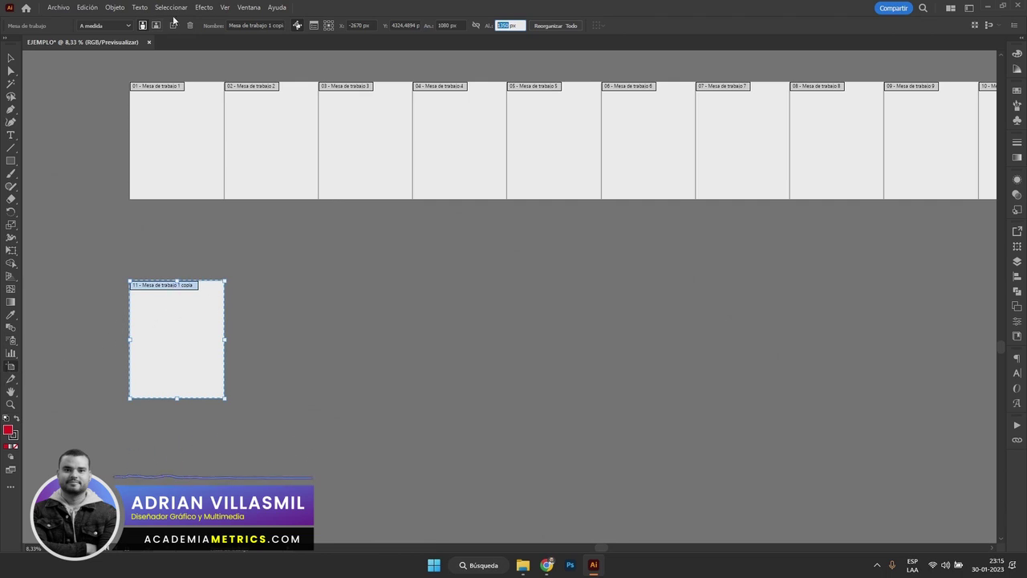
pyautogui.doubleClick(508, 26)
pyautogui.write('1920')
pyautogui.press('Return')
pyautogui.moveTo(182, 312); pyautogui.dragTo(181, 290)
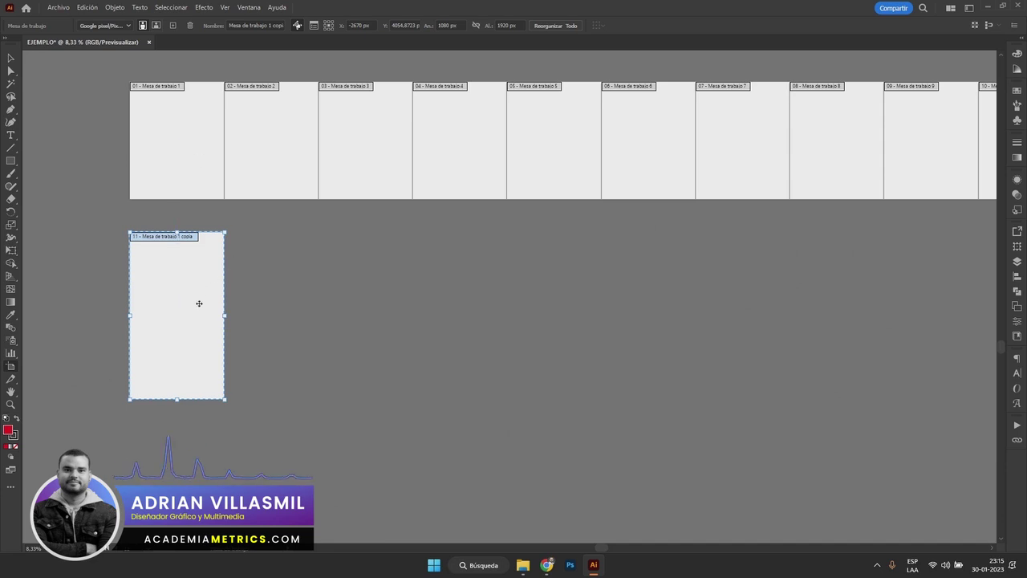
# Complete a second row of ten 1080 × 1920 px artboards by duplicating its first one three times and adding six new ones
pyautogui.moveTo(176, 305); pyautogui.dragTo(437, 299)
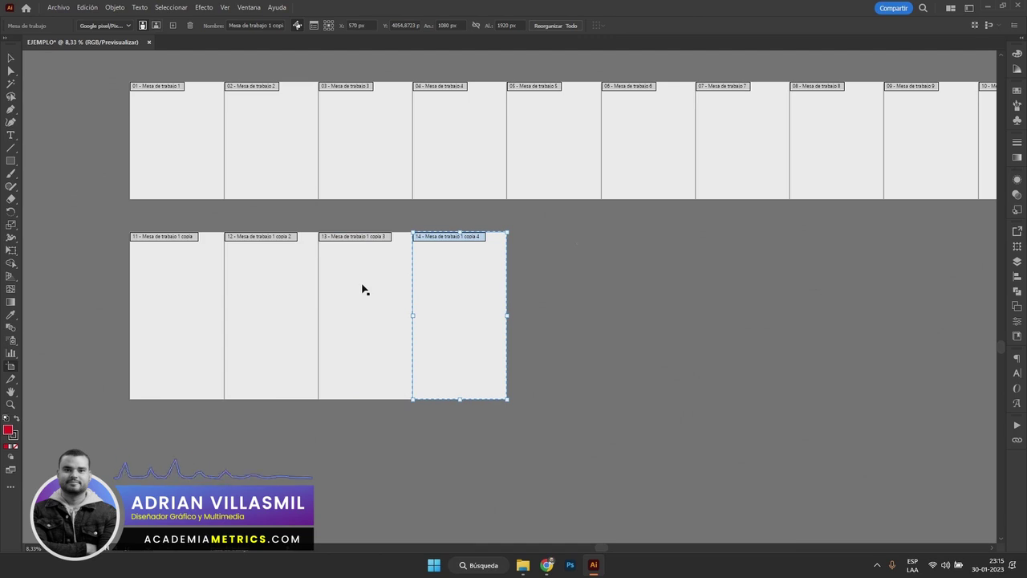
pyautogui.click(1017, 308)
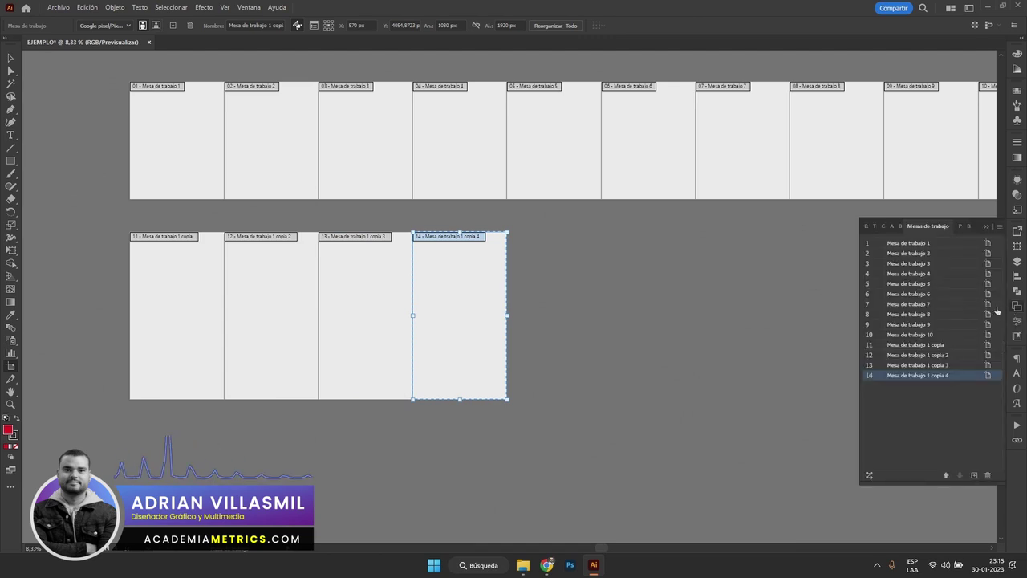
pyautogui.doubleClick(918, 375)
pyautogui.click(976, 475)
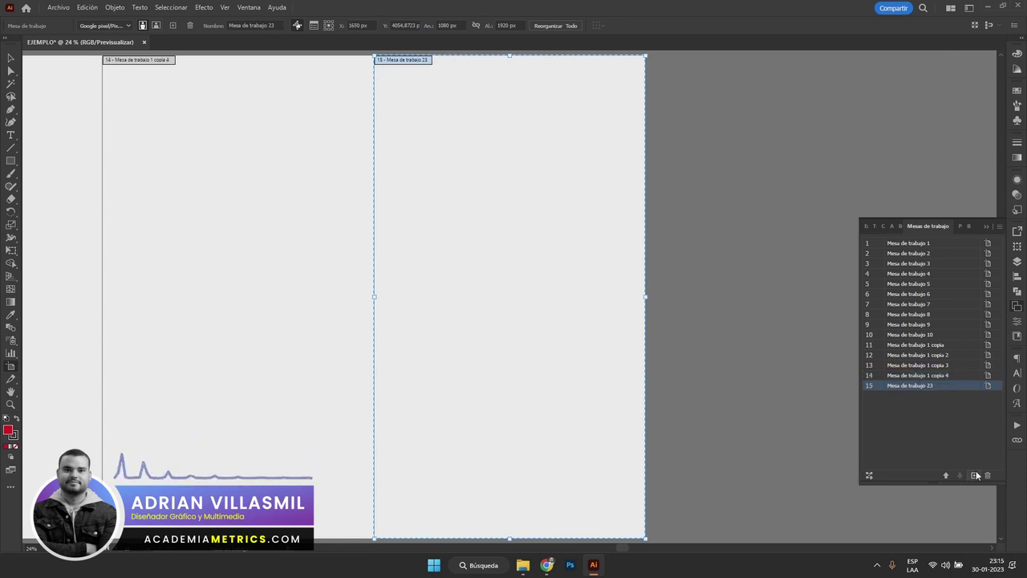
pyautogui.click(976, 476)
pyautogui.scroll(-3, 811, 394)
pyautogui.click(973, 477)
pyautogui.click(973, 477)
pyautogui.click(974, 477)
pyautogui.click(973, 477)
pyautogui.moveTo(526, 180); pyautogui.dragTo(636, 218)
pyautogui.scroll(-2, 589, 211)
pyautogui.scroll(1, 479, 212)
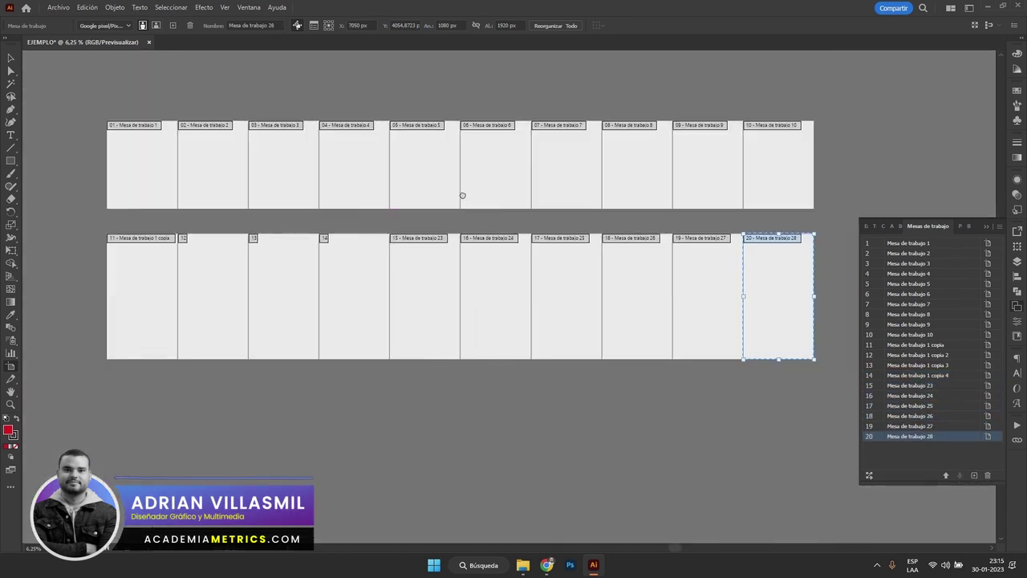
pyautogui.moveTo(463, 195); pyautogui.dragTo(443, 207)
pyautogui.click(10, 58)
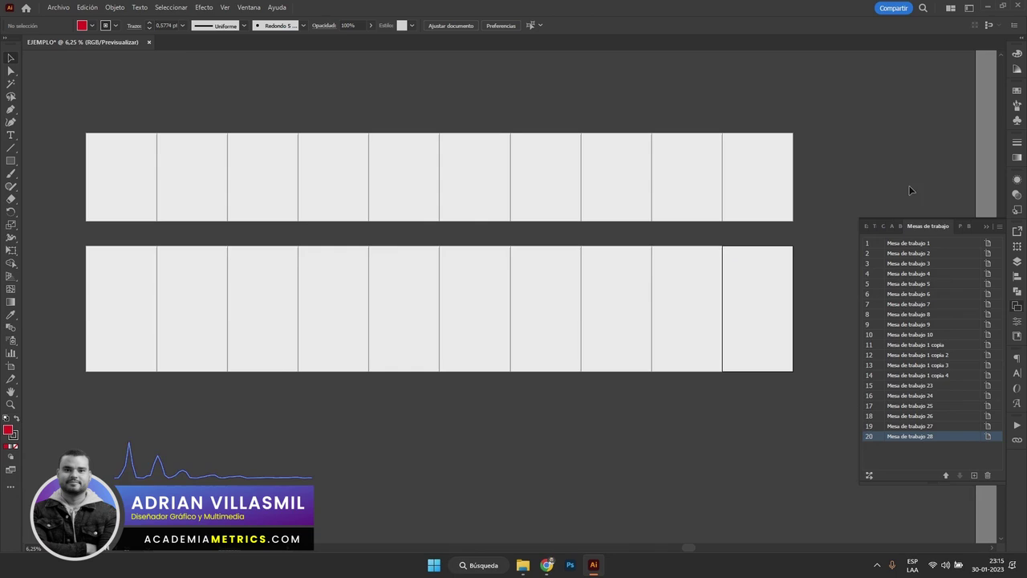
pyautogui.click(985, 226)
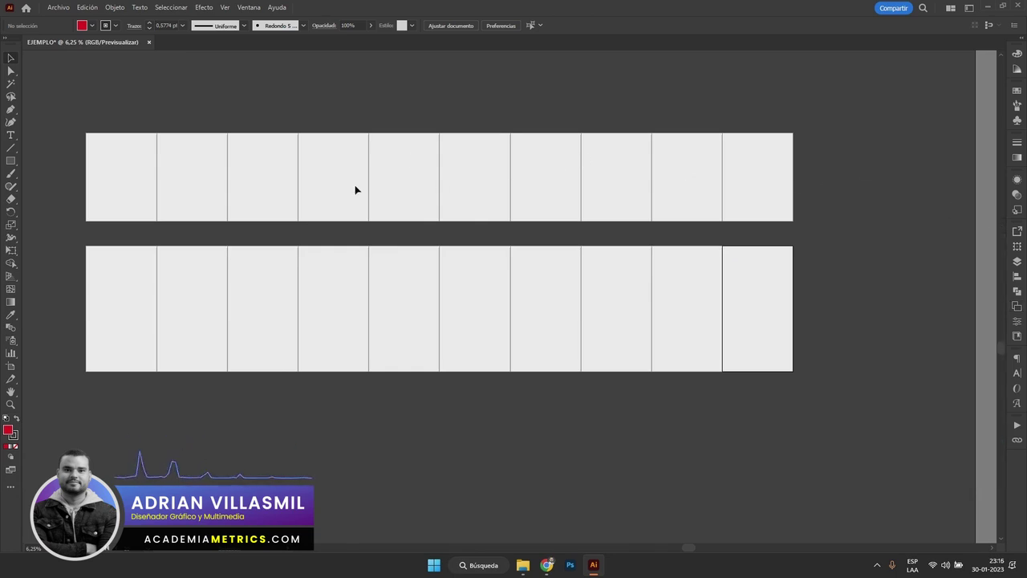
pyautogui.click(281, 279)
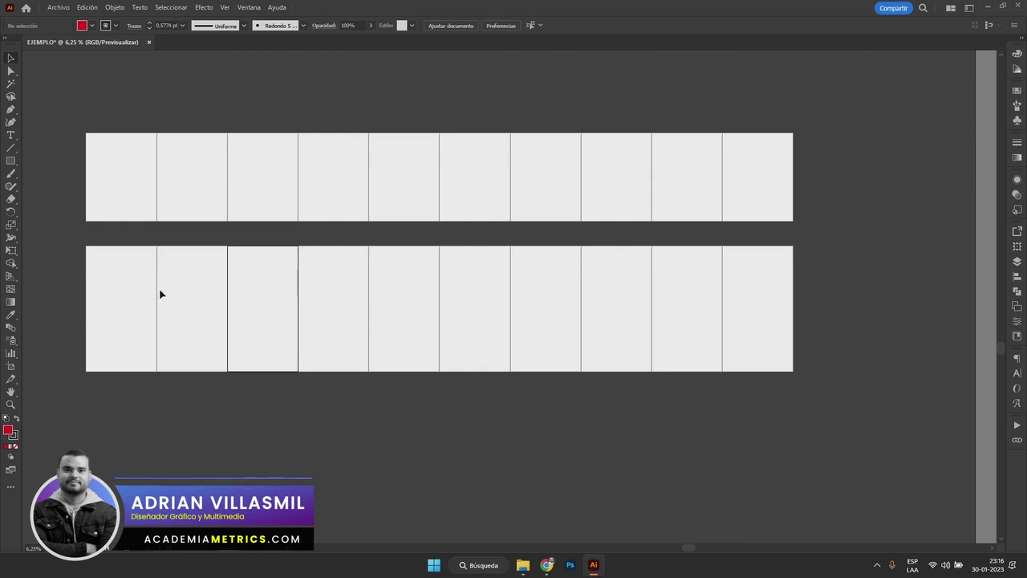
pyautogui.click(126, 280)
pyautogui.click(179, 290)
pyautogui.click(266, 288)
pyautogui.click(426, 287)
pyautogui.click(618, 286)
pyautogui.click(758, 277)
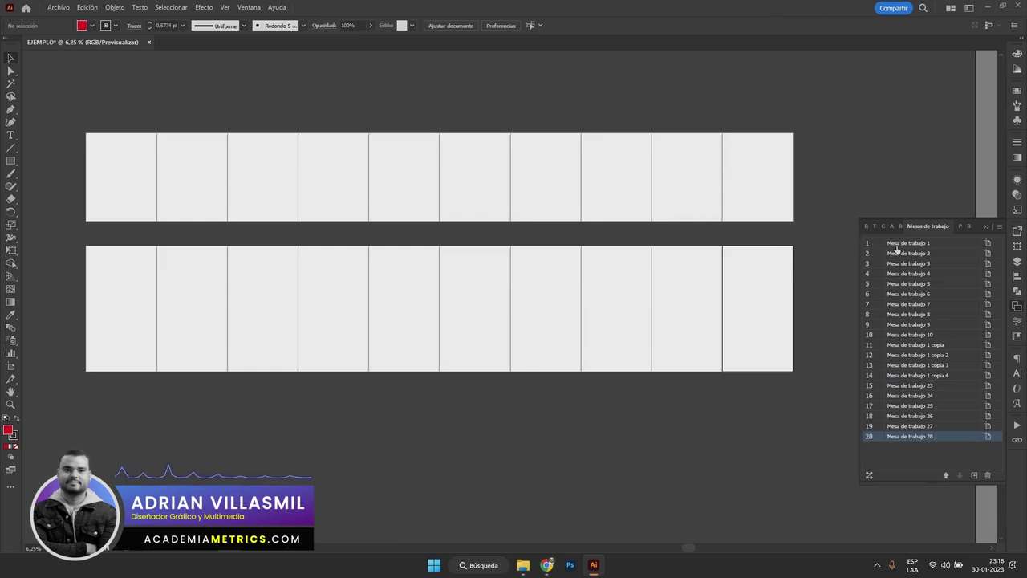
# Rename the first artboard as 1080x1350 and copy that name
pyautogui.click(899, 243)
pyautogui.keyDown('shift'); pyautogui.click(897, 334); pyautogui.keyUp('shift')
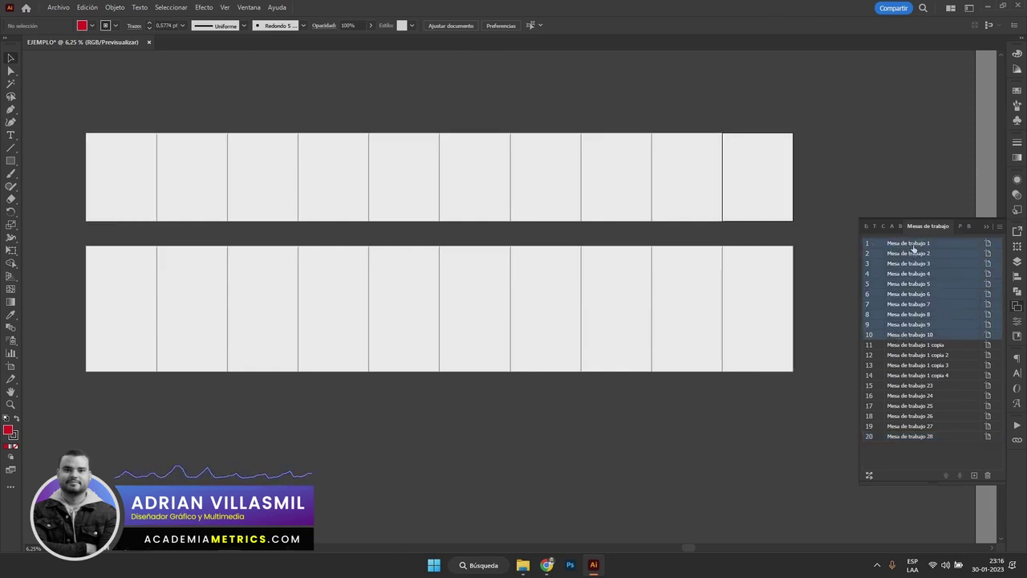
pyautogui.click(914, 245)
pyautogui.doubleClick(917, 243)
pyautogui.write('1080x10')
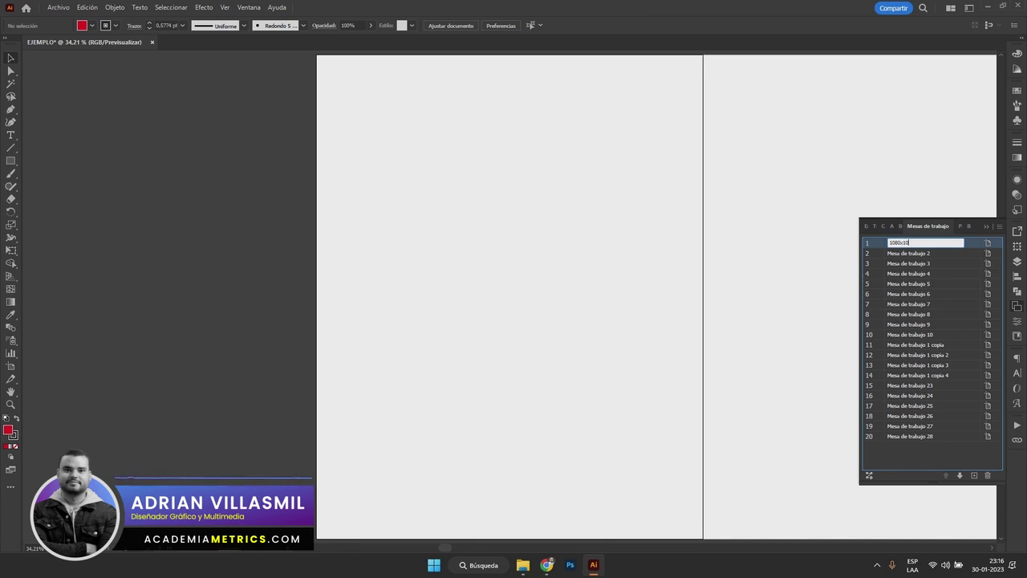
pyautogui.moveTo(929, 242); pyautogui.dragTo(868, 244)
pyautogui.hotkey('ctrl', 'c')
# Rename artboards 2 to 10 as 1080x1350 using the copied name
pyautogui.doubleClick(926, 255)
pyautogui.hotkey('ctrl', 'v')
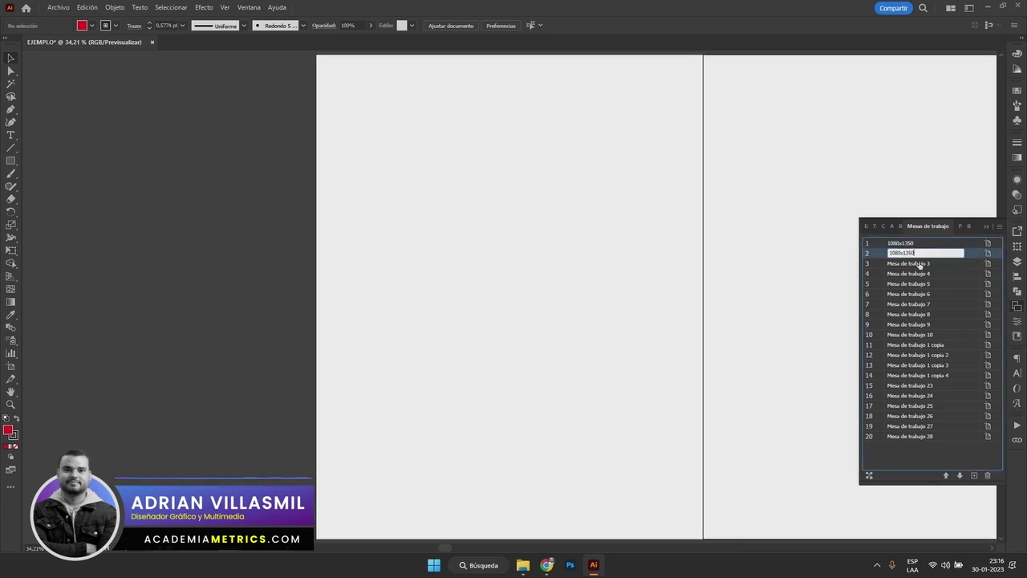
pyautogui.doubleClick(920, 264)
pyautogui.hotkey('ctrl', 'v')
pyautogui.doubleClick(920, 274)
pyautogui.hotkey('ctrl', 'v')
pyautogui.click(919, 285)
pyautogui.doubleClick(918, 284)
pyautogui.hotkey('ctrl', 'v')
pyautogui.doubleClick(918, 295)
pyautogui.hotkey('ctrl', 'v')
pyautogui.doubleClick(918, 304)
pyautogui.hotkey('ctrl', 'v')
pyautogui.doubleClick(915, 314)
pyautogui.hotkey('ctrl', 'v')
pyautogui.doubleClick(913, 324)
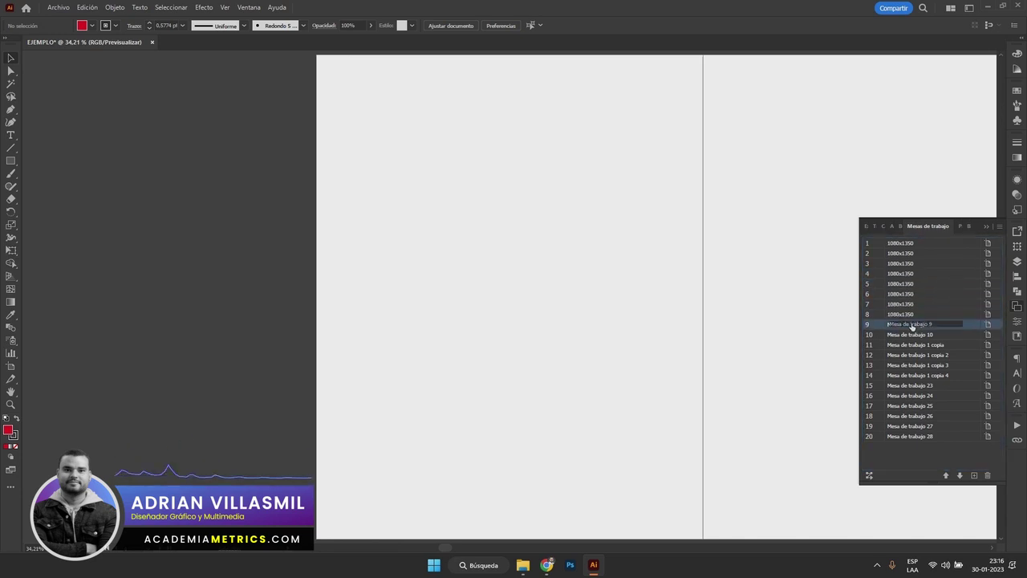
pyautogui.hotkey('ctrl', 'v')
pyautogui.doubleClick(908, 334)
pyautogui.hotkey('ctrl', 'v')
# Rename artboard 11 as 1080x1920 and copy that name
pyautogui.click(912, 350)
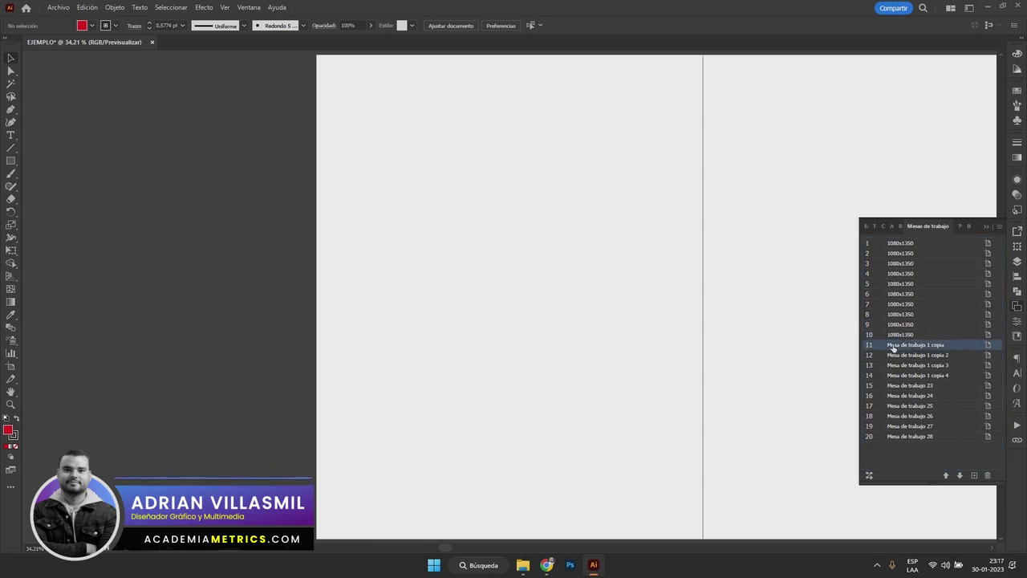
pyautogui.doubleClick(893, 346)
pyautogui.moveTo(916, 344); pyautogui.dragTo(907, 346)
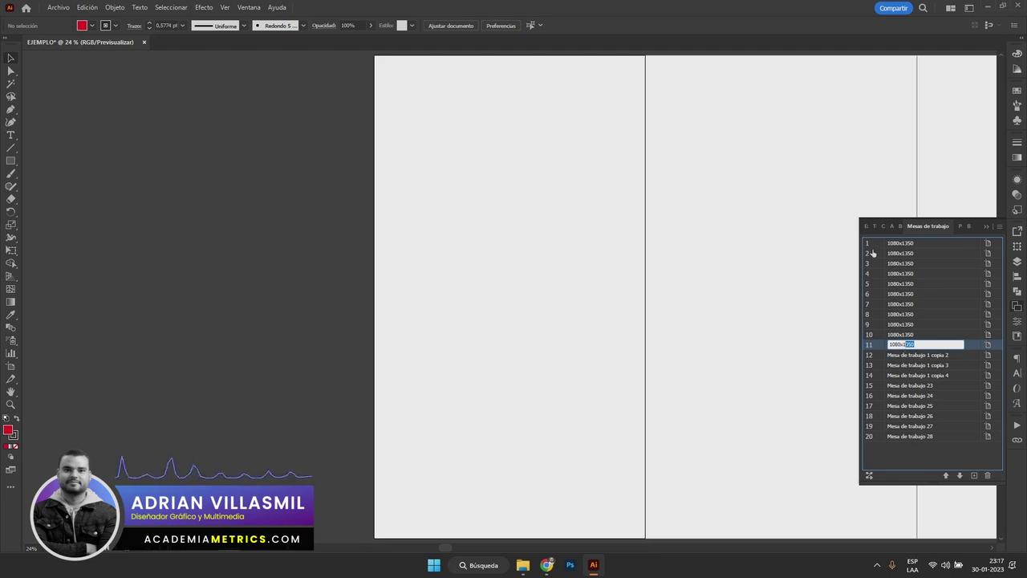
pyautogui.write('920')
pyautogui.hotkey('ctrl', 'a')
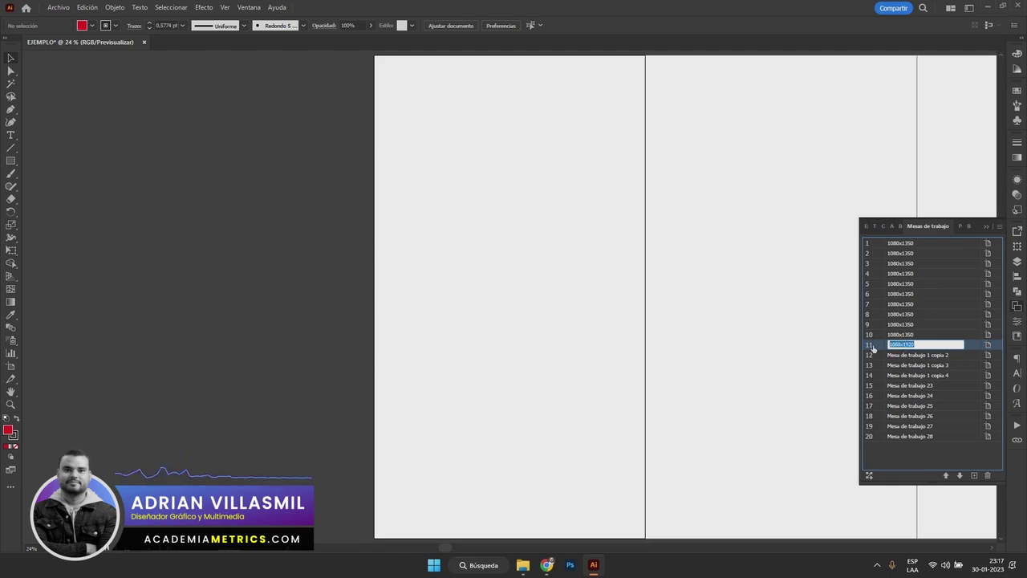
pyautogui.hotkey('ctrl', 'c')
# Rename artboards 12 to 20 as 1080x1920 using the copied name
pyautogui.doubleClick(916, 355)
pyautogui.hotkey('ctrl', 'v')
pyautogui.press('Return')
pyautogui.doubleClick(917, 365)
pyautogui.hotkey('ctrl', 'v')
pyautogui.press('Return')
pyautogui.doubleClick(917, 374)
pyautogui.hotkey('ctrl', 'v')
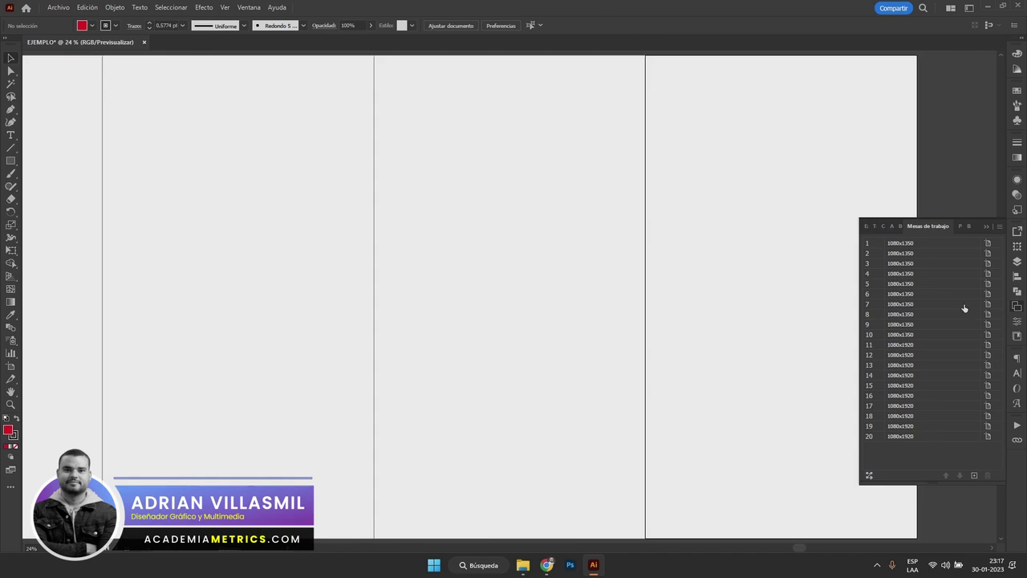
pyautogui.scroll(-3, 639, 278)
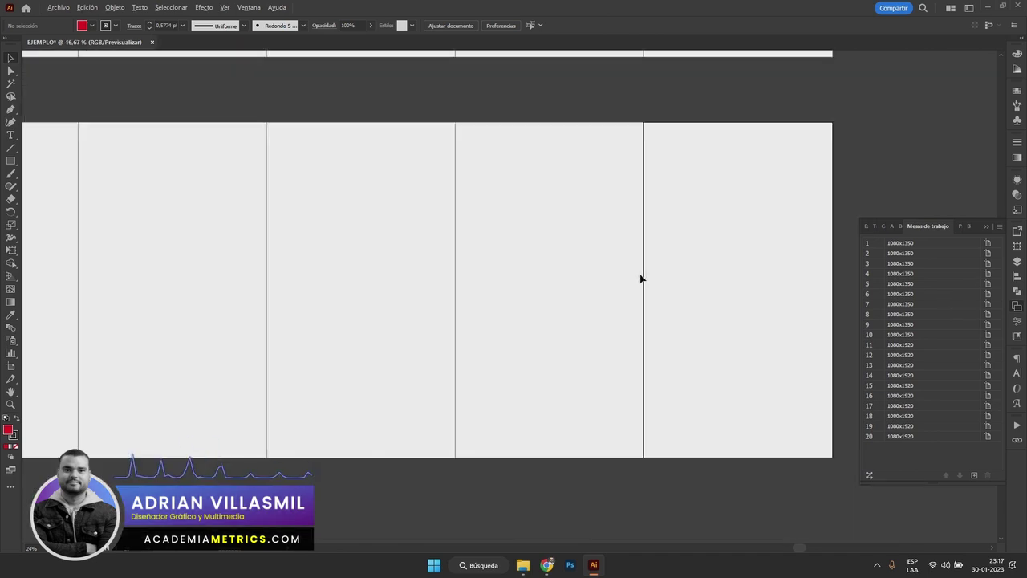
pyautogui.scroll(-3, 559, 252)
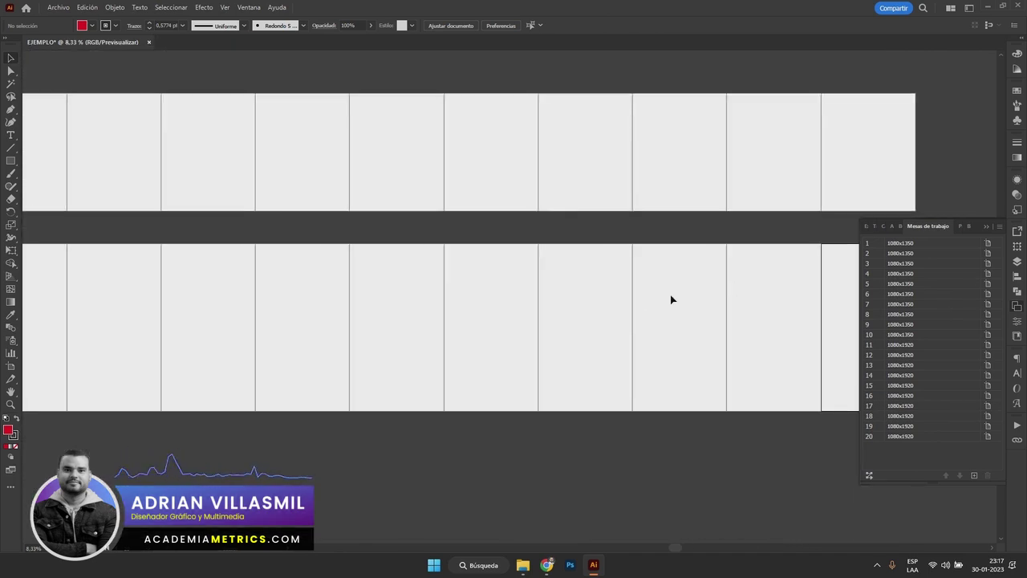
pyautogui.click(532, 264)
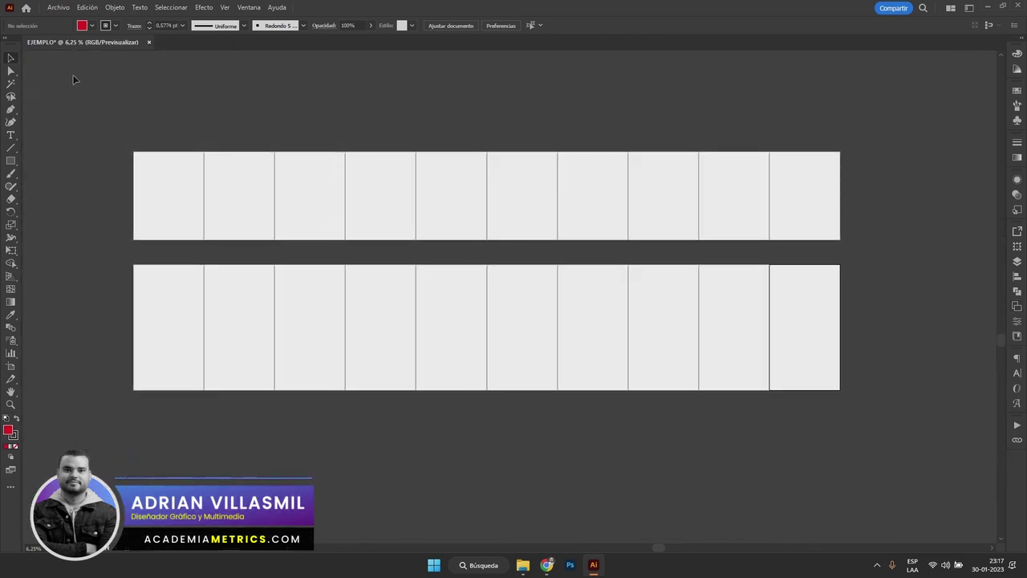
pyautogui.moveTo(105, 115); pyautogui.dragTo(861, 252)
pyautogui.moveTo(114, 254); pyautogui.dragTo(865, 415)
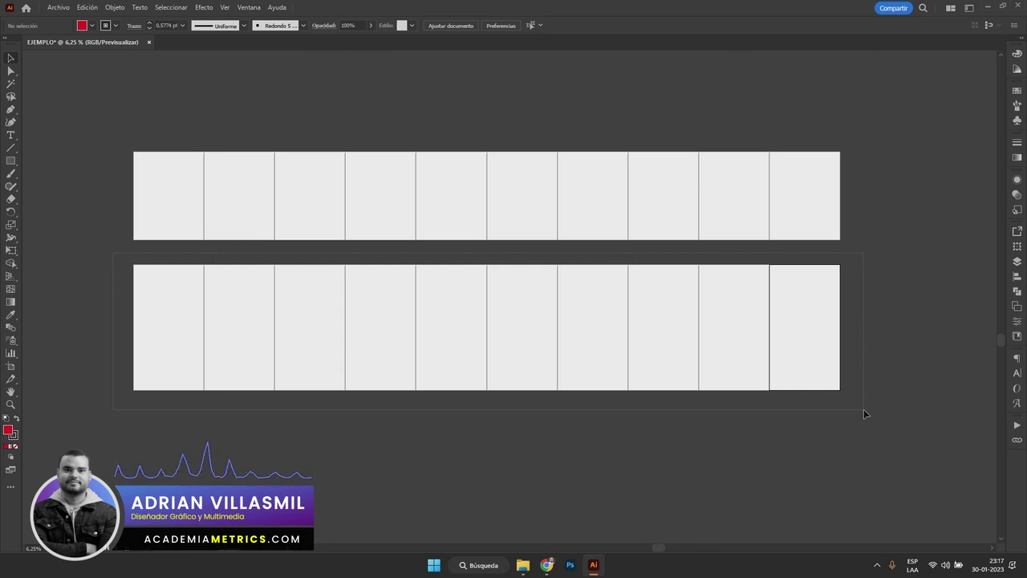
pyautogui.moveTo(865, 414); pyautogui.dragTo(865, 414)
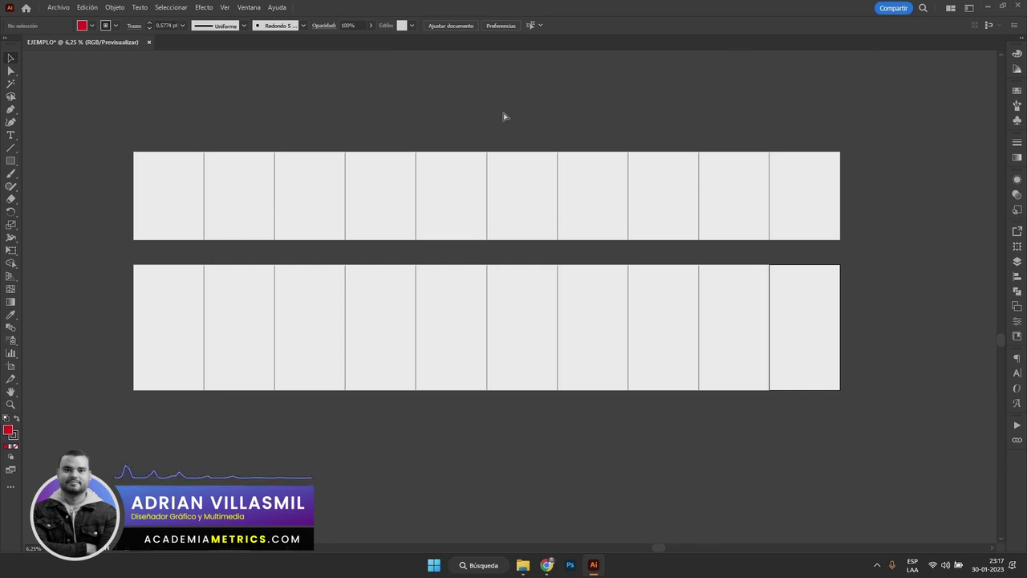
# Save the document as a new Illustrator file named EJEMPLO formato de carrusel in the EJEMPLO folder, in Illustrator 2020 version
pyautogui.hotkey('ctrl', 'shift', 's')
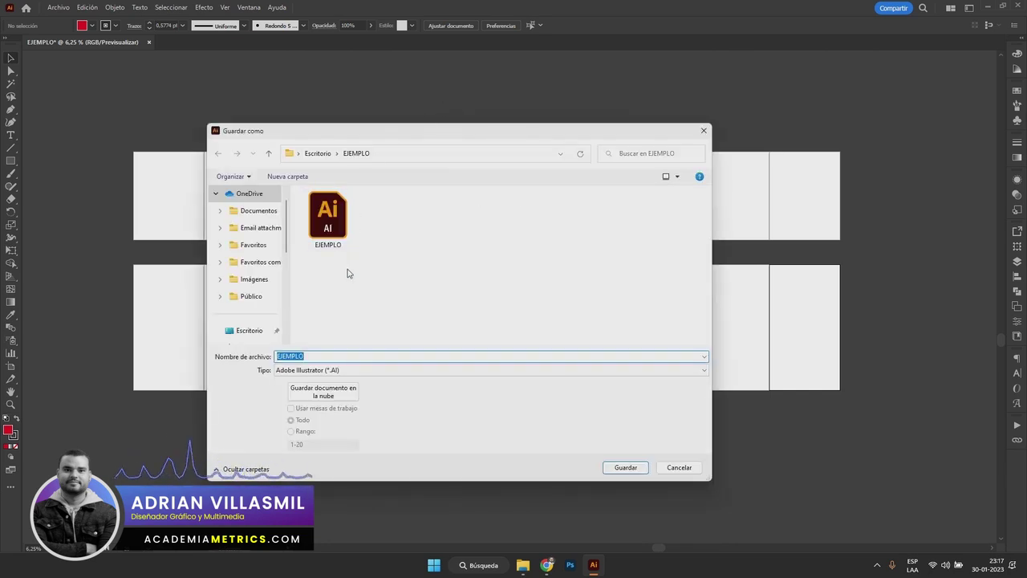
pyautogui.click(337, 356)
pyautogui.write('form')
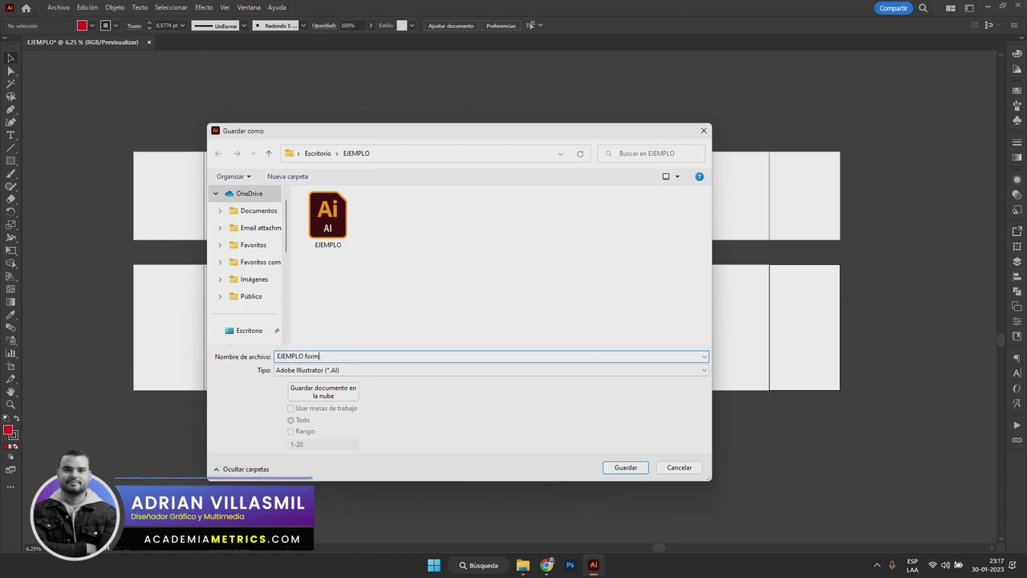
pyautogui.write('ato de calidad')
pyautogui.press('Return')
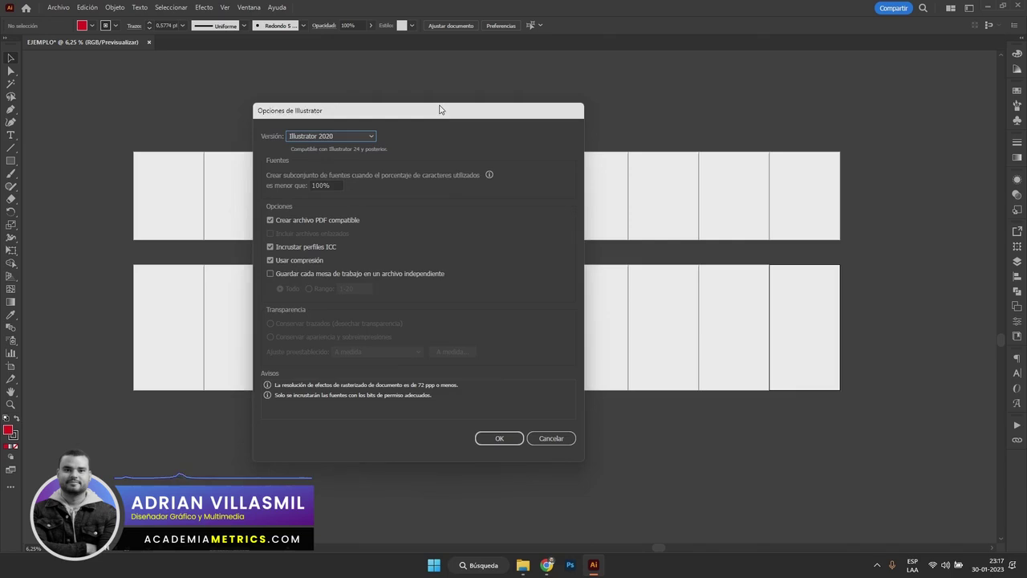
pyautogui.click(498, 438)
pyautogui.click(486, 168)
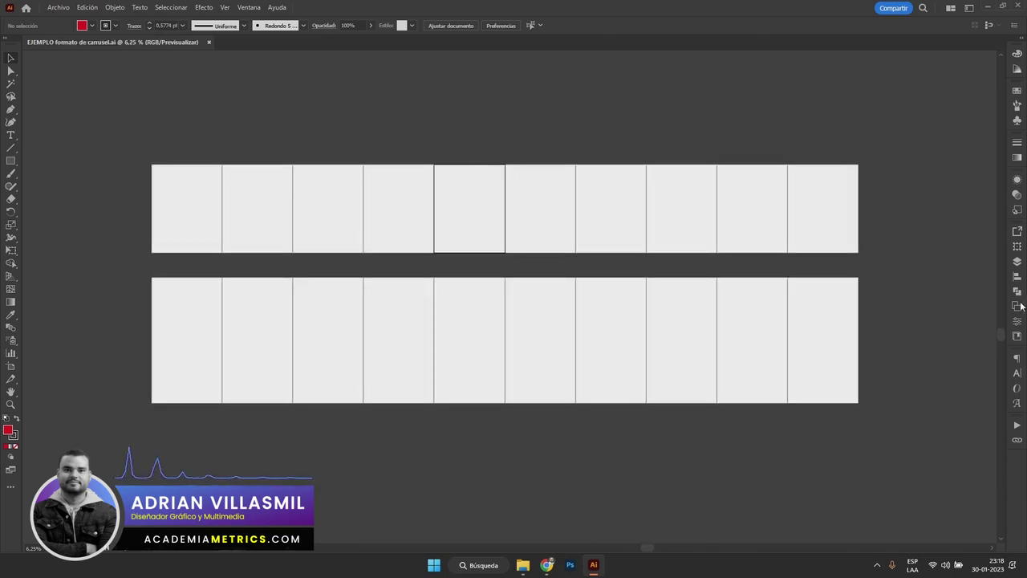
pyautogui.click(1017, 307)
pyautogui.click(1018, 308)
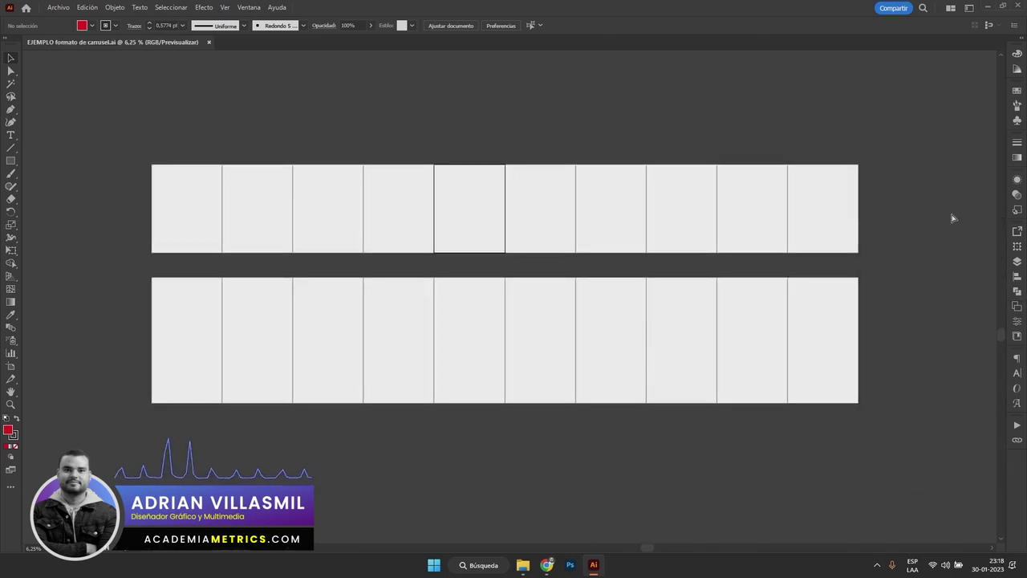
pyautogui.click(594, 565)
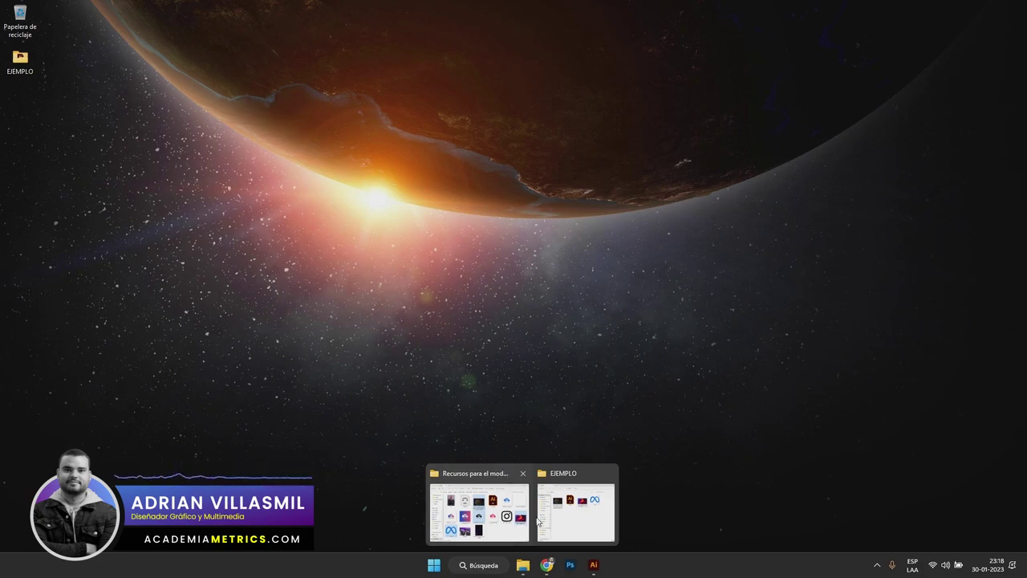
pyautogui.click(594, 565)
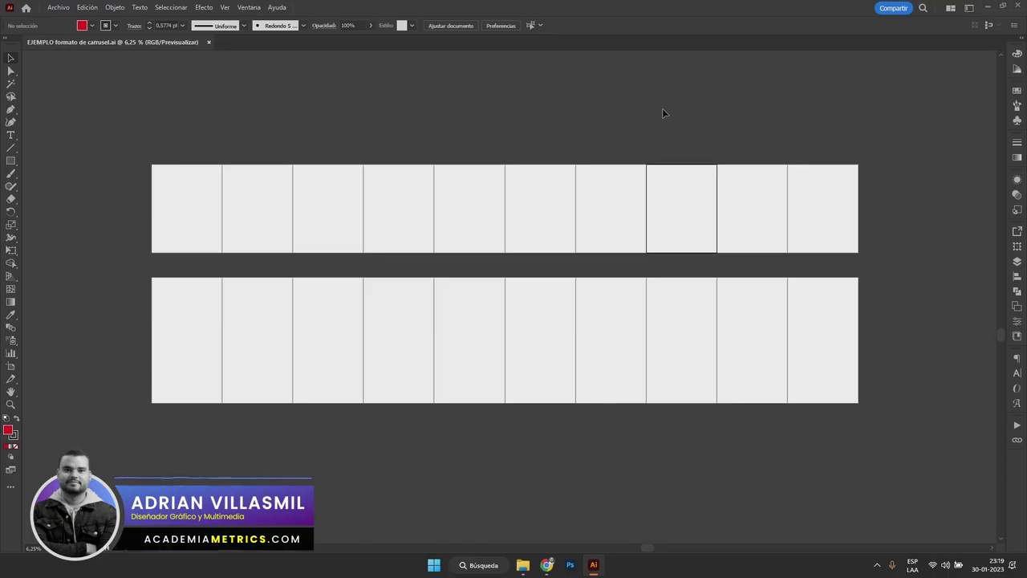
pyautogui.scroll(2, 129, 170)
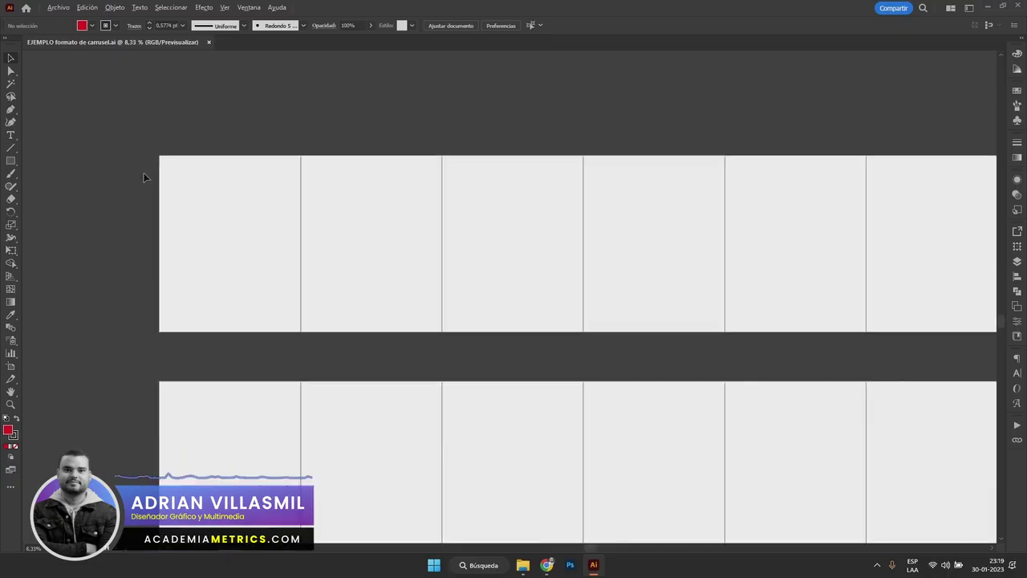
pyautogui.scroll(1, 199, 303)
pyautogui.moveTo(281, 259); pyautogui.dragTo(316, 297)
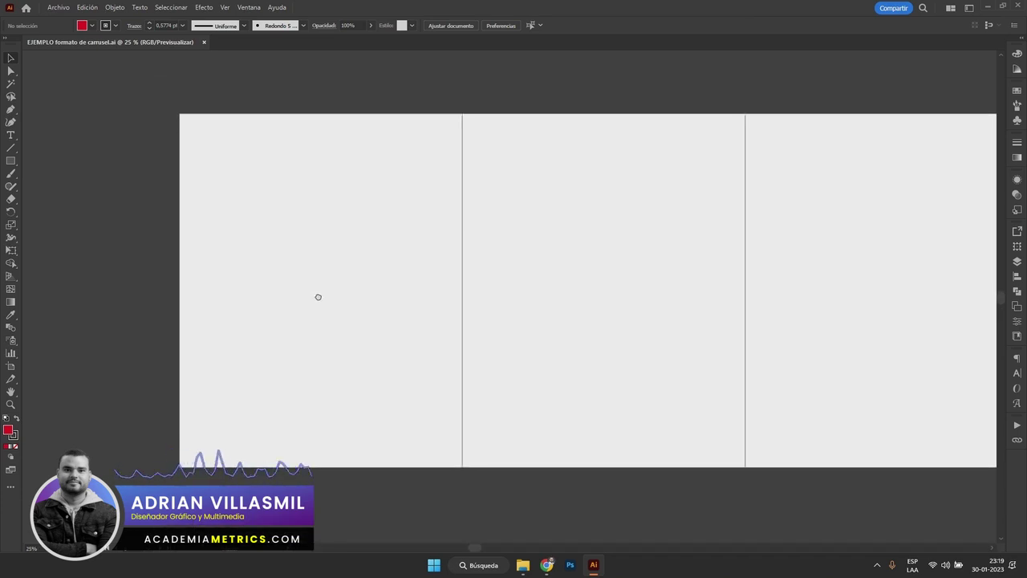
pyautogui.scroll(1, 168, 144)
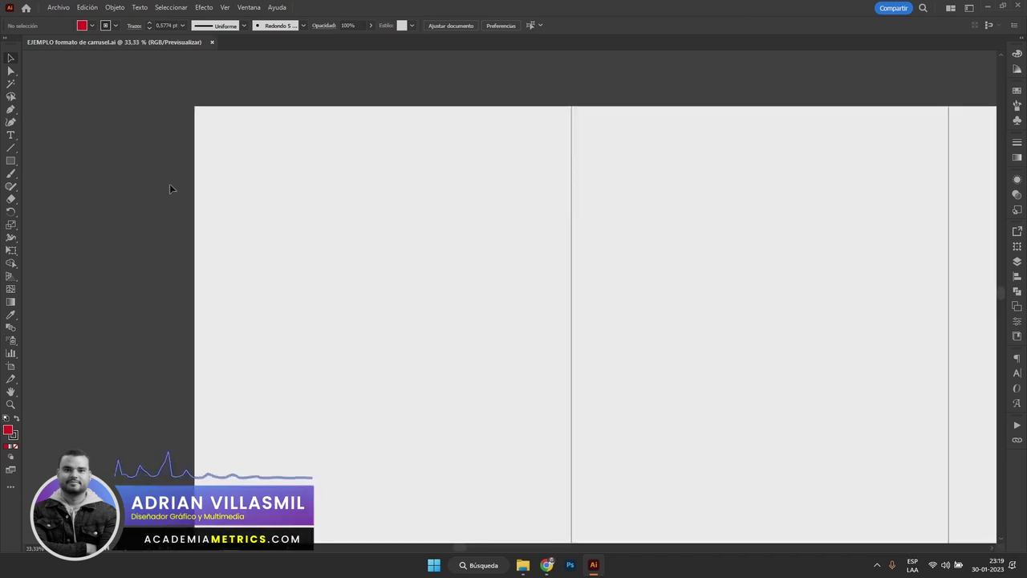
# Show the rulers and make the first 1080x1350 artboard the active one
pyautogui.scroll(-1, 185, 169)
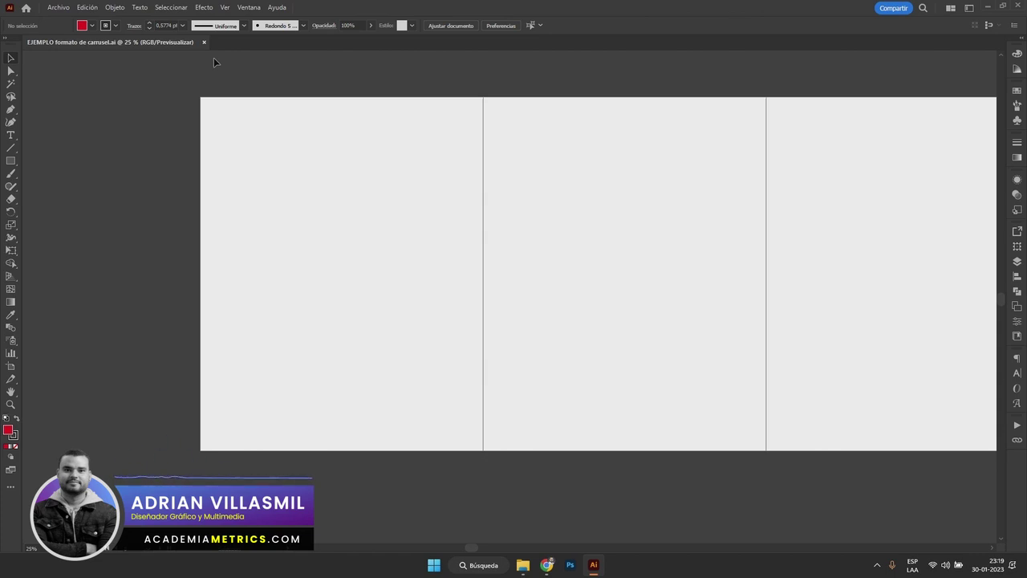
pyautogui.hotkey('ctrl', 'r')
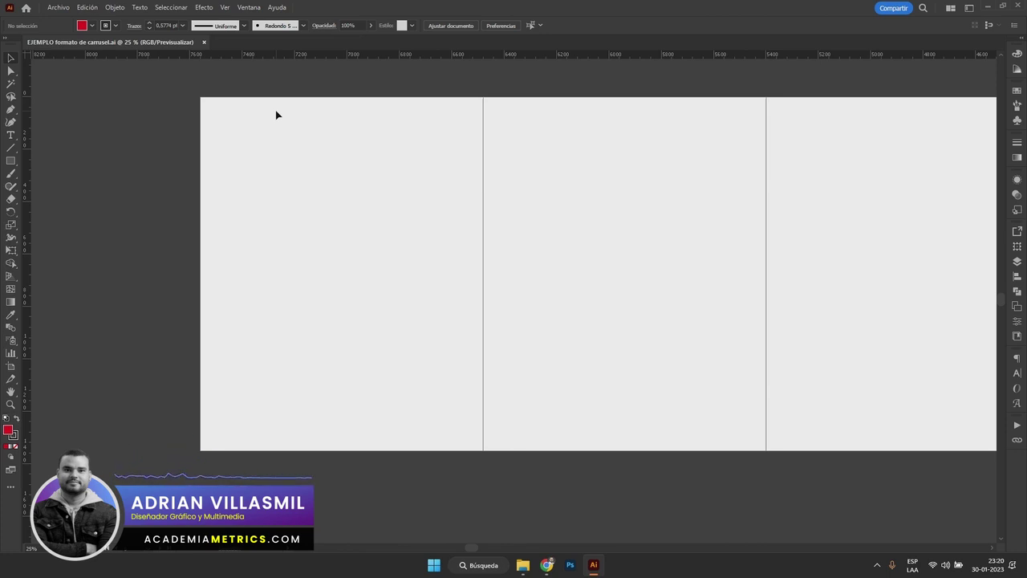
pyautogui.click(209, 117)
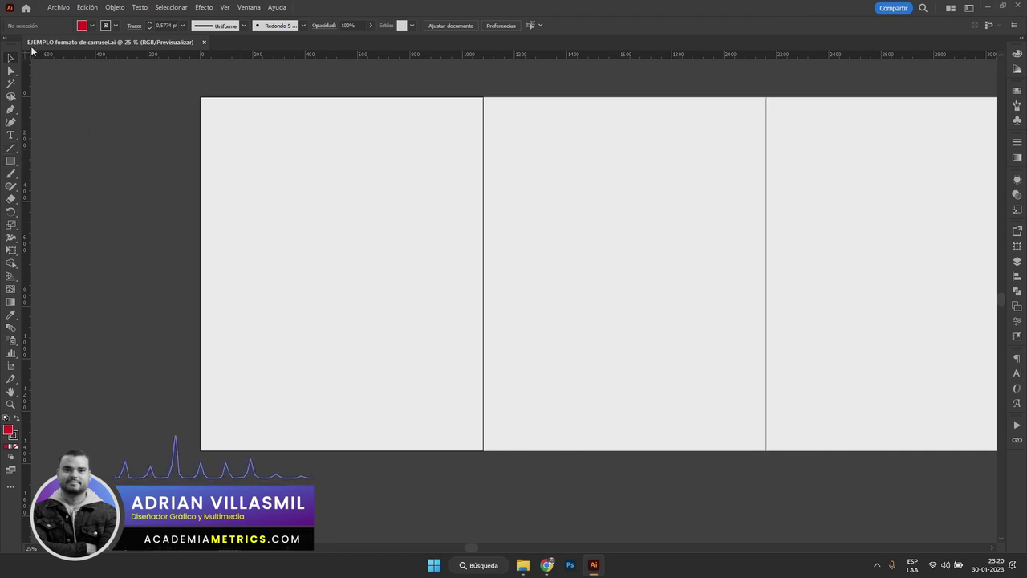
# Create a 1080 × 1080 px rectangle over the first 1080x1350 artboard
pyautogui.click(12, 163)
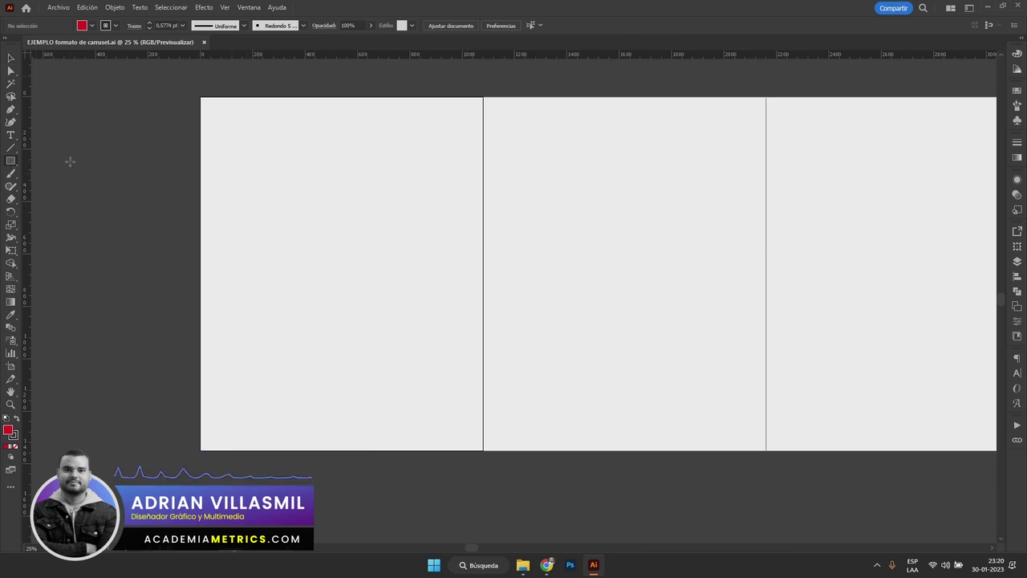
pyautogui.click(236, 202)
pyautogui.click(502, 258)
pyautogui.doubleClick(500, 259)
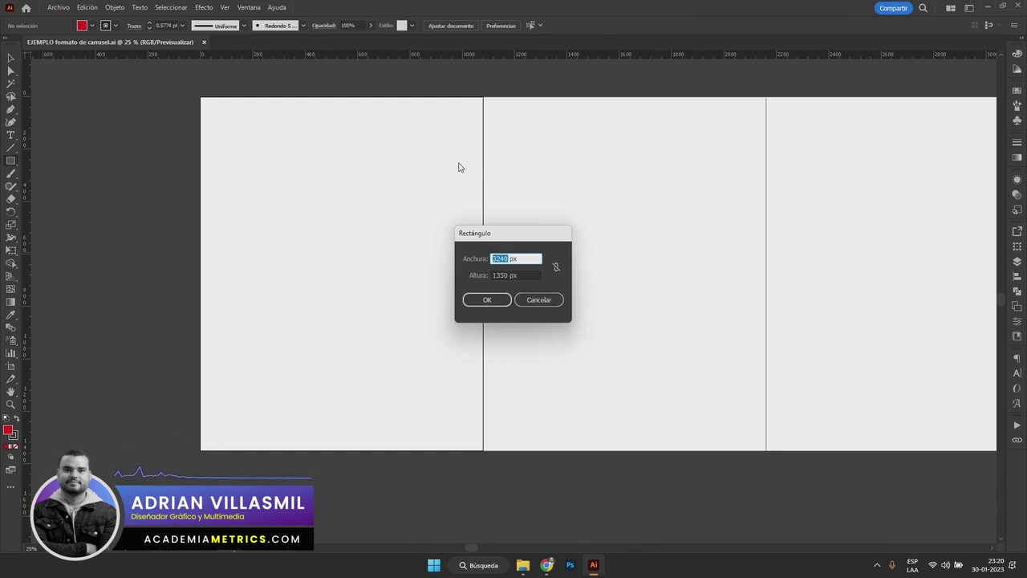
pyautogui.write('1080')
pyautogui.moveTo(508, 275); pyautogui.dragTo(452, 285)
pyautogui.write('1080')
pyautogui.press('Return')
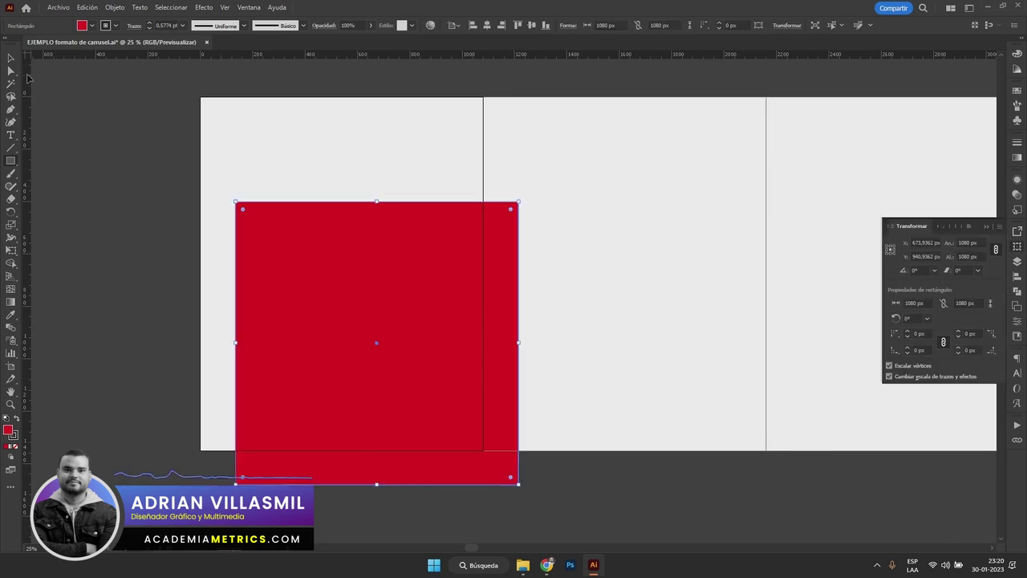
# Try aligning the red square to the vertical and horizontal centre of the first artboard
pyautogui.click(13, 58)
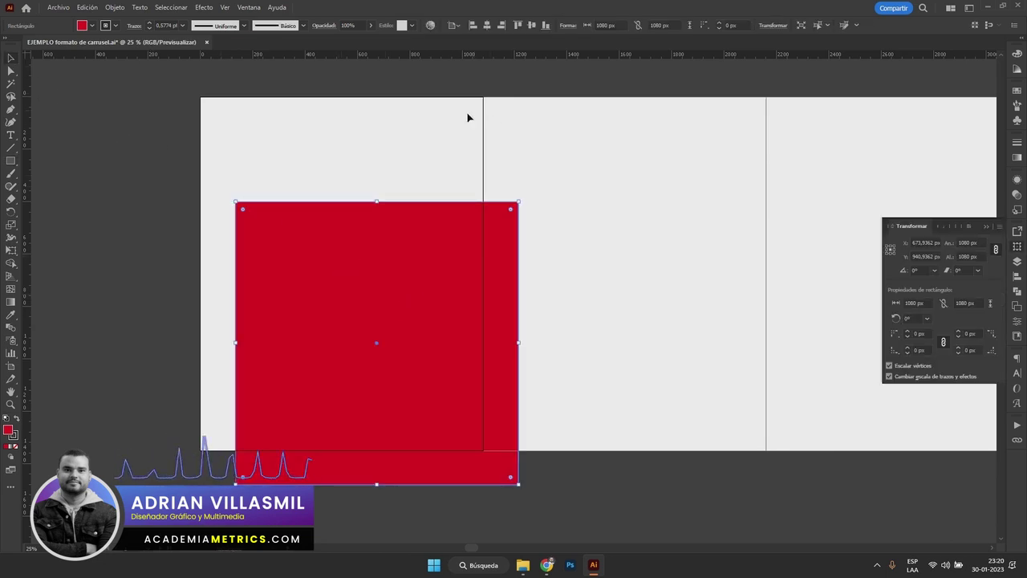
pyautogui.click(531, 25)
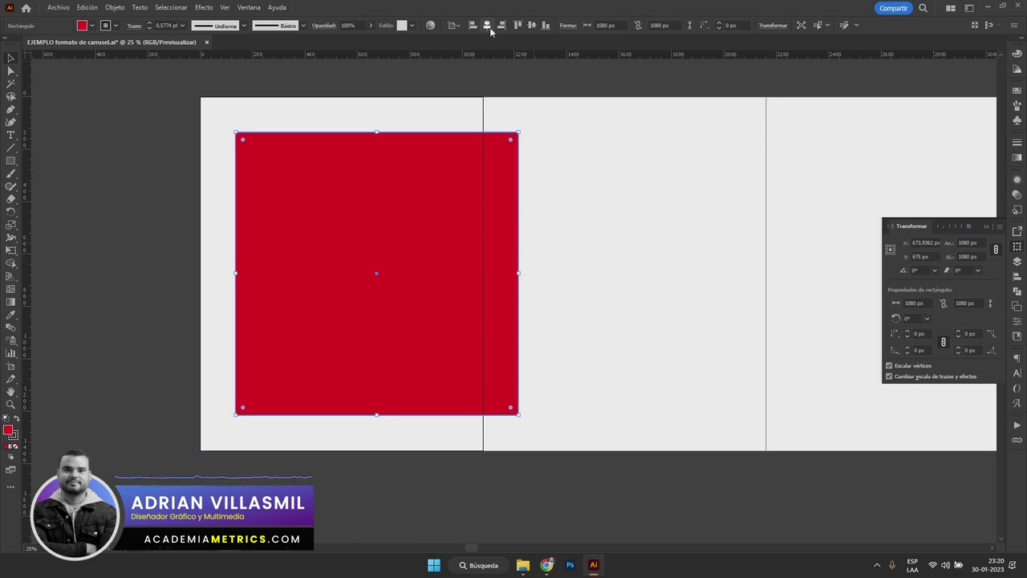
pyautogui.click(486, 24)
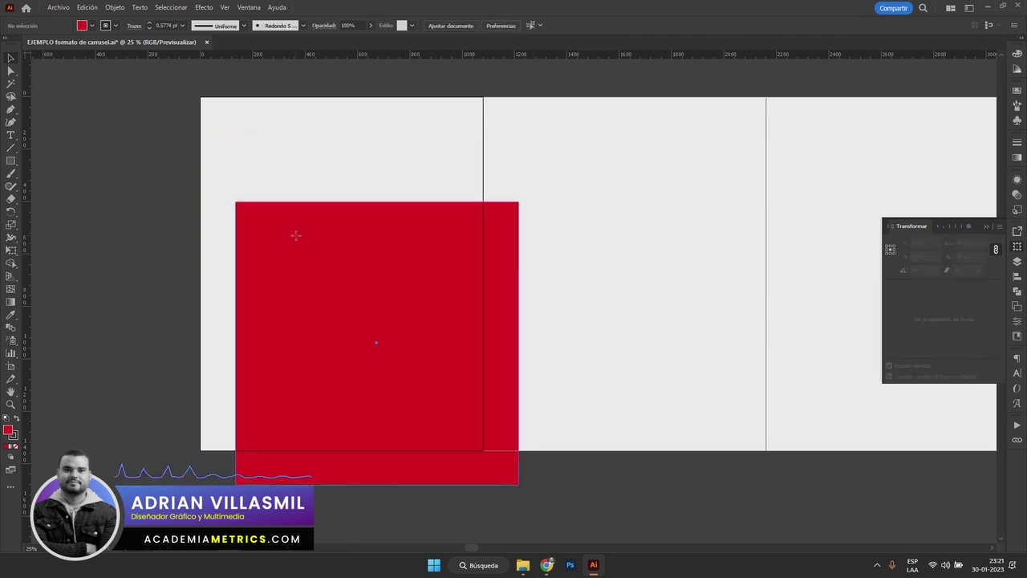
# Make the first artboard active and centre the red square on it vertically and horizontally
pyautogui.click(296, 235)
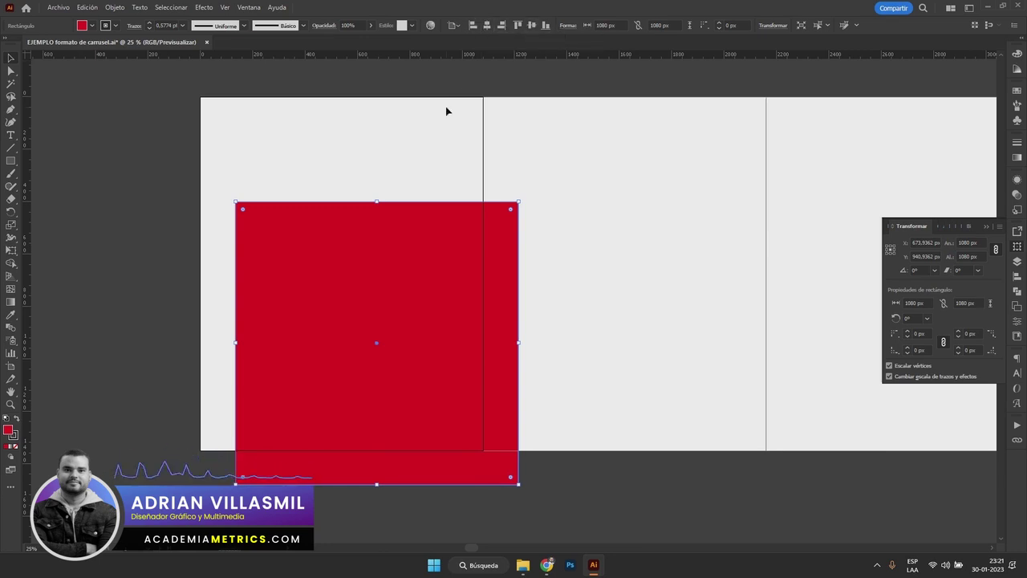
pyautogui.click(366, 101)
pyautogui.click(446, 248)
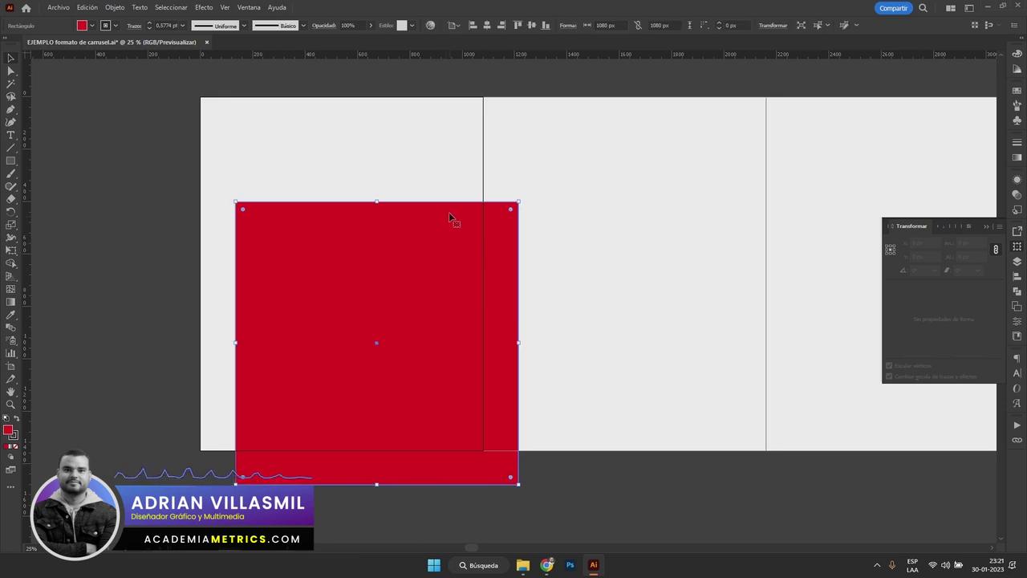
pyautogui.click(318, 134)
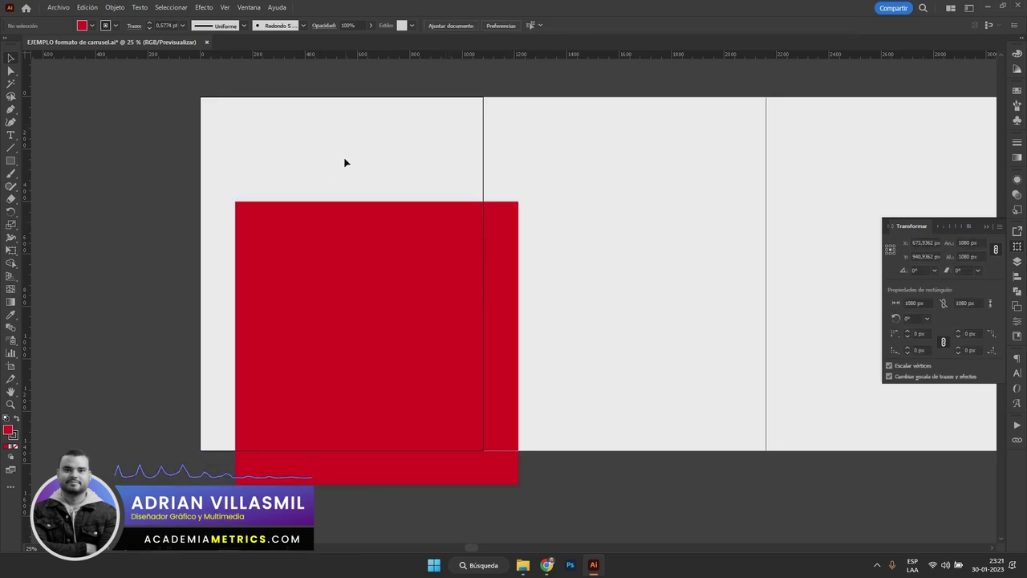
pyautogui.click(365, 280)
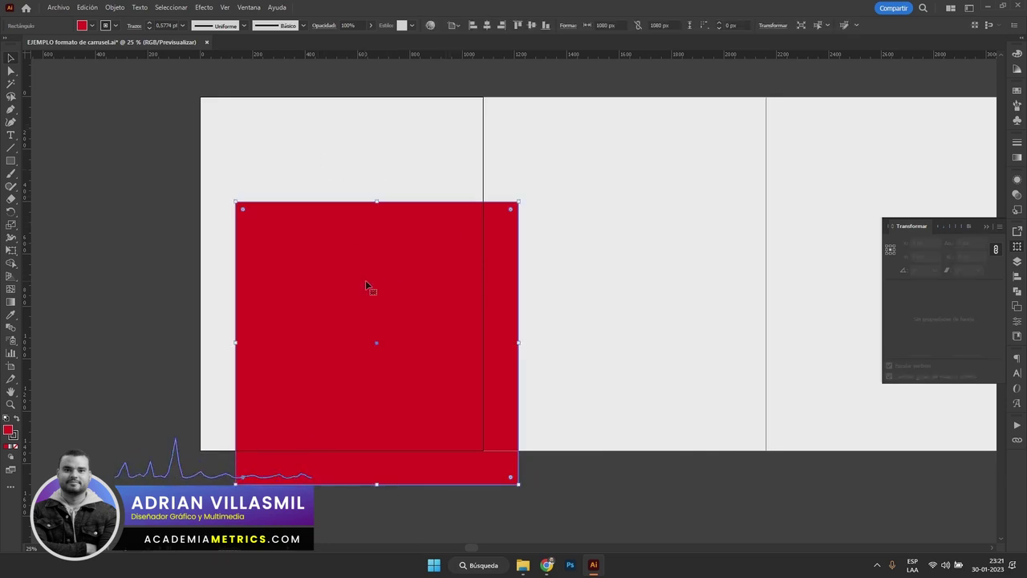
pyautogui.click(530, 29)
pyautogui.click(488, 29)
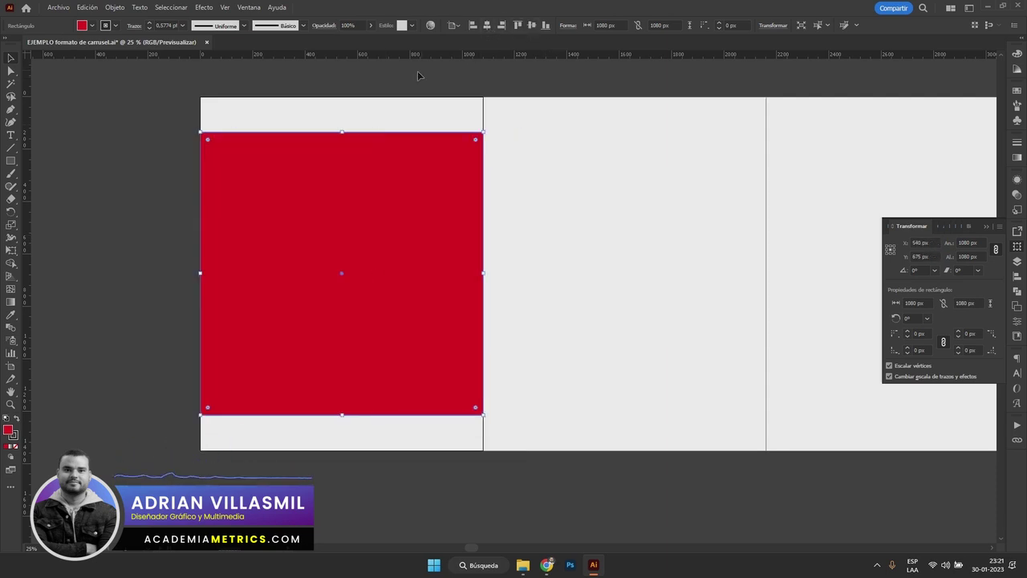
# Deselect the red square and place horizontal guides along its top and bottom edges
pyautogui.click(157, 125)
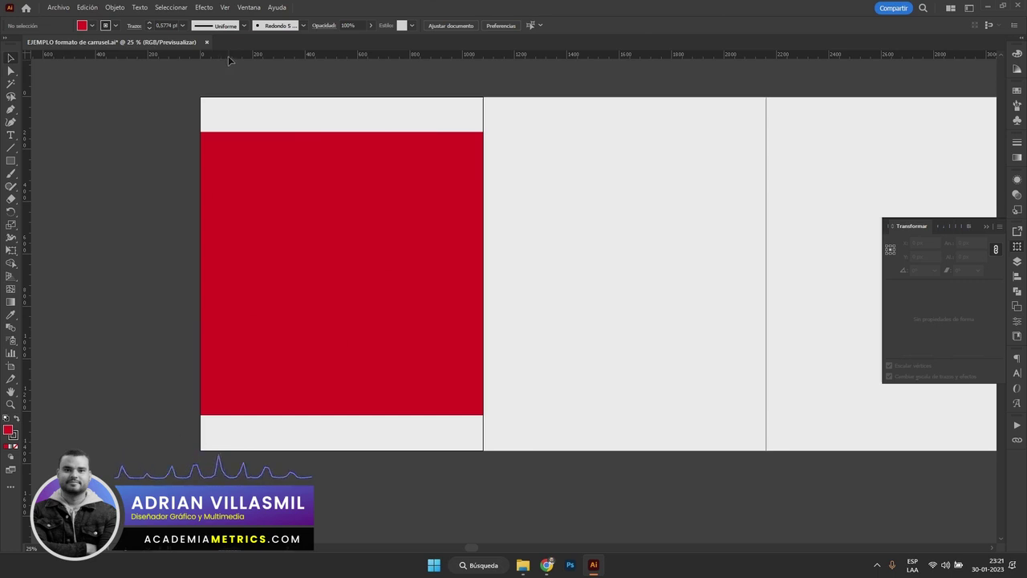
pyautogui.moveTo(229, 56); pyautogui.dragTo(235, 132)
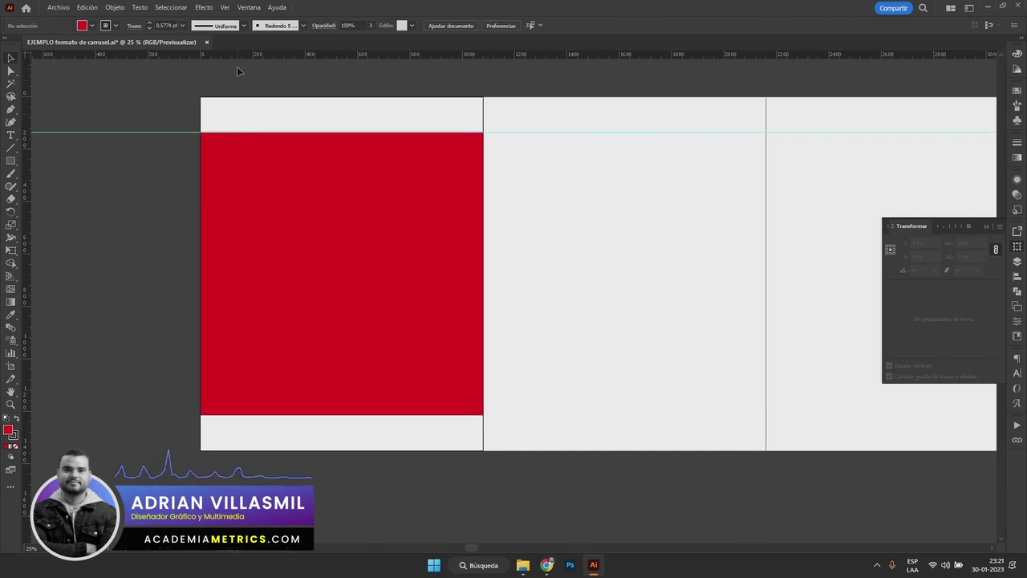
pyautogui.moveTo(237, 77); pyautogui.dragTo(237, 415)
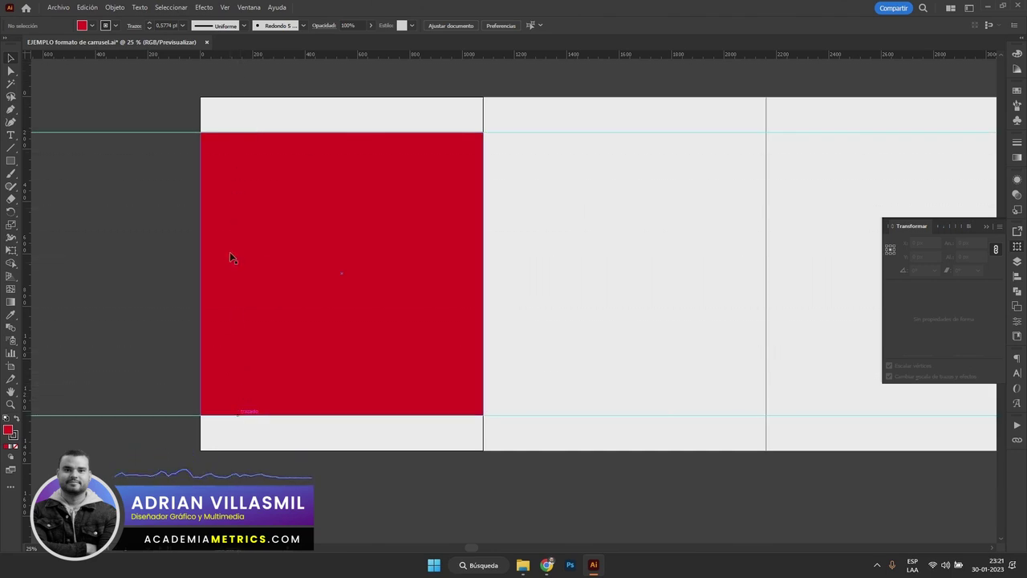
# Delete the red square and collapse the floating Transform panel
pyautogui.click(269, 202)
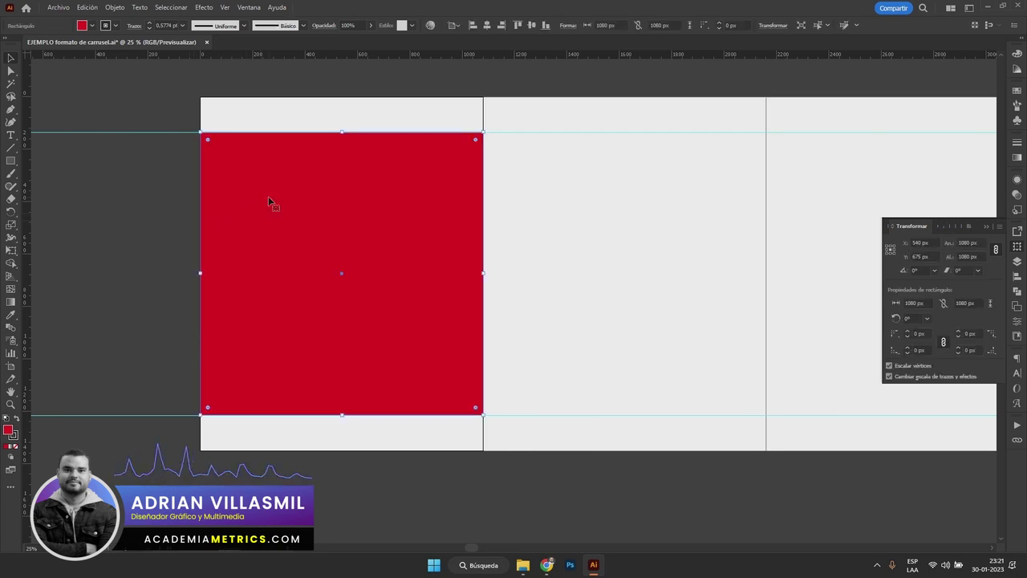
pyautogui.press('Delete')
pyautogui.scroll(-4, 543, 236)
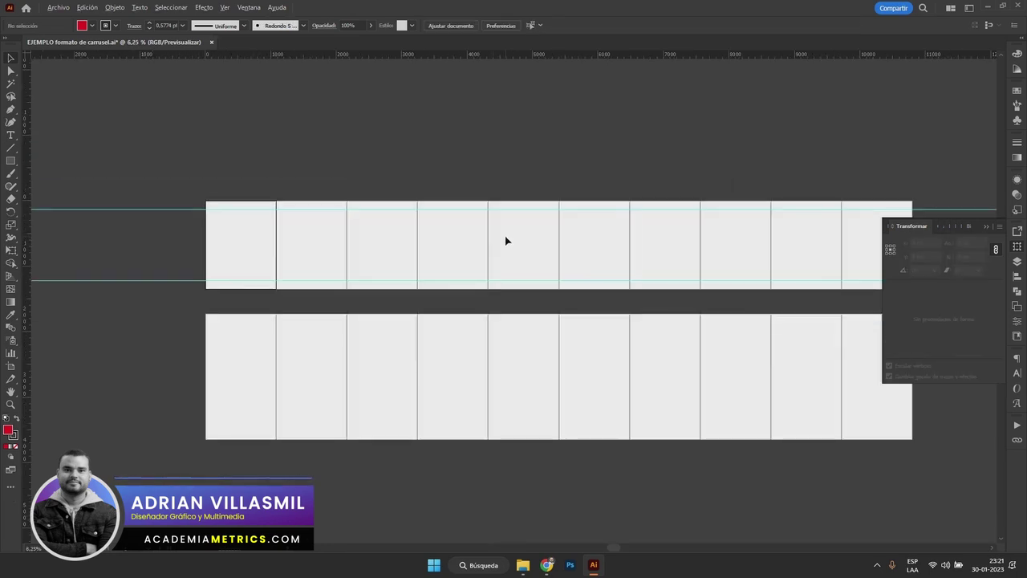
pyautogui.moveTo(535, 237); pyautogui.dragTo(505, 235)
pyautogui.click(986, 227)
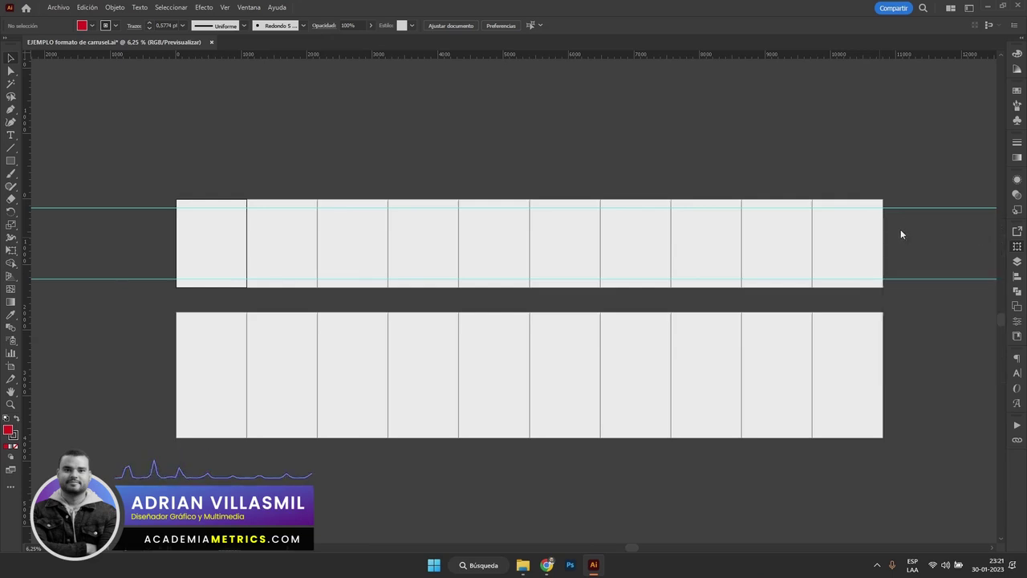
# Examine how the two horizontal guides run across the row of 1080x1350 artboards
pyautogui.scroll(1, 533, 227)
pyautogui.moveTo(526, 239); pyautogui.dragTo(530, 212)
pyautogui.scroll(-1, 516, 209)
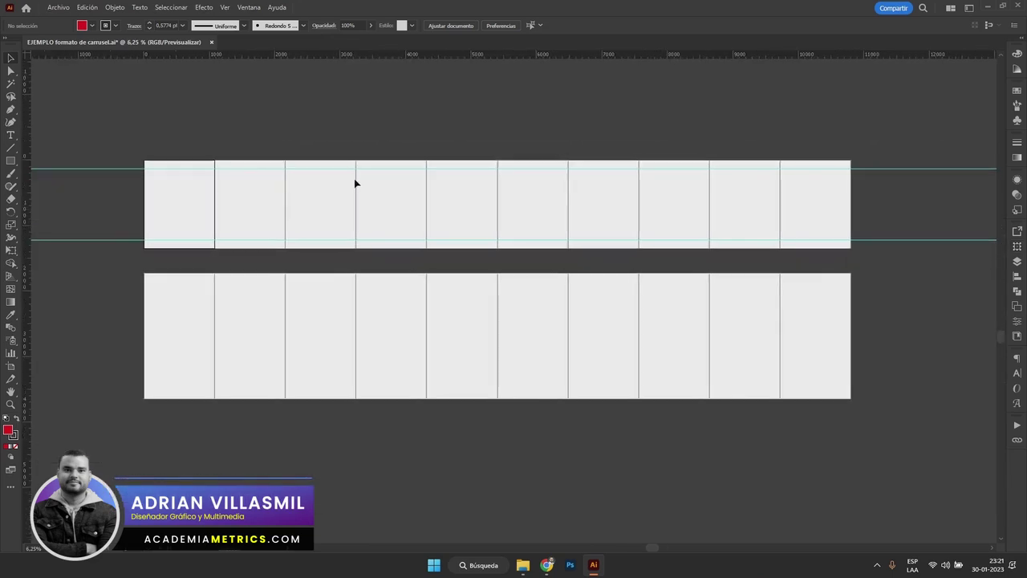
pyautogui.scroll(3, 161, 200)
pyautogui.scroll(1, 201, 204)
pyautogui.moveTo(230, 195); pyautogui.dragTo(191, 205)
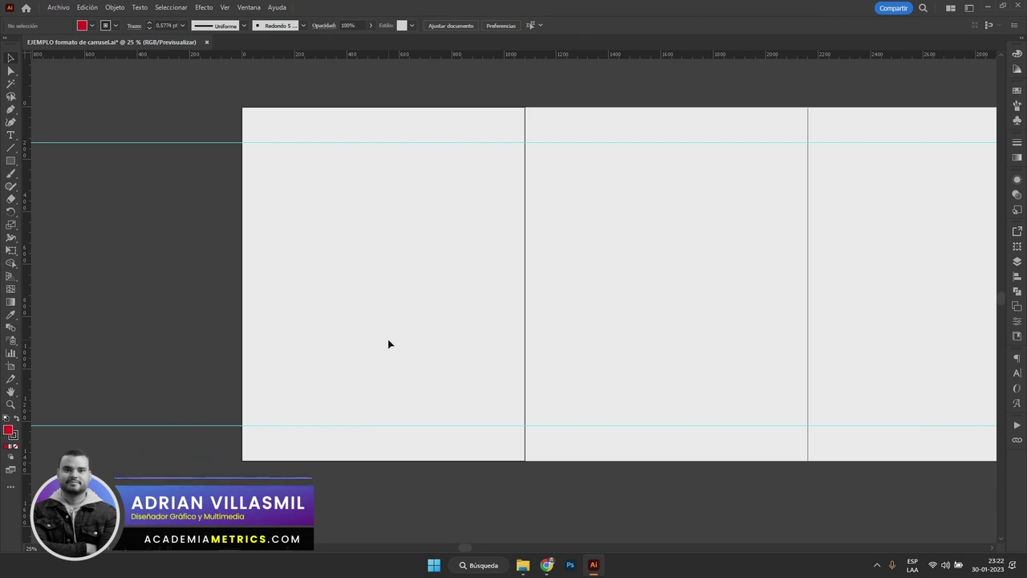
pyautogui.moveTo(727, 211); pyautogui.dragTo(538, 231)
pyautogui.scroll(-3, 340, 222)
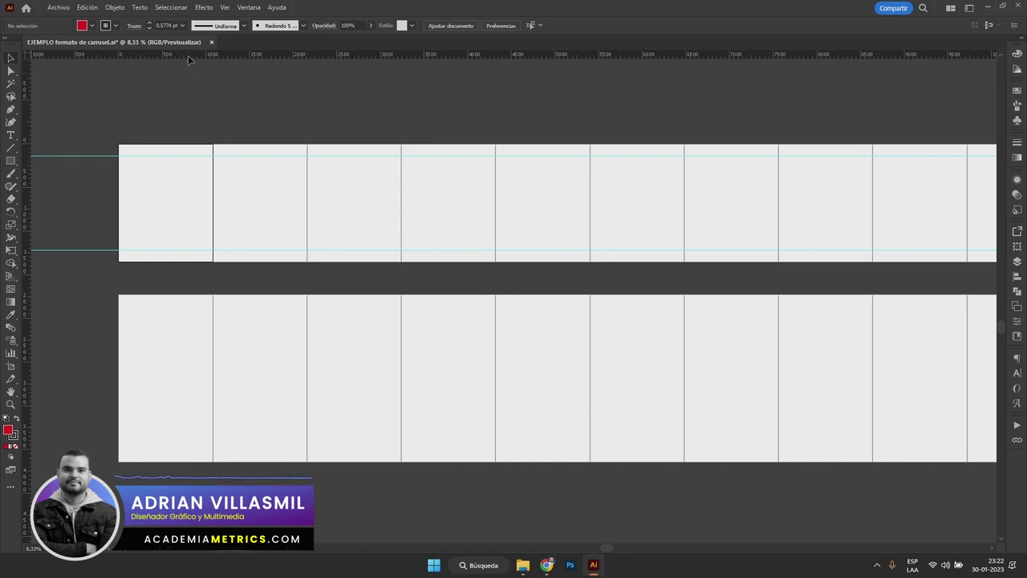
# Add a third horizontal guide across the upper part of the 1080x1350 artboards, and undo it
pyautogui.moveTo(189, 59); pyautogui.dragTo(189, 180)
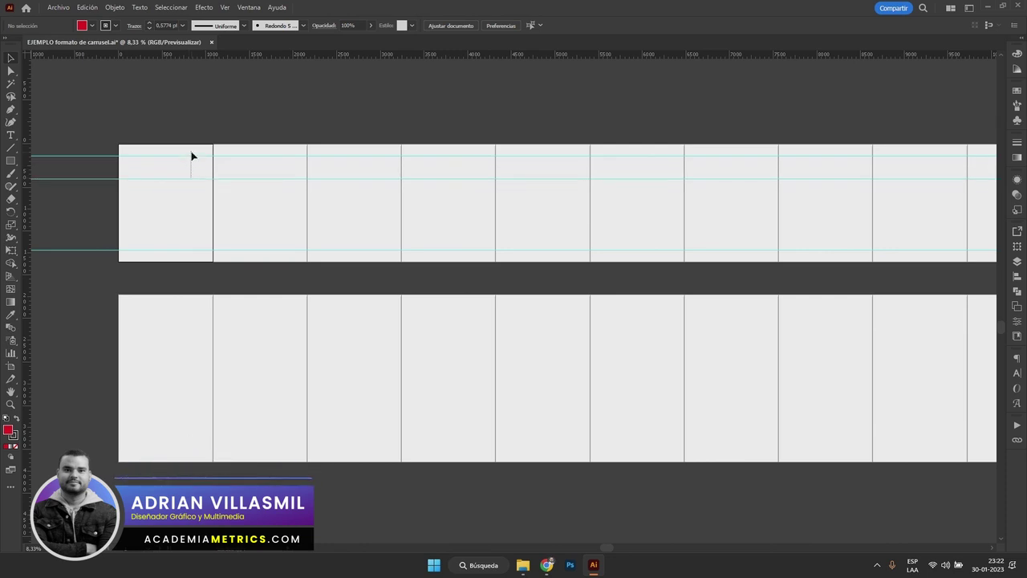
pyautogui.hotkey('ctrl', 'z')
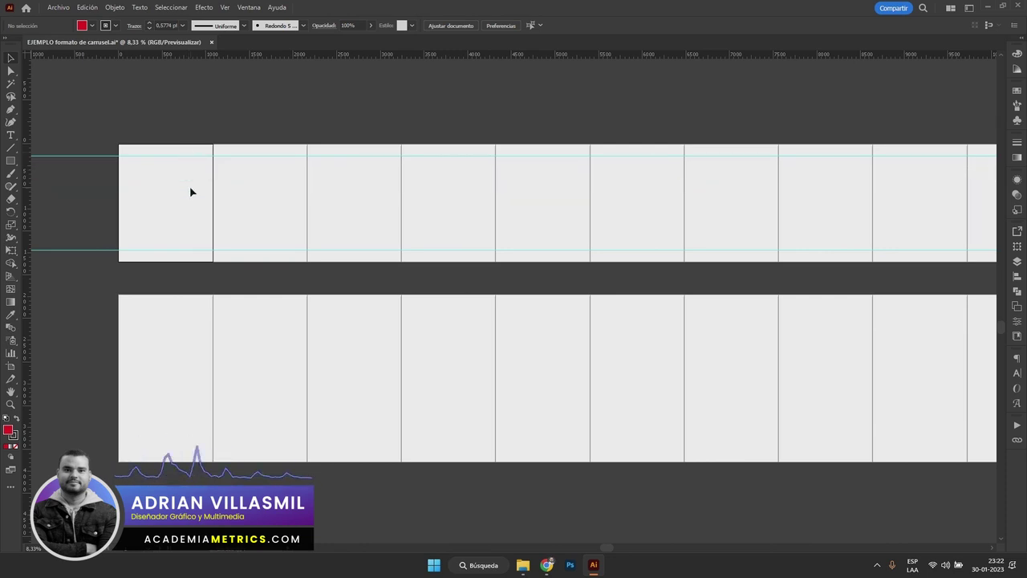
# Unlock the guides and remove the upper guide by moving it back into the horizontal ruler
pyautogui.scroll(1, 191, 192)
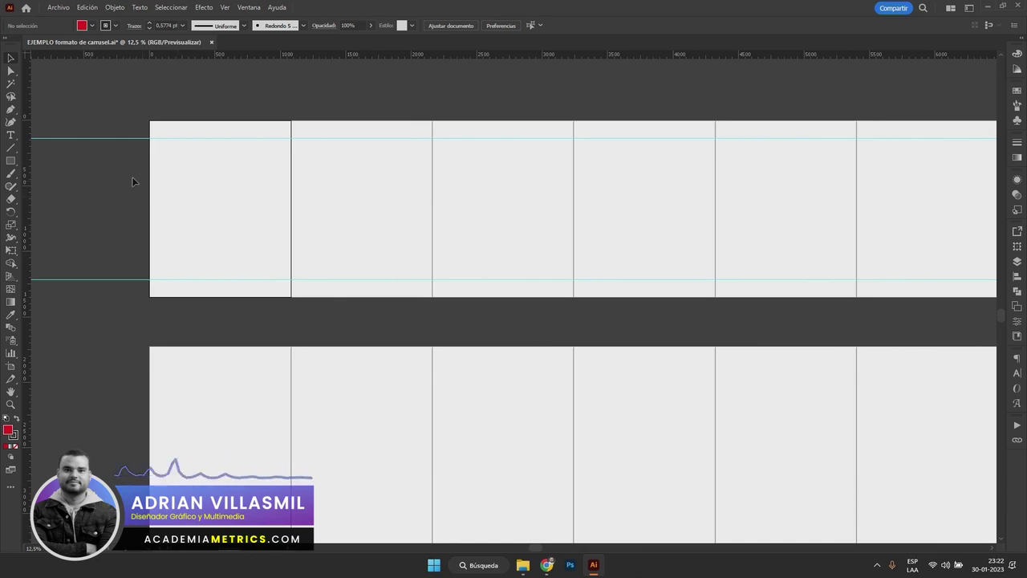
pyautogui.scroll(2, 133, 181)
pyautogui.hscroll(-3, 128, 174)
pyautogui.moveTo(187, 86); pyautogui.dragTo(152, 151)
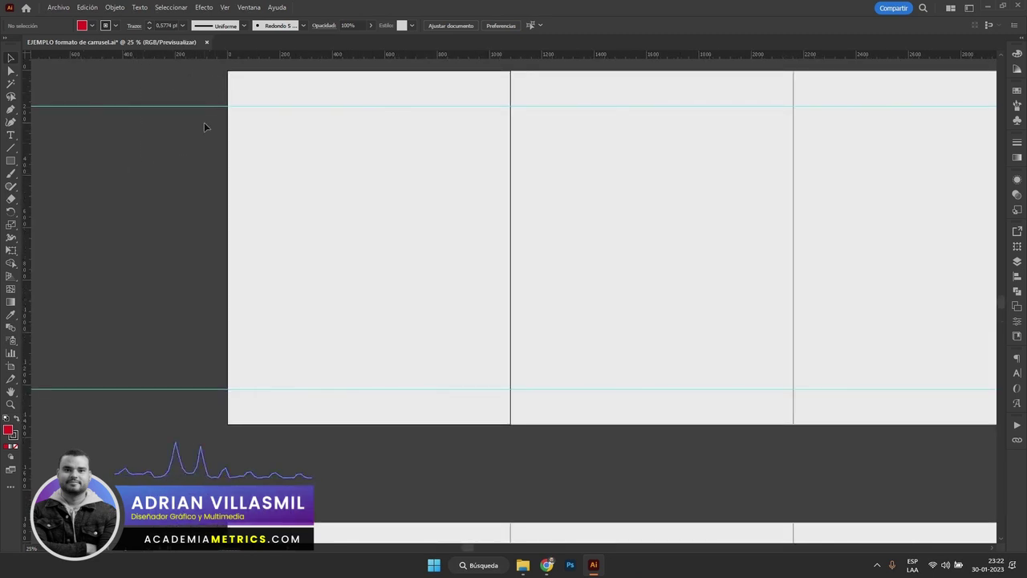
pyautogui.click(225, 10)
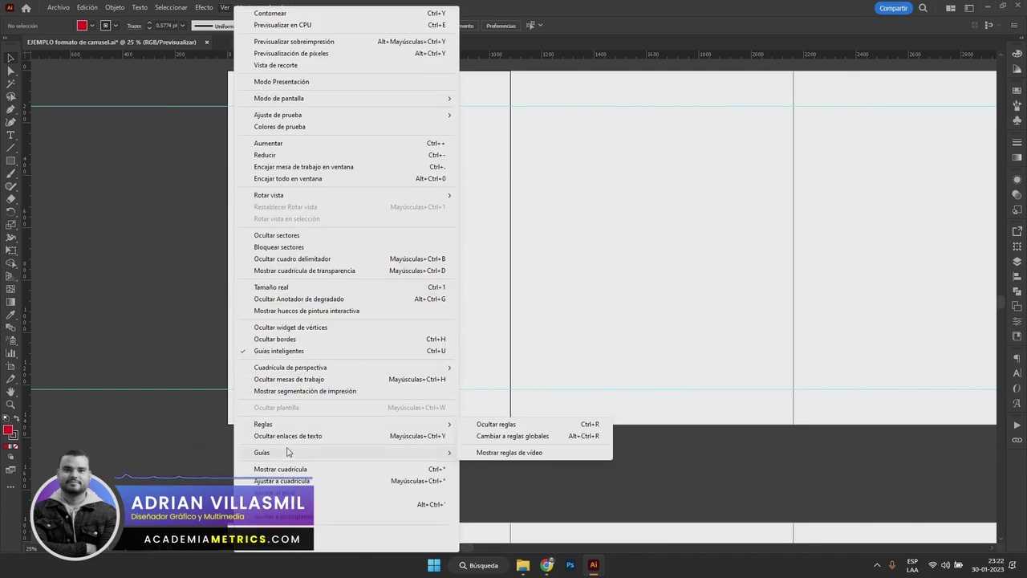
pyautogui.moveTo(318, 456)
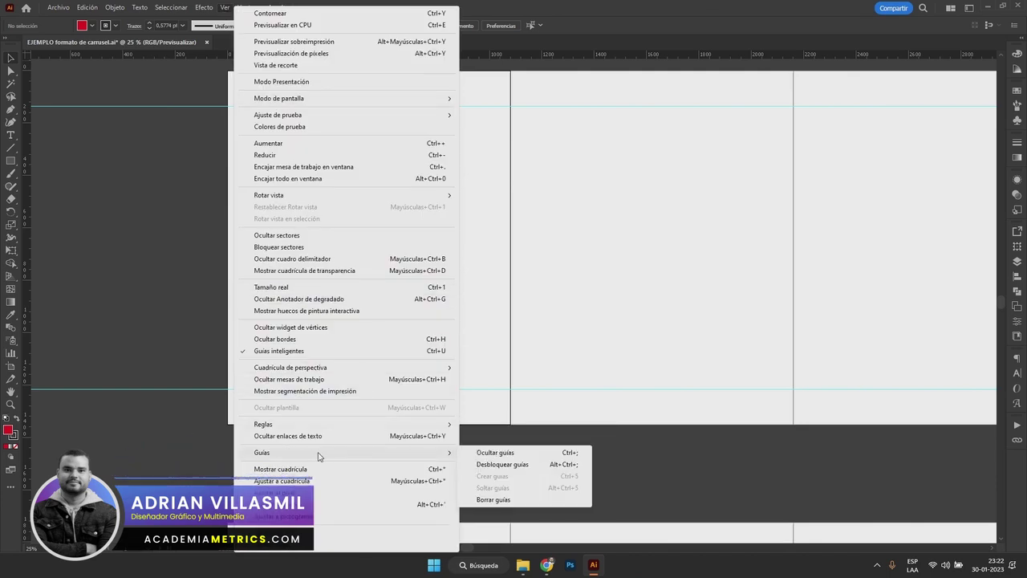
pyautogui.click(504, 466)
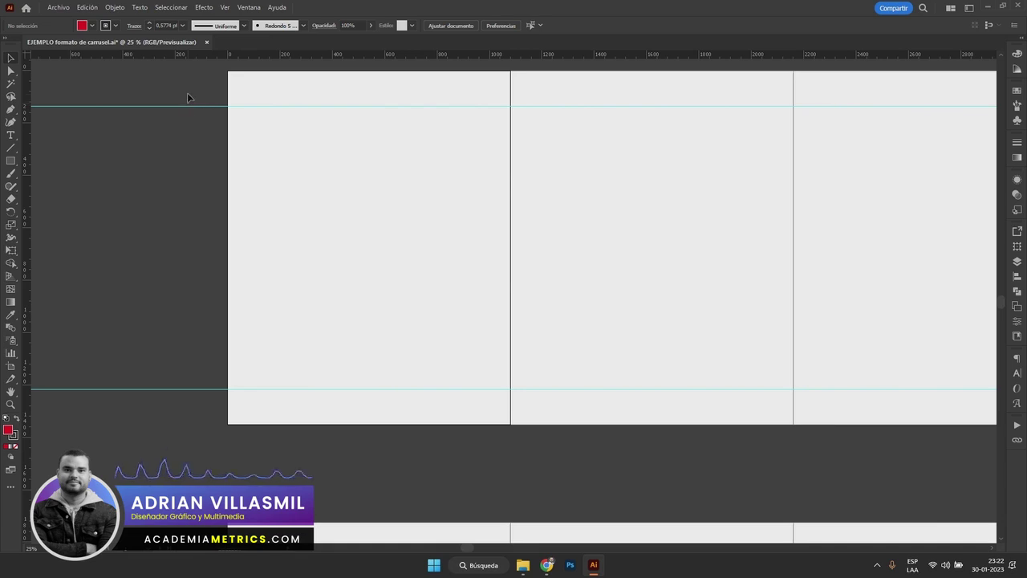
pyautogui.moveTo(187, 105); pyautogui.dragTo(187, 64)
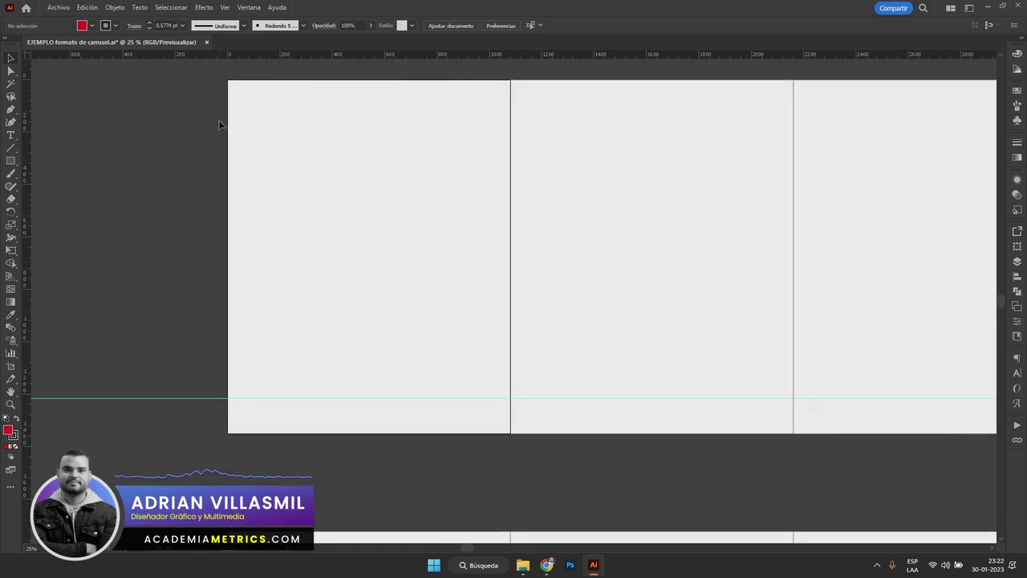
# Undo the last change to the upper horizontal guide across the first row of carousel artboards
pyautogui.scroll(-1, 241, 149)
pyautogui.scroll(1, 233, 104)
pyautogui.hotkey('ctrl', 'z')
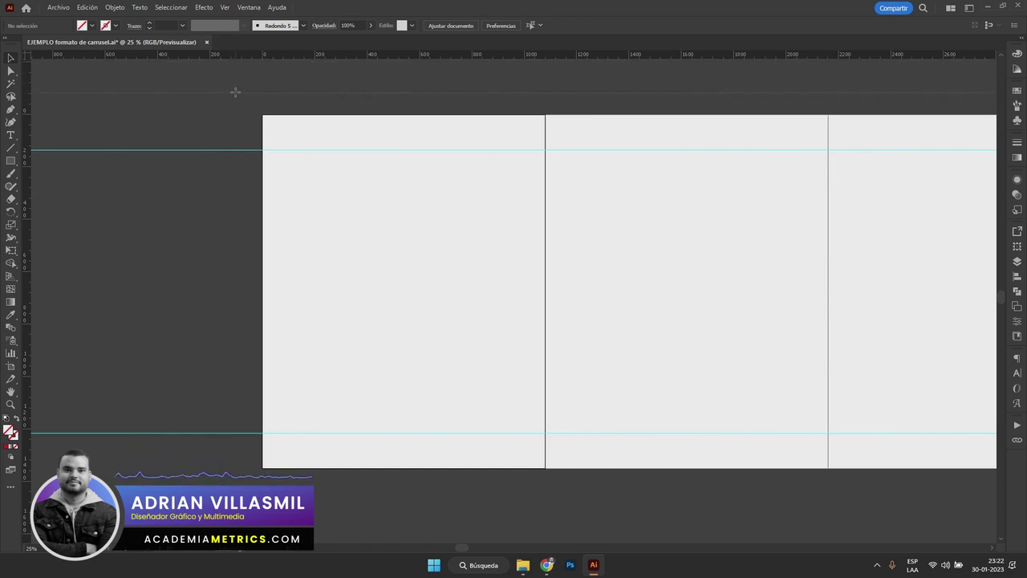
# Add an extra horizontal guide below the upper one, and remove it by returning it to the ruler
pyautogui.moveTo(230, 58); pyautogui.dragTo(222, 216)
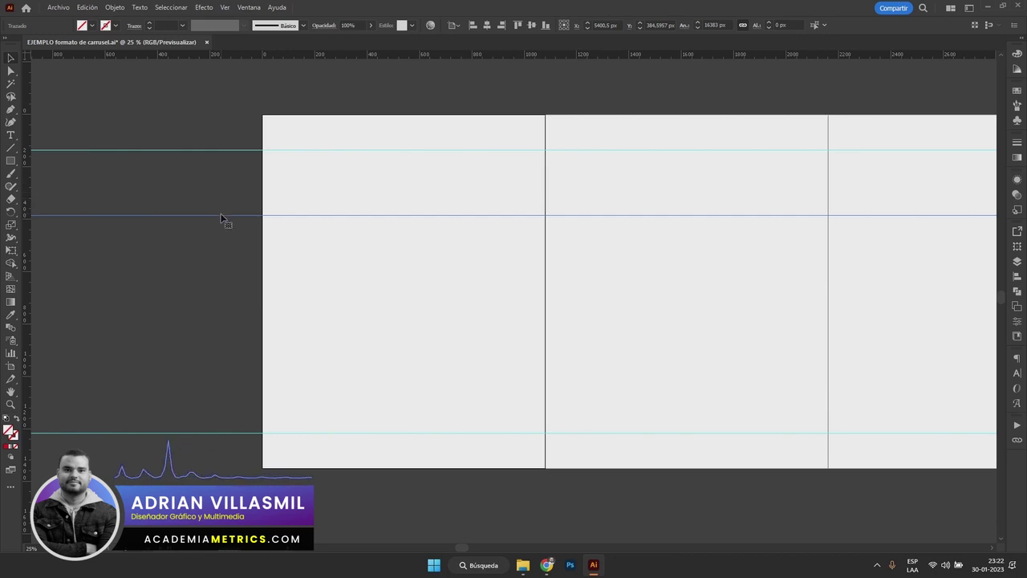
pyautogui.moveTo(219, 215); pyautogui.dragTo(224, 57)
# Examine both rows of carousel artboards and where the two horizontal guides cross the upper row
pyautogui.moveTo(275, 97); pyautogui.dragTo(288, 248)
pyautogui.moveTo(280, 136); pyautogui.dragTo(292, 294)
pyautogui.scroll(-3, 299, 292)
pyautogui.moveTo(345, 351); pyautogui.dragTo(322, 202)
pyautogui.scroll(3, 247, 277)
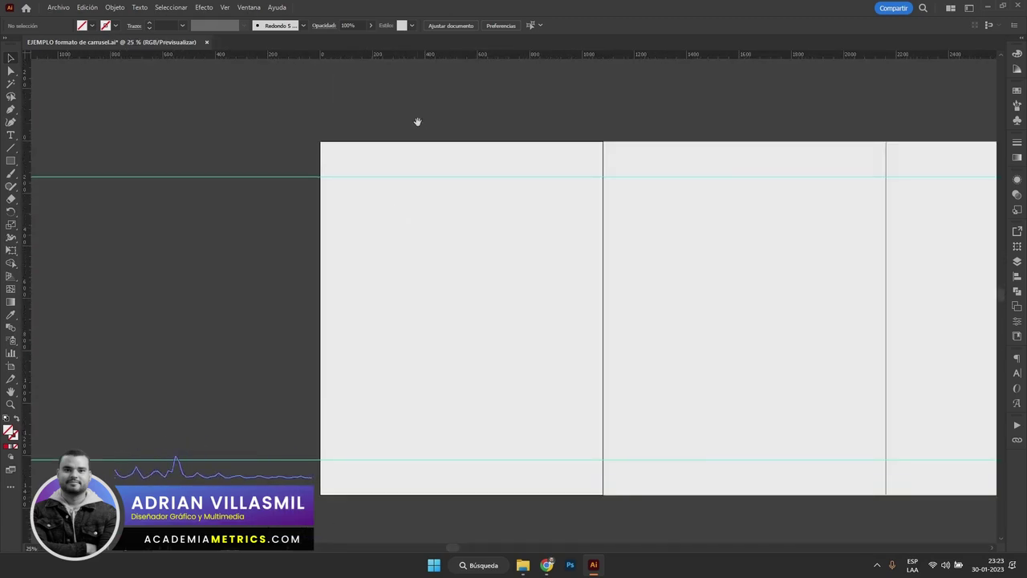
pyautogui.moveTo(433, 139); pyautogui.dragTo(360, 133)
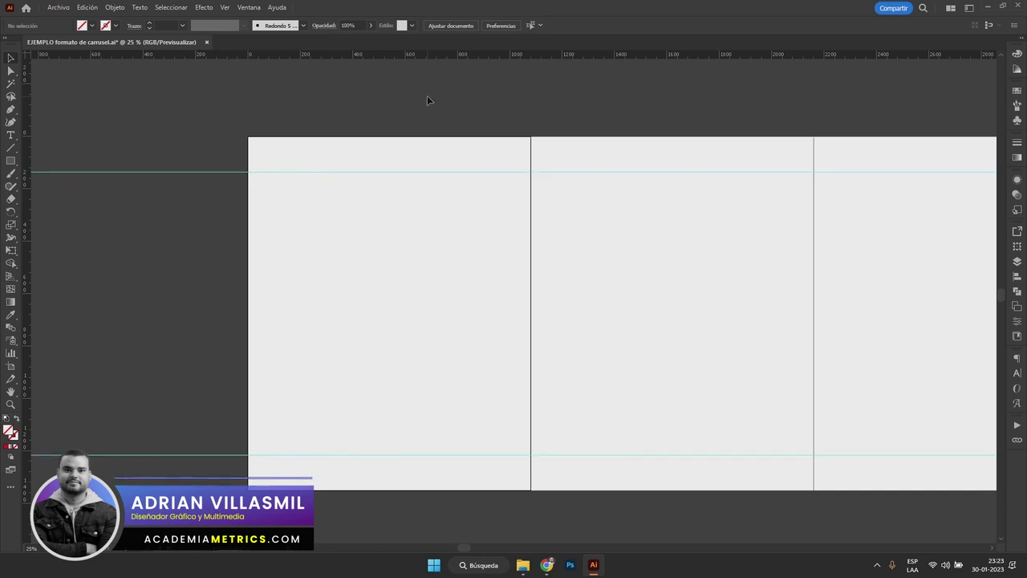
pyautogui.scroll(-4, 378, 158)
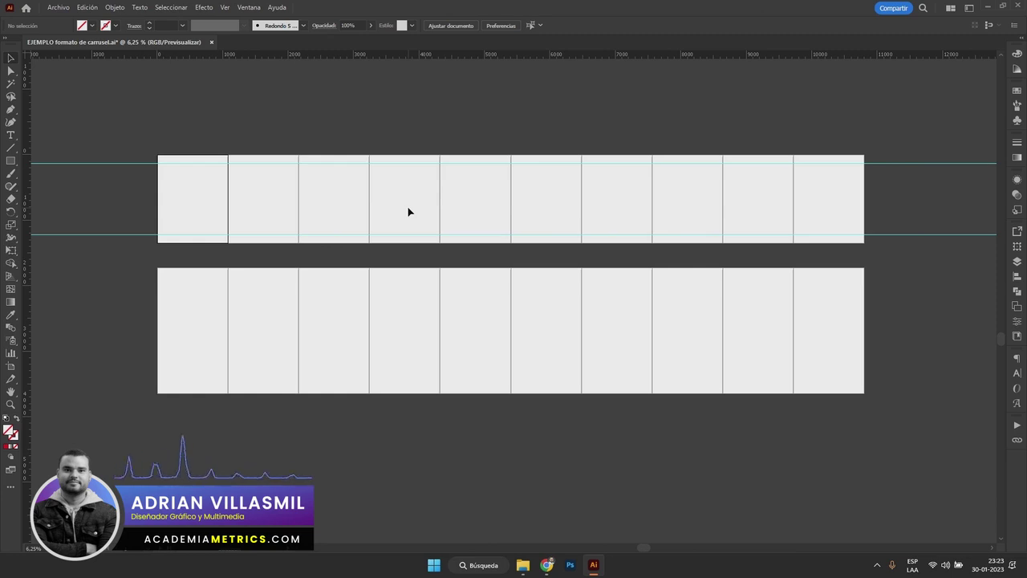
pyautogui.scroll(2, 156, 218)
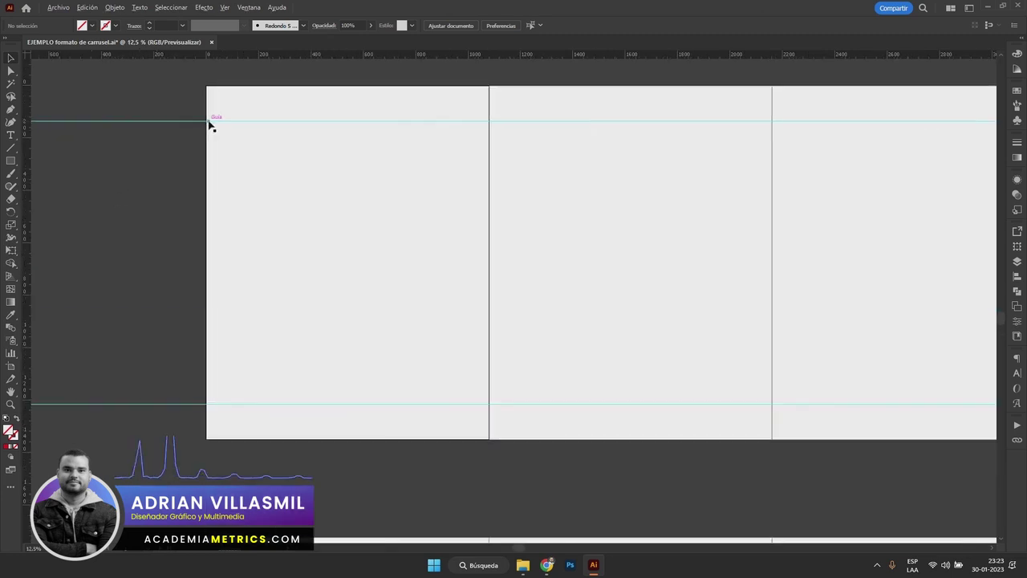
pyautogui.scroll(1, 196, 140)
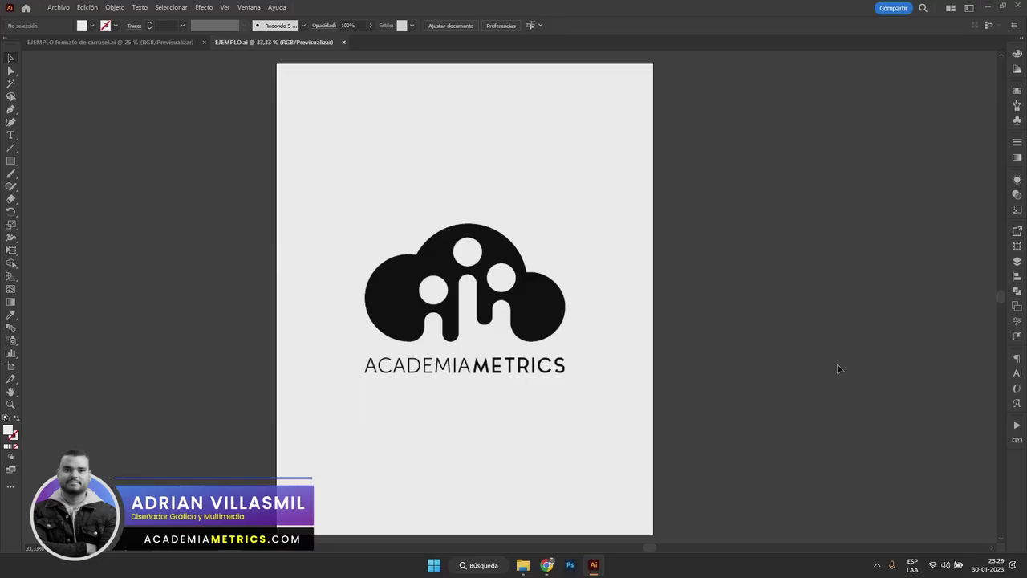
pyautogui.click(554, 217)
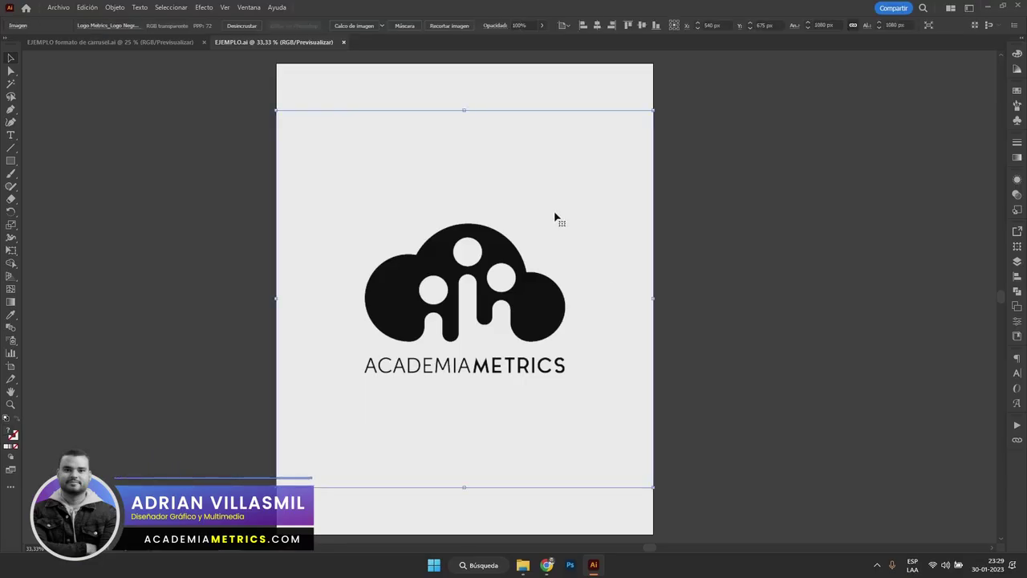
pyautogui.click(696, 209)
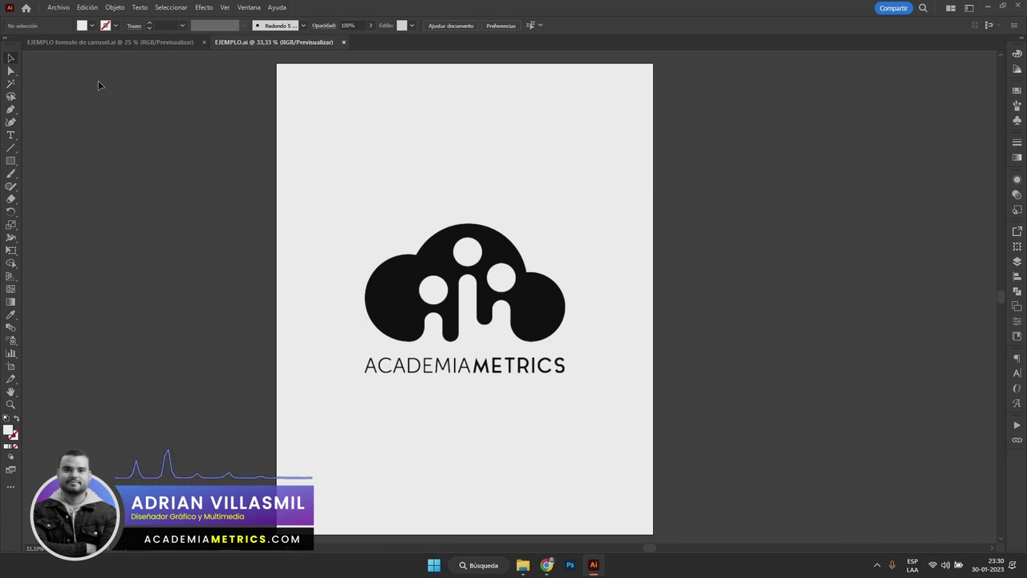
# Save the logo document as EJEMPLO in Adobe Illustrator (*.AI) format, replacing the existing file and keeping the Illustrator 2020 version options
pyautogui.click(63, 10)
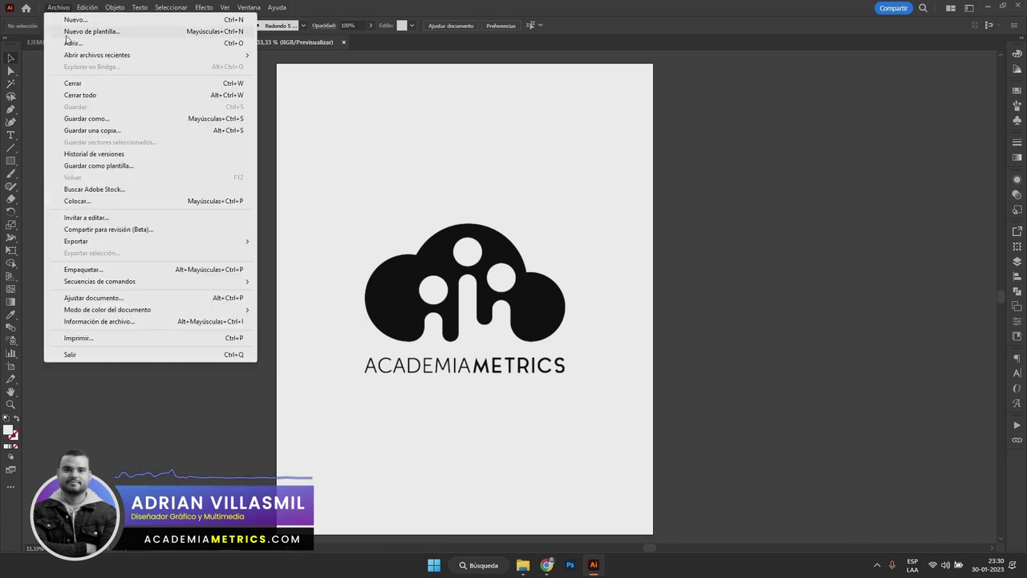
pyautogui.click(88, 118)
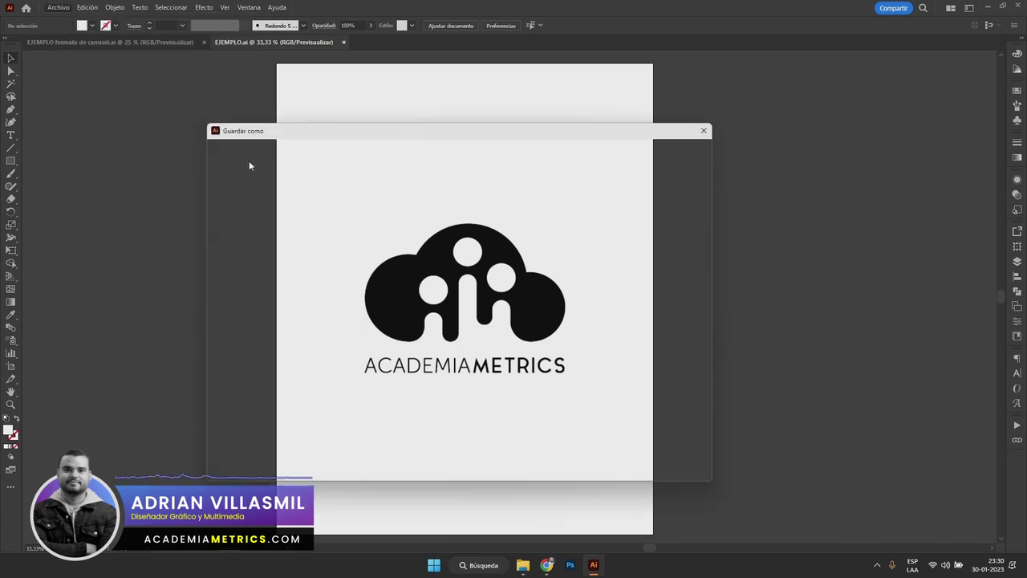
pyautogui.click(443, 282)
pyautogui.click(345, 372)
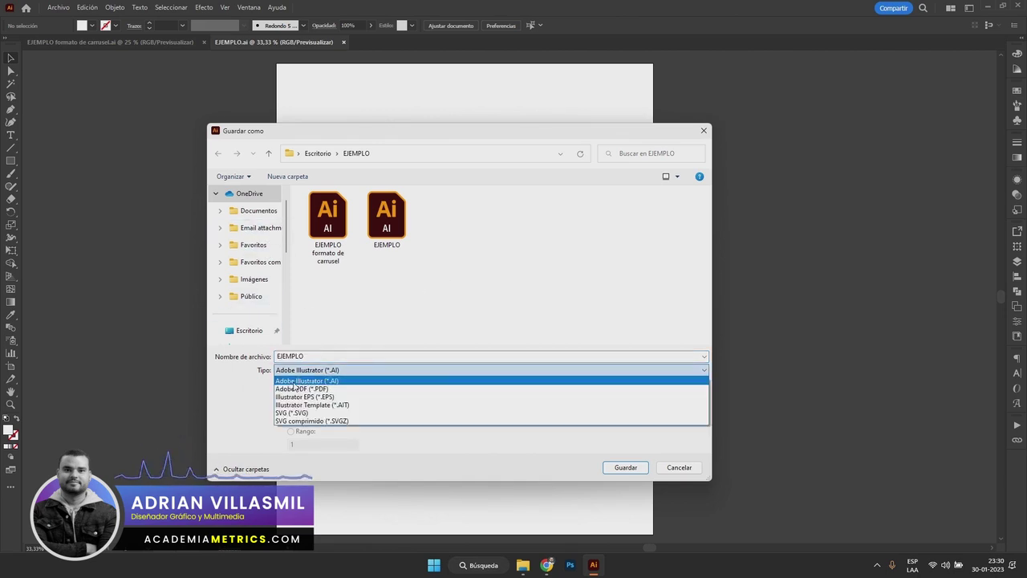
pyautogui.click(350, 369)
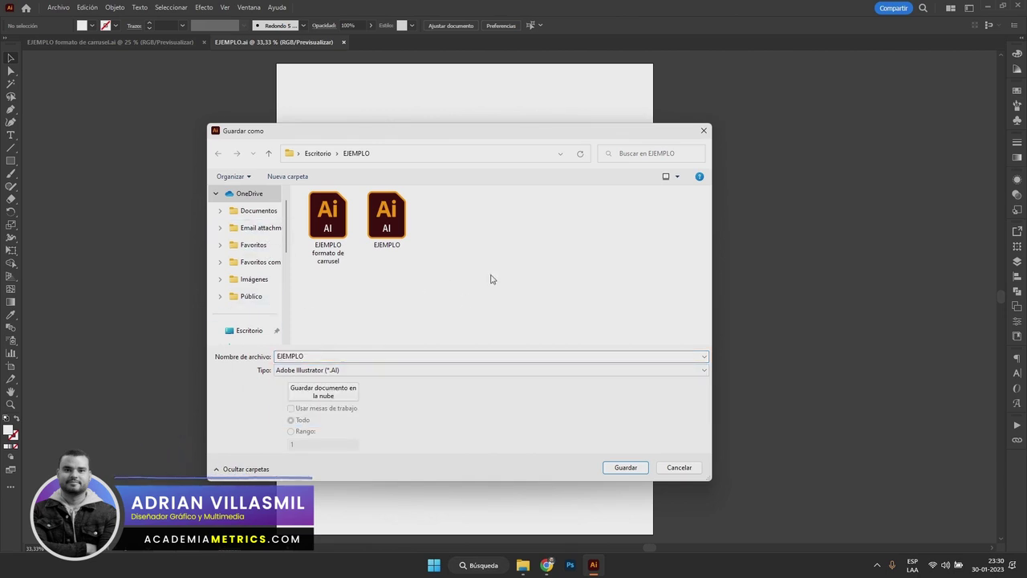
pyautogui.click(627, 470)
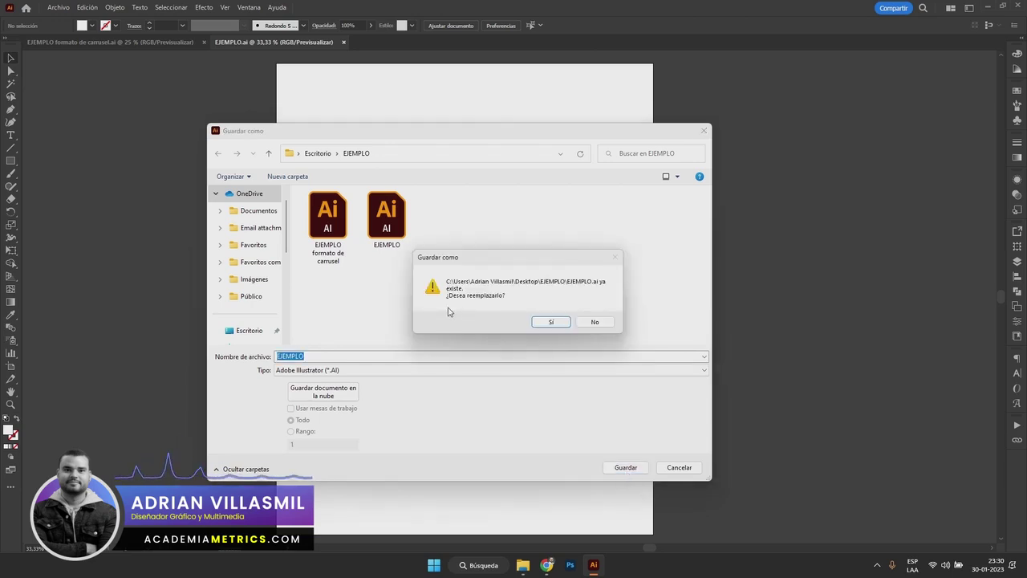
pyautogui.click(566, 324)
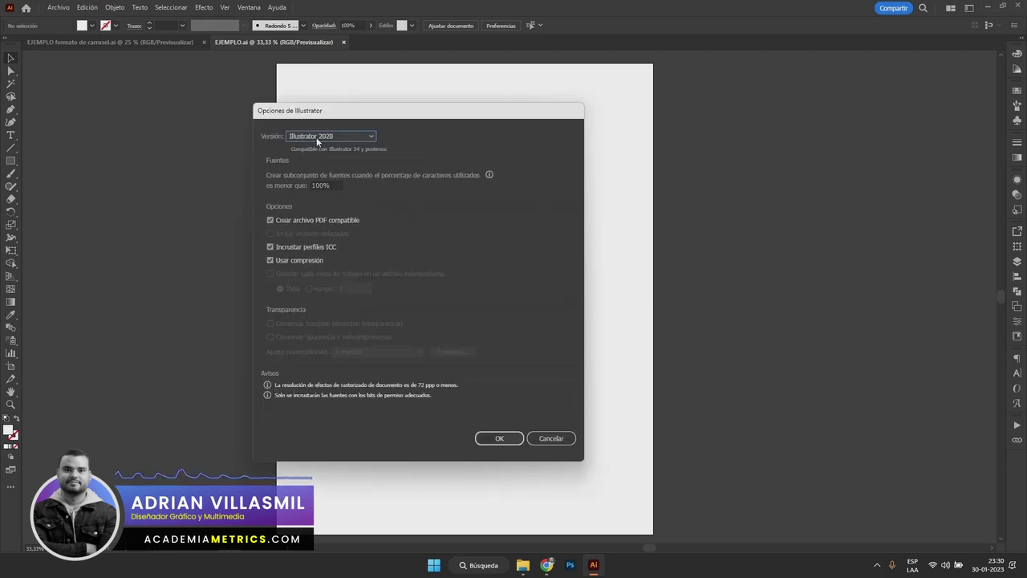
pyautogui.click(501, 439)
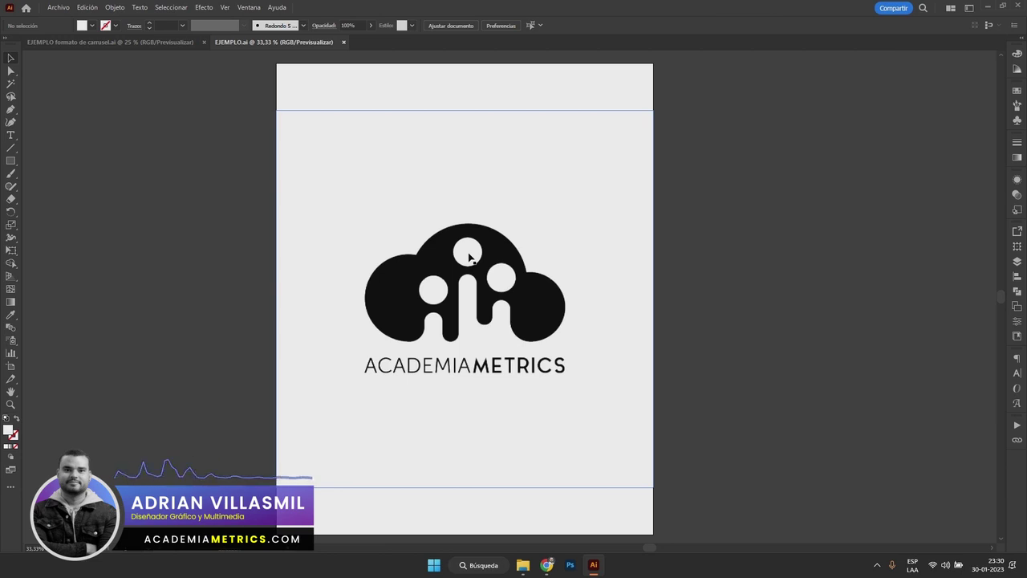
# Shift the logo image slightly off the artboard's centre, undo the move and deselect the image
pyautogui.moveTo(470, 257); pyautogui.dragTo(495, 247)
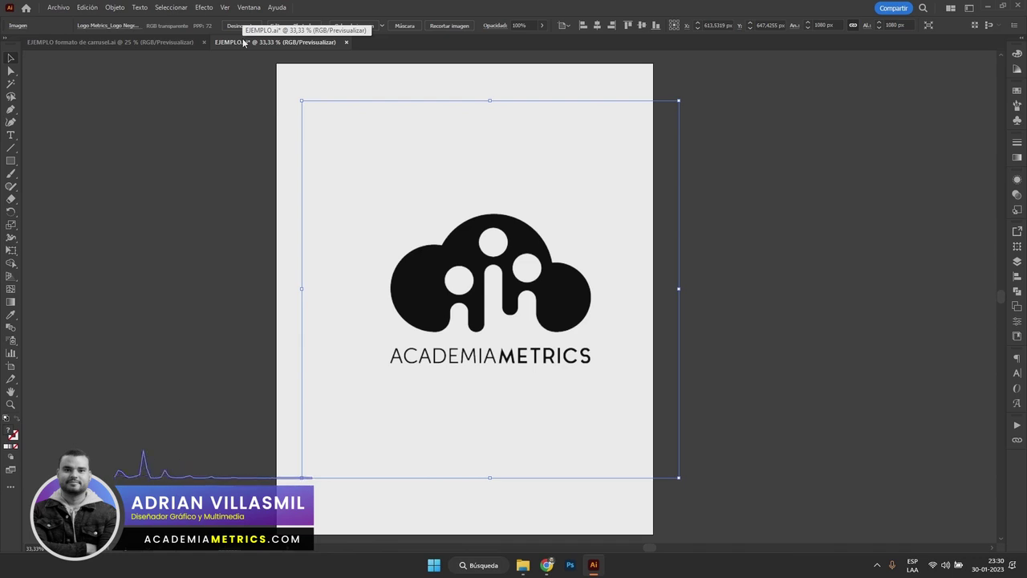
pyautogui.hotkey('ctrl', 'z')
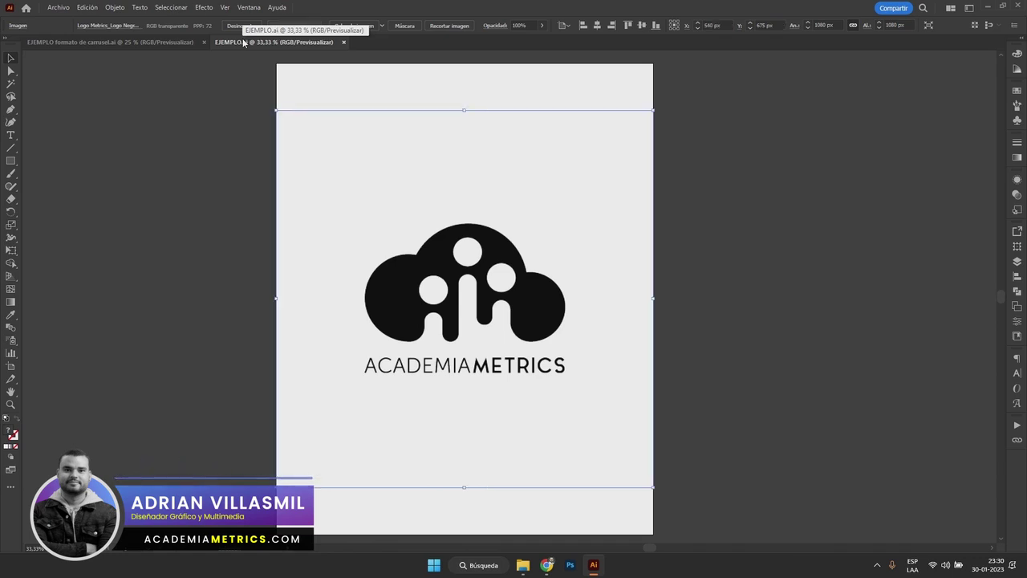
pyautogui.click(196, 108)
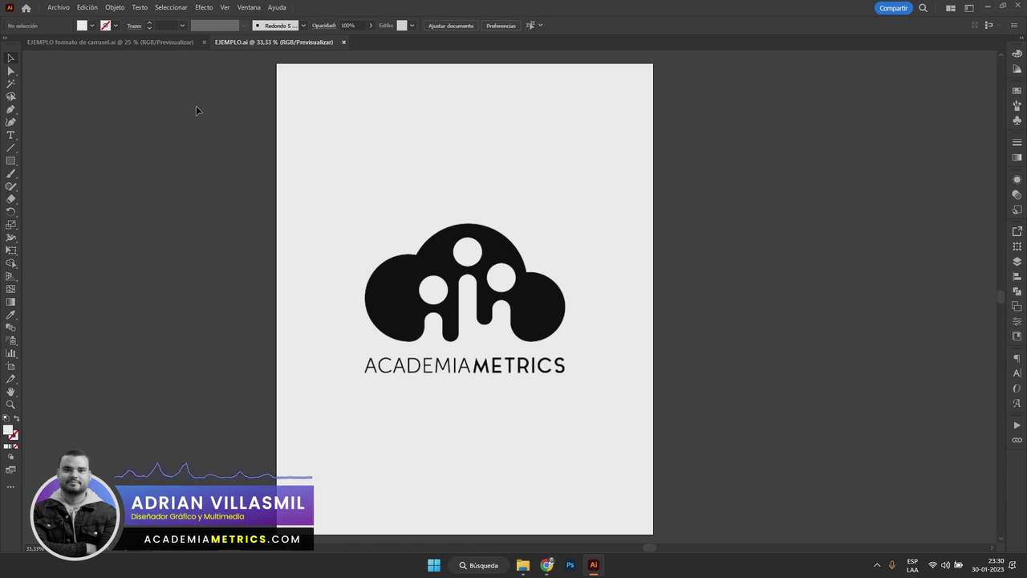
# Switch back and forth between the EJEMPLO formato de carrusel.ai and EJEMPLO.ai documents, ending on the logo document
pyautogui.click(173, 42)
pyautogui.click(243, 42)
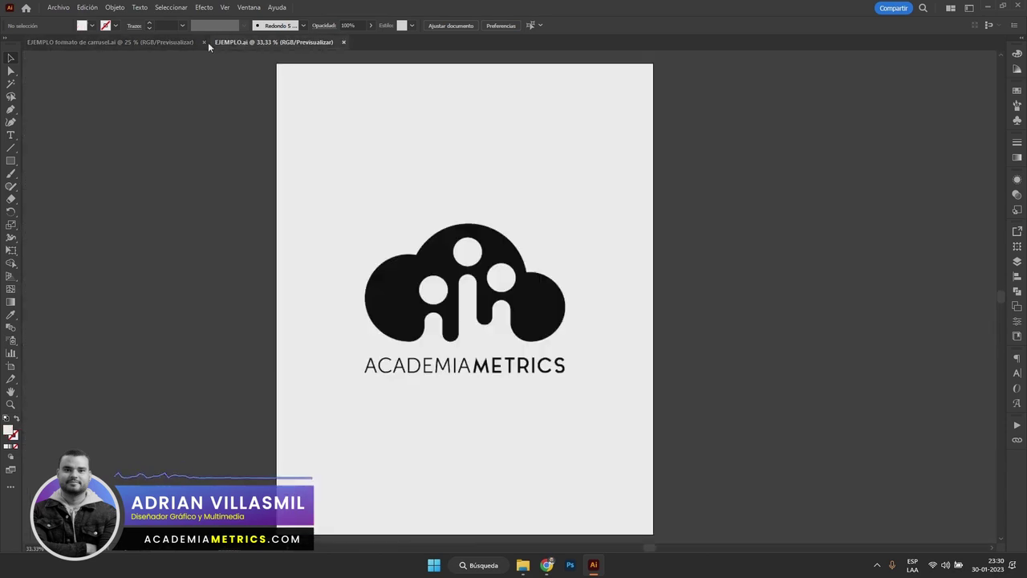
pyautogui.click(178, 42)
pyautogui.click(239, 41)
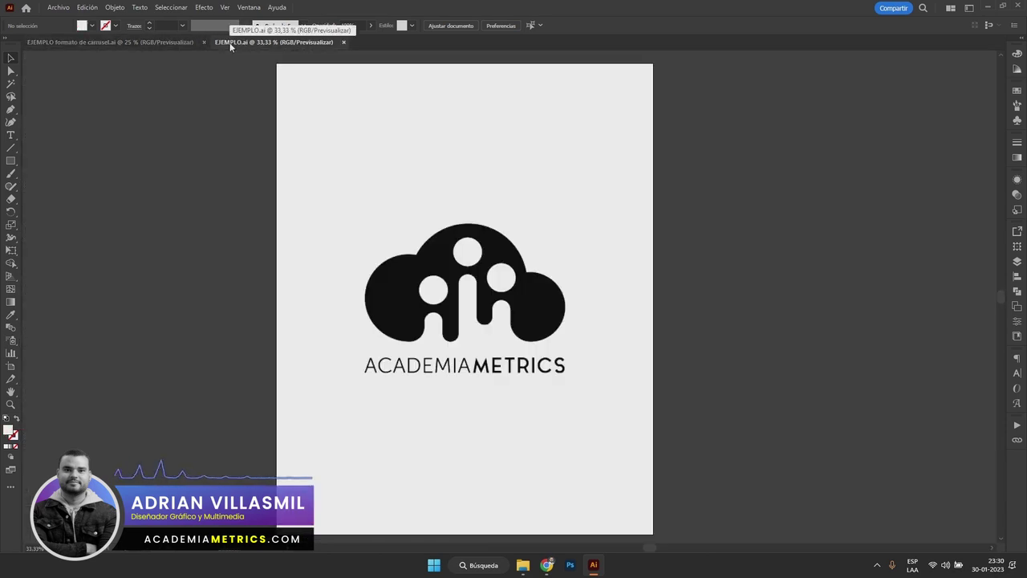
pyautogui.moveTo(234, 40); pyautogui.dragTo(241, 75)
pyautogui.moveTo(84, 43); pyautogui.dragTo(97, 90)
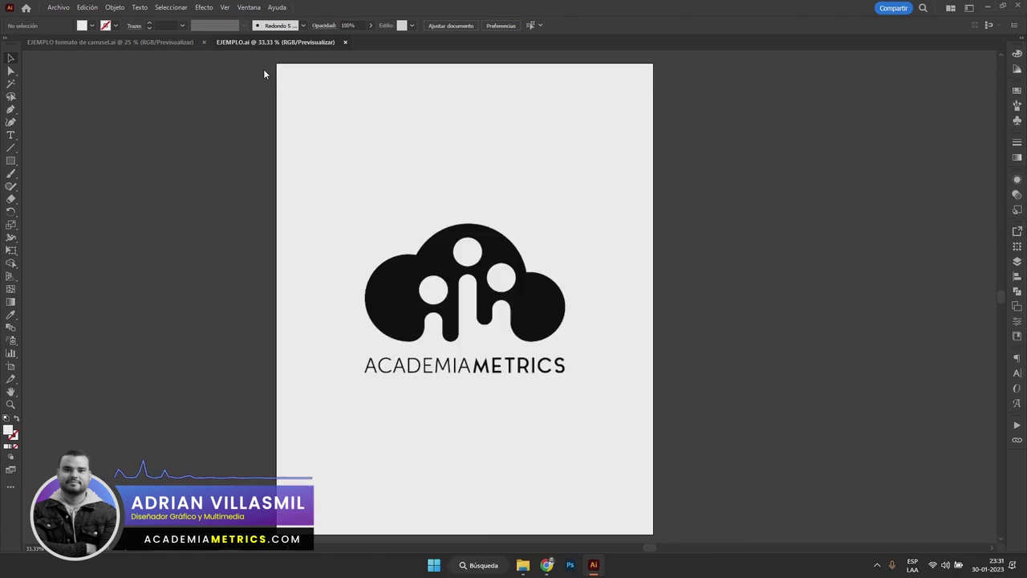
pyautogui.moveTo(273, 42)
pyautogui.mouseDown()
pyautogui.moveTo(274, 115)
pyautogui.moveTo(317, 116)
pyautogui.moveTo(263, 44)
pyautogui.moveTo(58, 44)
pyautogui.moveTo(268, 44)
pyautogui.mouseUp()
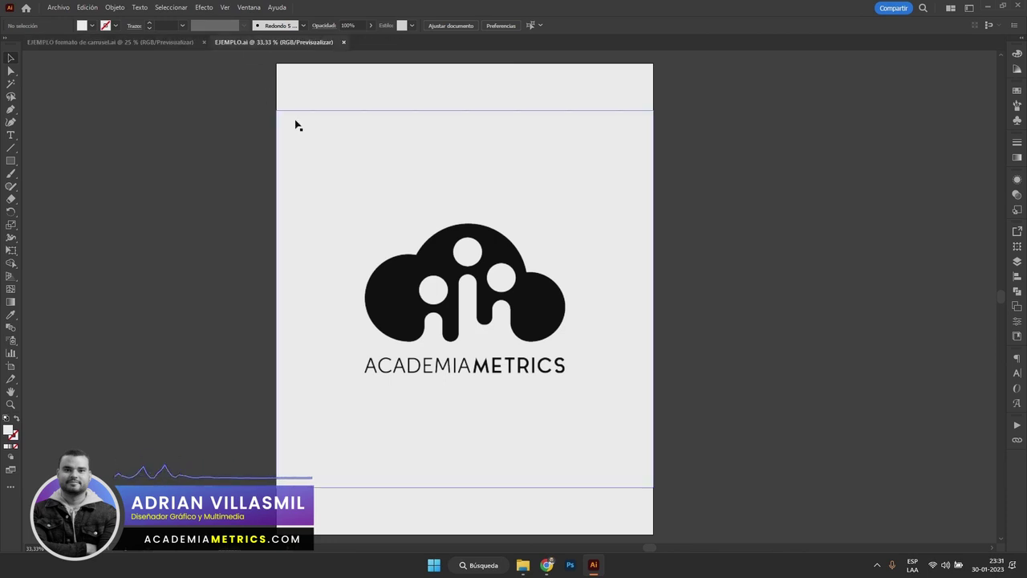
pyautogui.click(405, 186)
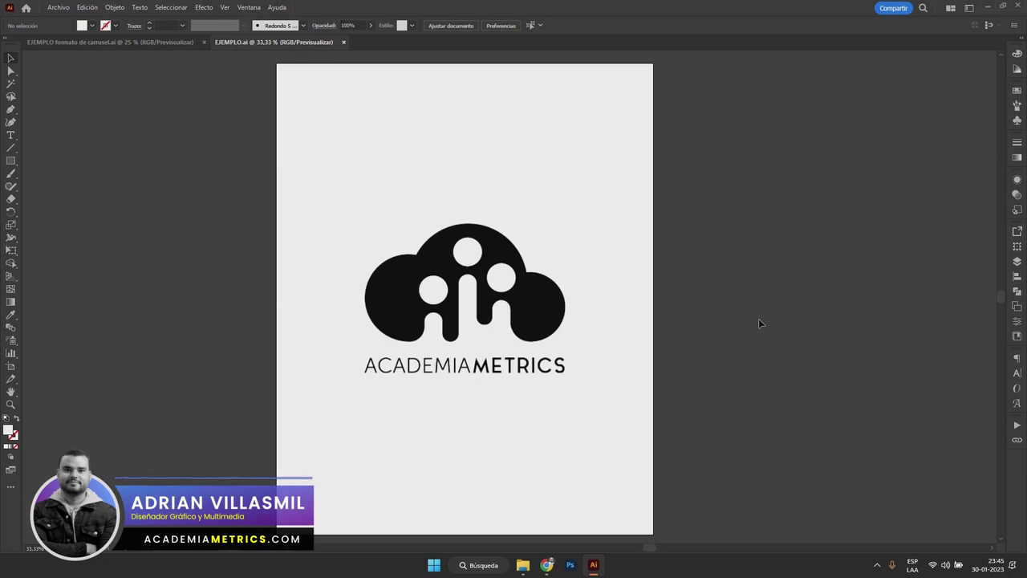
# Start exporting the logo document with Export As and set the file type to JPEG (*.JPG)
pyautogui.click(58, 8)
pyautogui.moveTo(103, 245)
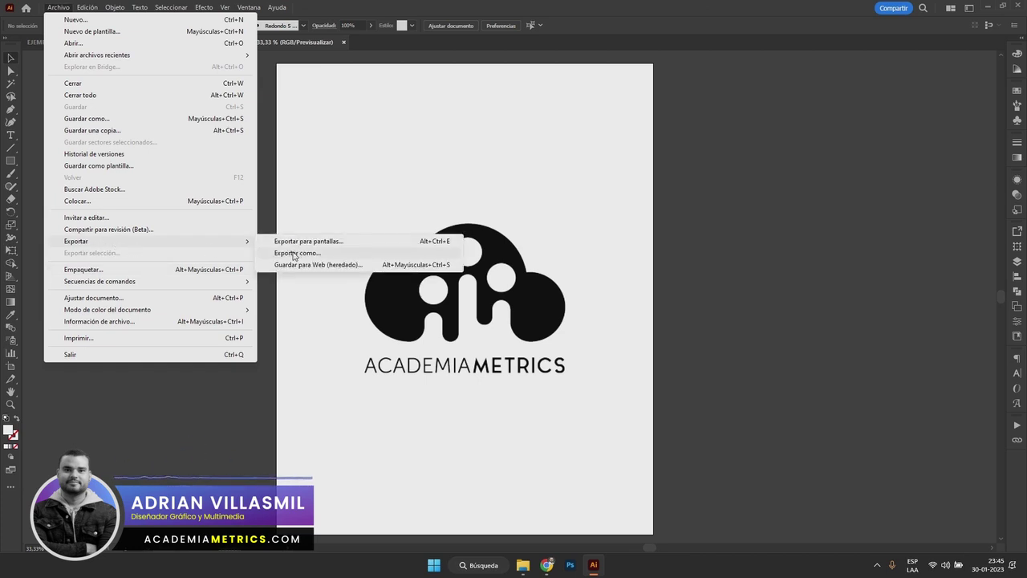
pyautogui.click(294, 254)
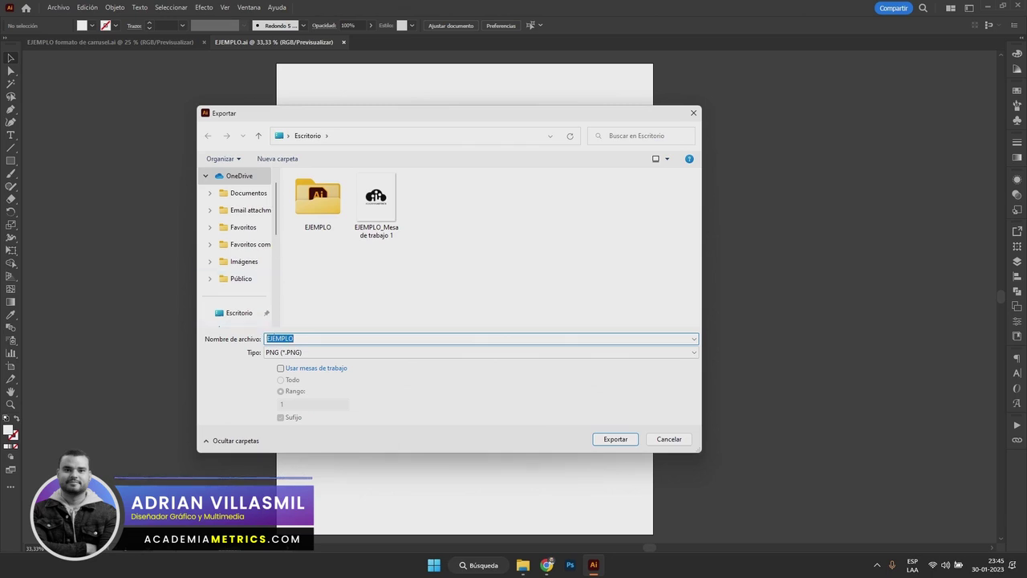
pyautogui.click(281, 353)
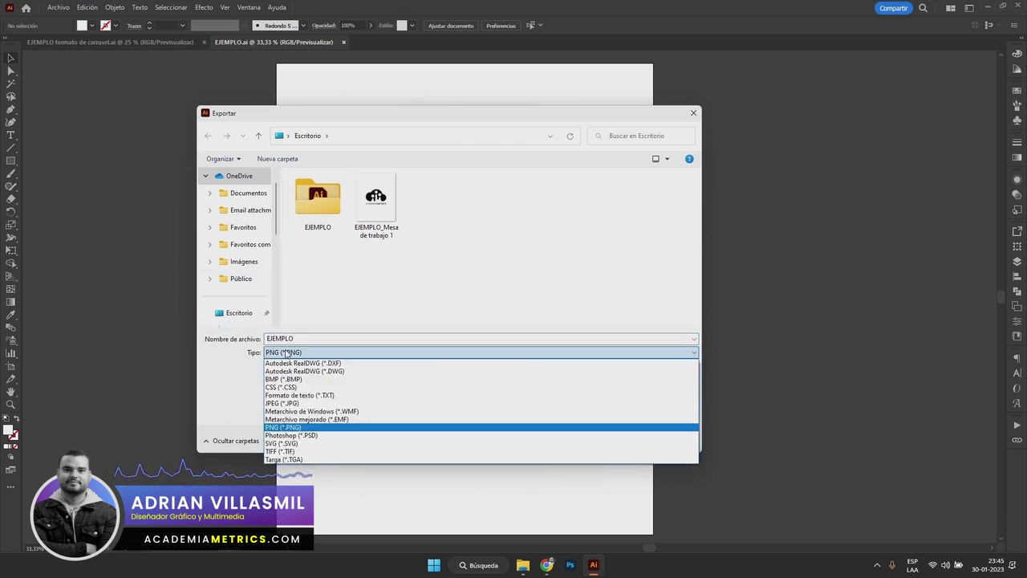
pyautogui.click(290, 403)
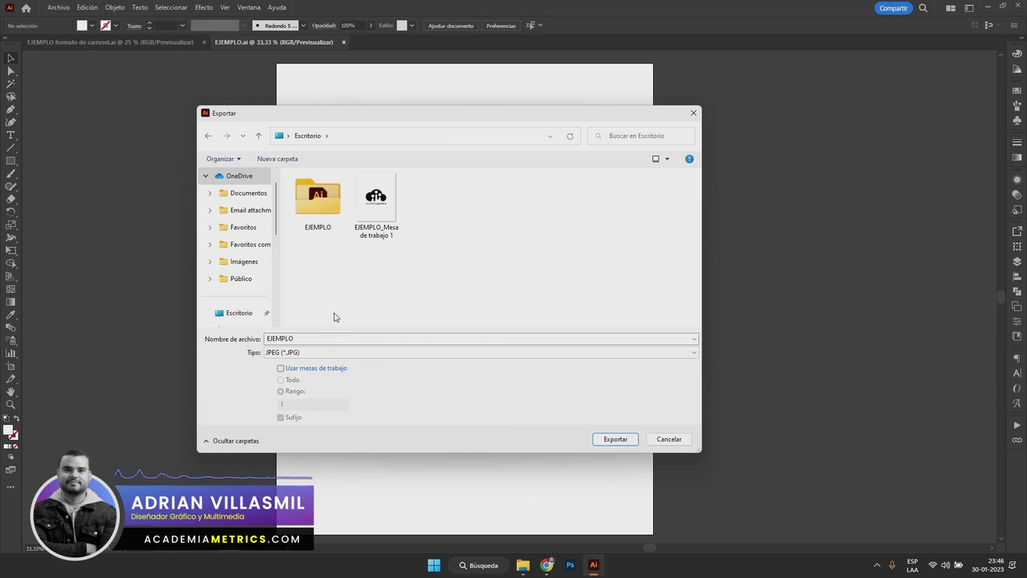
# Take the name of the existing EJEMPLO_Mesa de trabajo 1 file and shorten it to EJEMPLO
pyautogui.click(396, 197)
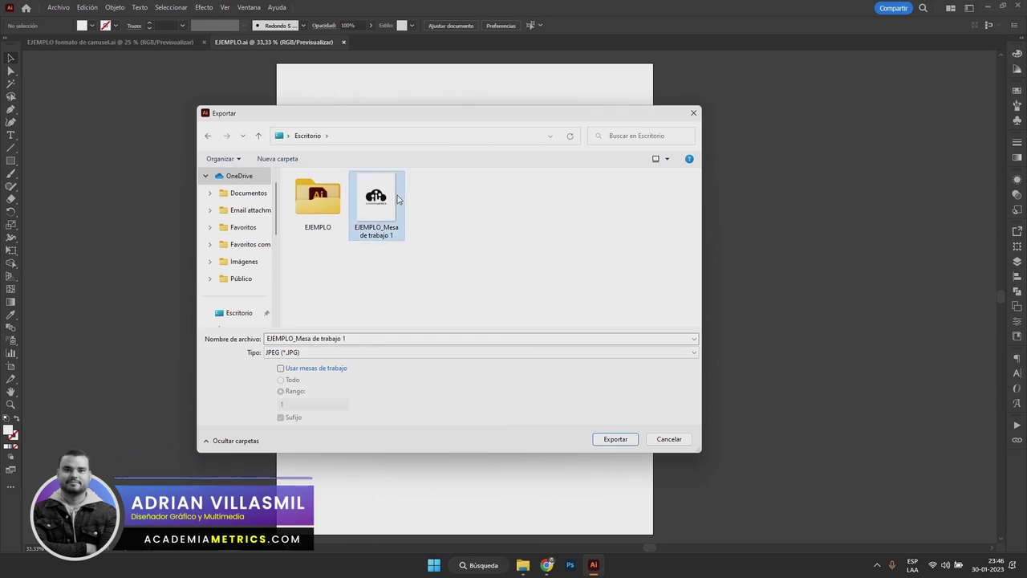
pyautogui.click(373, 353)
pyautogui.click(374, 341)
pyautogui.click(374, 339)
pyautogui.click(354, 340)
pyautogui.press('BackSpace')
pyautogui.press('BackSpace')
pyautogui.press('BackSpace')
pyautogui.press('BackSpace')
pyautogui.press('BackSpace')
pyautogui.press('BackSpace')
pyautogui.press('BackSpace')
pyautogui.press('BackSpace')
pyautogui.press('BackSpace')
pyautogui.press('BackSpace')
pyautogui.press('BackSpace')
pyautogui.press('BackSpace')
pyautogui.press('BackSpace')
pyautogui.press('BackSpace')
pyautogui.press('BackSpace')
pyautogui.press('BackSpace')
pyautogui.press('BackSpace')
pyautogui.press('BackSpace')
pyautogui.press('Escape')
# Enable exporting by artboards with range 1 and the suffix, and export the JPEG to the Escritorio folder
pyautogui.moveTo(526, 116); pyautogui.dragTo(768, 122)
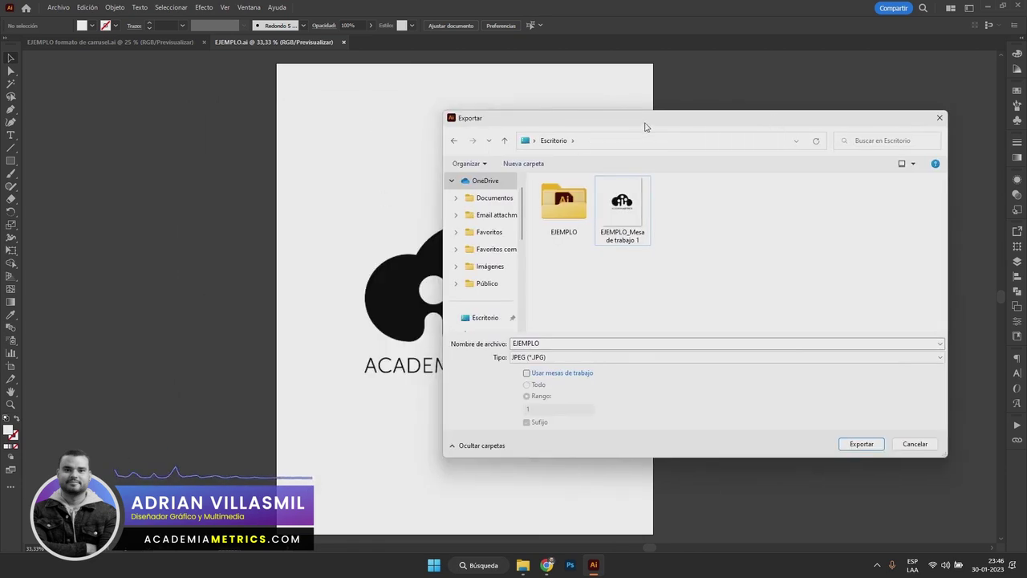
pyautogui.moveTo(647, 126); pyautogui.dragTo(390, 127)
pyautogui.scroll(-3, 251, 265)
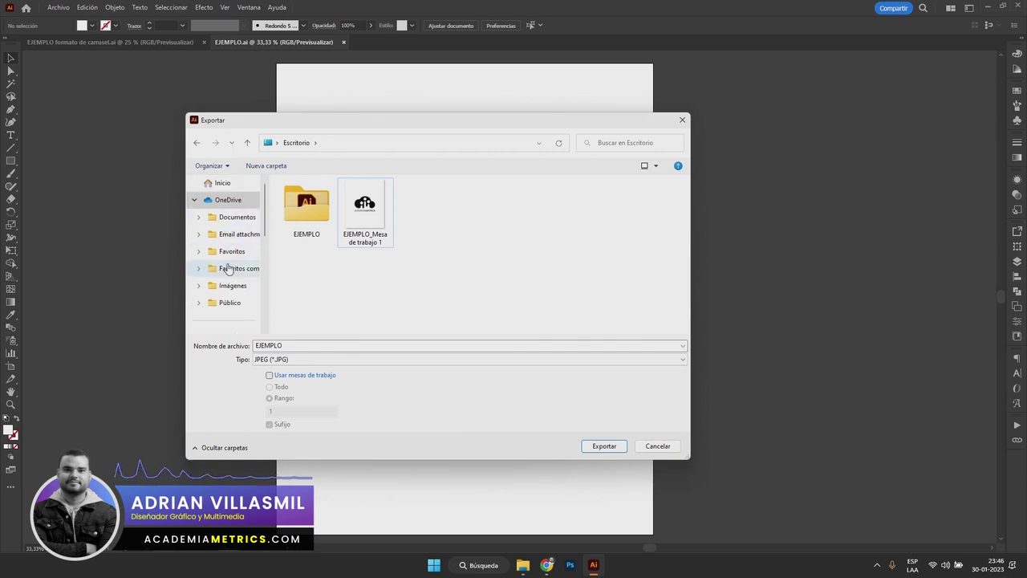
pyautogui.click(284, 377)
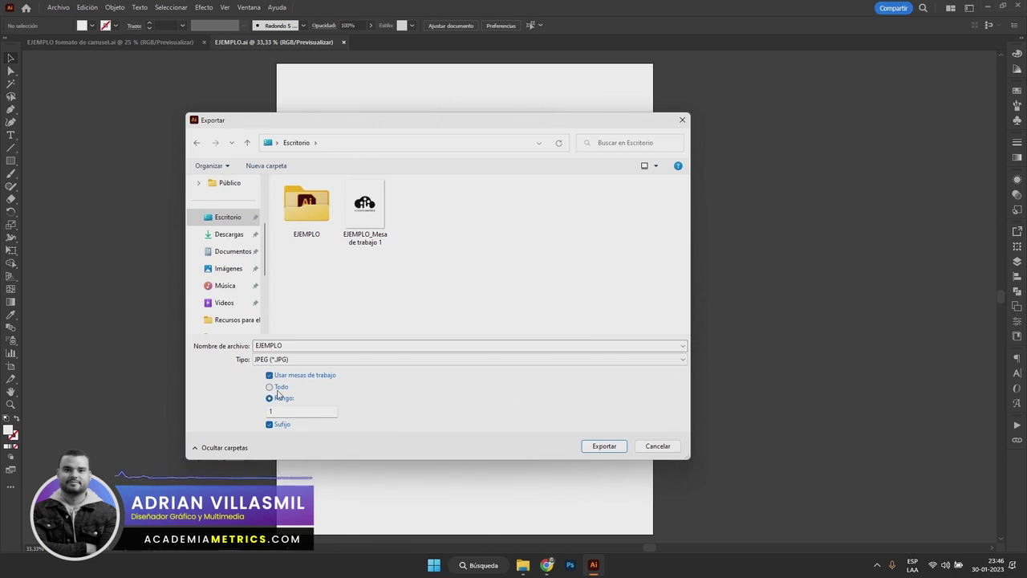
pyautogui.click(279, 391)
pyautogui.click(279, 399)
pyautogui.click(287, 412)
pyautogui.click(594, 447)
pyautogui.click(594, 448)
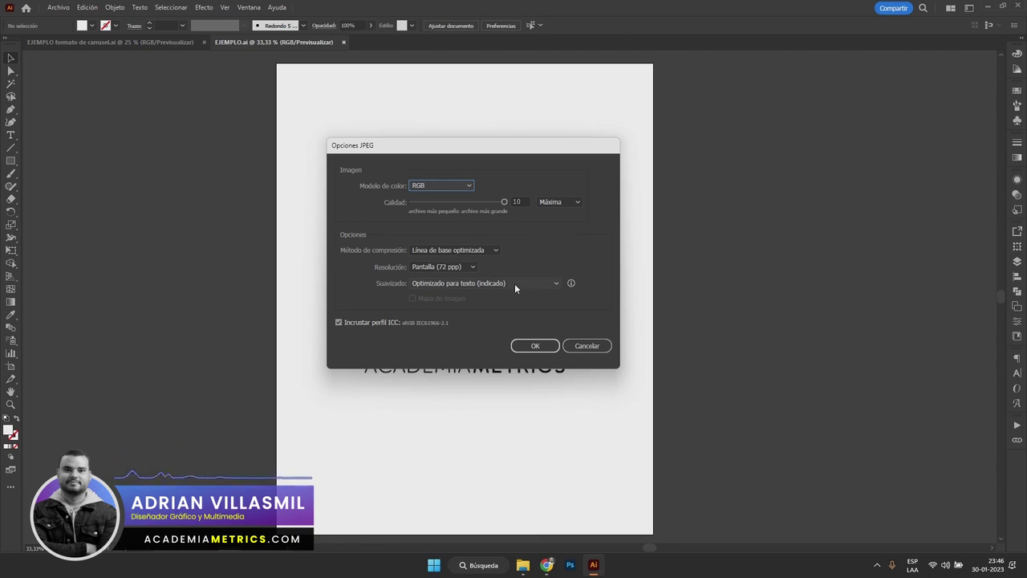
# Finish the JPEG export with quality 10 (Máxima), resolution Pantalla (72 ppp) and smoothing Optimizado para ilustraciones (supermuestreo)
pyautogui.moveTo(459, 152)
pyautogui.mouseDown()
pyautogui.moveTo(462, 161)
pyautogui.moveTo(436, 139)
pyautogui.moveTo(449, 161)
pyautogui.mouseUp()
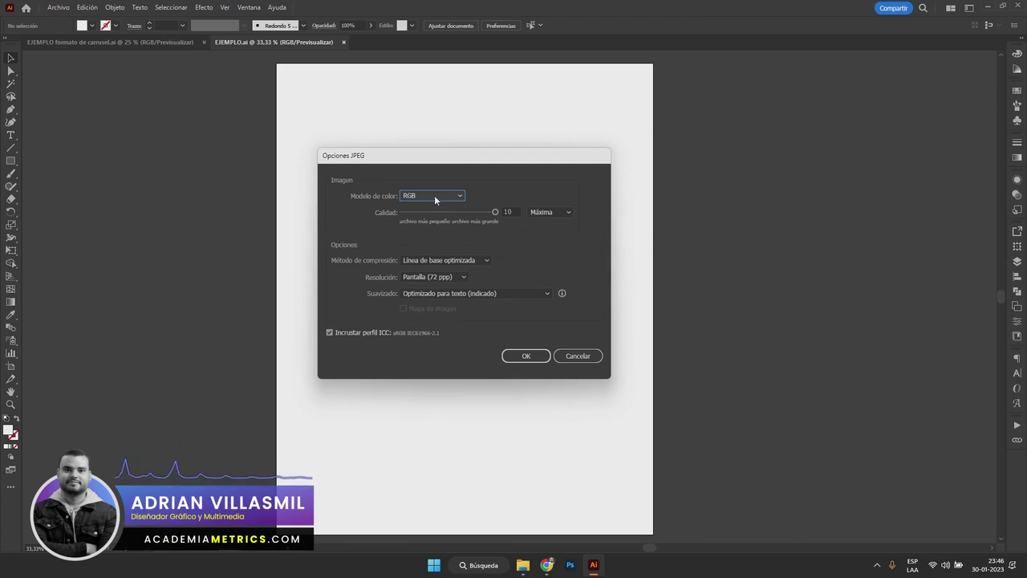
pyautogui.click(494, 212)
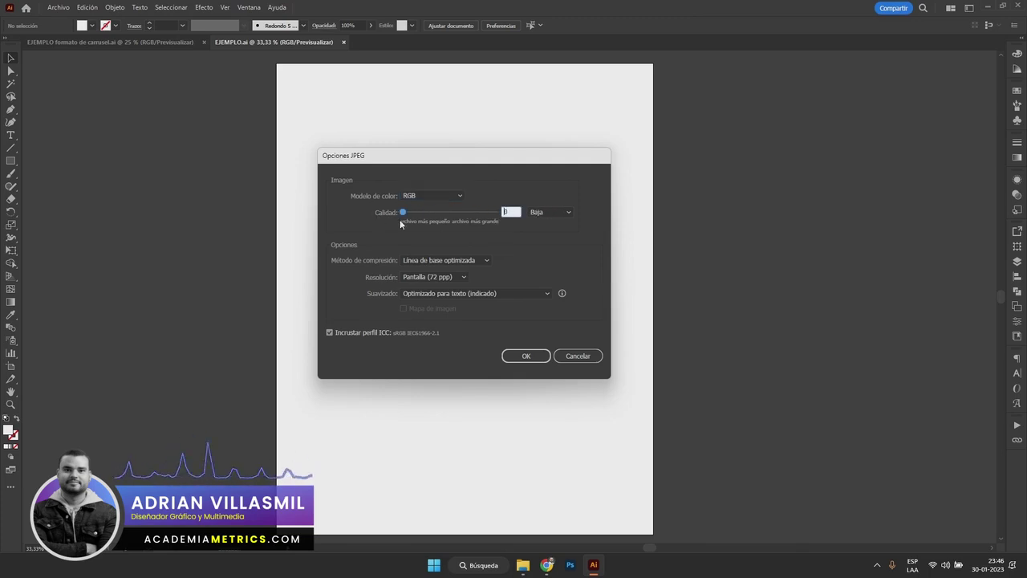
pyautogui.click(463, 278)
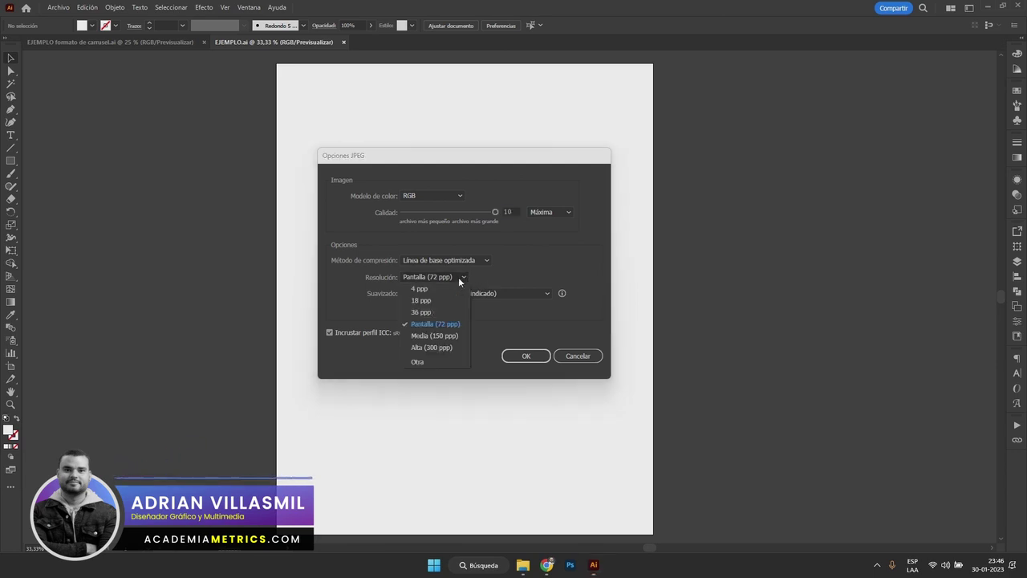
pyautogui.click(462, 278)
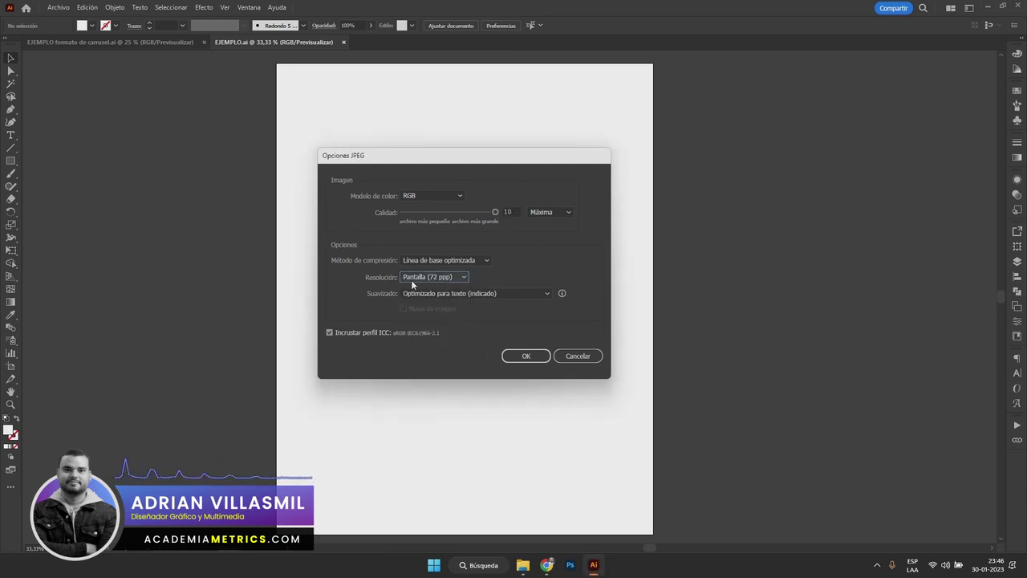
pyautogui.click(466, 293)
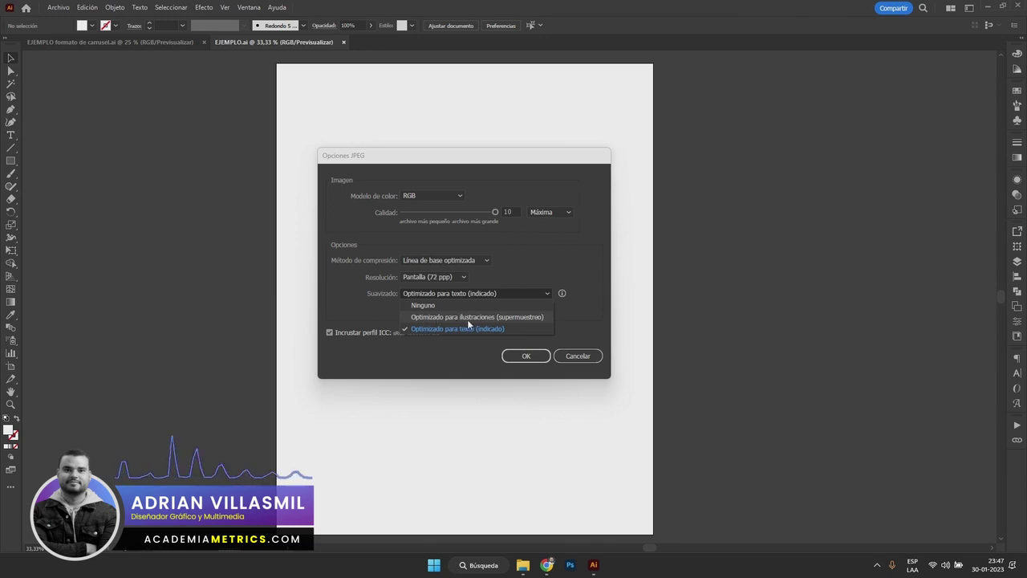
pyautogui.click(472, 318)
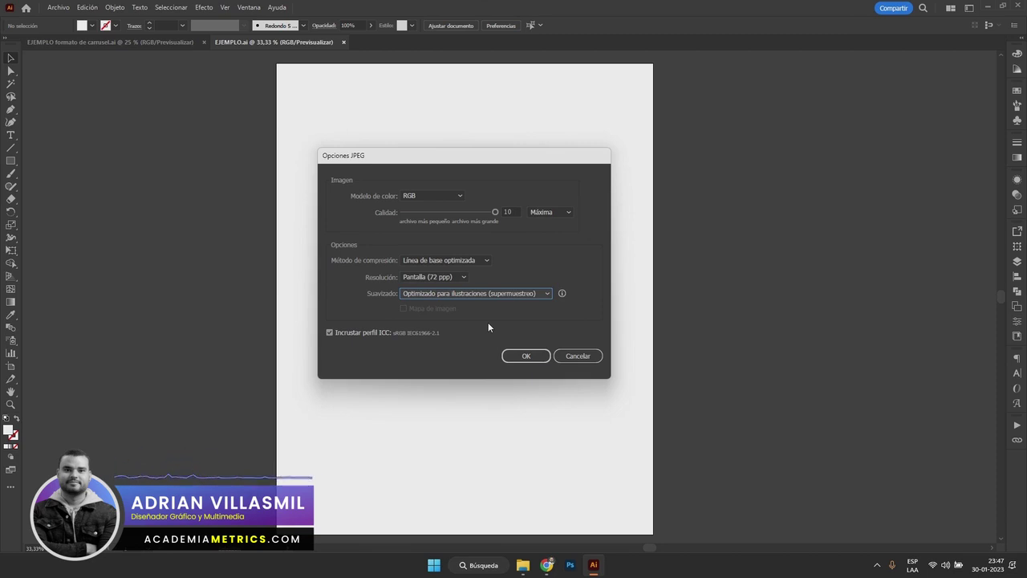
pyautogui.click(526, 356)
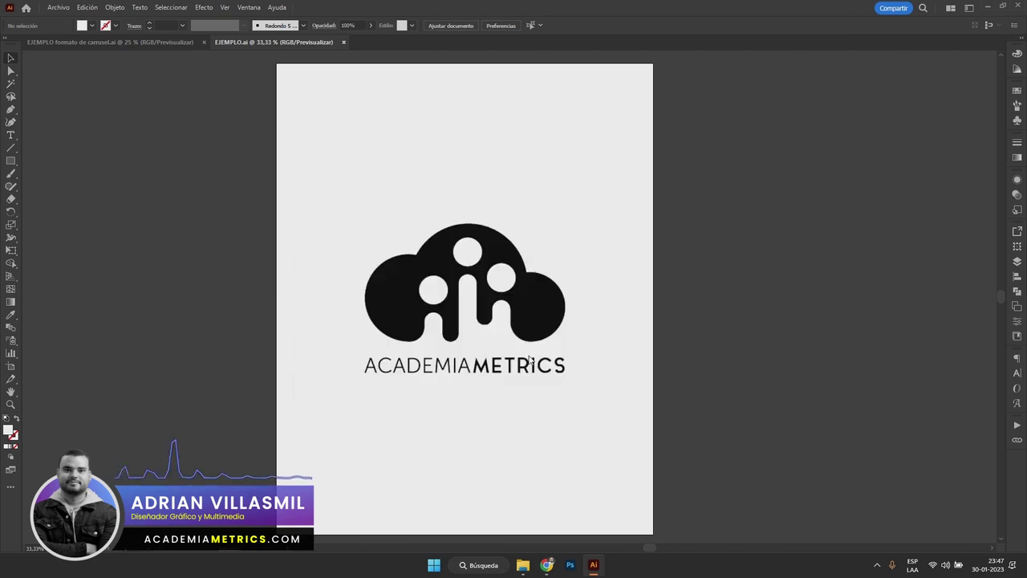
# View the exported EJEMPLO_Mesa de trabajo 1.jpg from the desktop and switch back to Illustrator
pyautogui.press('super+d')
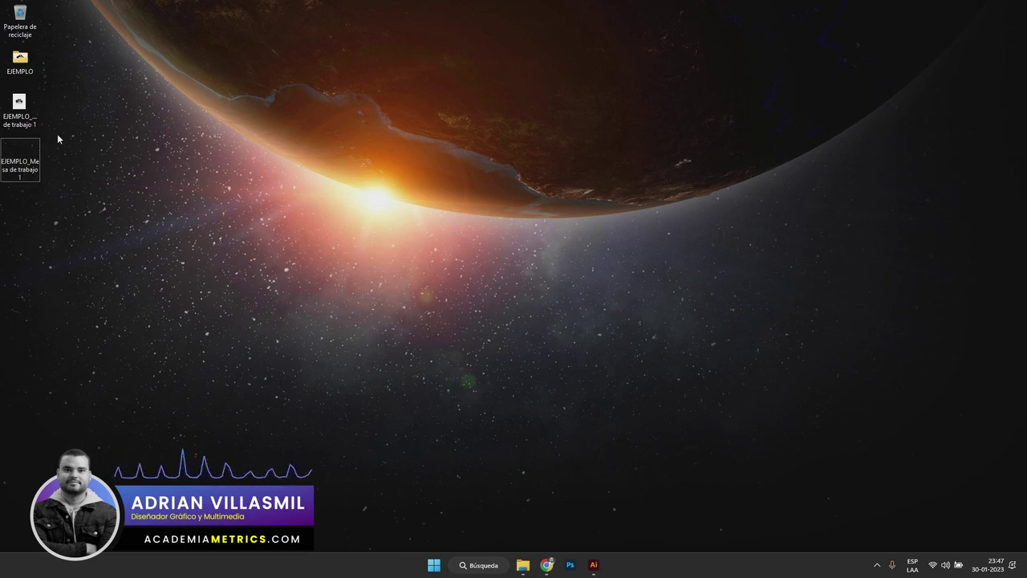
pyautogui.click(20, 111)
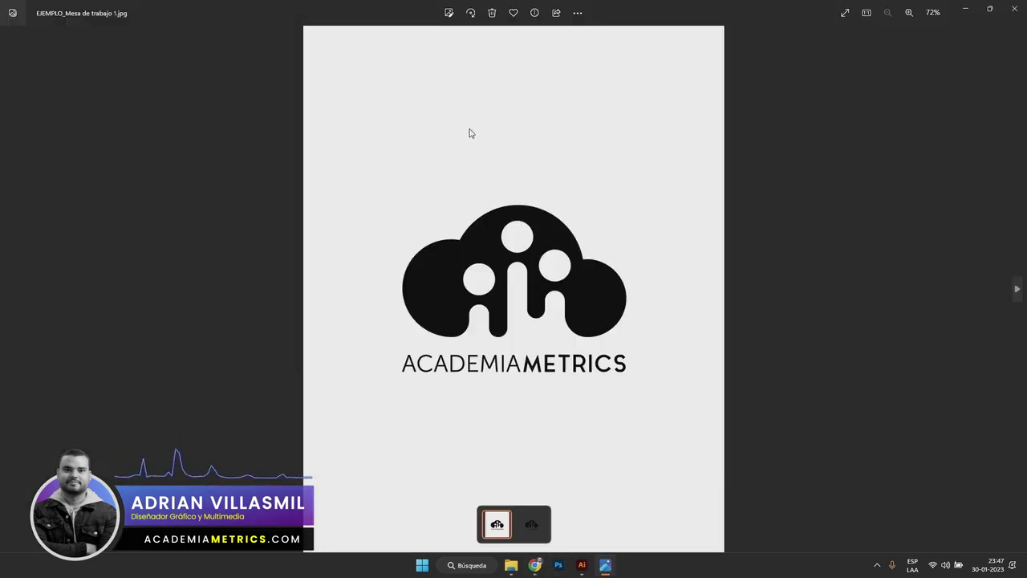
pyautogui.hotkey('alt', 'Tab')
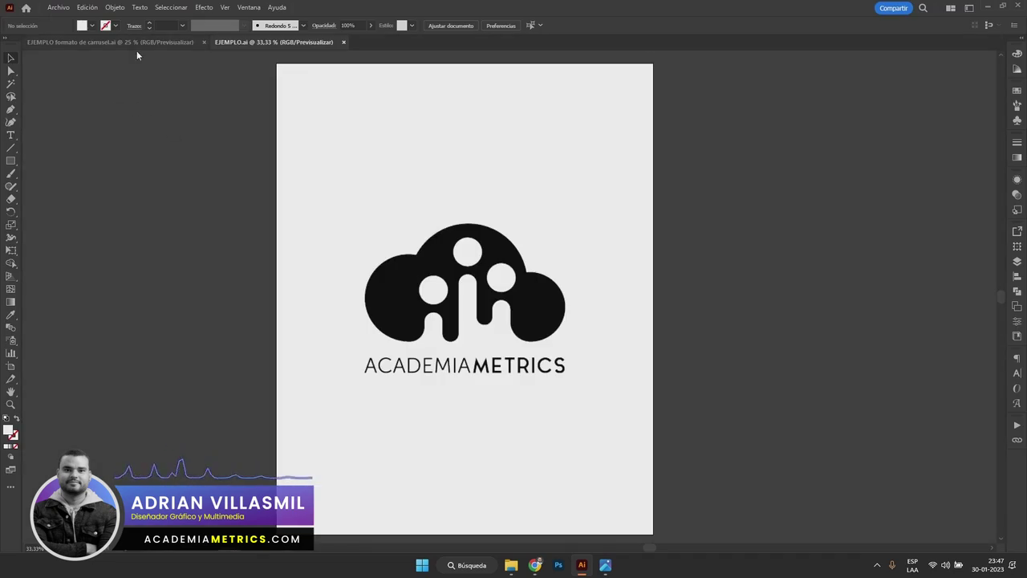
pyautogui.moveTo(498, 281); pyautogui.dragTo(688, 214)
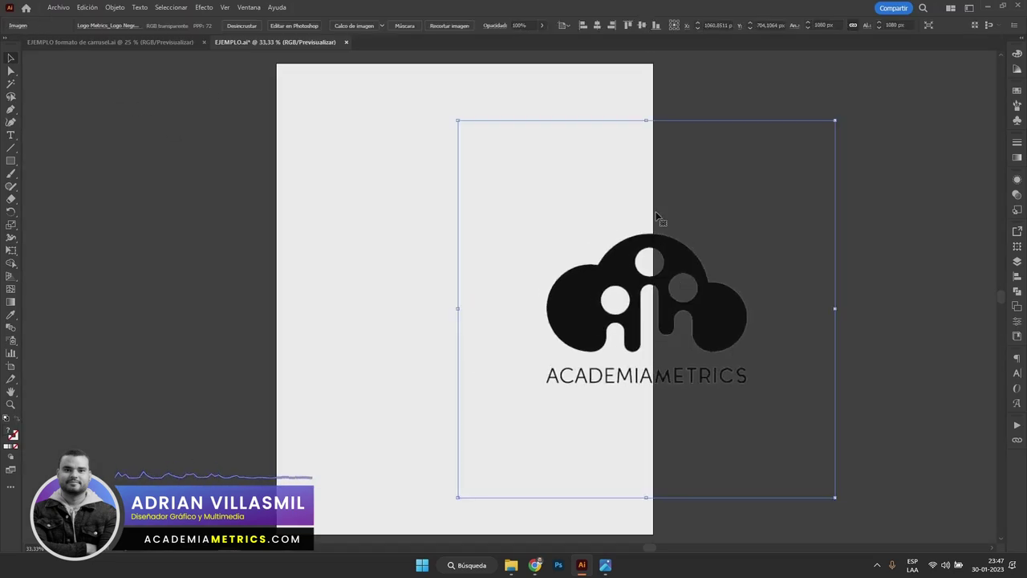
pyautogui.hotkey('ctrl', 'z')
pyautogui.click(285, 88)
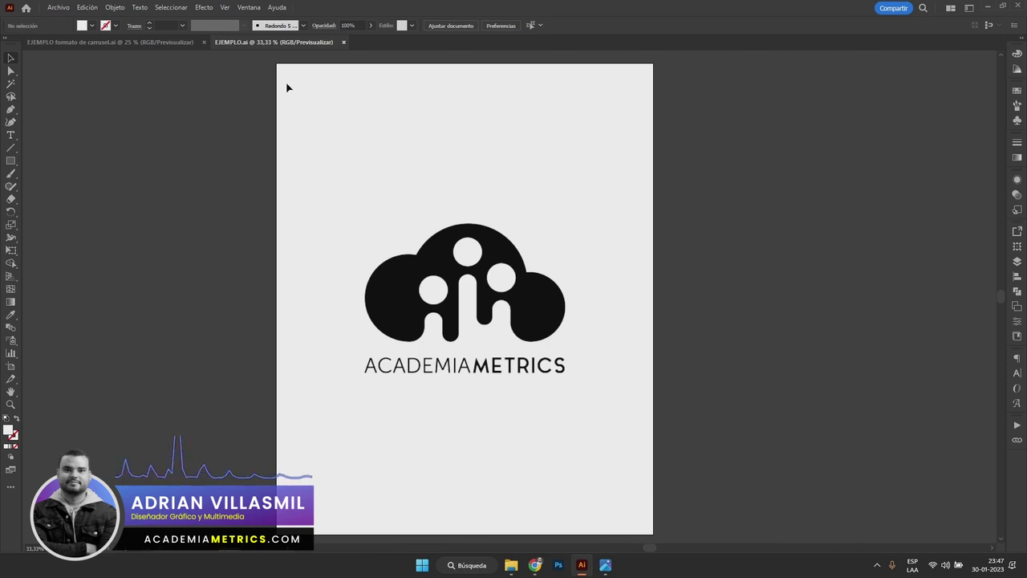
# Start exporting the logo document with Export As and set the file type to PNG (*.PNG)
pyautogui.click(60, 11)
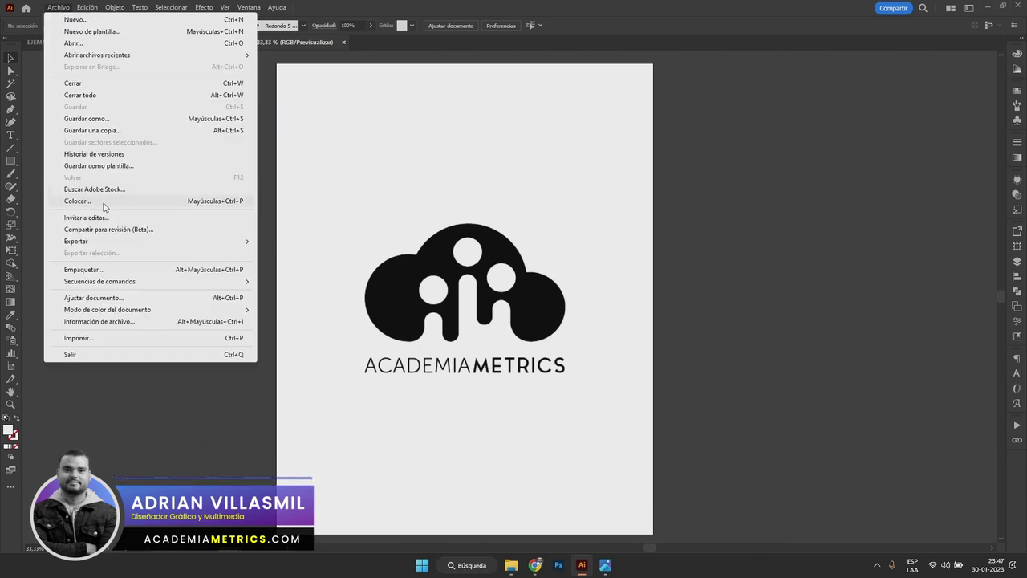
pyautogui.moveTo(132, 241)
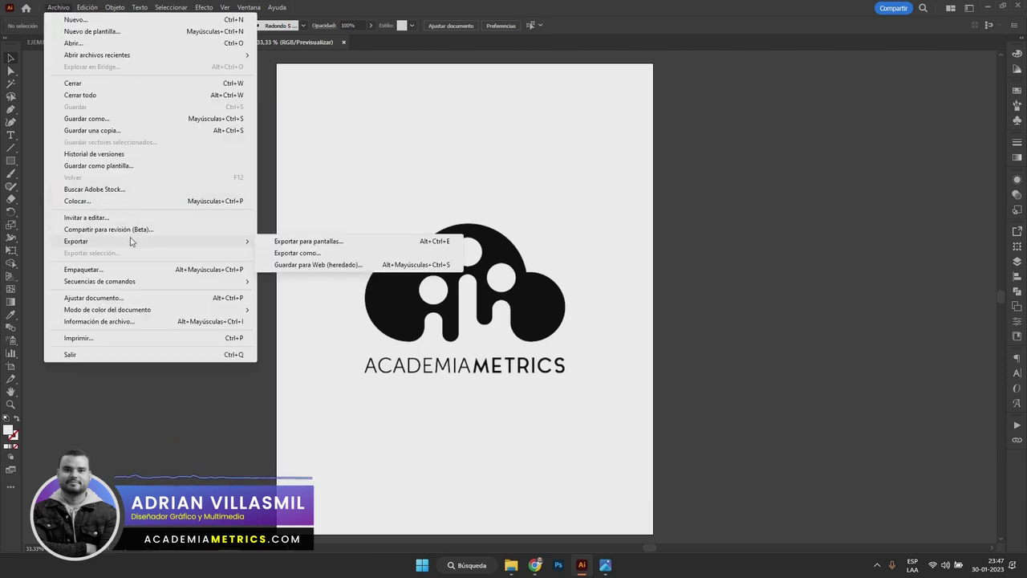
pyautogui.click(299, 254)
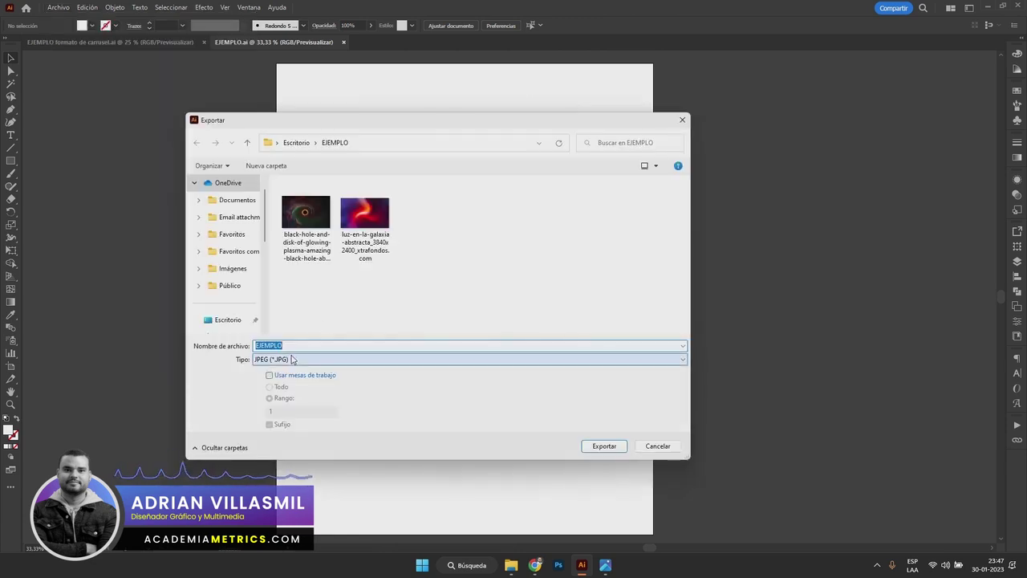
pyautogui.click(293, 361)
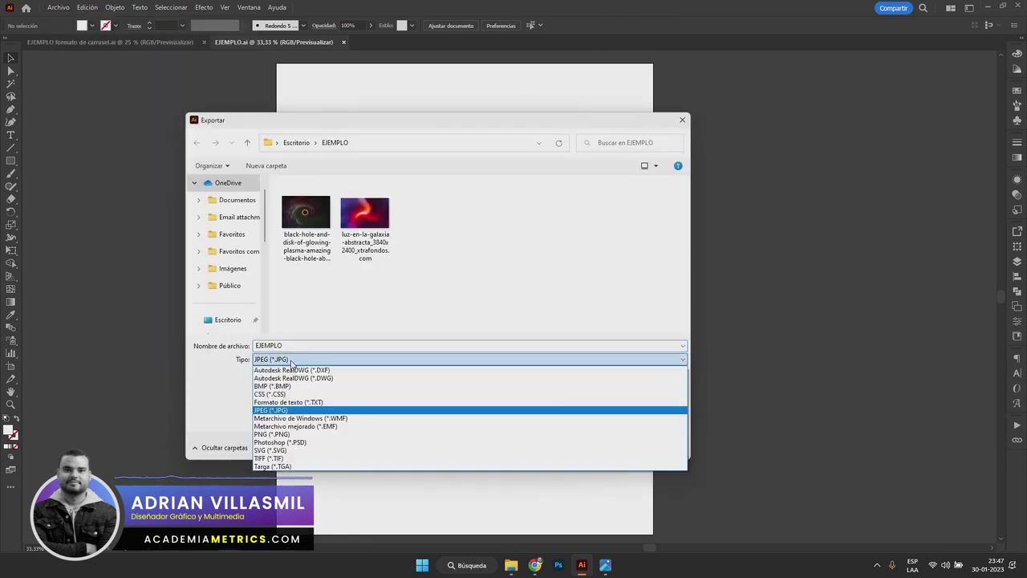
pyautogui.click(272, 434)
# Export the PNG as EJEMPLO to the Escritorio folder, using artboards with range 1 and the suffix
pyautogui.scroll(-2, 213, 252)
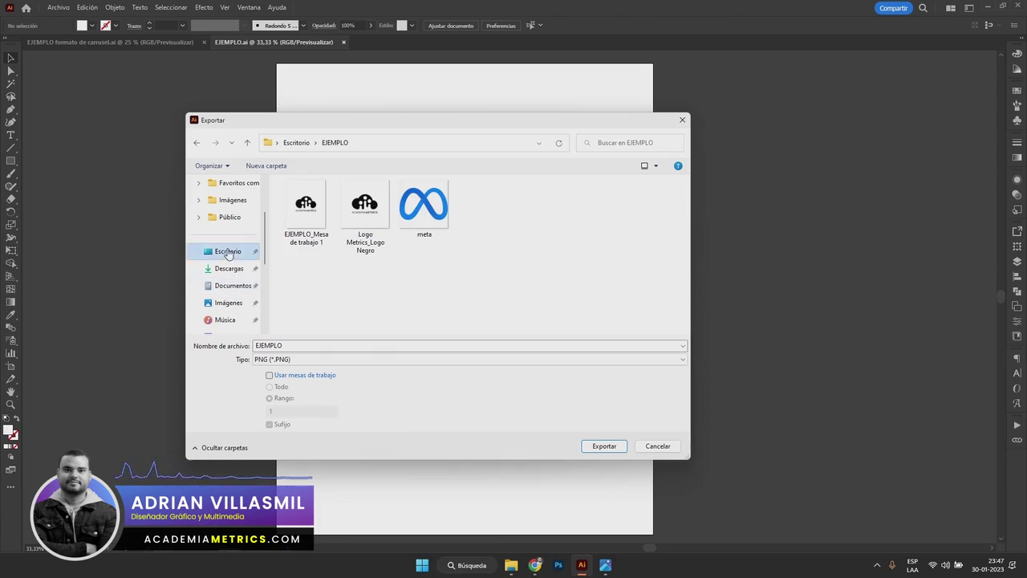
pyautogui.click(228, 253)
pyautogui.click(301, 344)
pyautogui.click(305, 346)
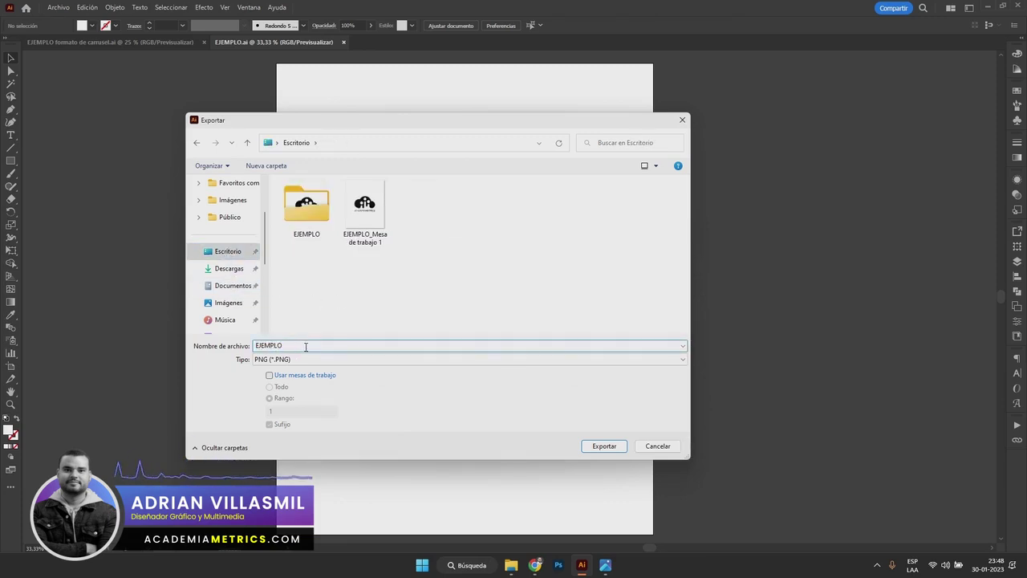
pyautogui.click(311, 376)
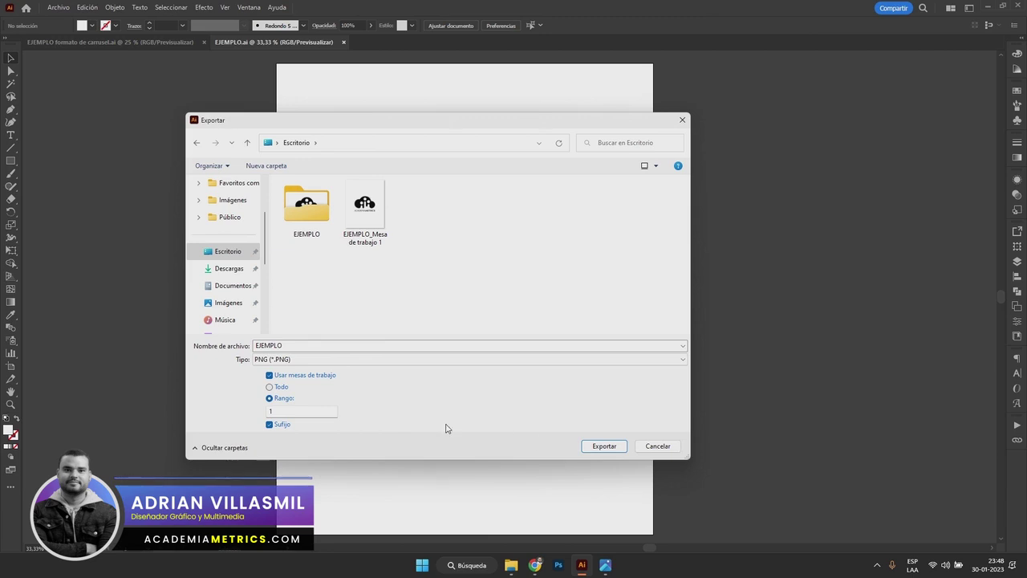
pyautogui.click(603, 446)
# Keep the PNG resolution at Pantalla (72 ppp) and set smoothing to Optimizado para ilustraciones (supermuestreo)
pyautogui.moveTo(439, 173)
pyautogui.mouseDown()
pyautogui.moveTo(414, 175)
pyautogui.moveTo(435, 170)
pyautogui.mouseUp()
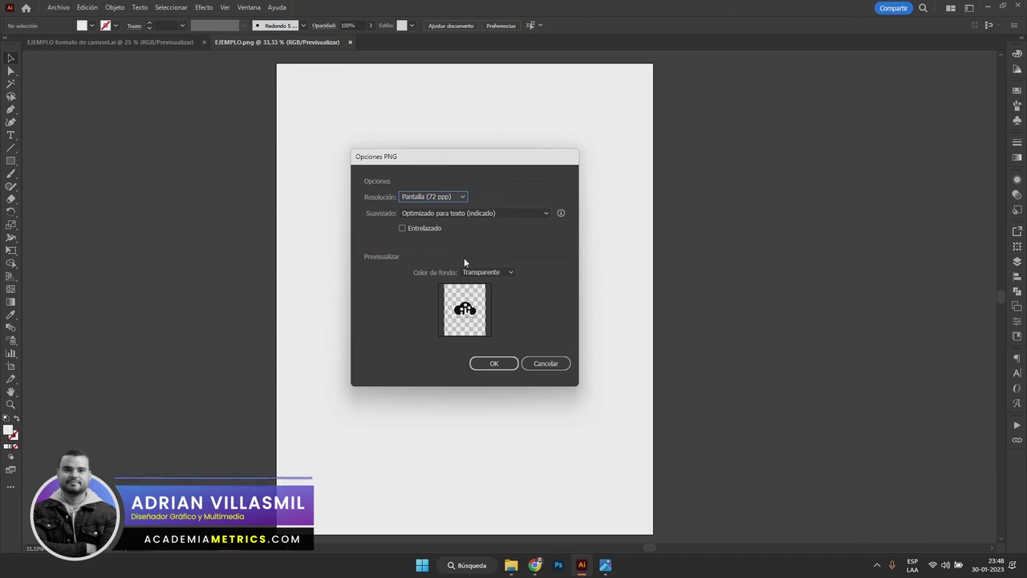
pyautogui.click(462, 197)
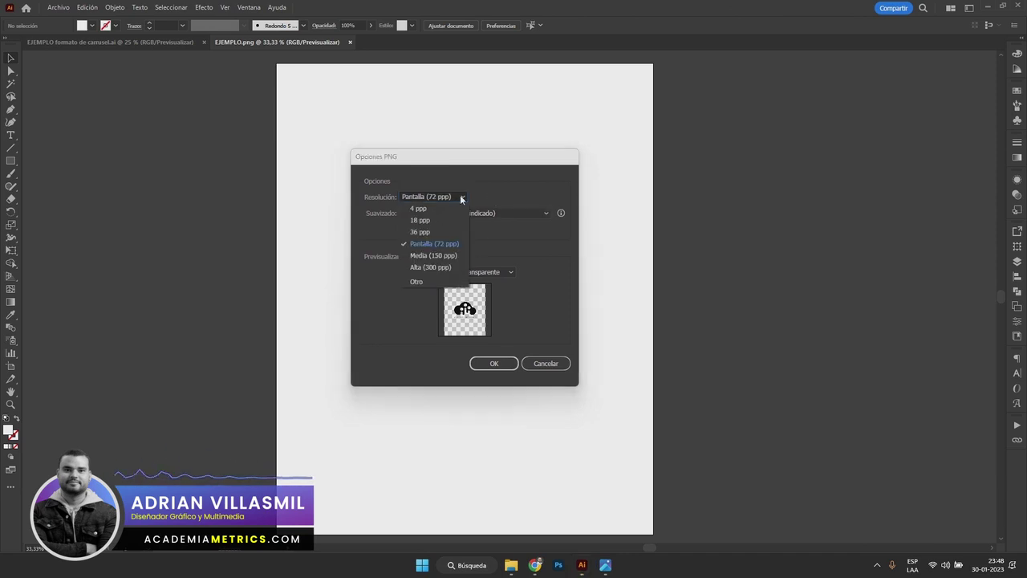
pyautogui.click(462, 197)
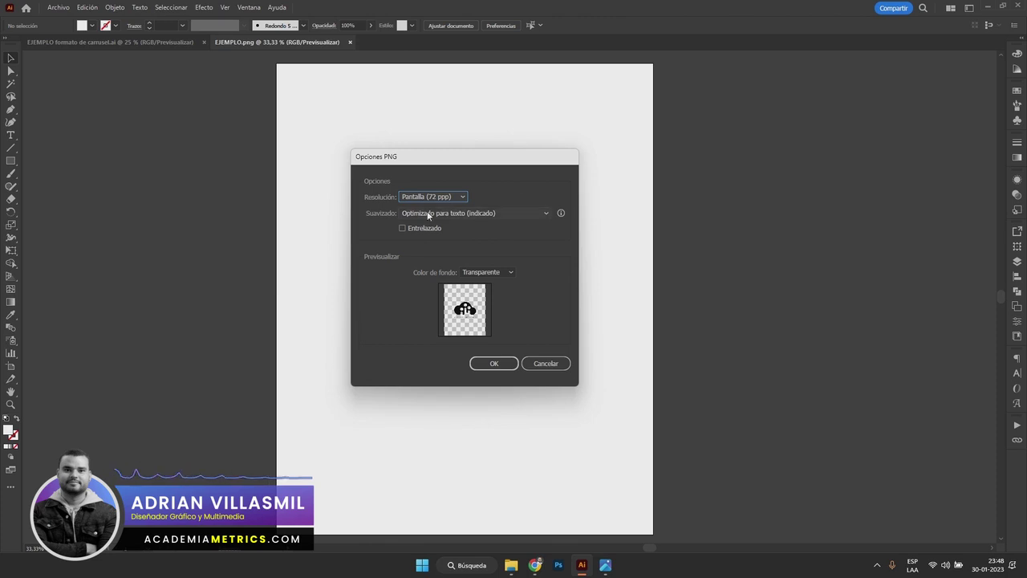
pyautogui.click(484, 213)
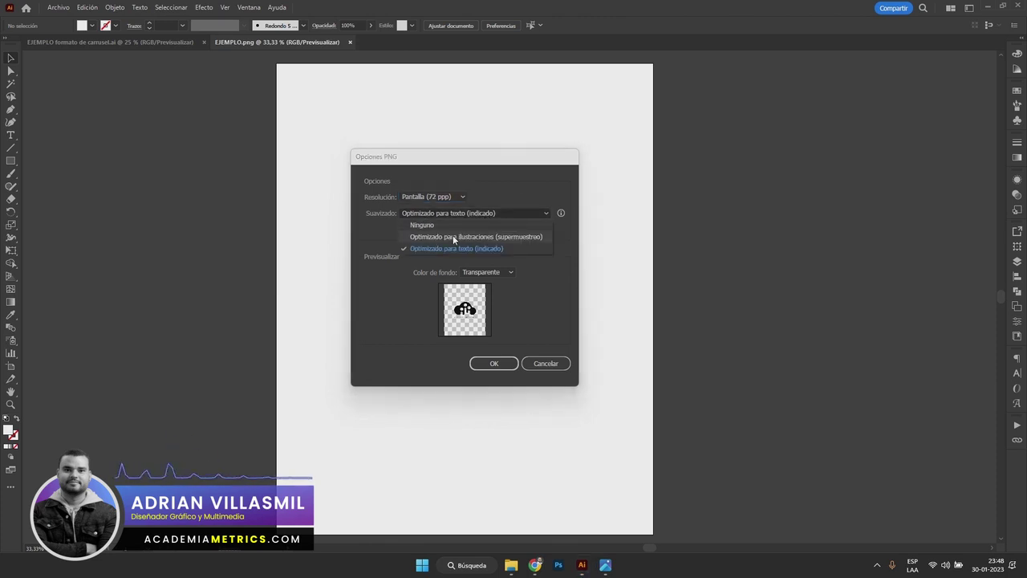
pyautogui.click(474, 237)
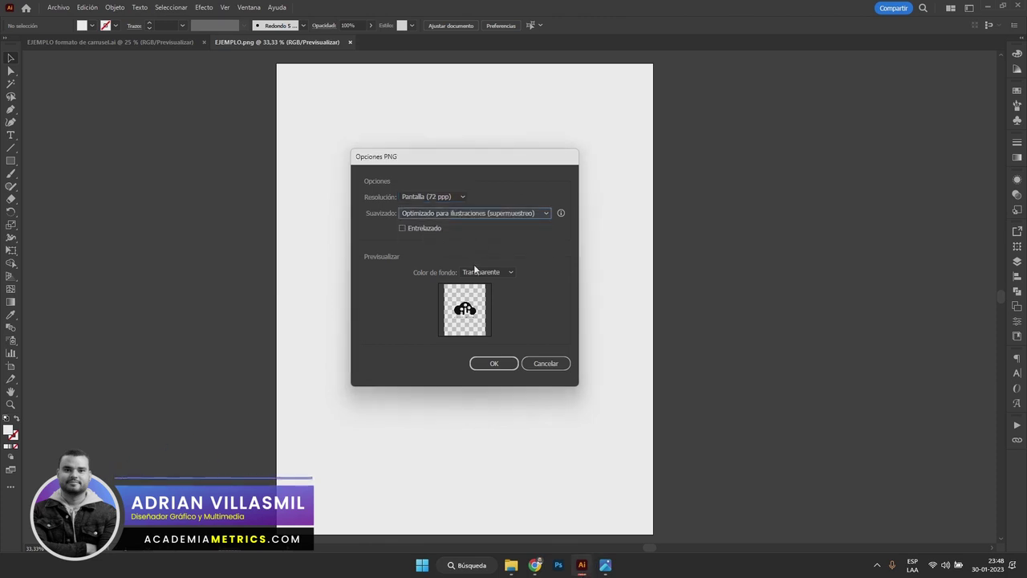
# Try the Blanco and Negro background colors for the PNG and return the background to Transparente
pyautogui.click(502, 273)
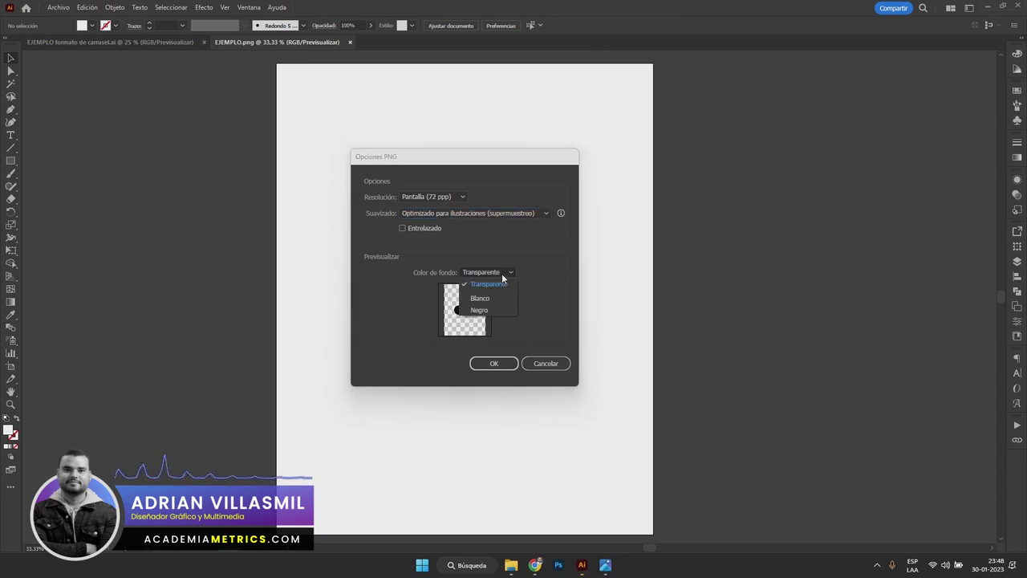
pyautogui.click(489, 299)
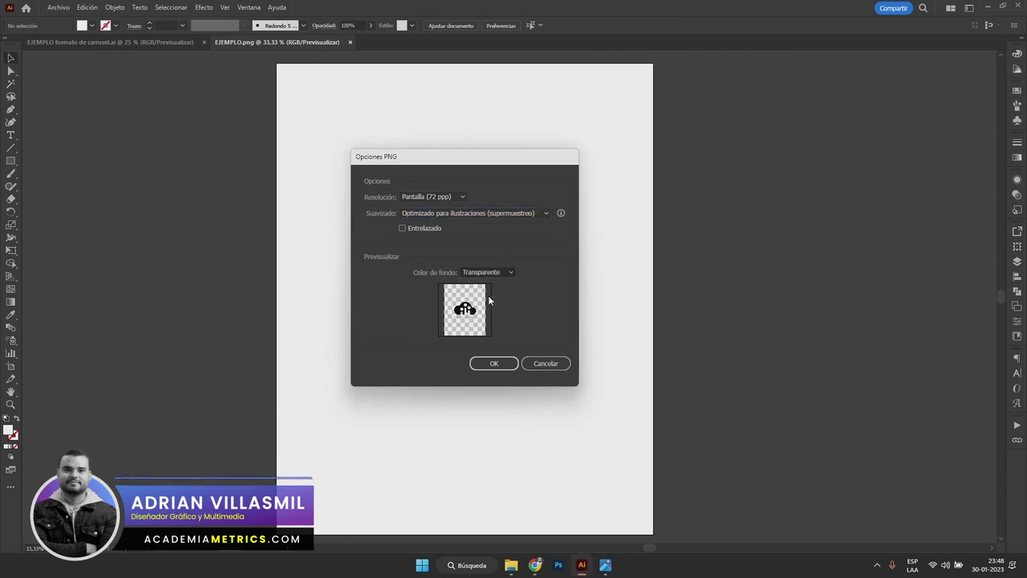
pyautogui.click(497, 275)
pyautogui.click(487, 304)
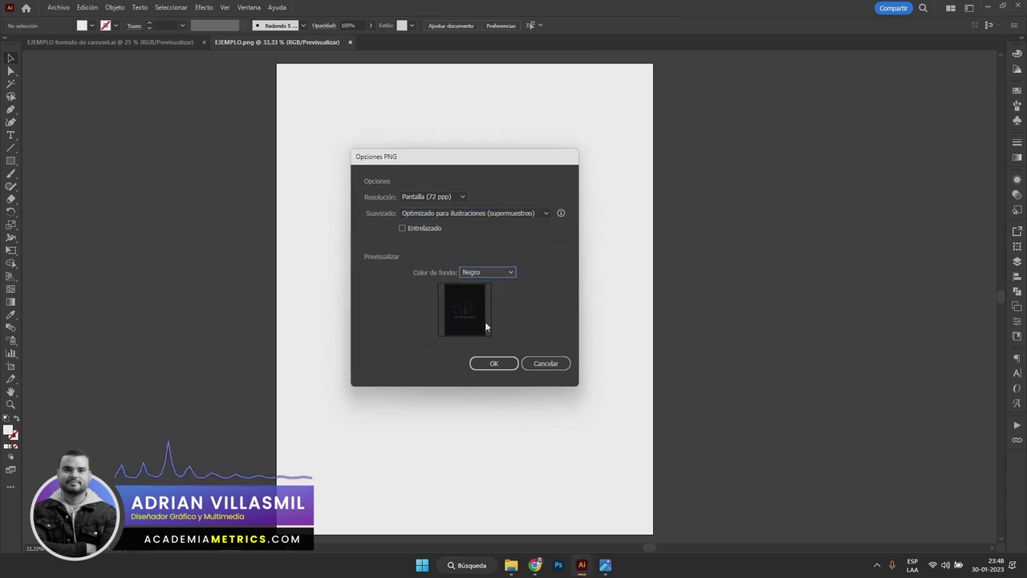
pyautogui.click(507, 276)
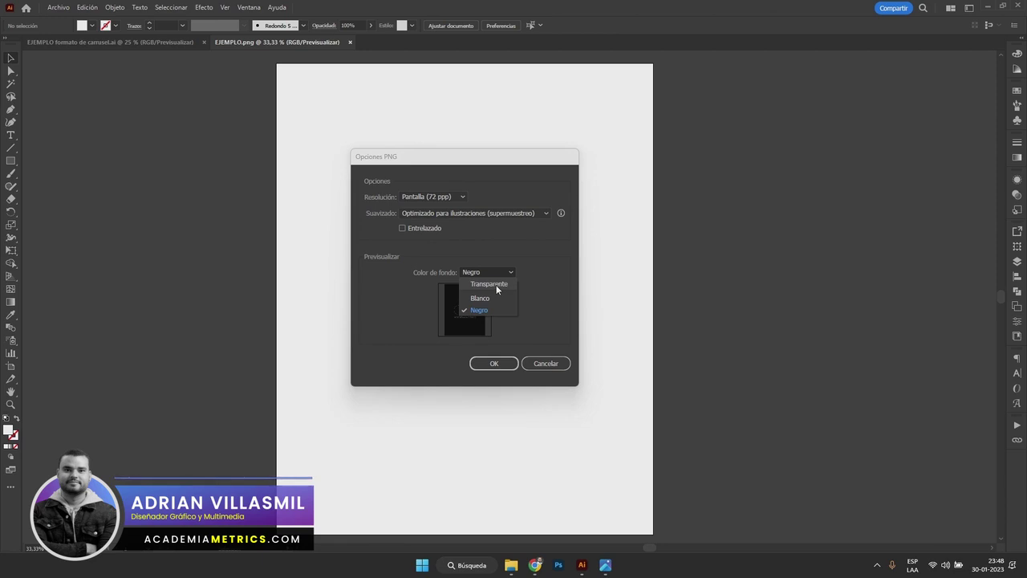
pyautogui.click(490, 284)
# Accept the PNG options and replace the existing EJEMPLO_Mesa de trabajo 1.png file
pyautogui.click(501, 364)
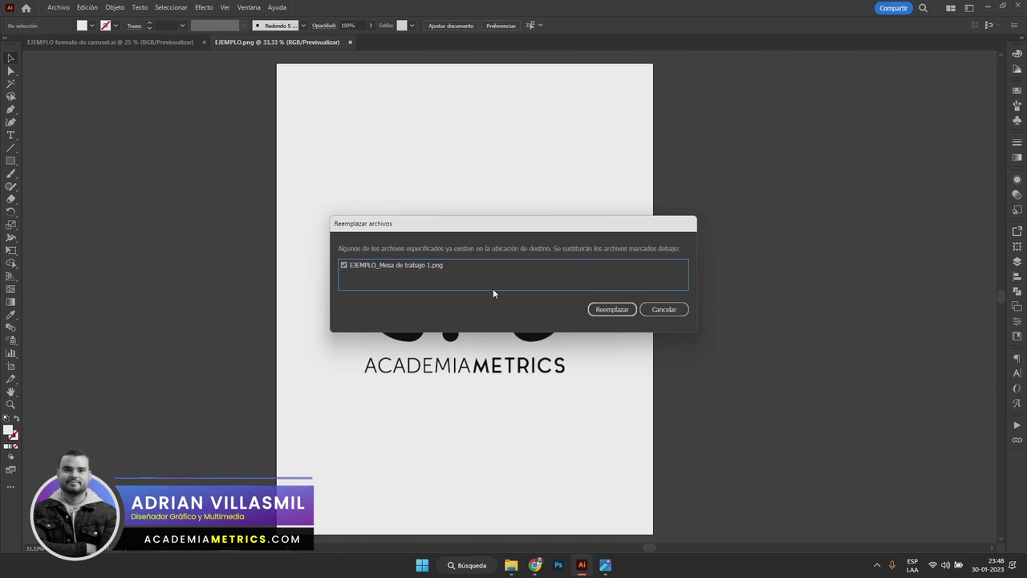
pyautogui.moveTo(469, 225); pyautogui.dragTo(450, 227)
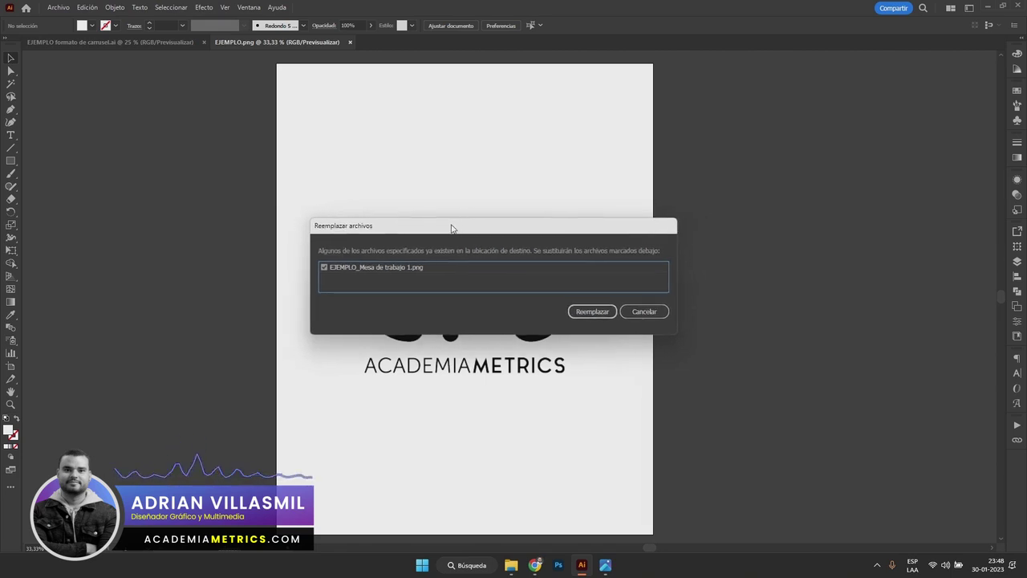
pyautogui.click(582, 316)
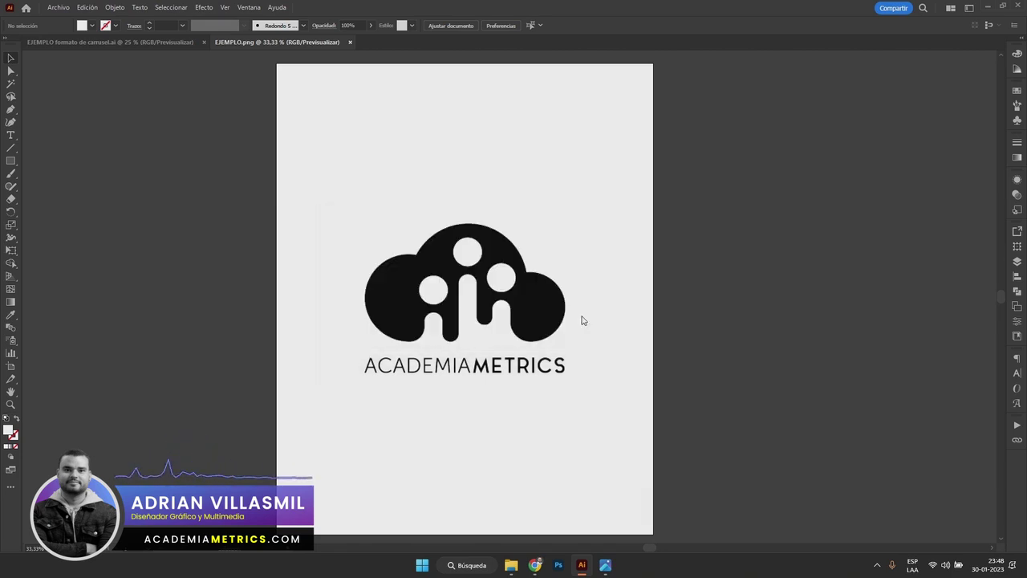
# Open the exported EJEMPLO_Mesa de trabajo 1 PNG from the desktop and place its window over the JPEG to compare them
pyautogui.press('super+d')
pyautogui.click(172, 163)
pyautogui.click(17, 152)
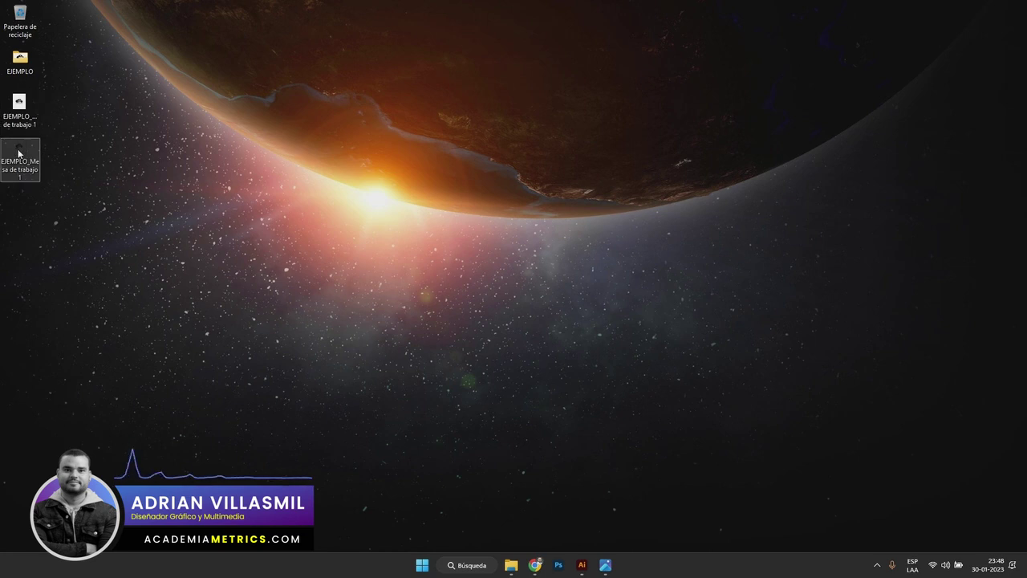
pyautogui.doubleClick(17, 158)
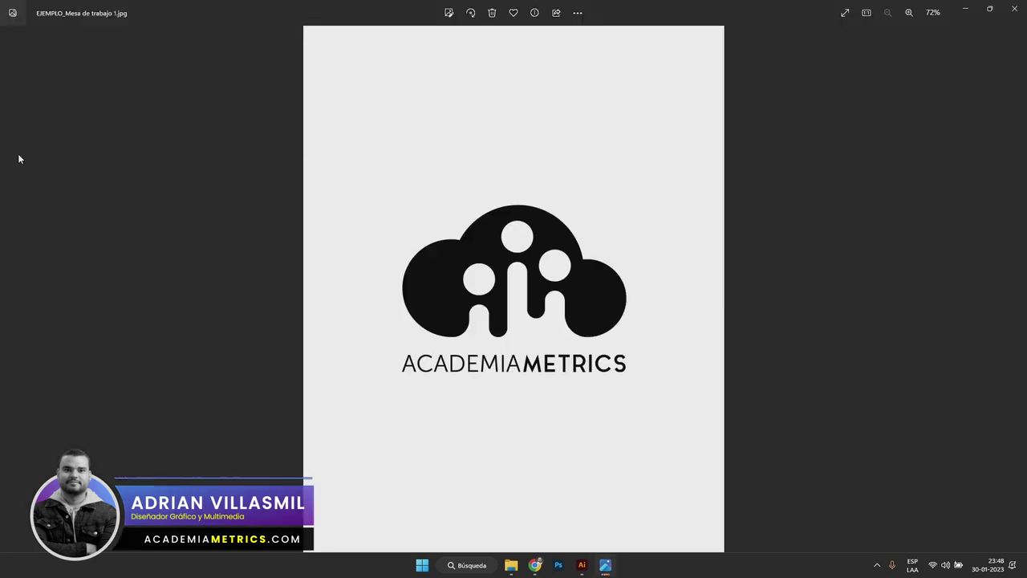
pyautogui.moveTo(889, 134); pyautogui.dragTo(882, 72)
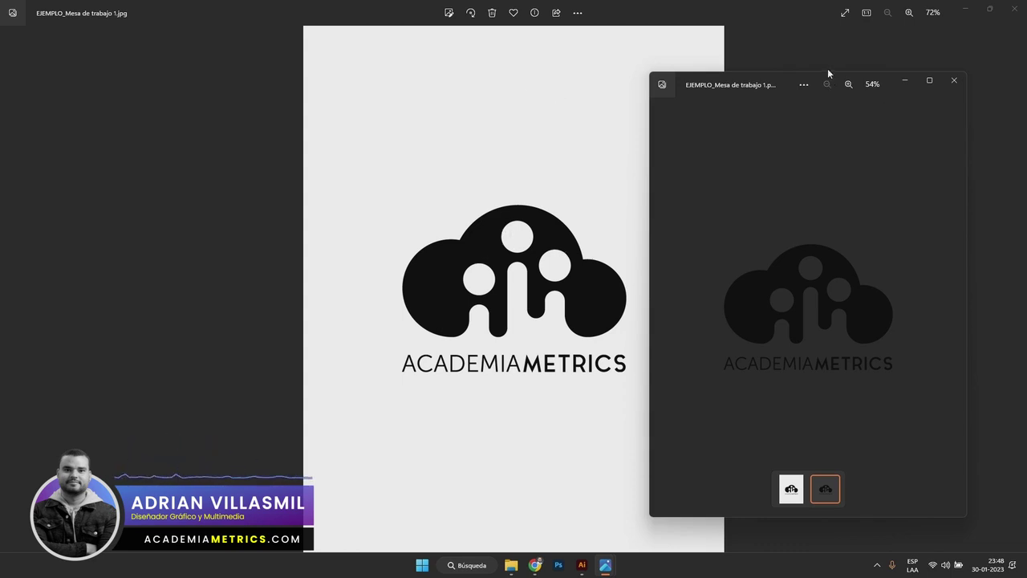
pyautogui.moveTo(783, 80); pyautogui.dragTo(783, 52)
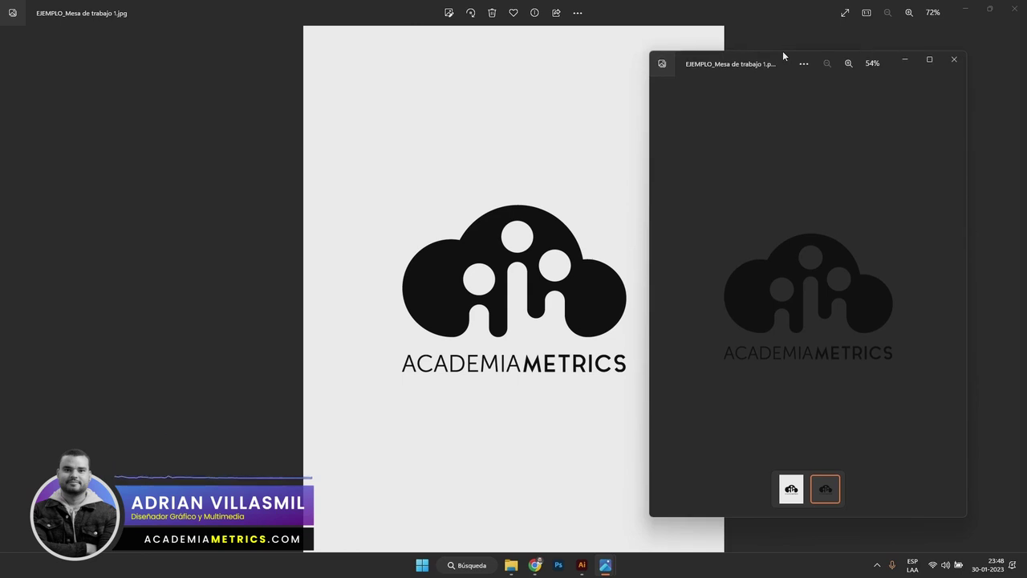
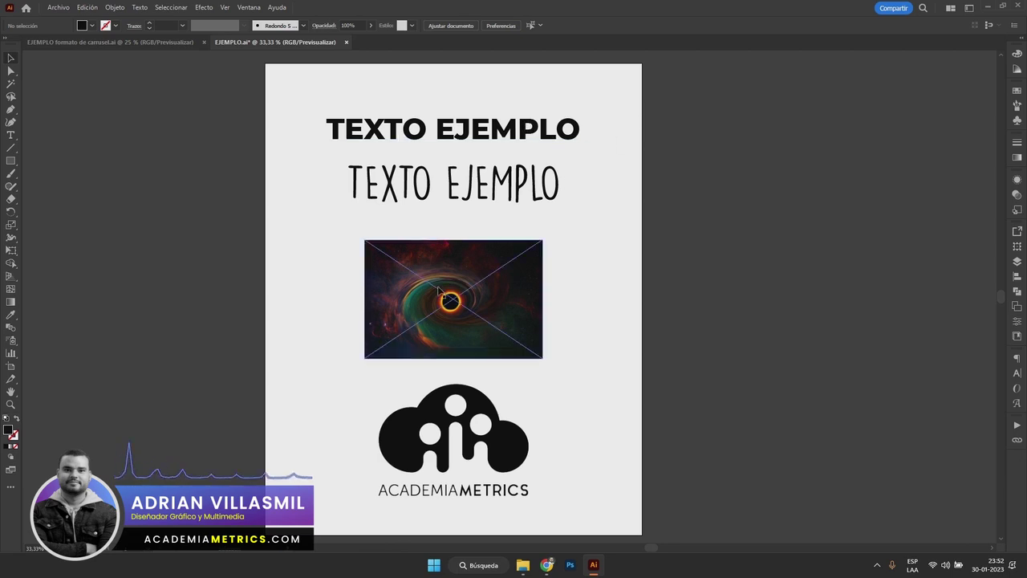
# Inspect the black hole image and both TEXTO EJEMPLO lines by selecting them in turn, and clear the selection
pyautogui.click(484, 312)
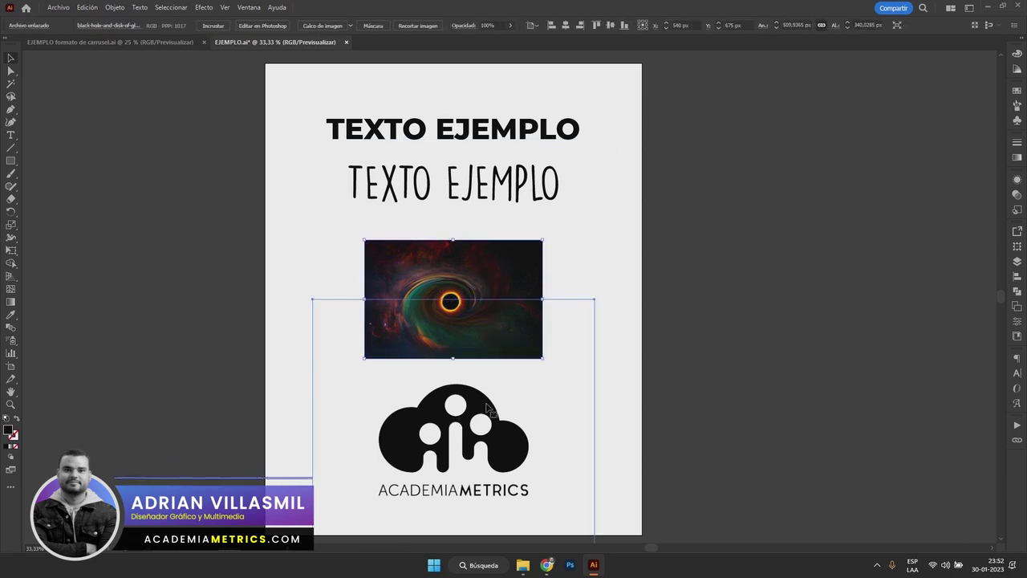
pyautogui.click(518, 189)
pyautogui.click(516, 138)
pyautogui.click(516, 190)
pyautogui.click(514, 138)
pyautogui.click(514, 187)
pyautogui.click(645, 153)
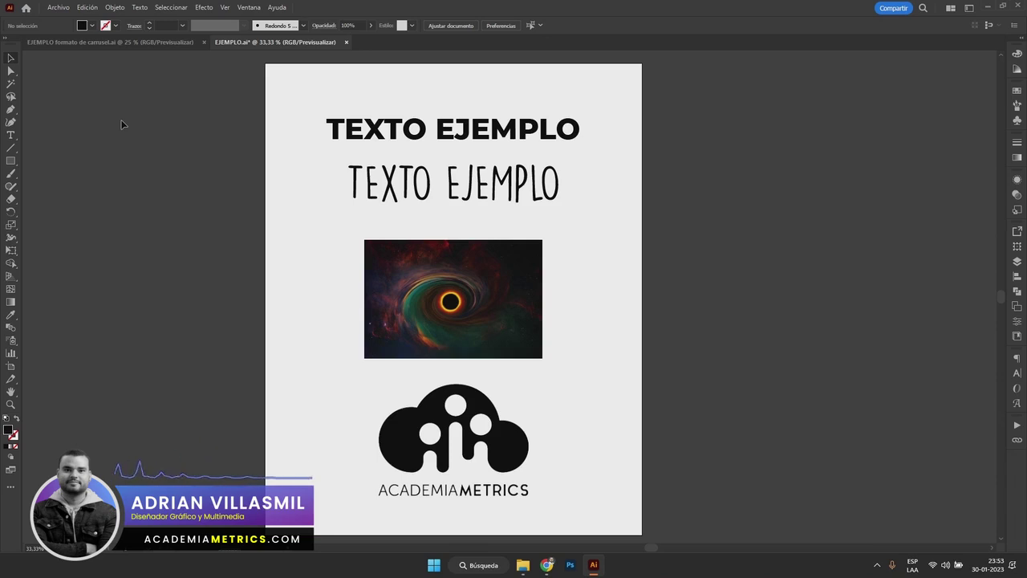
# Start the Empaquetar command for EJEMPLO.ai and save the document so its packaging options open
pyautogui.click(59, 8)
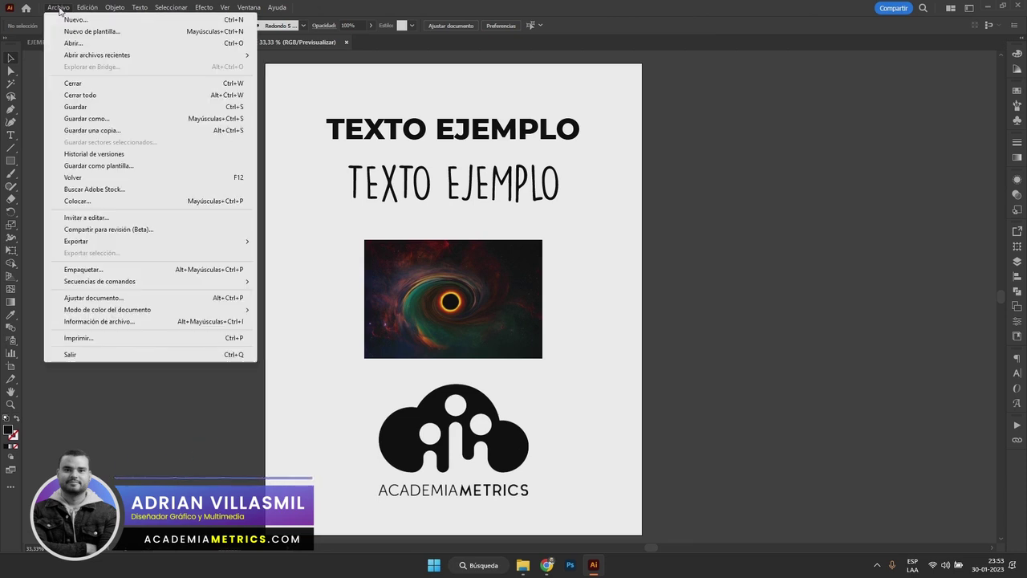
pyautogui.click(83, 269)
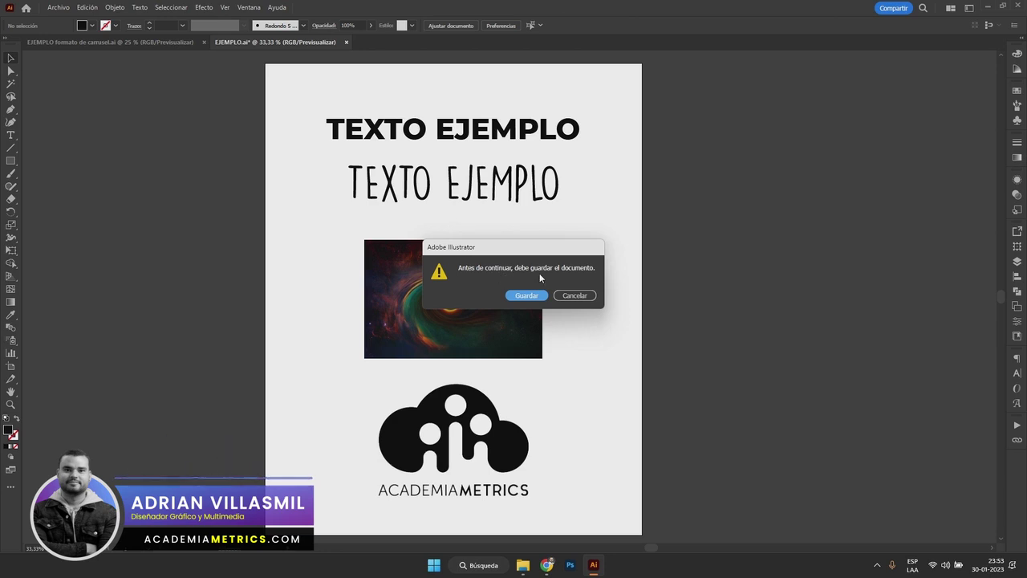
pyautogui.click(521, 297)
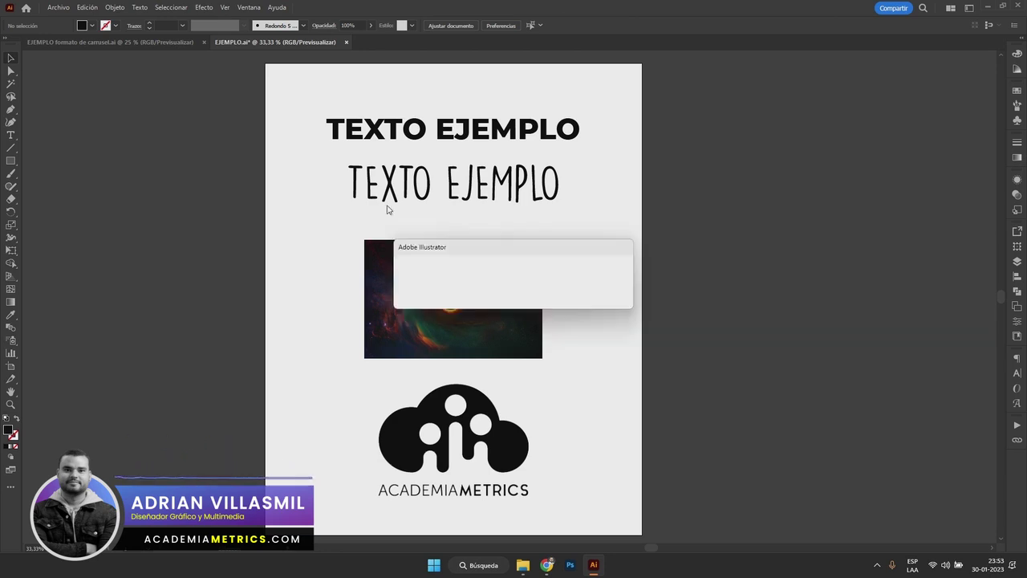
pyautogui.click(538, 294)
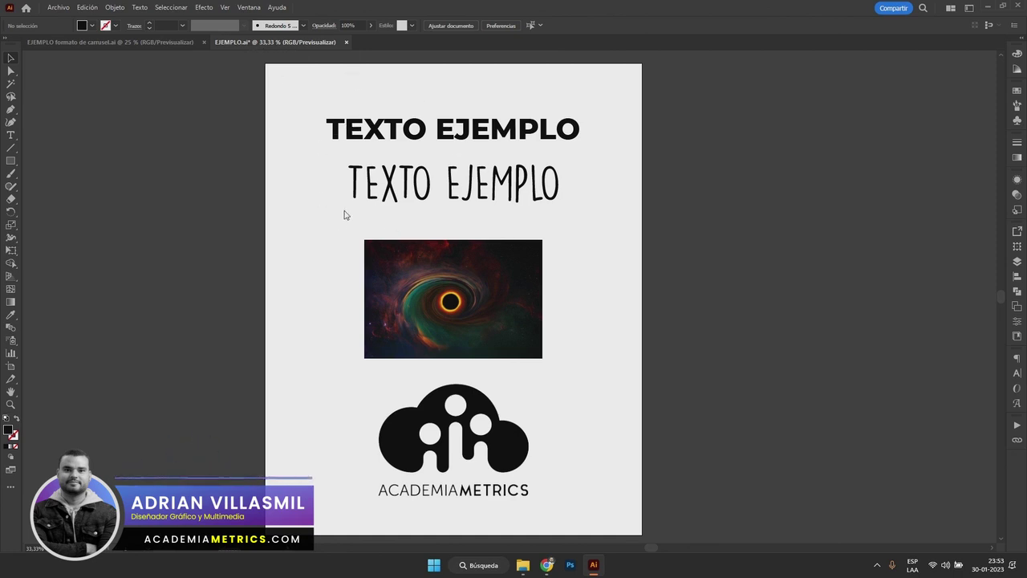
pyautogui.hotkey('ctrl', 'alt', 'shift', 'p')
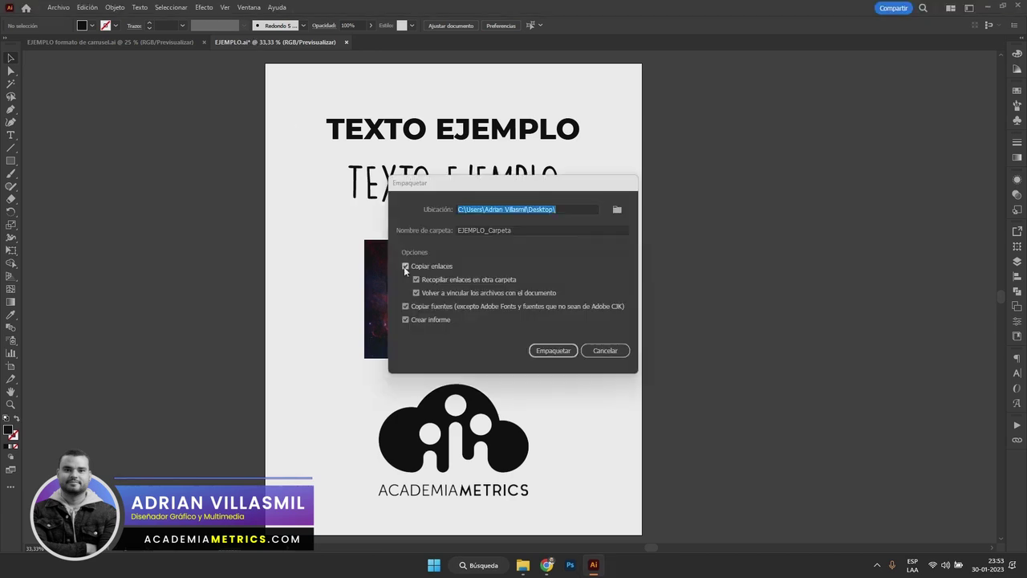
# Keep EJEMPLO_Carpeta as the package folder name and open the folder location chooser
pyautogui.moveTo(492, 187); pyautogui.dragTo(410, 204)
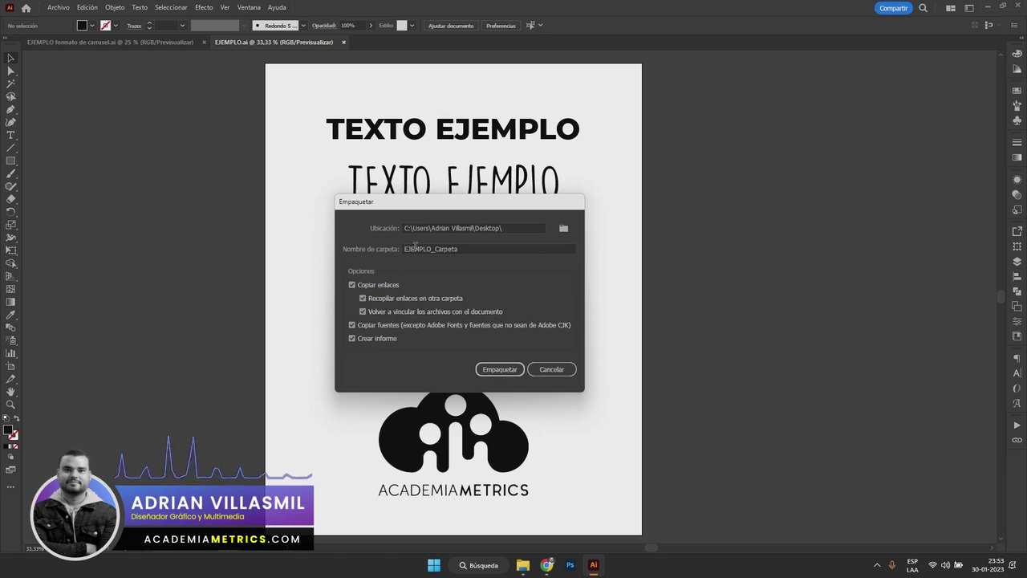
pyautogui.click(475, 248)
pyautogui.doubleClick(425, 249)
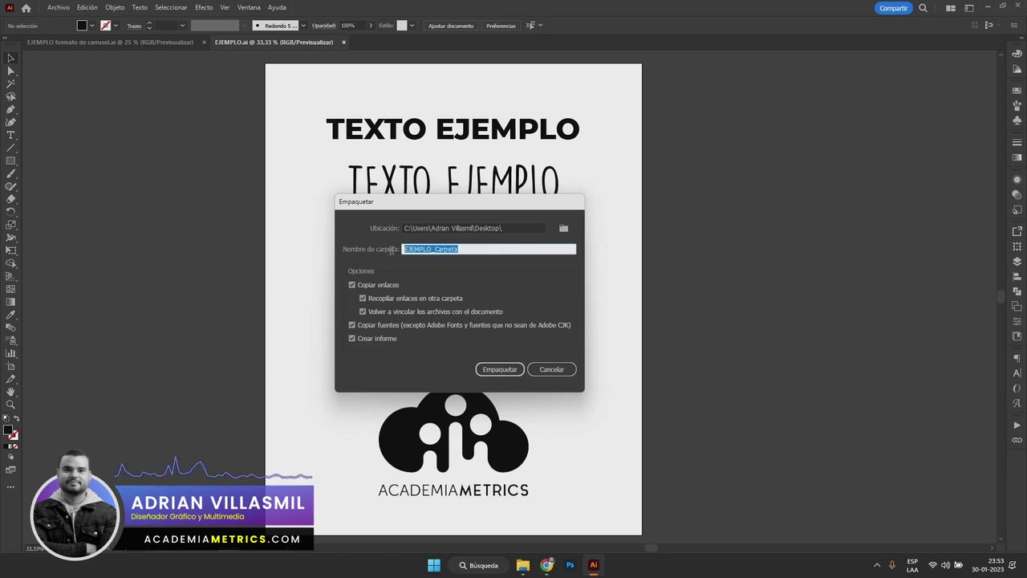
pyautogui.click(468, 249)
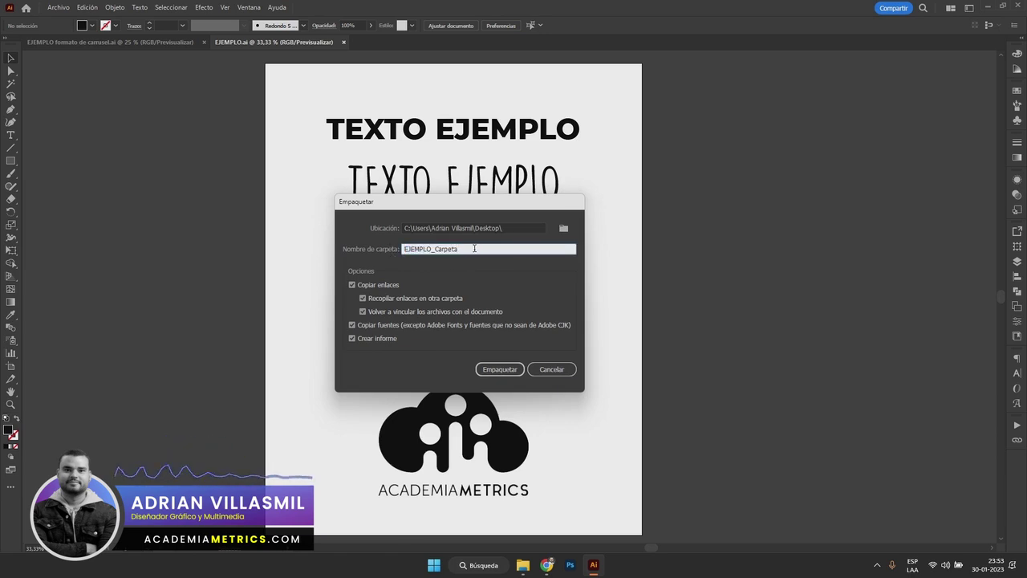
pyautogui.click(562, 229)
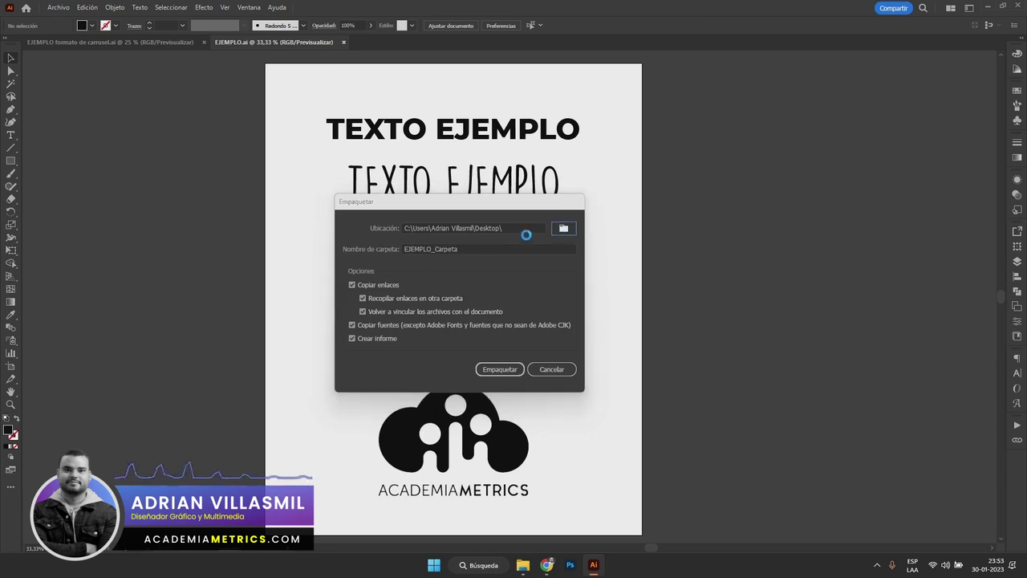
# Try to use Este equipo as the package location
pyautogui.click(384, 385)
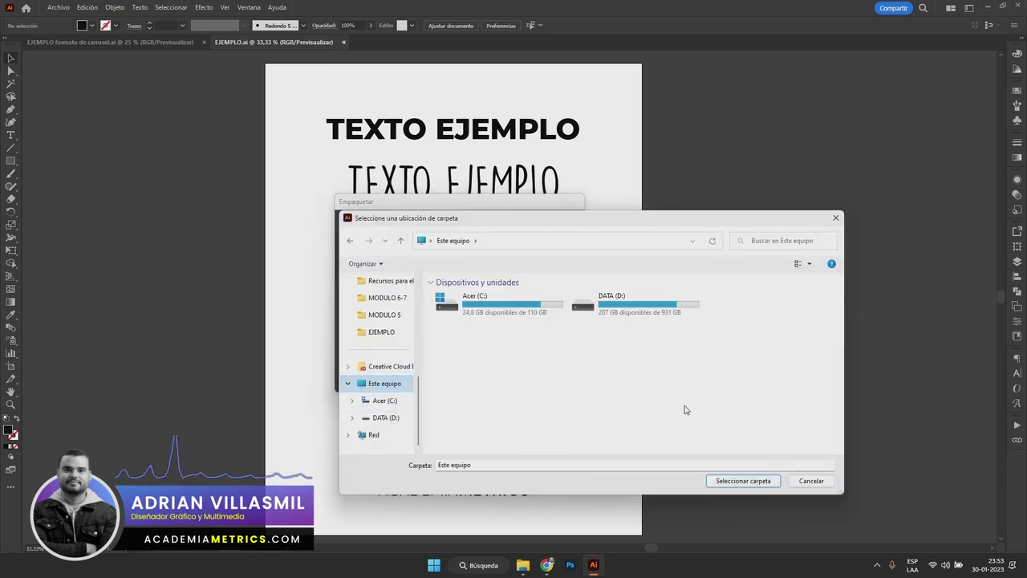
pyautogui.click(743, 481)
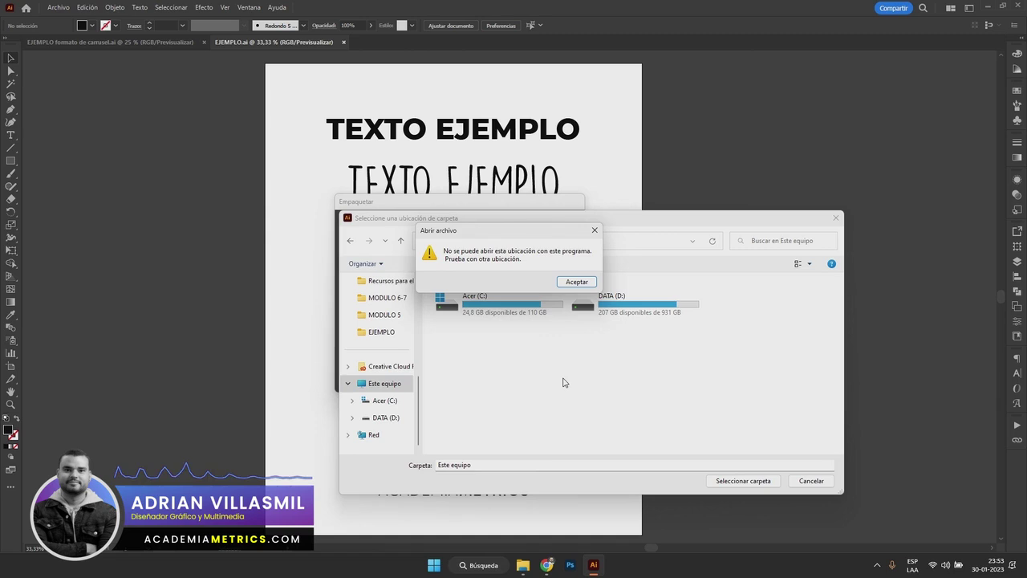
pyautogui.click(582, 281)
pyautogui.click(750, 484)
pyautogui.click(595, 229)
# Choose Escritorio as the location and create the package with all options kept, accepting the font copying notice
pyautogui.scroll(3, 381, 329)
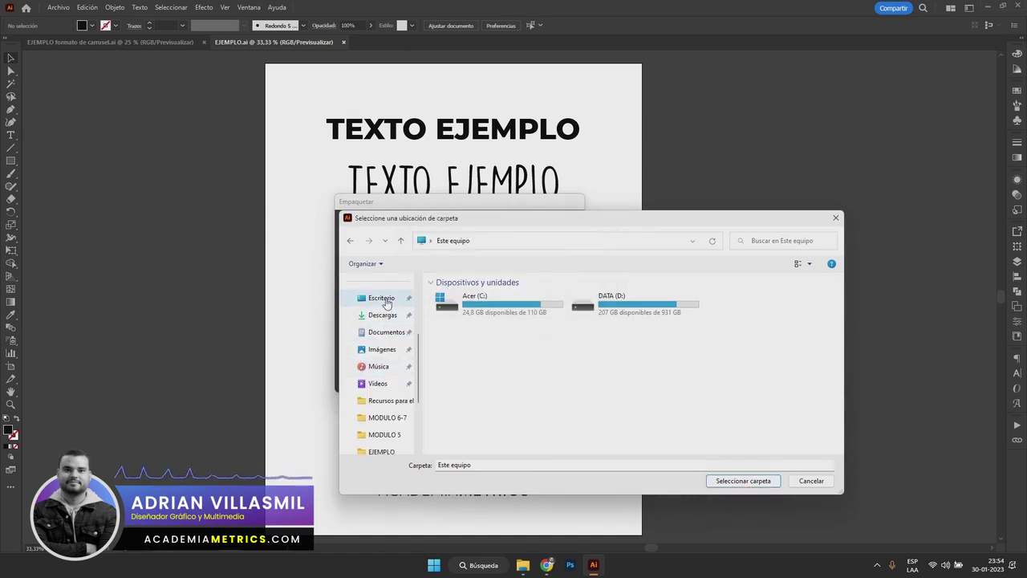
pyautogui.click(383, 298)
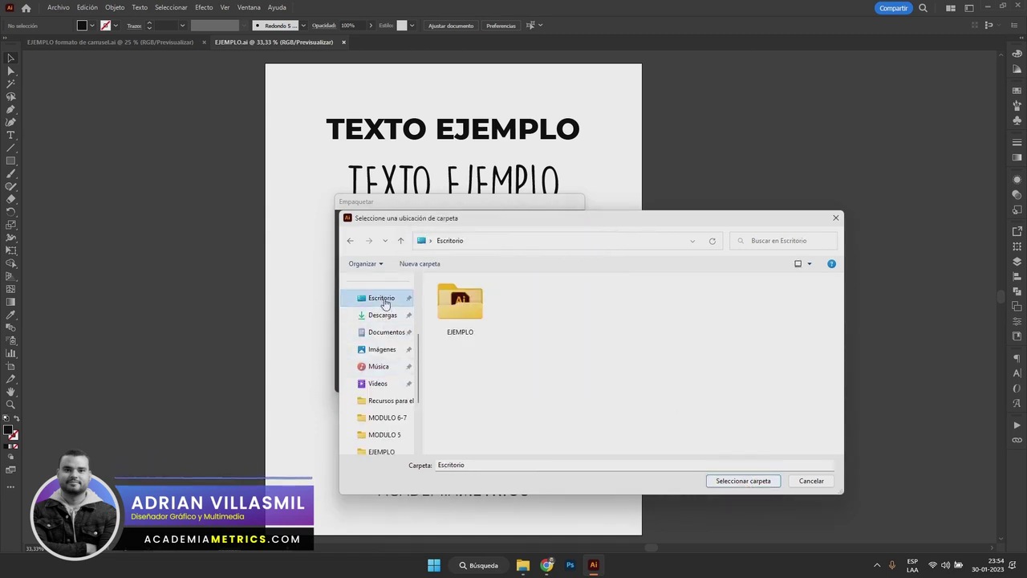
pyautogui.click(731, 480)
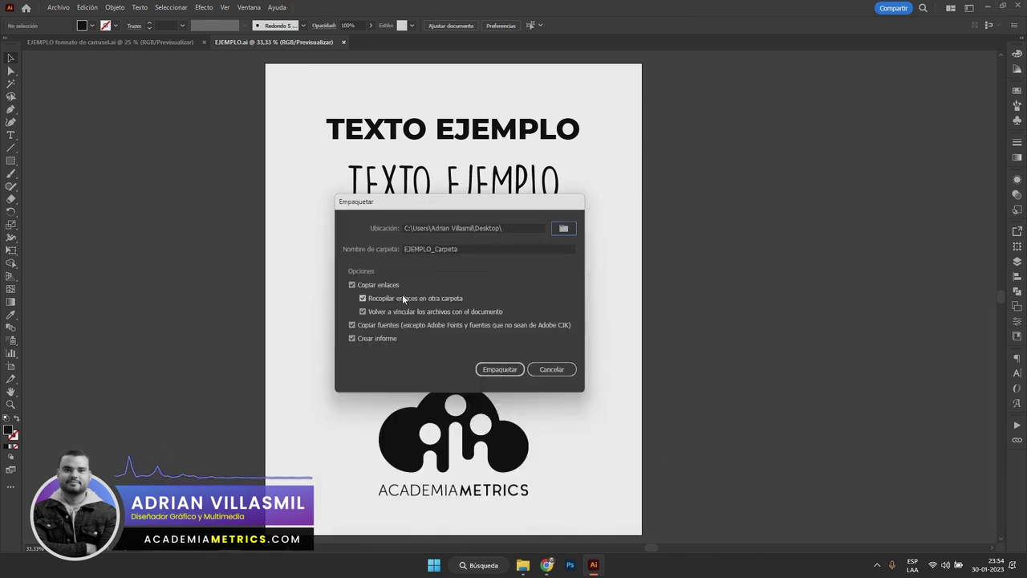
pyautogui.click(503, 370)
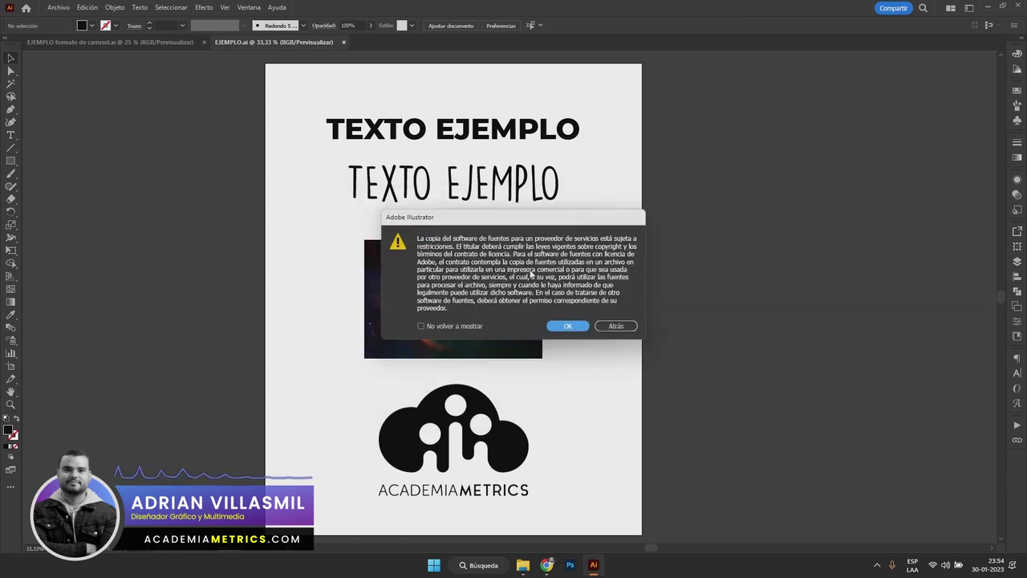
pyautogui.click(553, 329)
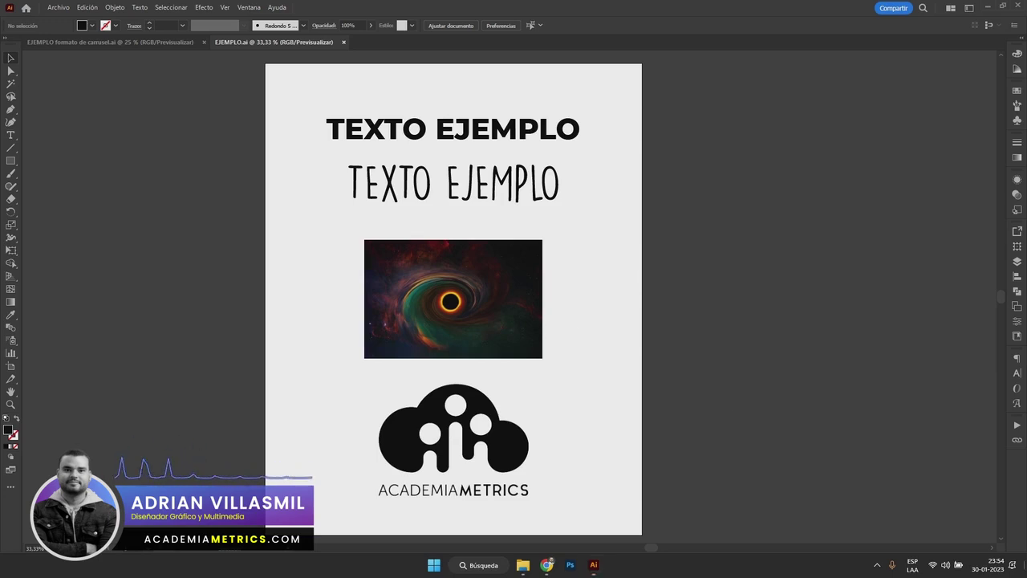
# Open the EJEMPLO_Carpeta folder from the desktop and enlarge its file icons
pyautogui.click(988, 7)
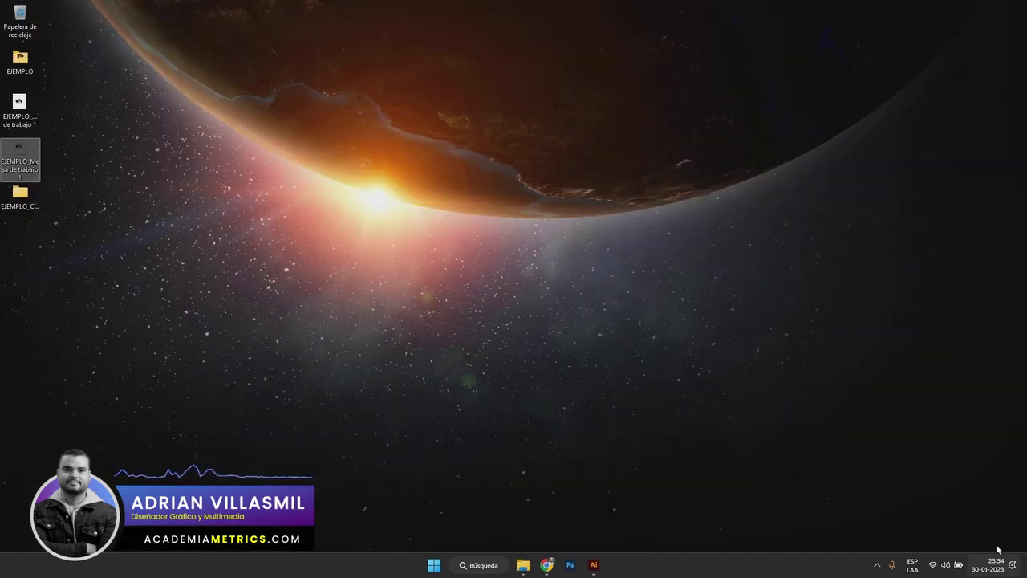
pyautogui.click(23, 199)
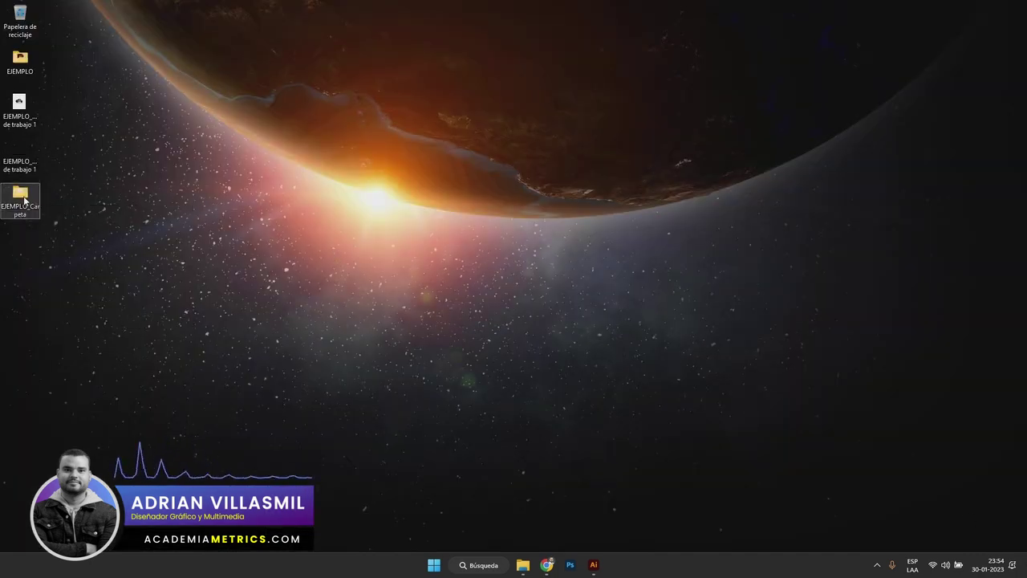
pyautogui.doubleClick(25, 200)
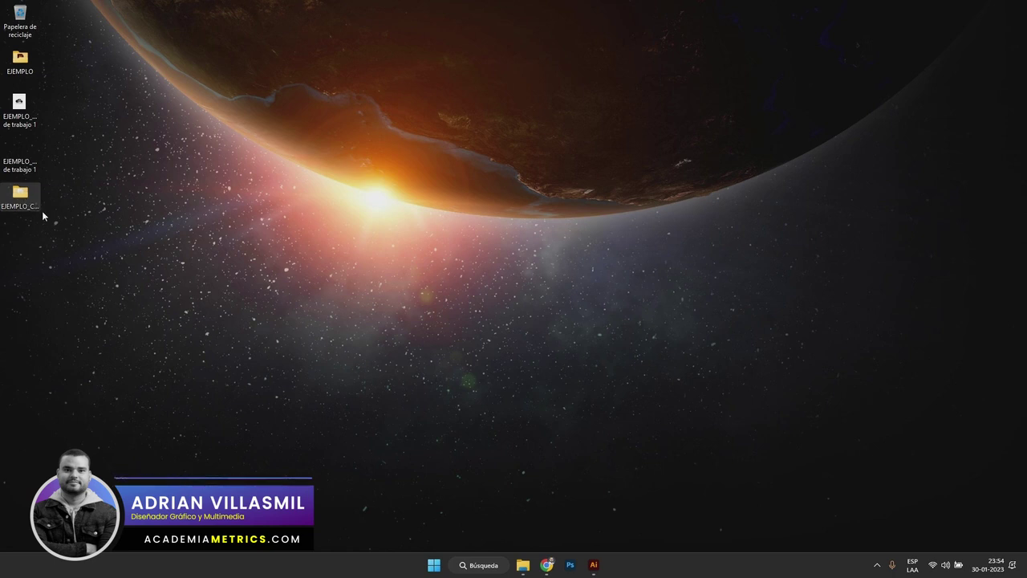
pyautogui.keyDown('ctrl'); pyautogui.scroll(5, 426, 309); pyautogui.keyUp('ctrl')
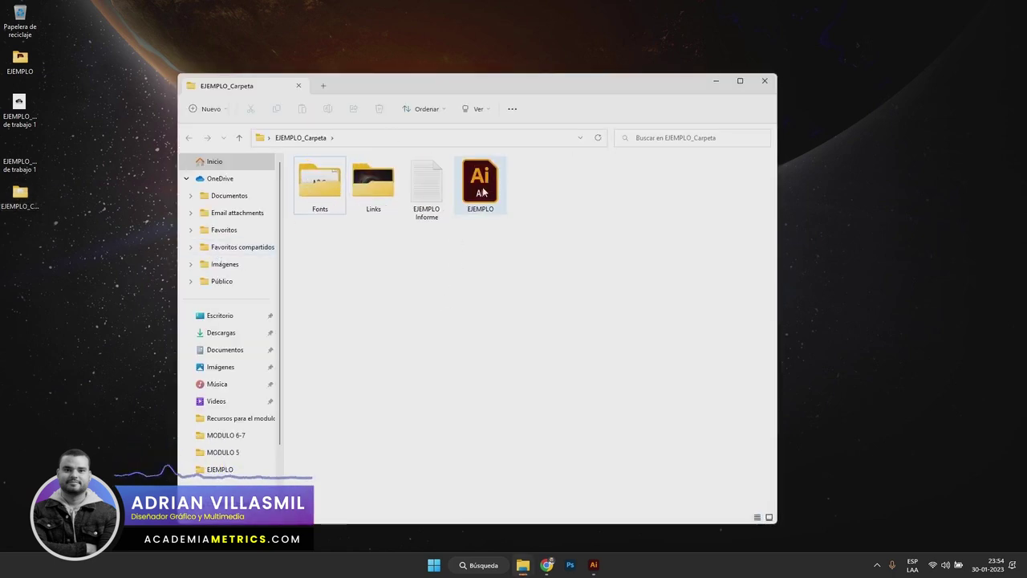
pyautogui.keyDown('ctrl'); pyautogui.scroll(1, 425, 245); pyautogui.keyUp('ctrl')
# Examine the contents of the package's Links and Fonts folders and return to EJEMPLO_Carpeta
pyautogui.click(398, 202)
pyautogui.doubleClick(401, 210)
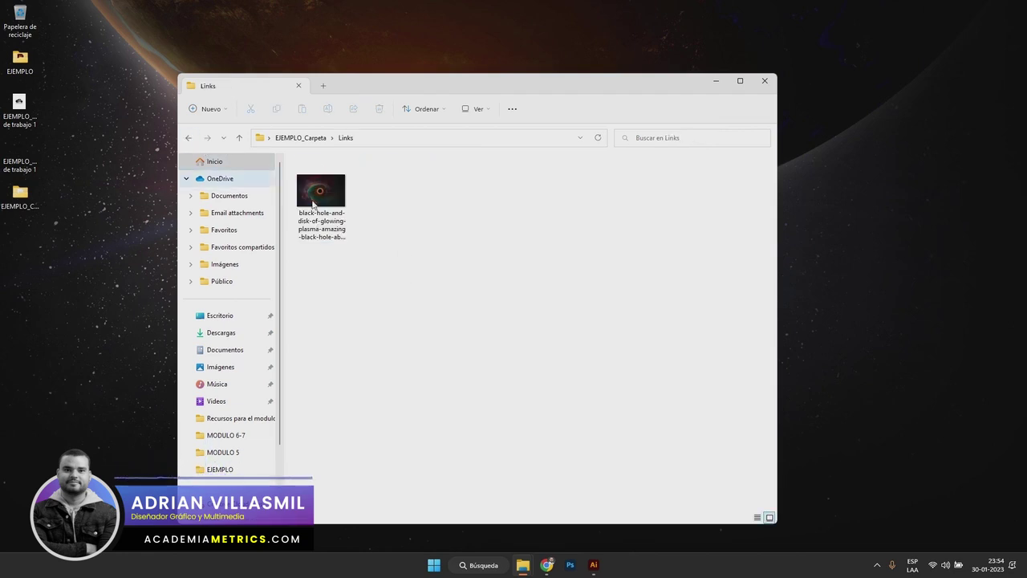
pyautogui.click(189, 137)
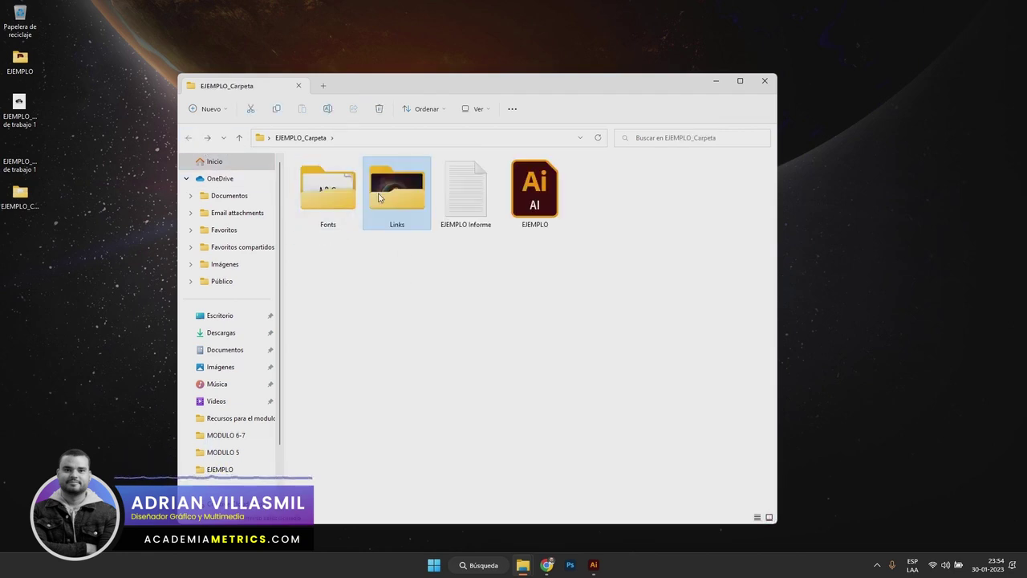
pyautogui.click(324, 192)
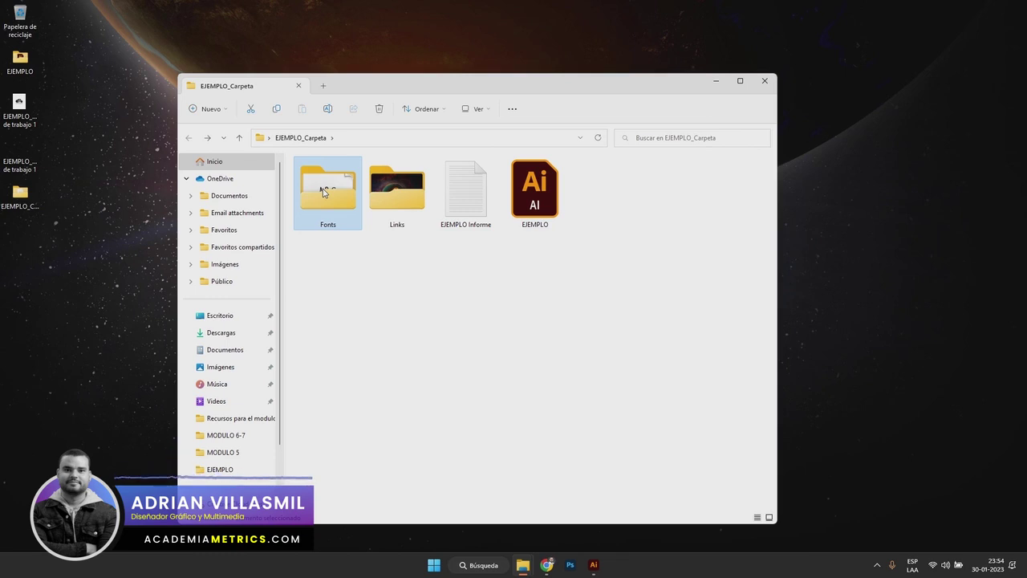
pyautogui.doubleClick(341, 208)
pyautogui.scroll(5, 398, 281)
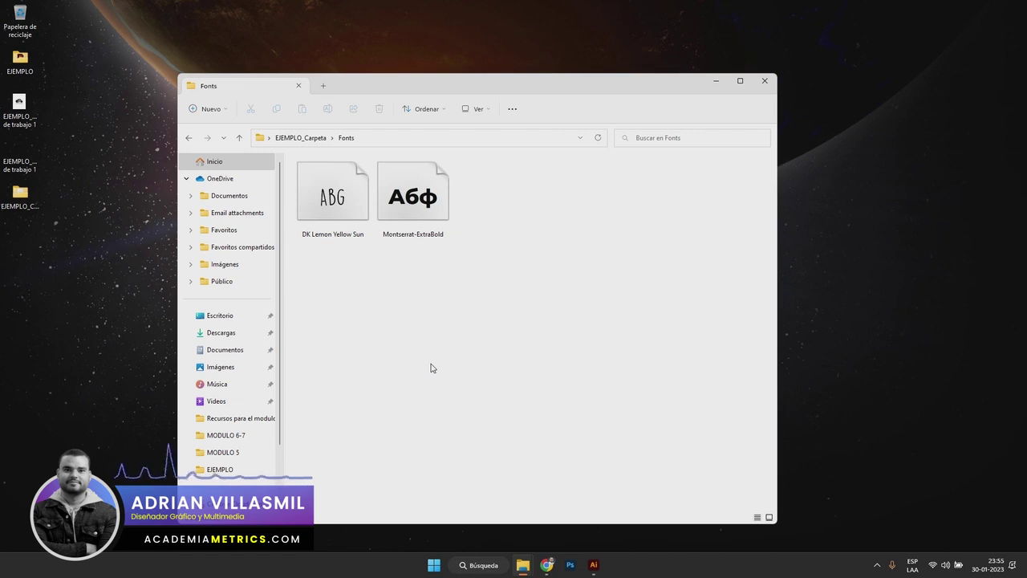
pyautogui.click(188, 137)
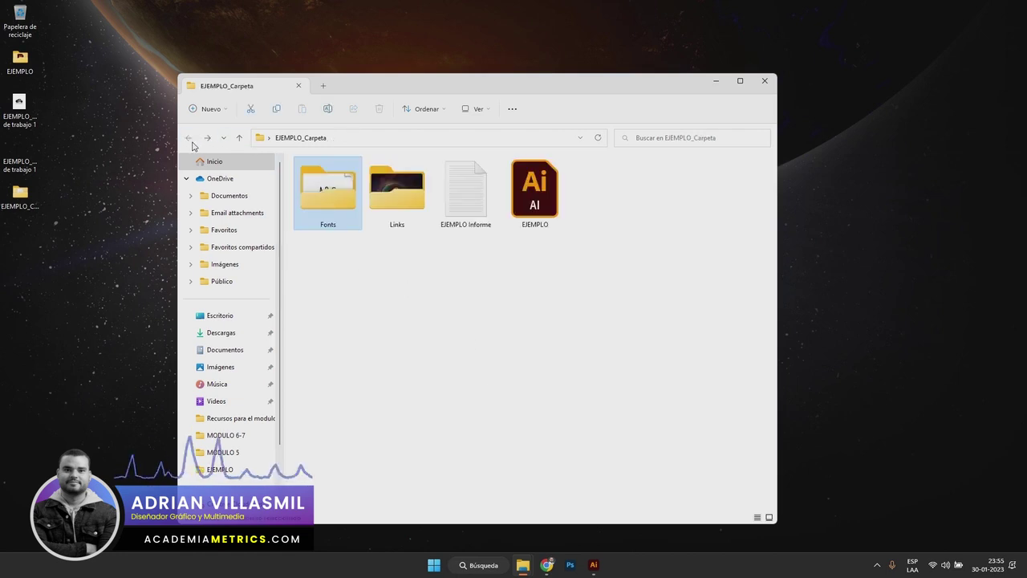
# Switch back to Illustrator and dismiss the package creation message
pyautogui.click(593, 565)
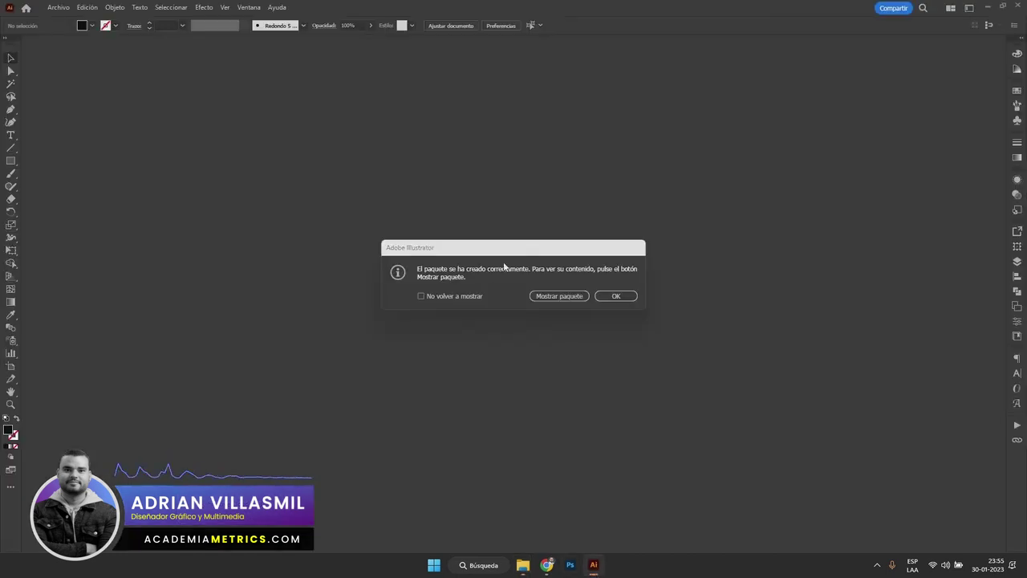
pyautogui.click(615, 299)
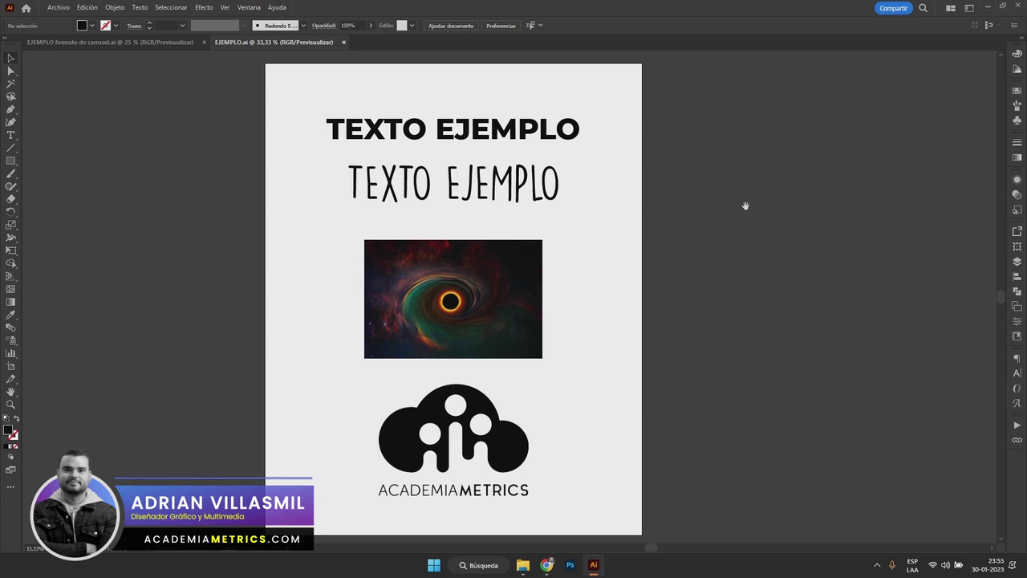
pyautogui.scroll(-1, 743, 205)
pyautogui.moveTo(742, 207); pyautogui.dragTo(695, 226)
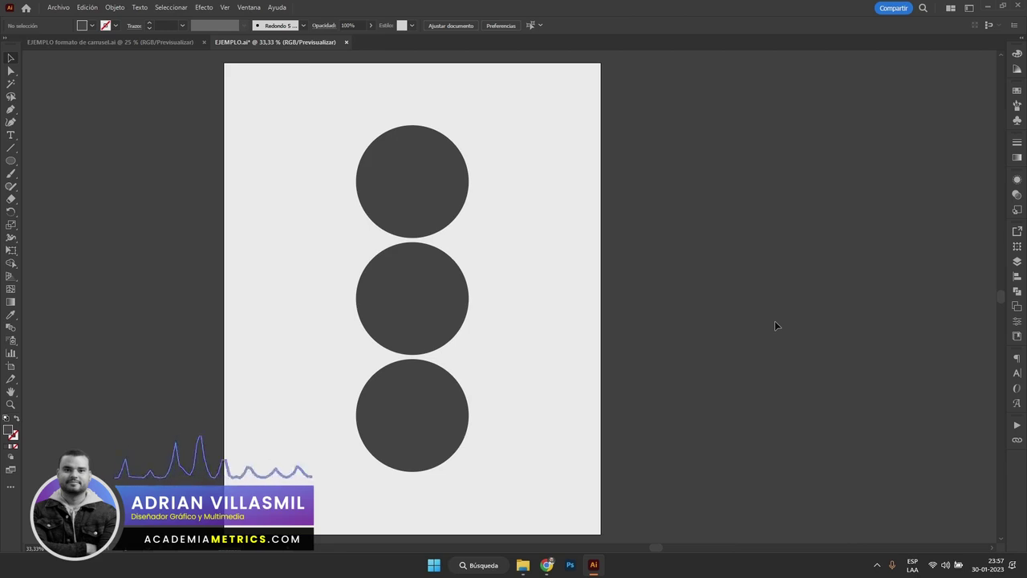
# Examine Capa 1 in the layer list with the uppermost circle selected, and close the layer list
pyautogui.click(1016, 262)
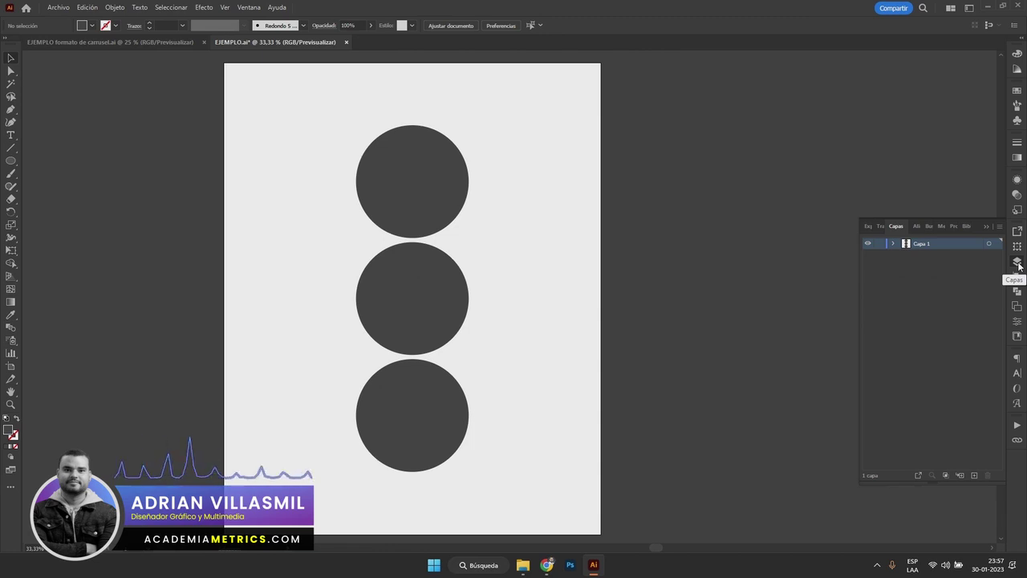
pyautogui.click(945, 265)
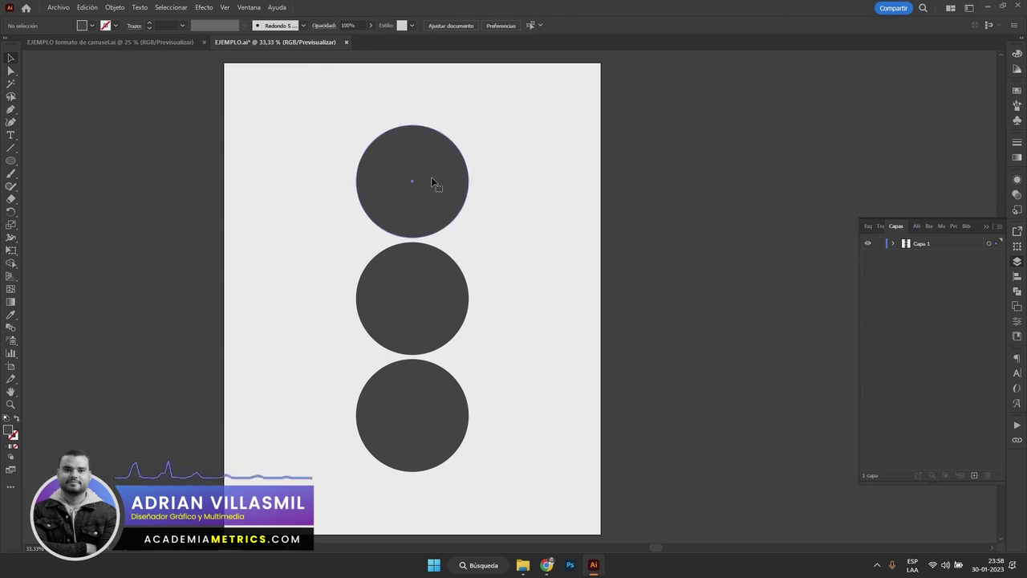
pyautogui.click(433, 178)
pyautogui.click(930, 245)
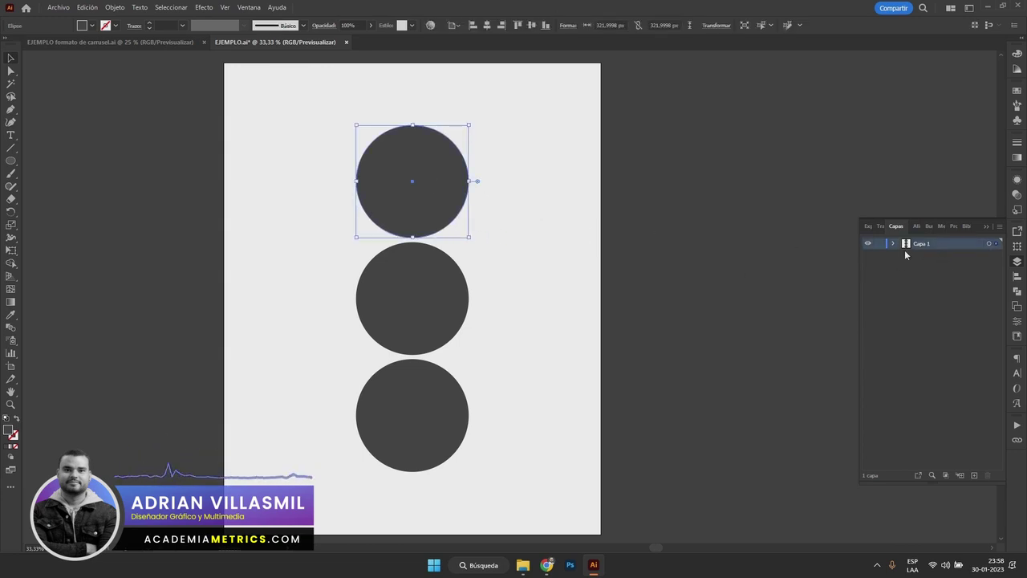
pyautogui.click(1017, 261)
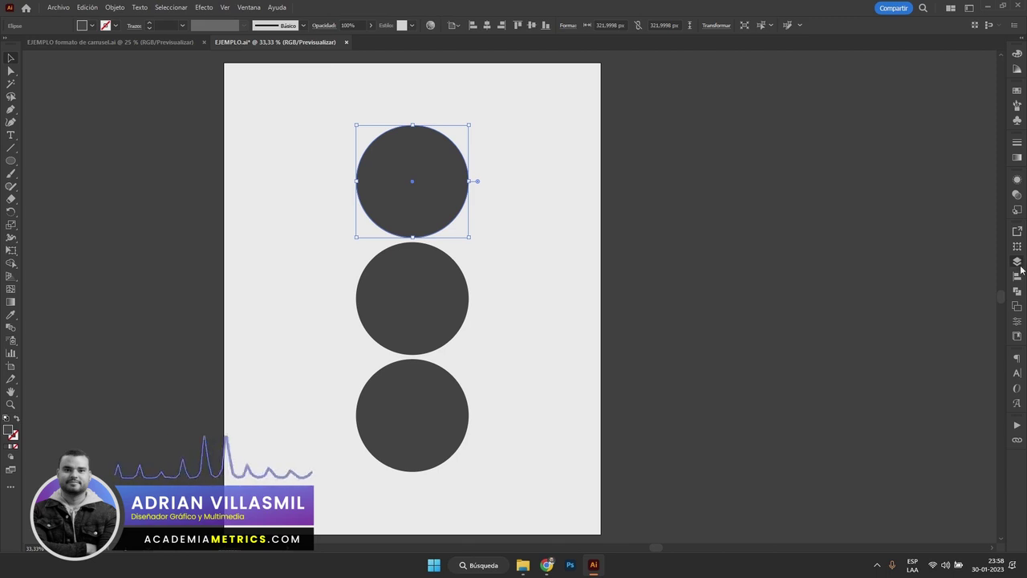
# Draw a square about 211 px wide beside the middle circle with the Rectangle tool
pyautogui.click(1014, 263)
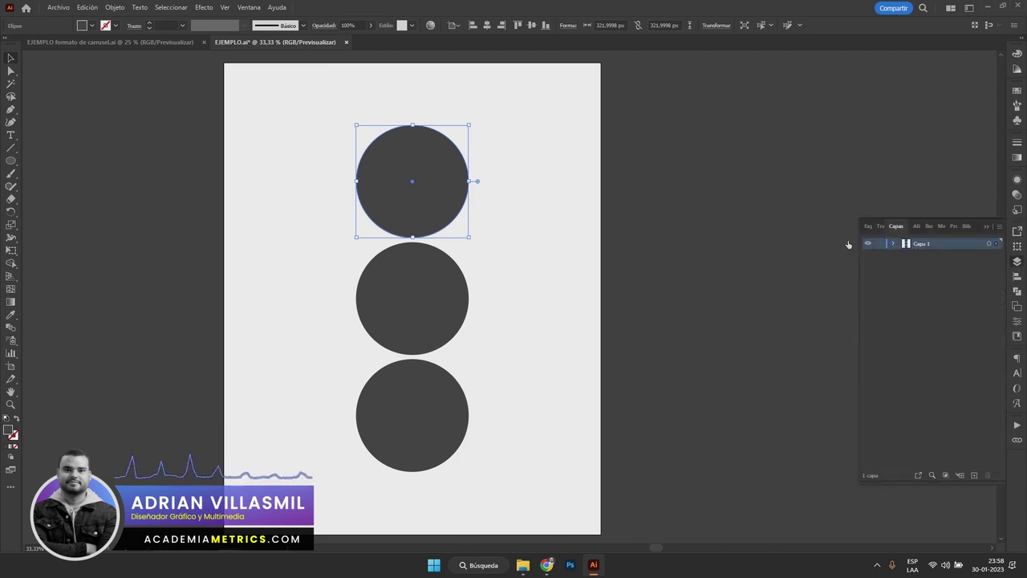
pyautogui.click(414, 271)
pyautogui.click(421, 369)
pyautogui.click(419, 298)
pyautogui.click(418, 211)
pyautogui.moveTo(10, 161)
pyautogui.mouseDown()
pyautogui.moveTo(46, 179)
pyautogui.moveTo(77, 160)
pyautogui.mouseUp()
pyautogui.moveTo(498, 280); pyautogui.dragTo(573, 353)
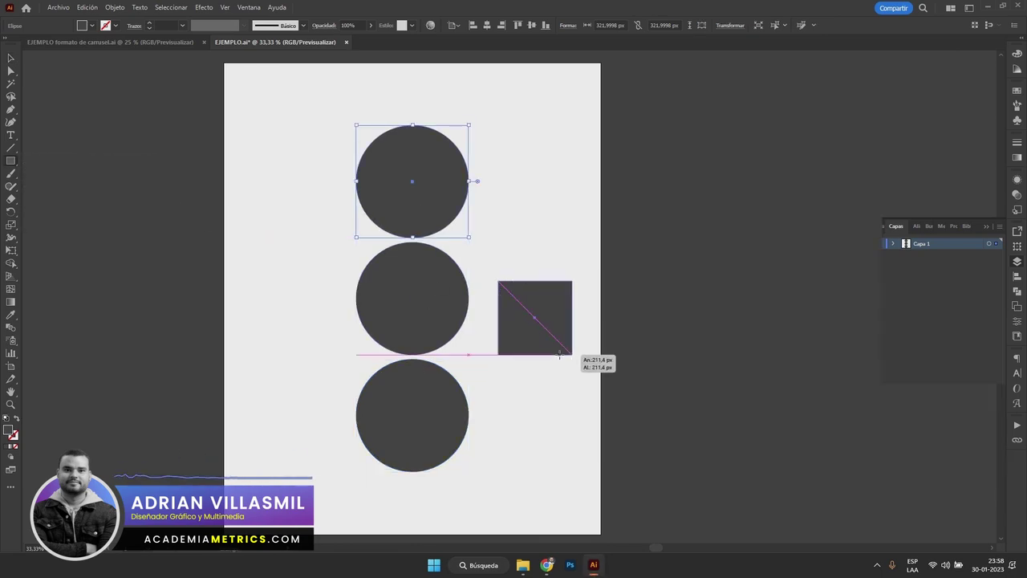
pyautogui.click(11, 58)
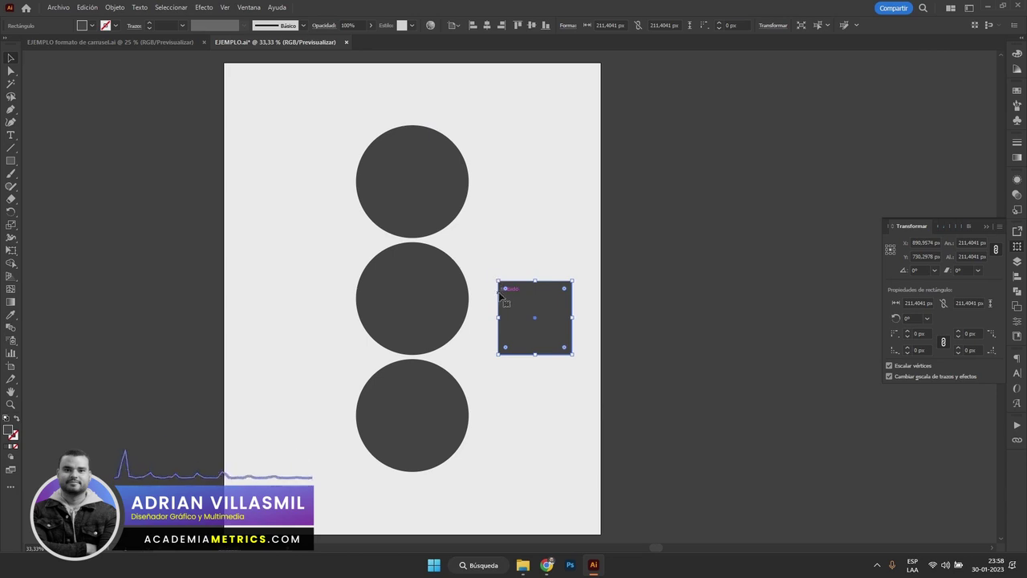
# Move the square higher and spread the three circles into a diagonal arrangement
pyautogui.moveTo(521, 298); pyautogui.dragTo(517, 225)
pyautogui.moveTo(406, 186); pyautogui.dragTo(345, 192)
pyautogui.moveTo(407, 303); pyautogui.dragTo(399, 303)
pyautogui.moveTo(420, 396); pyautogui.dragTo(466, 427)
pyautogui.moveTo(399, 297); pyautogui.dragTo(386, 321)
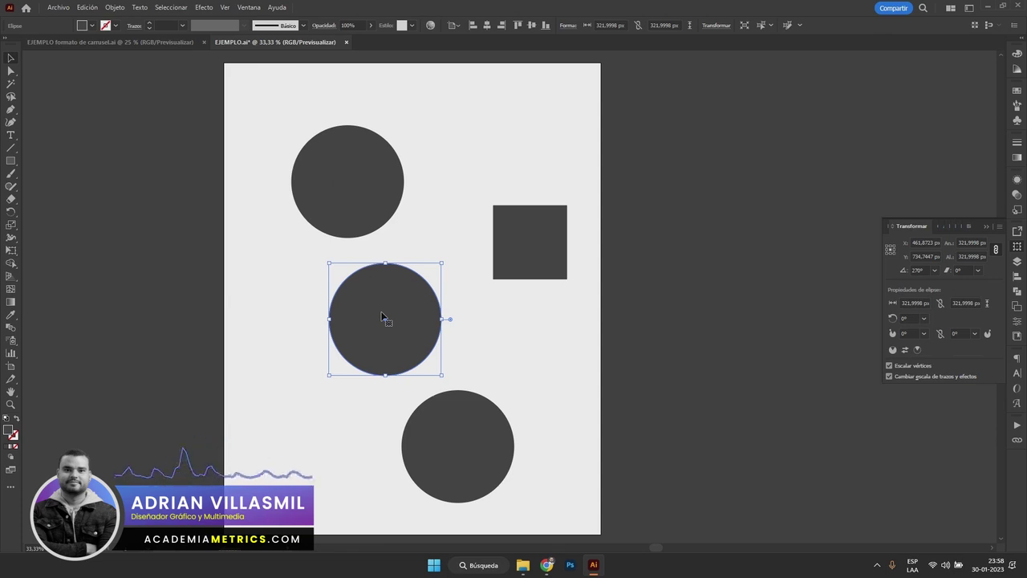
# Expand Capa 1 in the layer list and move the square so it overlaps the middle circle
pyautogui.click(1017, 261)
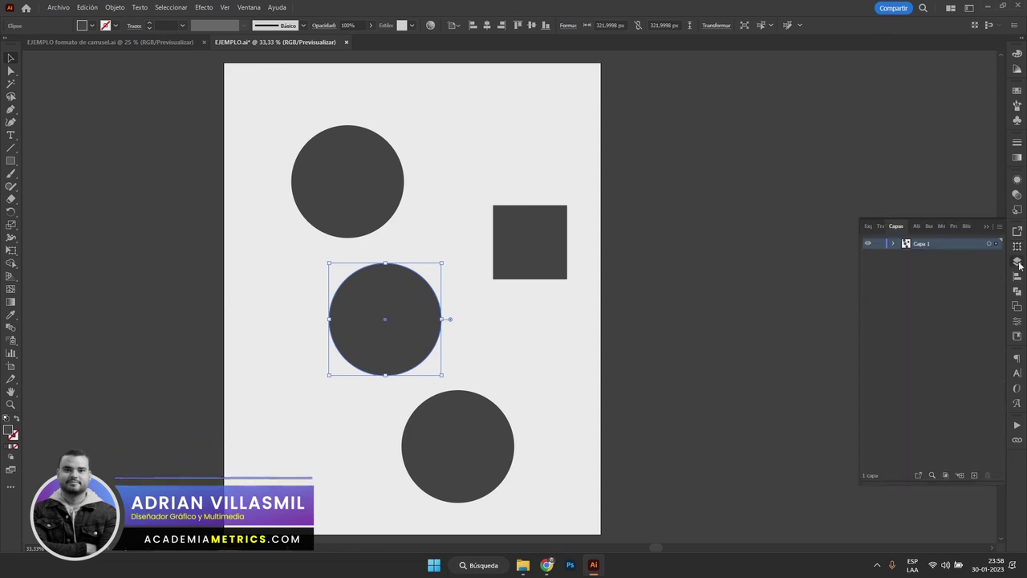
pyautogui.click(946, 245)
pyautogui.click(893, 243)
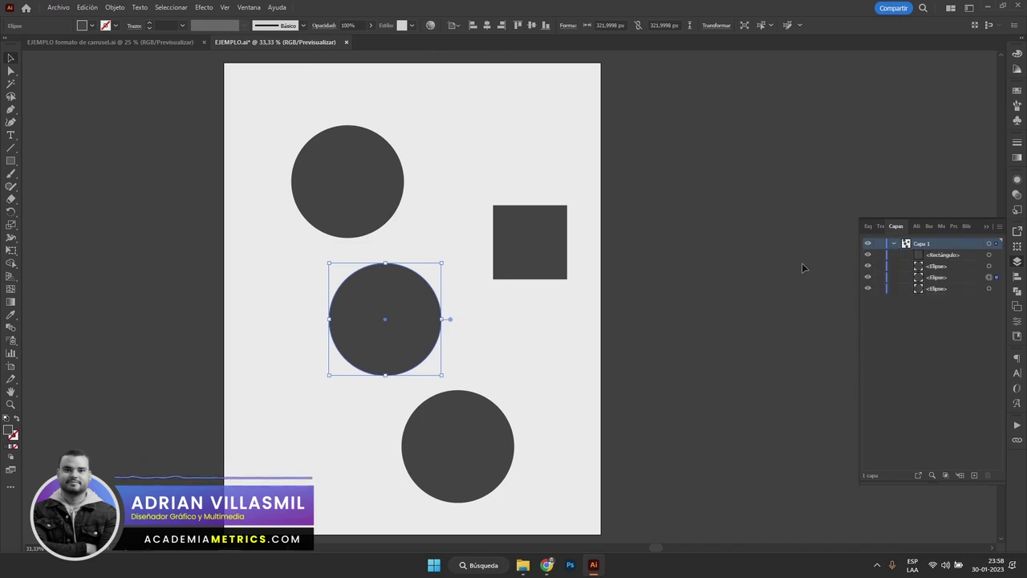
pyautogui.moveTo(538, 240); pyautogui.dragTo(509, 261)
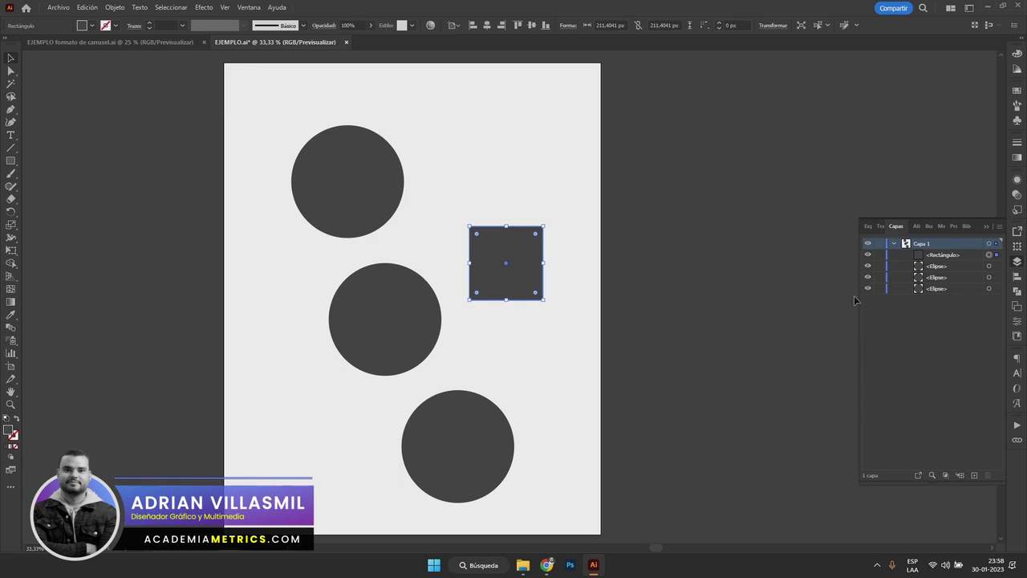
pyautogui.click(937, 256)
pyautogui.moveTo(527, 259); pyautogui.dragTo(440, 252)
# Fill the square with red and place its entry at the bottom of Capa 1's stacking order
pyautogui.click(92, 25)
pyautogui.click(36, 47)
pyautogui.moveTo(940, 259); pyautogui.dragTo(938, 294)
# Select the middle circle and send it to the back of Capa 1
pyautogui.click(379, 288)
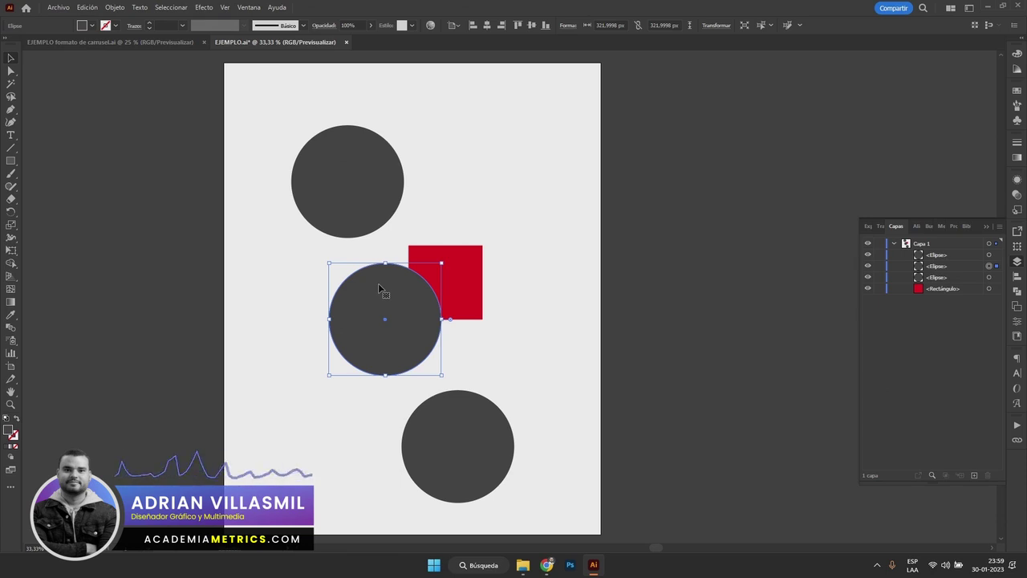
pyautogui.click(165, 303)
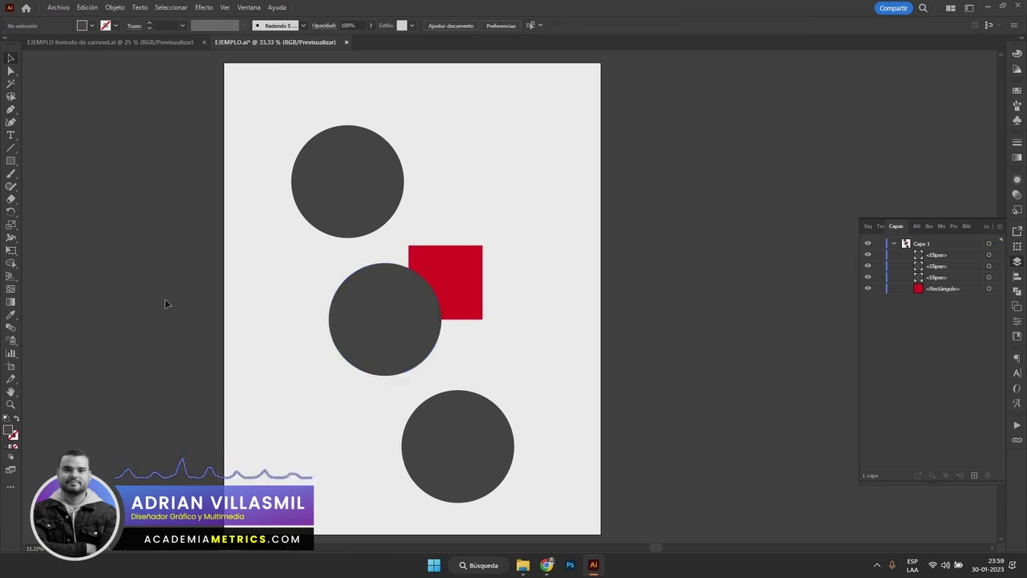
pyautogui.rightClick(386, 294)
pyautogui.click(401, 272)
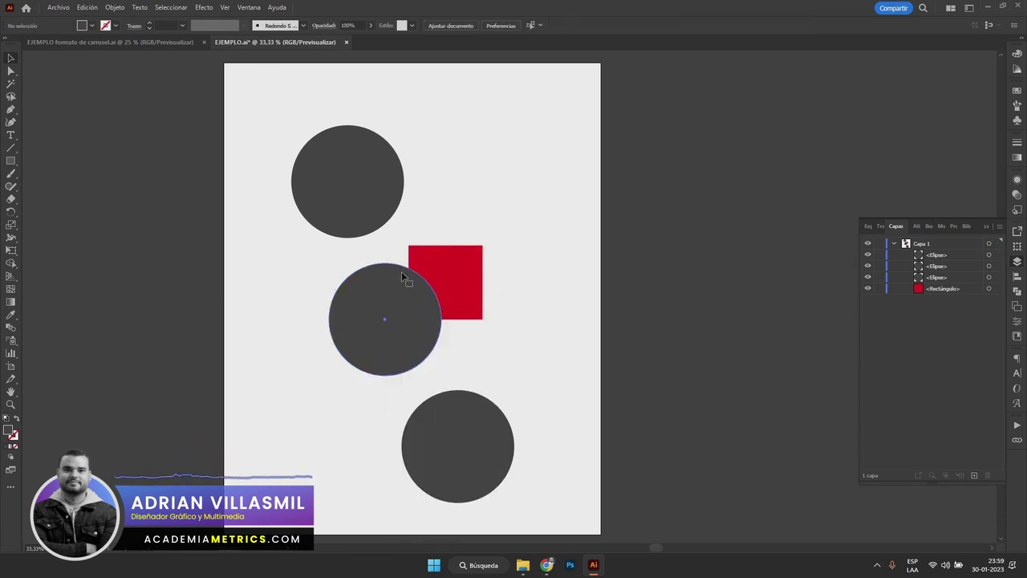
pyautogui.click(401, 272)
pyautogui.rightClick(400, 281)
pyautogui.moveTo(448, 497)
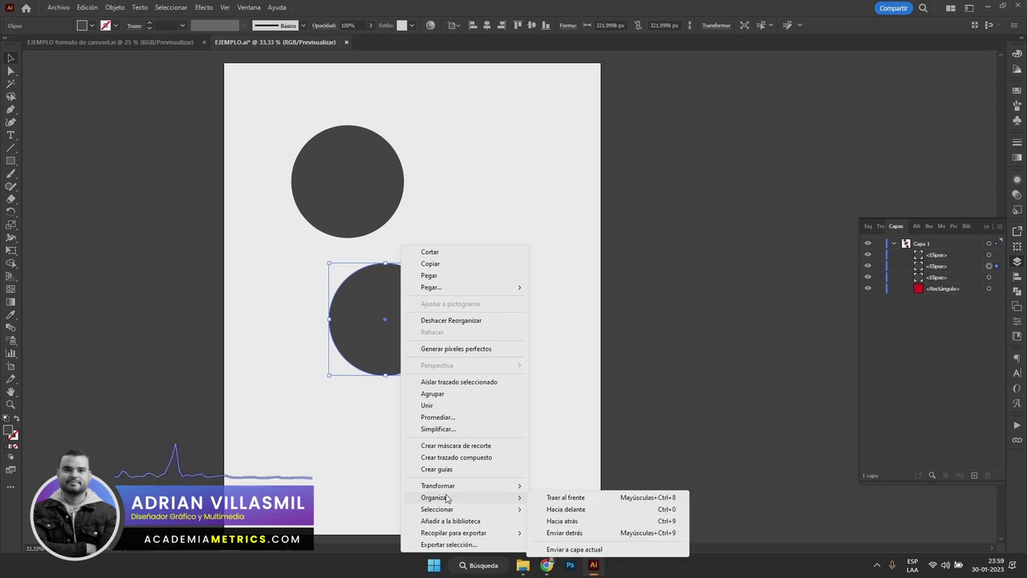
pyautogui.click(576, 534)
# Rearrange the three circles diagonally and place the red square over the edge of the middle circle
pyautogui.moveTo(437, 284); pyautogui.dragTo(491, 202)
pyautogui.moveTo(414, 310); pyautogui.dragTo(431, 297)
pyautogui.moveTo(486, 419); pyautogui.dragTo(522, 366)
pyautogui.moveTo(488, 395); pyautogui.dragTo(487, 403)
pyautogui.moveTo(497, 208); pyautogui.dragTo(440, 243)
# Create a new layer above Capa 1 and draw on it a square about 235 px wide overlapping the red square
pyautogui.hotkey('ctrl', 'l')
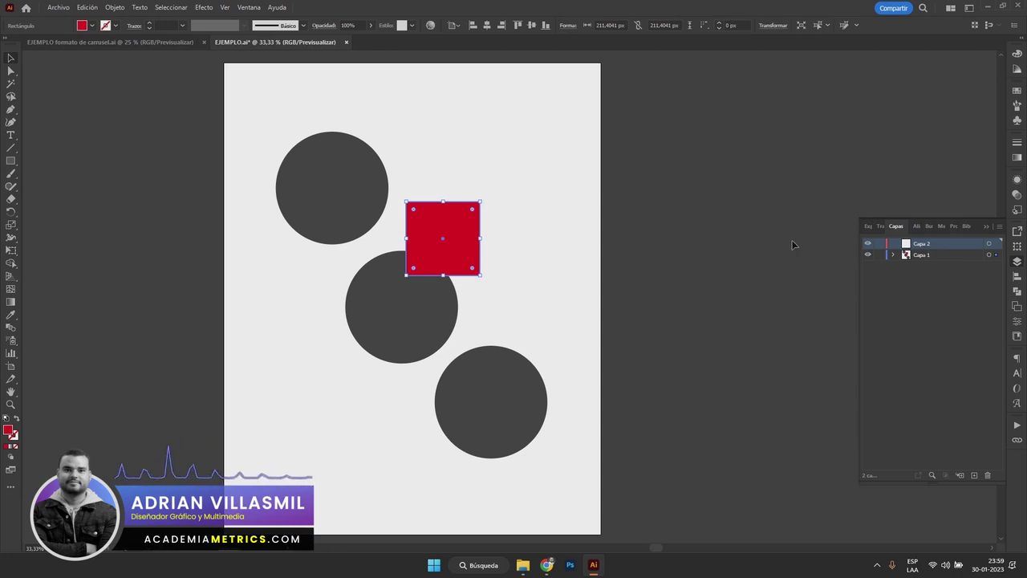
pyautogui.click(11, 162)
pyautogui.moveTo(362, 139); pyautogui.dragTo(498, 227)
pyautogui.moveTo(435, 178); pyautogui.dragTo(442, 221)
# Fill the new square with dark blue and move it to the upper right of the red square
pyautogui.click(92, 24)
pyautogui.click(68, 44)
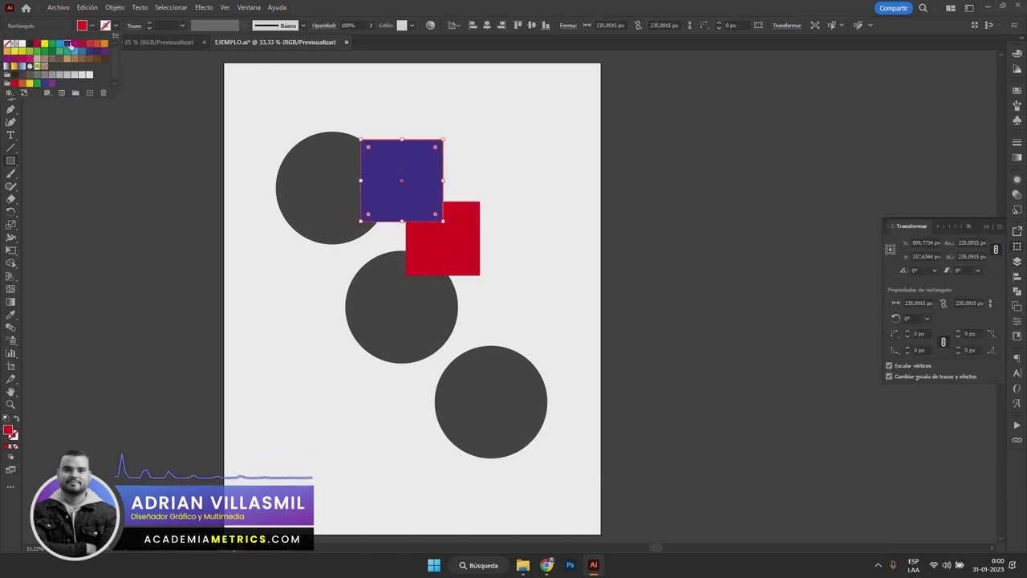
pyautogui.click(93, 26)
pyautogui.click(11, 59)
pyautogui.moveTo(422, 171); pyautogui.dragTo(539, 169)
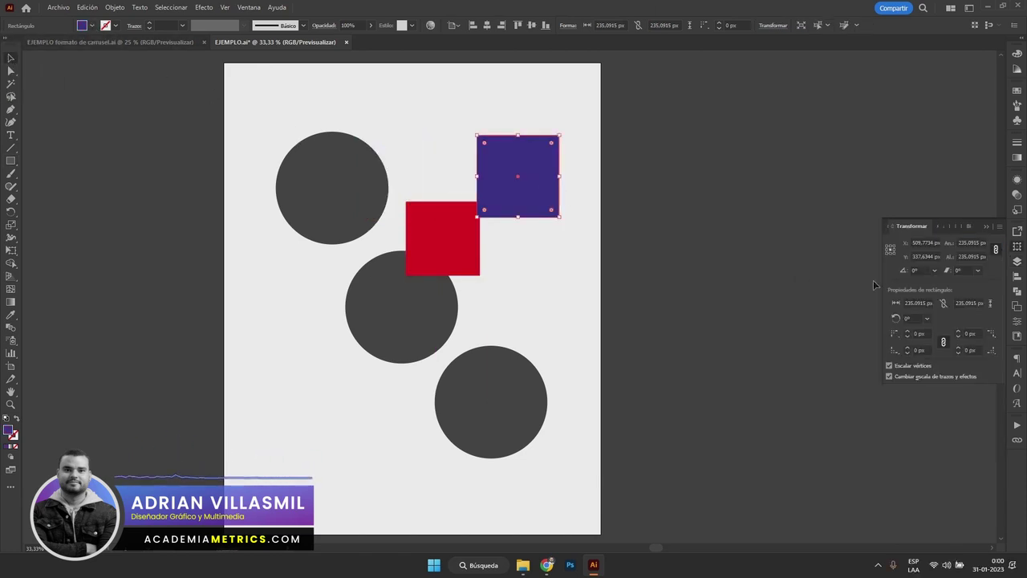
# Move the blue square clear of the red one, and regroup Capa 1's circles and red square into a two-by-two grid
pyautogui.click(1017, 261)
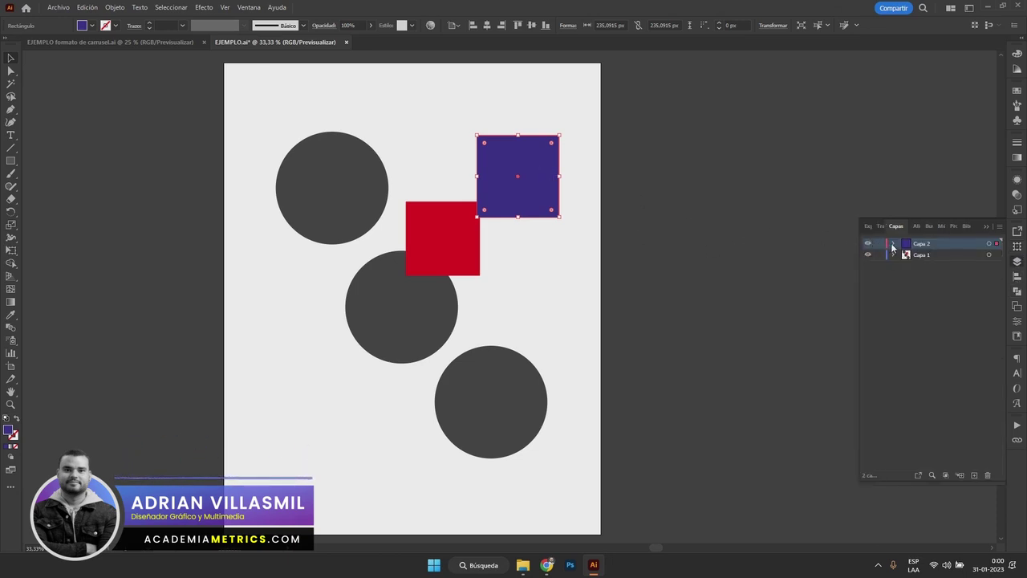
pyautogui.moveTo(535, 156); pyautogui.dragTo(545, 139)
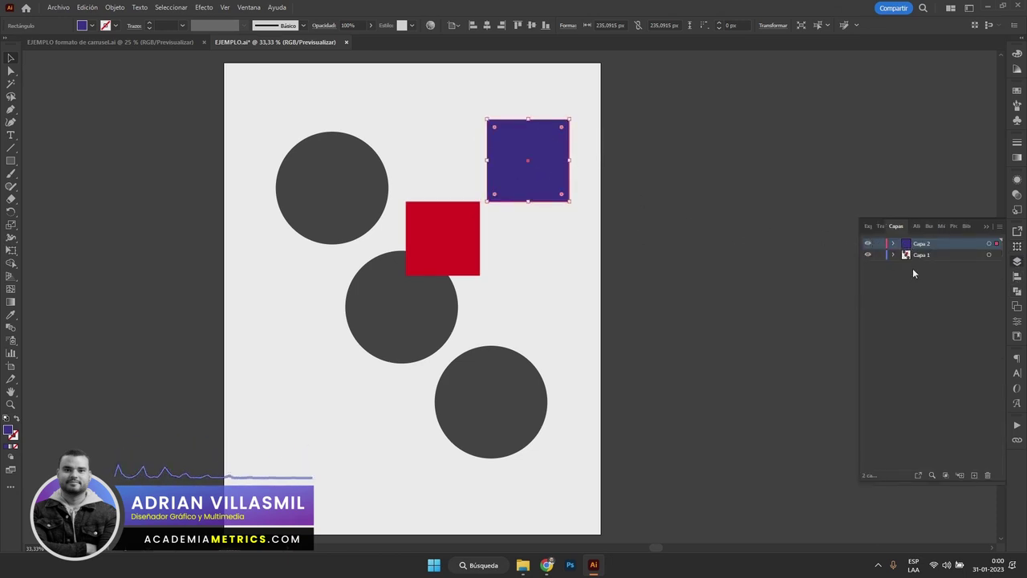
pyautogui.click(903, 256)
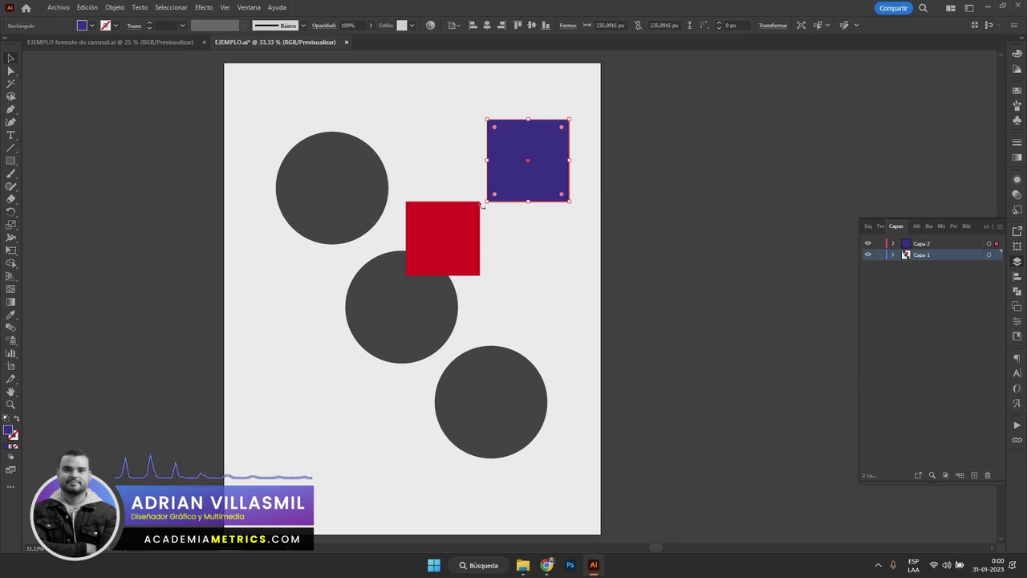
pyautogui.moveTo(481, 261); pyautogui.dragTo(514, 284)
pyautogui.moveTo(492, 394); pyautogui.dragTo(483, 321)
pyautogui.moveTo(382, 311); pyautogui.dragTo(329, 324)
pyautogui.moveTo(360, 203); pyautogui.dragTo(368, 213)
pyautogui.moveTo(534, 329); pyautogui.dragTo(509, 334)
pyautogui.moveTo(509, 268); pyautogui.dragTo(478, 228)
pyautogui.moveTo(476, 318); pyautogui.dragTo(488, 302)
pyautogui.moveTo(446, 223); pyautogui.dragTo(469, 196)
# Move the blue square over the upper-left circle and try to send it behind with Enviar detrás
pyautogui.moveTo(521, 159); pyautogui.dragTo(373, 197)
pyautogui.rightClick(361, 187)
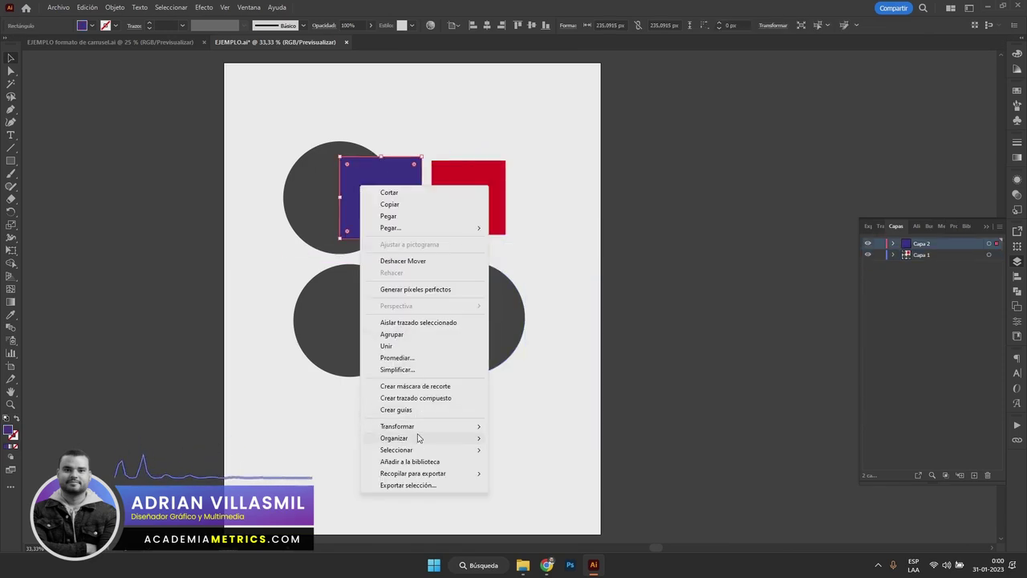
pyautogui.moveTo(417, 440)
pyautogui.click(548, 474)
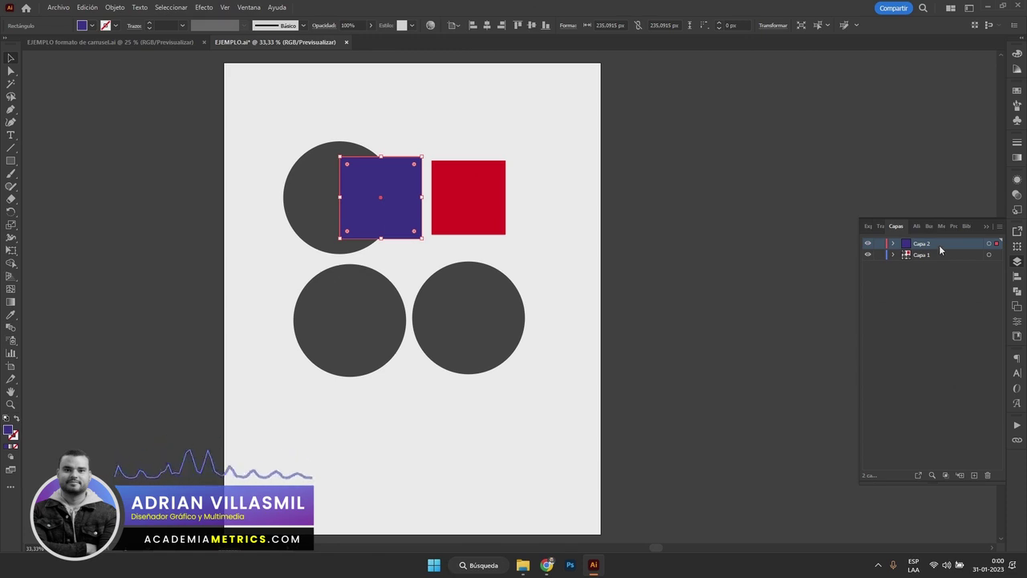
# Move the blue square to the middle of the grid and enlarge the red square to about 322 px wide
pyautogui.moveTo(403, 193); pyautogui.dragTo(434, 242)
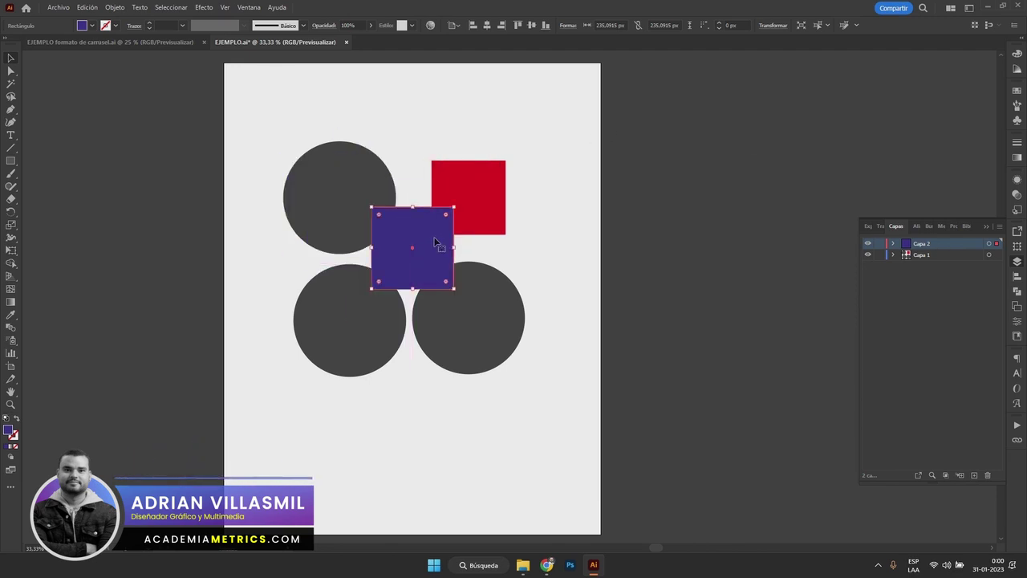
pyautogui.click(482, 217)
pyautogui.moveTo(469, 161); pyautogui.dragTo(469, 141)
# Place Capa 2 below Capa 1 and spread the circles and squares apart across the artboard
pyautogui.moveTo(941, 255)
pyautogui.mouseDown()
pyautogui.moveTo(930, 247)
pyautogui.moveTo(926, 268)
pyautogui.mouseUp()
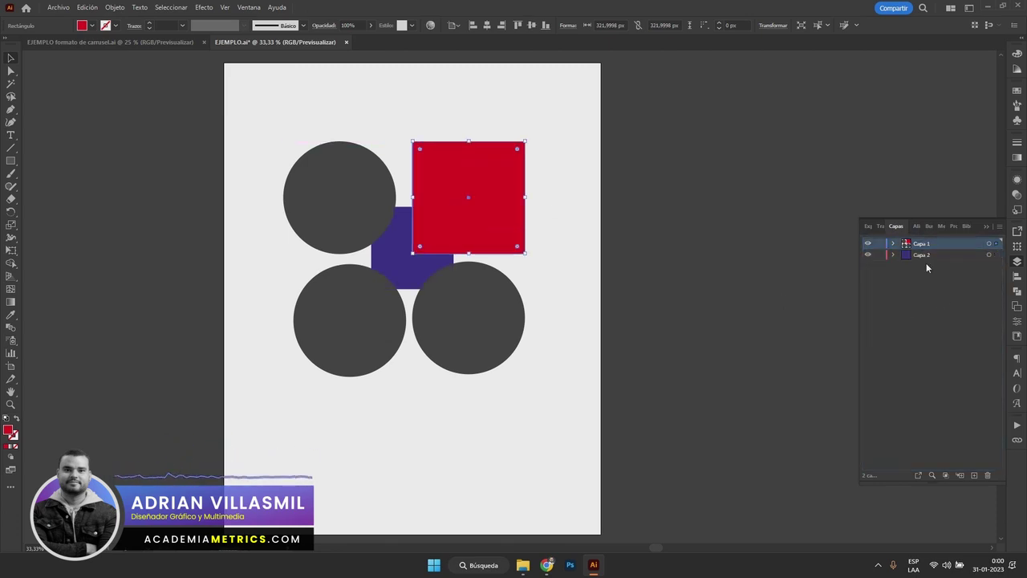
pyautogui.moveTo(473, 214); pyautogui.dragTo(514, 230)
pyautogui.moveTo(357, 317); pyautogui.dragTo(315, 351)
pyautogui.moveTo(473, 319); pyautogui.dragTo(501, 359)
pyautogui.moveTo(543, 235); pyautogui.dragTo(499, 240)
pyautogui.moveTo(340, 214); pyautogui.dragTo(327, 193)
pyautogui.moveTo(392, 235); pyautogui.dragTo(404, 254)
pyautogui.moveTo(491, 200); pyautogui.dragTo(500, 165)
pyautogui.moveTo(448, 277); pyautogui.dragTo(439, 280)
pyautogui.moveTo(497, 346); pyautogui.dragTo(511, 354)
pyautogui.moveTo(341, 358); pyautogui.dragTo(371, 377)
pyautogui.moveTo(503, 361); pyautogui.dragTo(495, 367)
pyautogui.moveTo(347, 185); pyautogui.dragTo(335, 171)
pyautogui.moveTo(530, 177); pyautogui.dragTo(530, 165)
# Create another new layer above Capa 1 and deselect the artwork
pyautogui.click(923, 255)
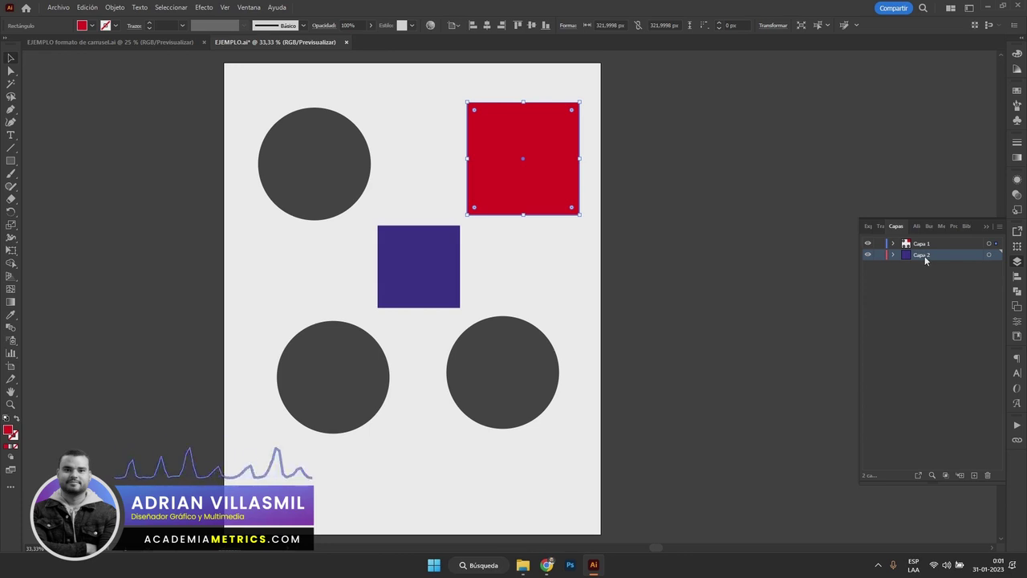
pyautogui.click(921, 246)
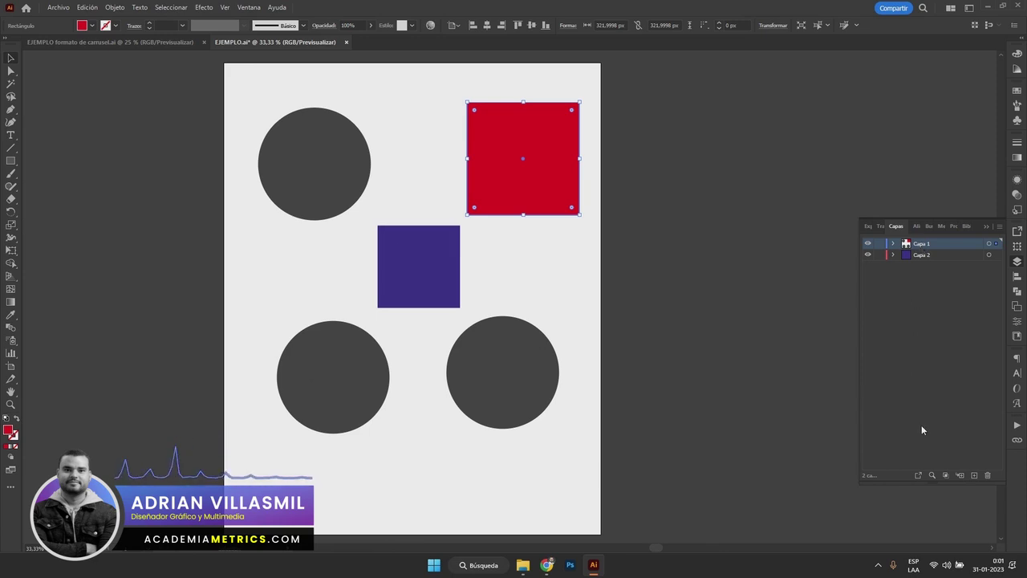
pyautogui.click(974, 476)
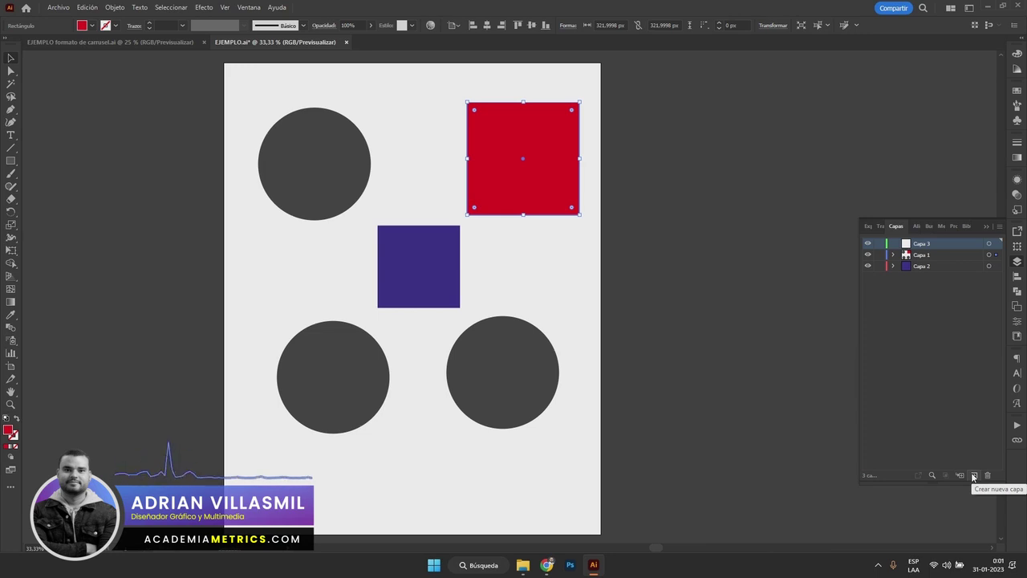
pyautogui.click(676, 255)
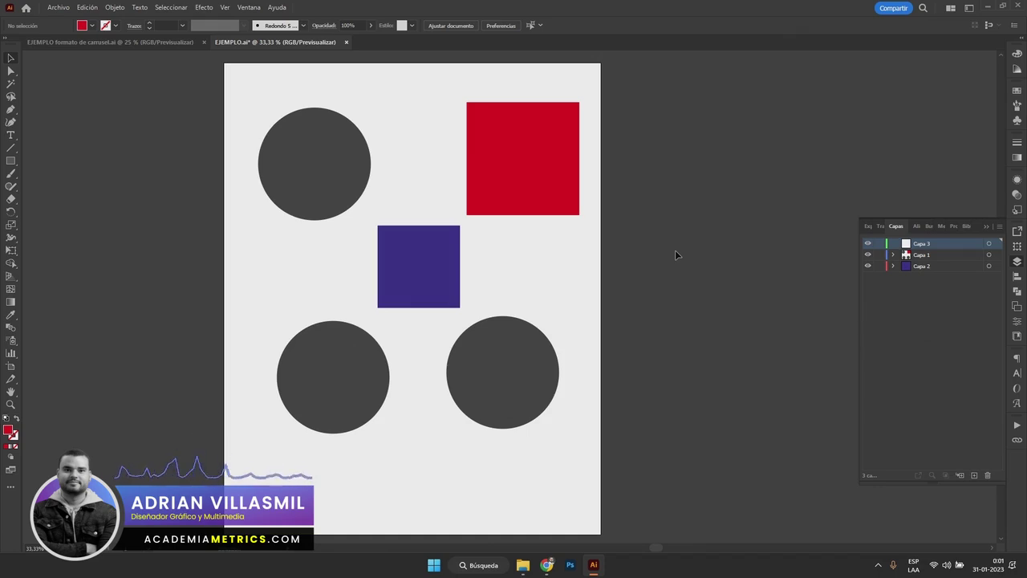
# Examine the contents of Capa 2 and Capa 1 in the layer list
pyautogui.click(942, 281)
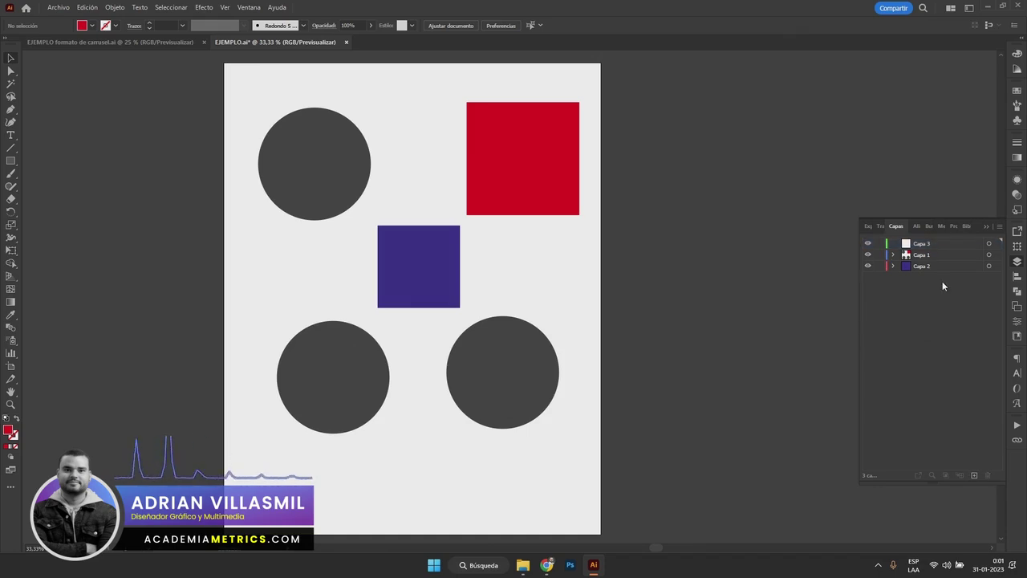
pyautogui.click(936, 260)
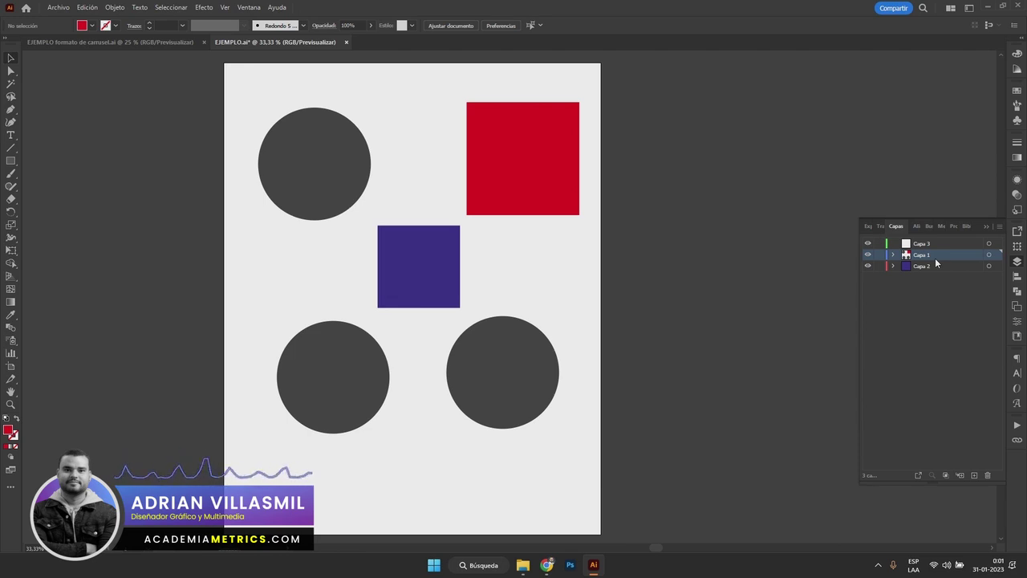
pyautogui.click(894, 266)
pyautogui.click(894, 267)
pyautogui.click(893, 256)
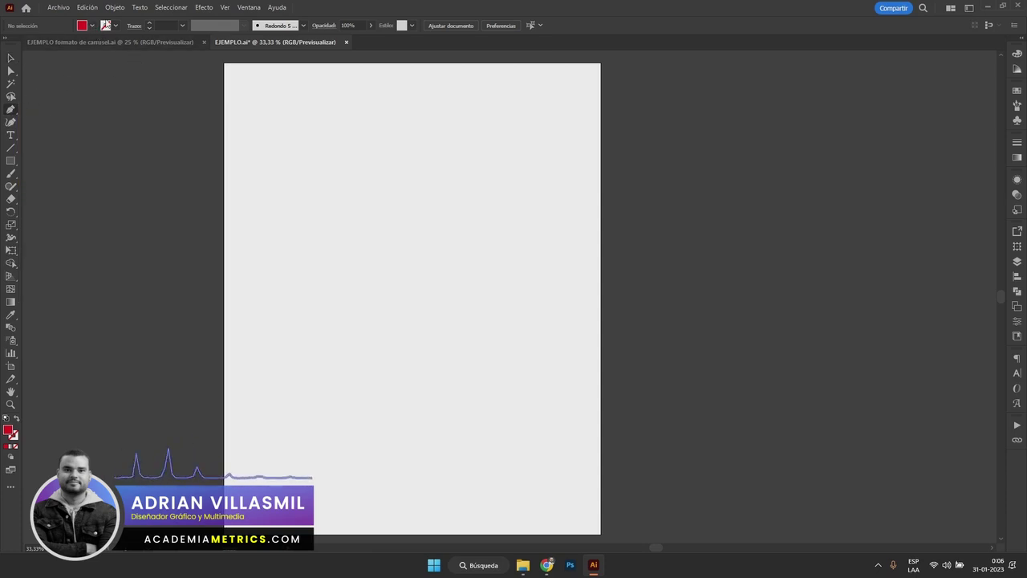
# Set no fill and a green stroke for the Pen tool
pyautogui.click(89, 27)
pyautogui.click(8, 45)
pyautogui.click(114, 26)
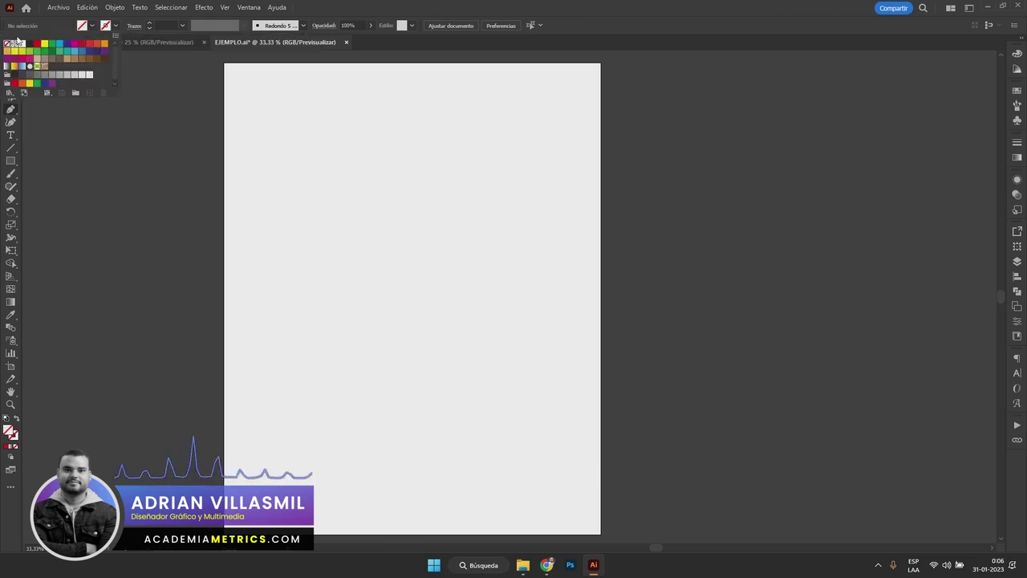
pyautogui.click(52, 45)
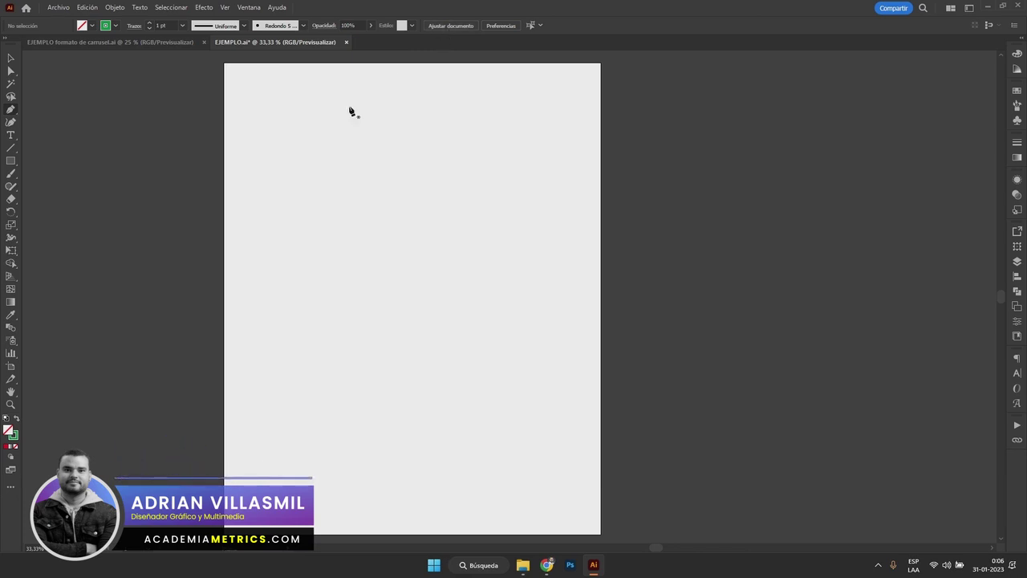
# Draw an open path of straight segments with eight anchor points on the empty artboard using the Pen tool
pyautogui.click(335, 147)
pyautogui.click(436, 162)
pyautogui.click(423, 258)
pyautogui.click(522, 273)
pyautogui.click(460, 341)
pyautogui.click(267, 324)
pyautogui.press('Escape')
pyautogui.click(317, 214)
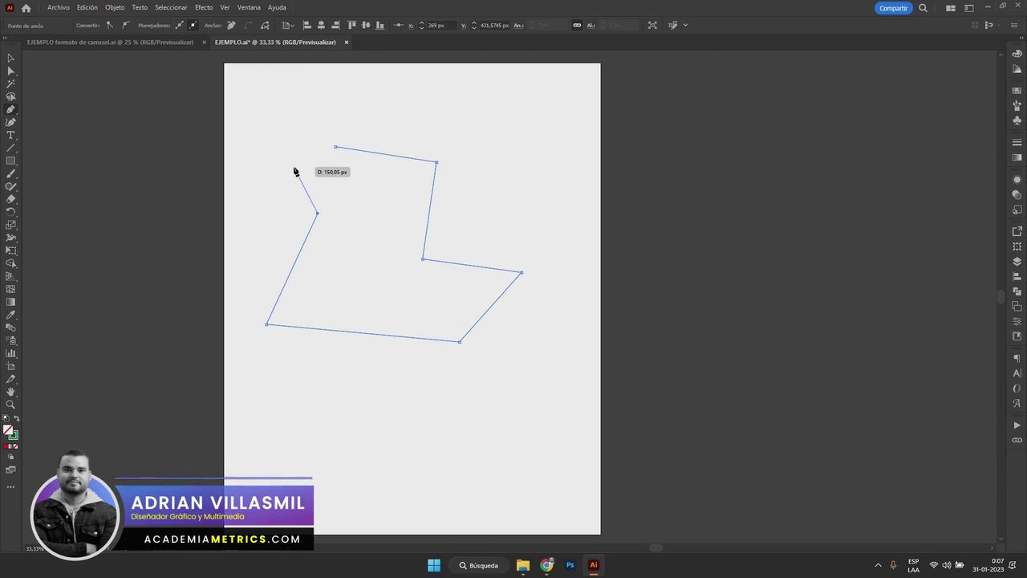
pyautogui.click(294, 168)
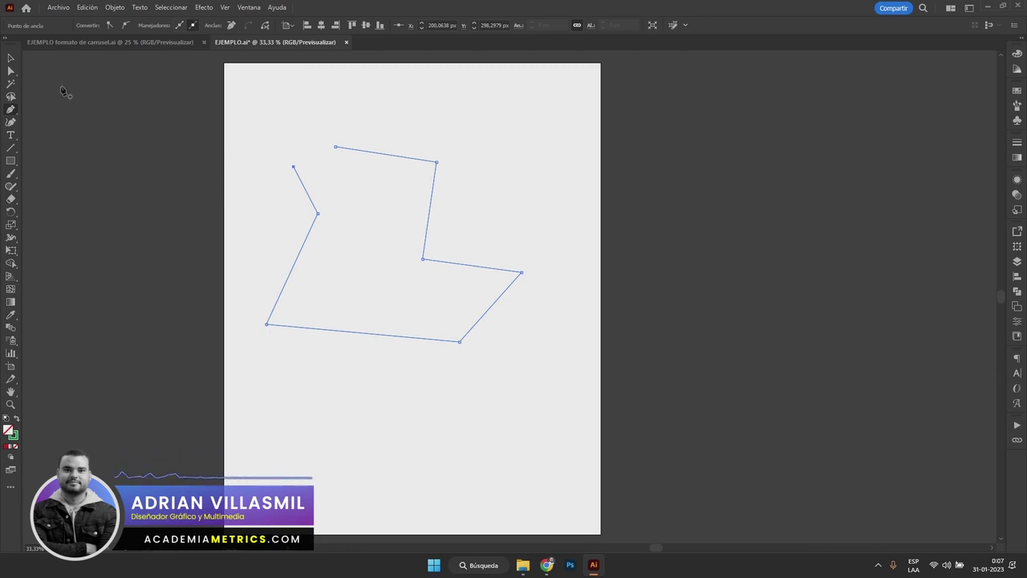
# Move the open path slightly lower and to the right on the artboard, and view its stroke color choices
pyautogui.click(10, 60)
pyautogui.moveTo(478, 118); pyautogui.dragTo(410, 236)
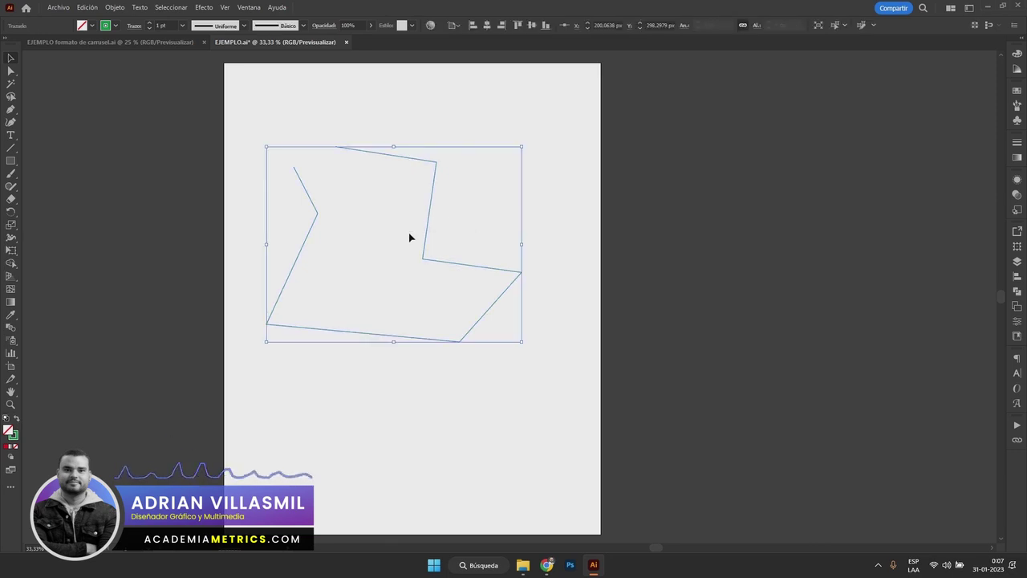
pyautogui.moveTo(426, 230); pyautogui.dragTo(438, 257)
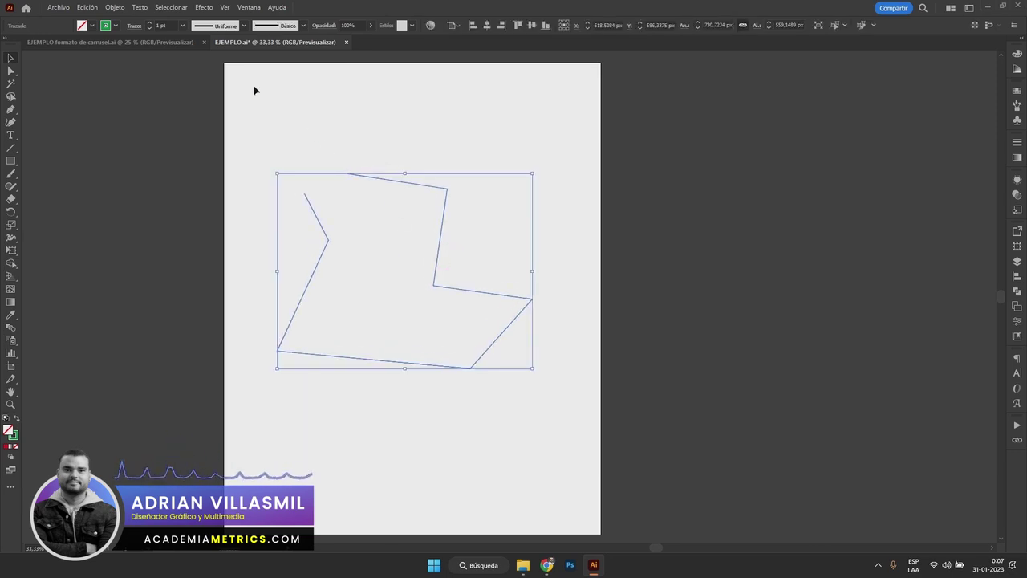
pyautogui.click(118, 27)
pyautogui.click(118, 26)
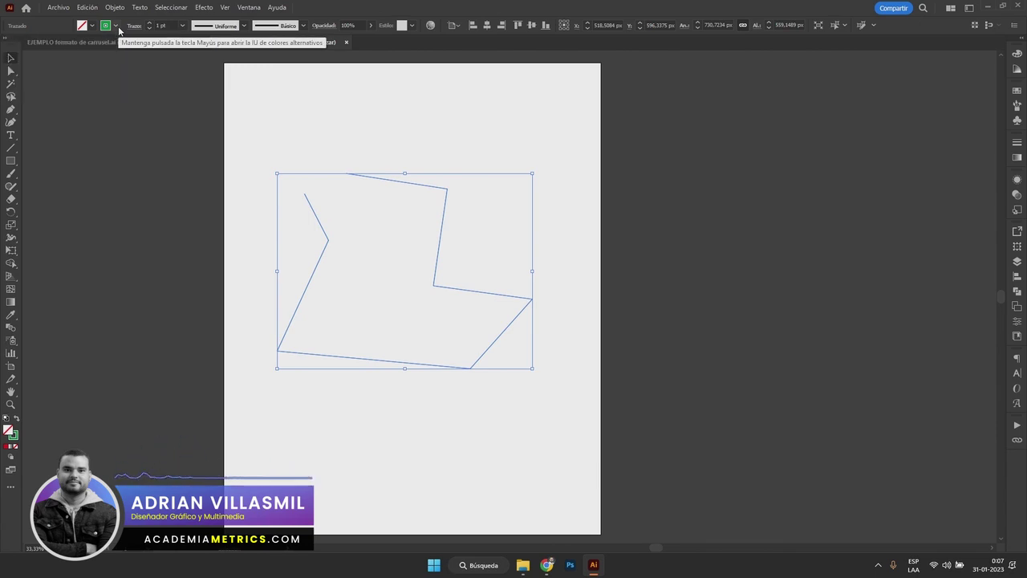
# Increase the selected open path's stroke weight to 12 pt
pyautogui.click(151, 23)
pyautogui.click(151, 23)
pyautogui.click(151, 24)
pyautogui.click(151, 23)
pyautogui.click(151, 24)
pyautogui.click(151, 23)
pyautogui.click(151, 23)
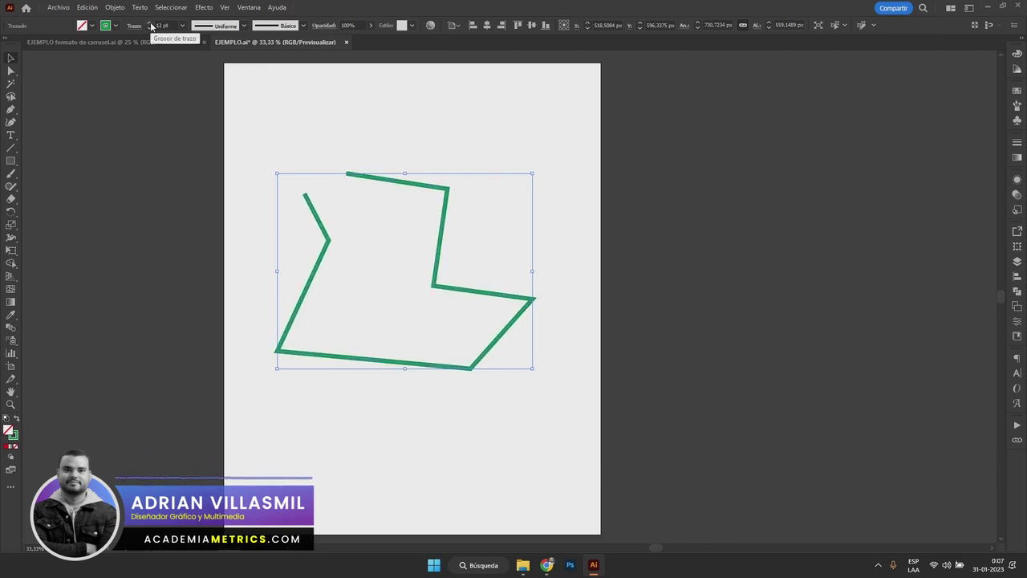
# Reduce the open path's stroke weight to 5 pt
pyautogui.click(149, 28)
pyautogui.click(150, 28)
pyautogui.click(150, 28)
pyautogui.click(149, 28)
pyautogui.click(149, 28)
pyautogui.click(150, 28)
pyautogui.click(150, 28)
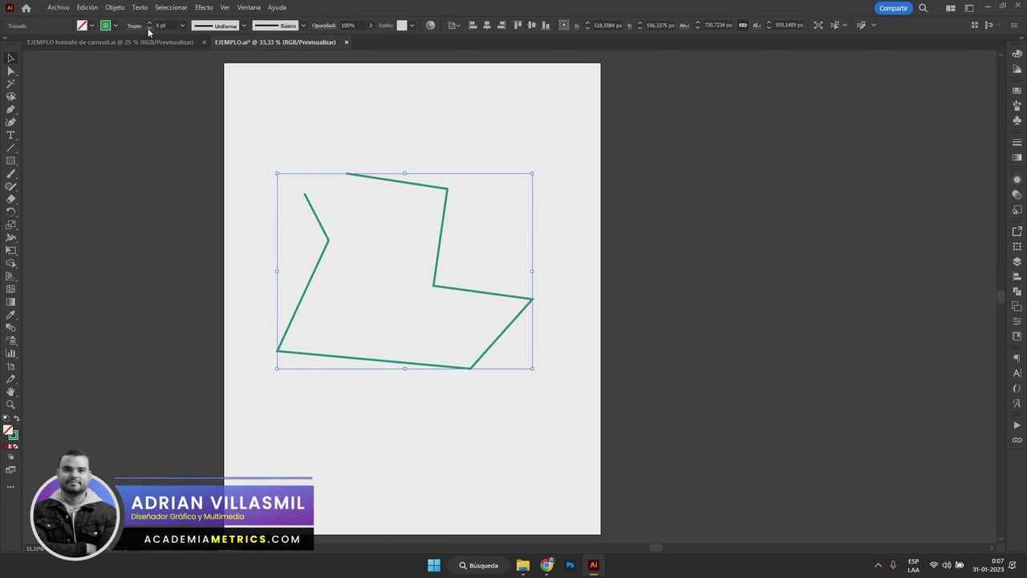
# Try a blue fill on the open path, and set its fill back to none
pyautogui.click(93, 26)
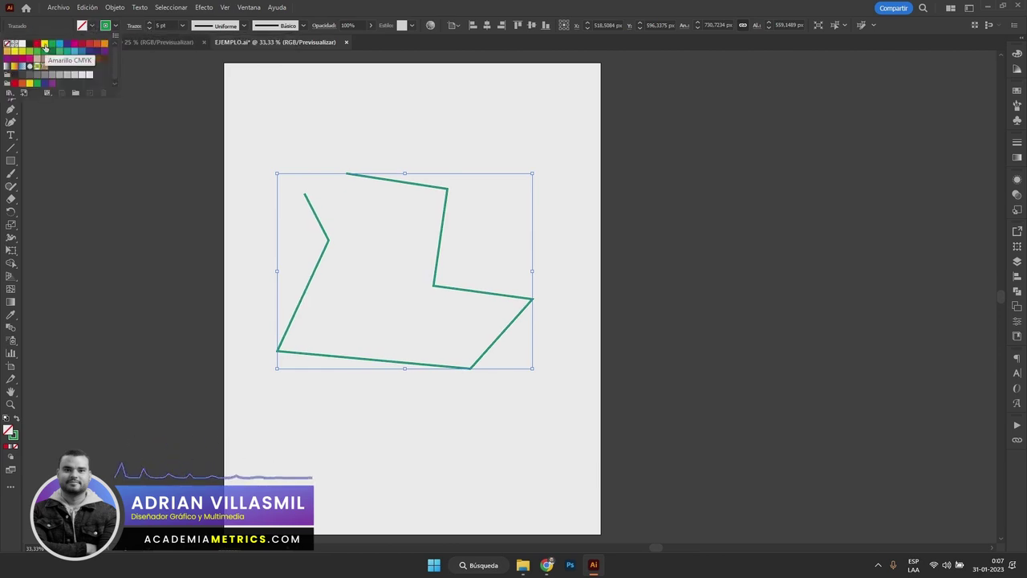
pyautogui.click(80, 53)
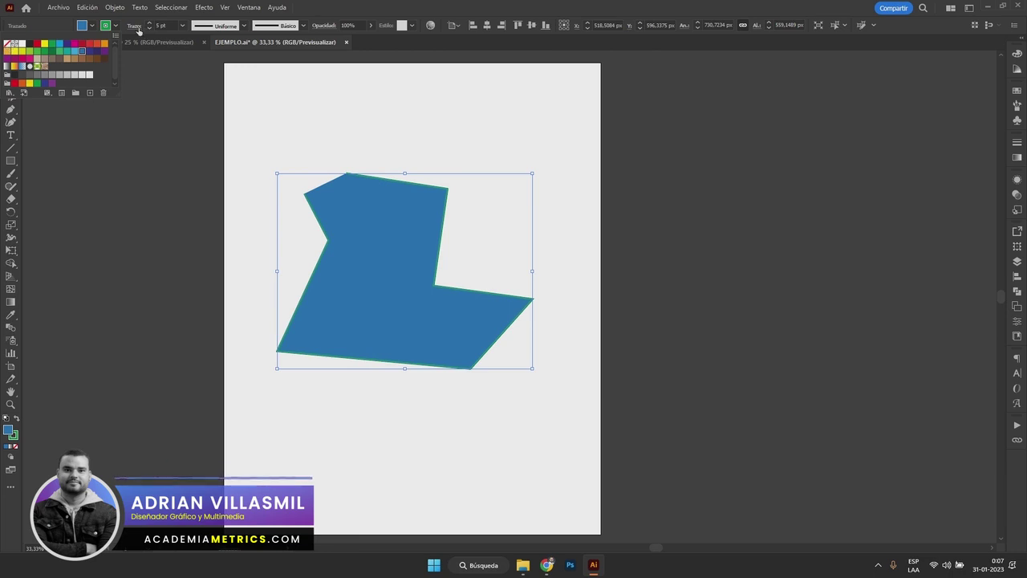
pyautogui.click(8, 46)
# Set the open path's stroke to none and reselect the path on the artboard
pyautogui.click(115, 29)
pyautogui.click(115, 29)
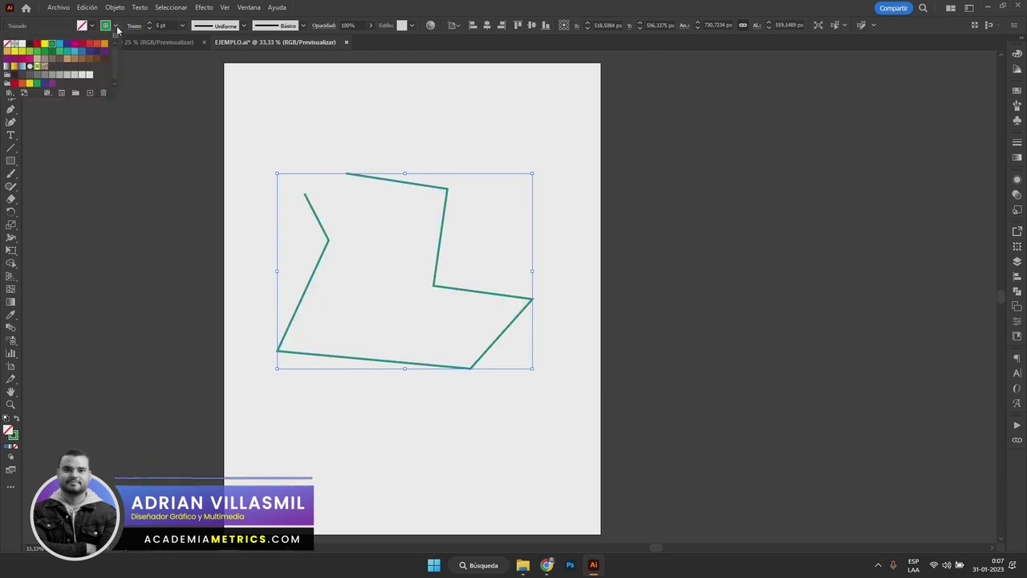
pyautogui.click(11, 45)
pyautogui.moveTo(227, 120); pyautogui.dragTo(594, 405)
pyautogui.moveTo(498, 155); pyautogui.dragTo(294, 306)
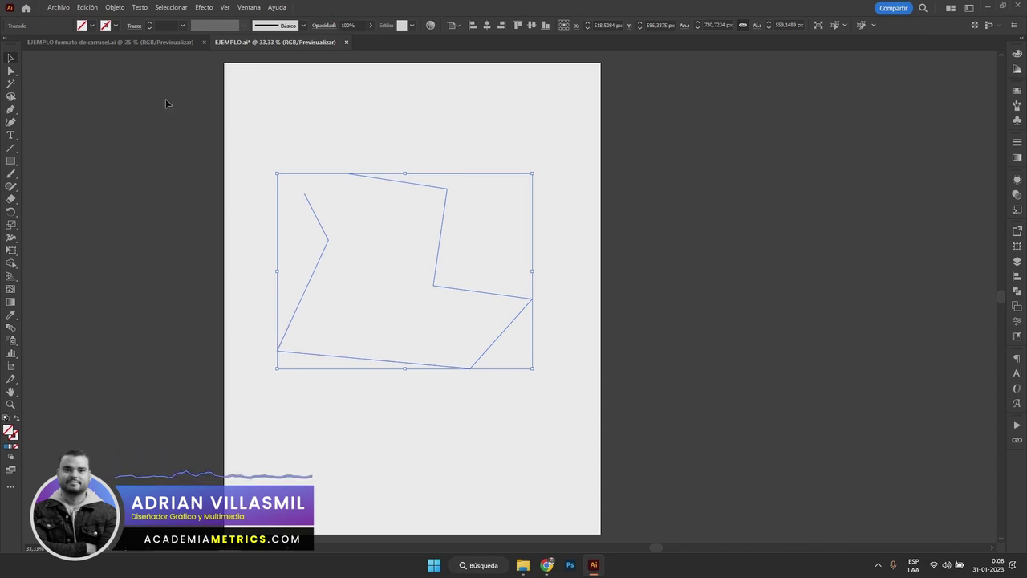
# Apply a green stroke with a 10 pt weight to the open path and deselect it
pyautogui.click(115, 26)
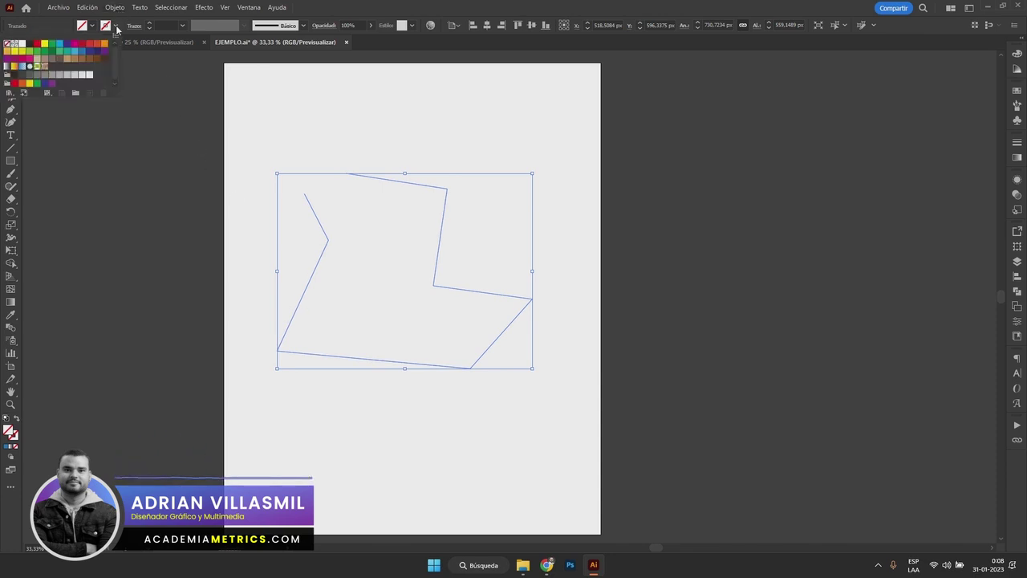
pyautogui.click(51, 43)
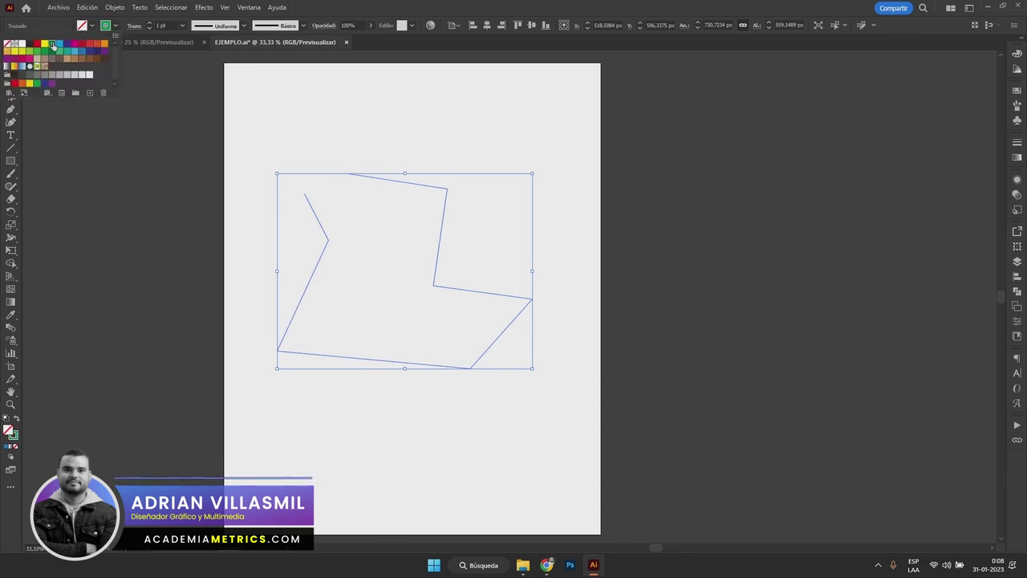
pyautogui.click(150, 23)
pyautogui.click(151, 24)
pyautogui.click(150, 24)
pyautogui.click(150, 23)
pyautogui.click(150, 23)
pyautogui.click(150, 23)
pyautogui.click(150, 24)
pyautogui.click(150, 24)
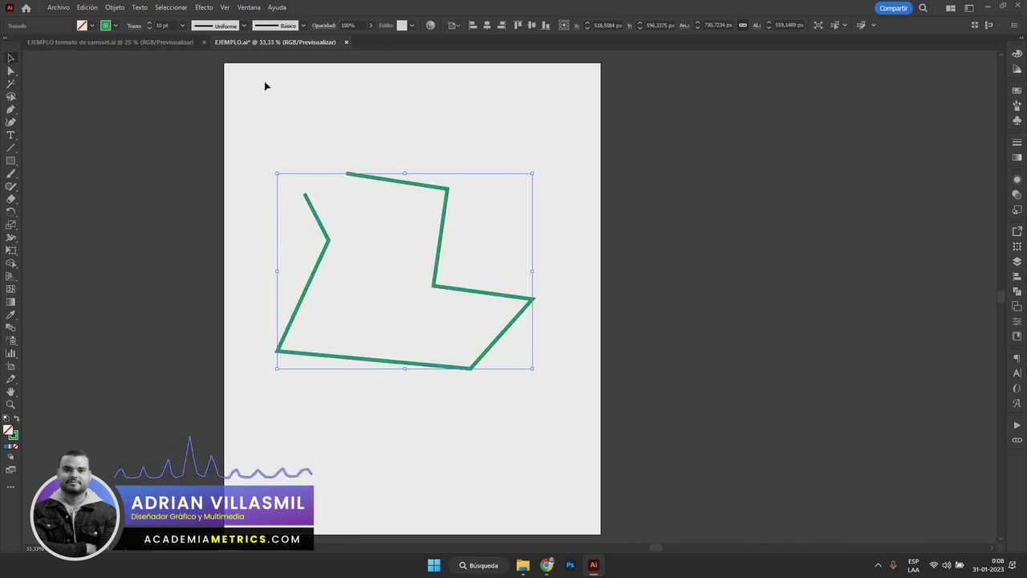
pyautogui.click(284, 93)
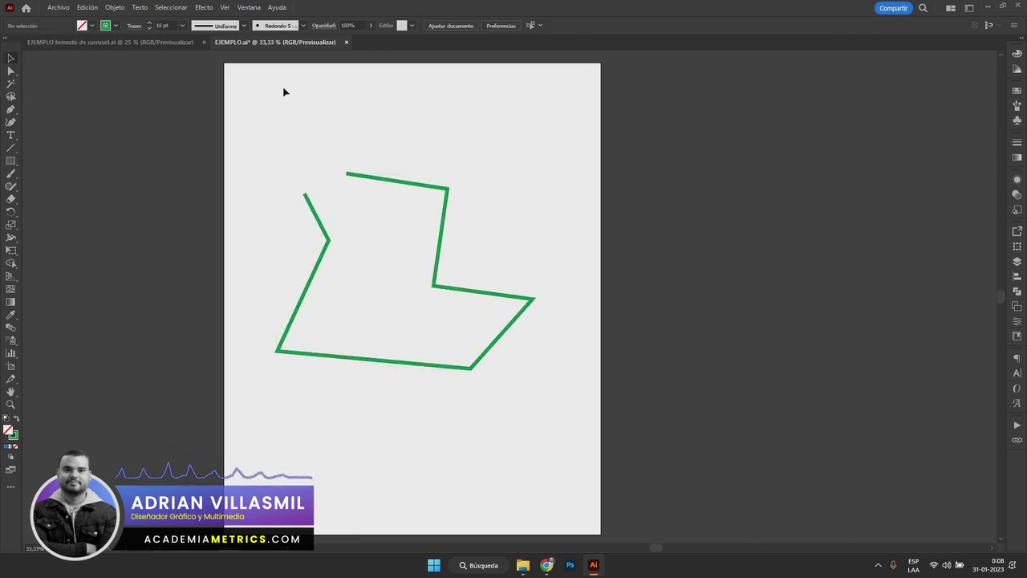
# Draw a test path of horizontal, vertical and diagonal segments above the existing green path with the Pen tool
pyautogui.click(11, 109)
pyautogui.click(334, 115)
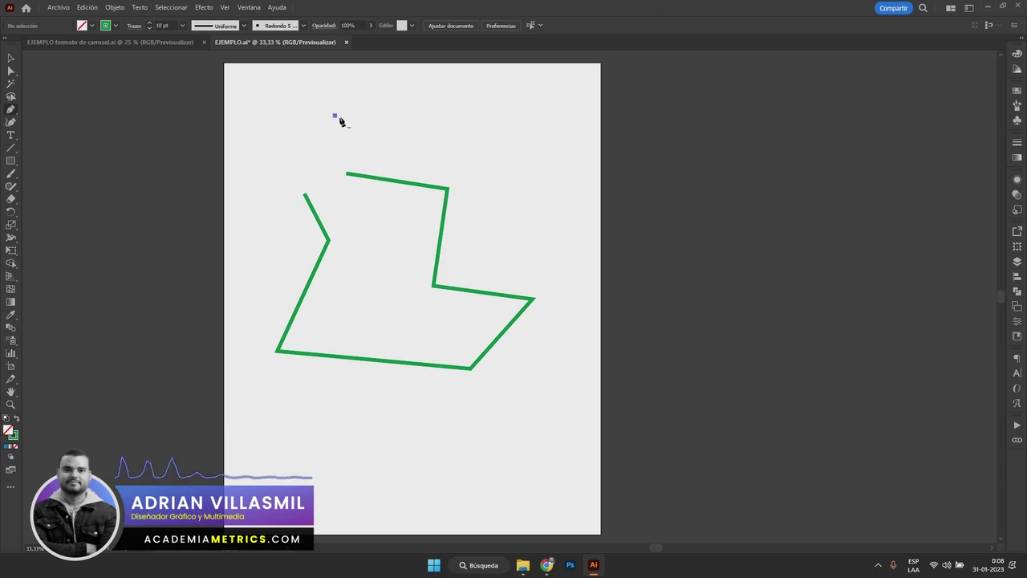
pyautogui.click(489, 118)
pyautogui.hotkey('ctrl', 'z')
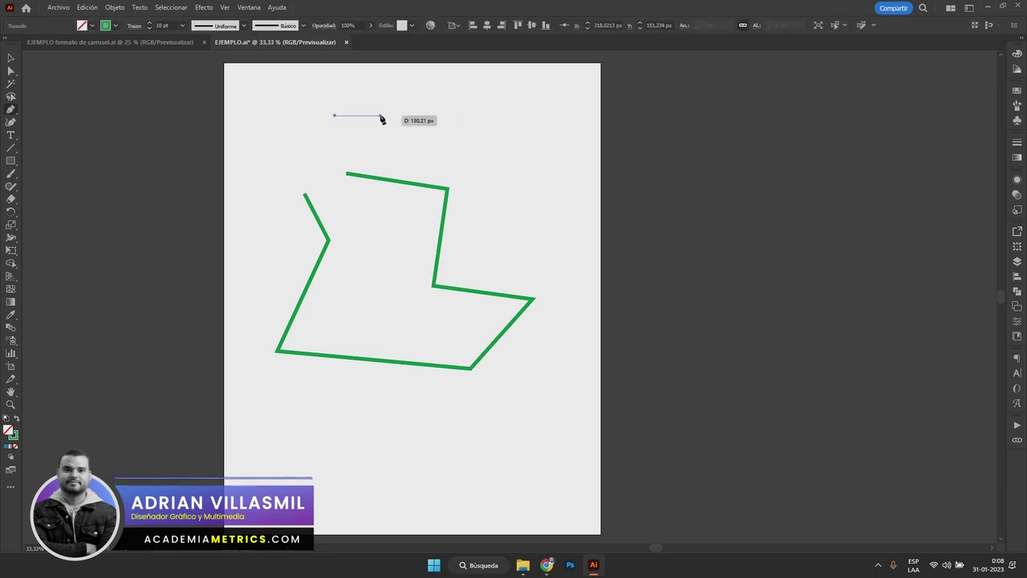
pyautogui.click(514, 114)
pyautogui.click(514, 164)
pyautogui.click(371, 163)
pyautogui.click(416, 119)
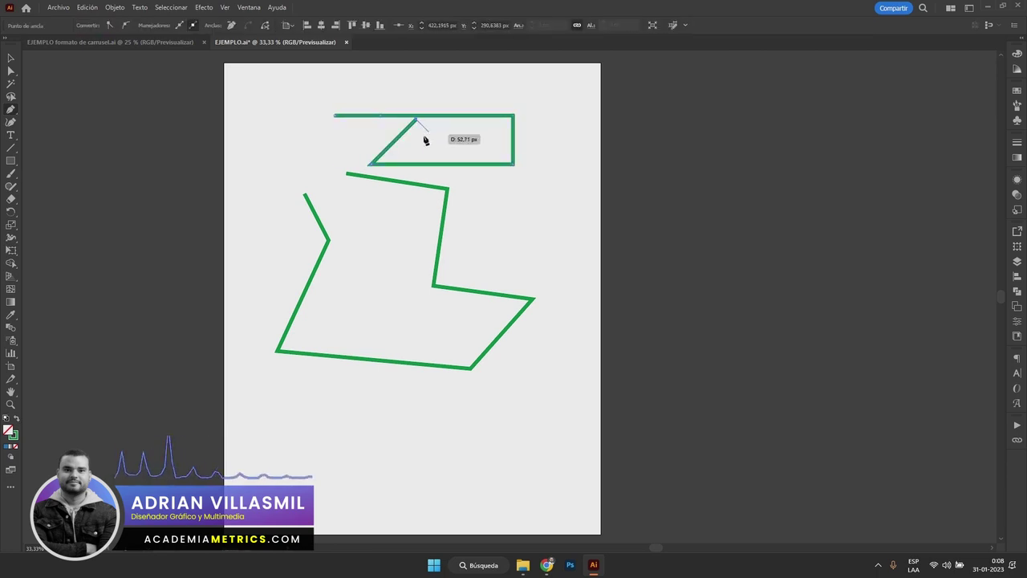
pyautogui.click(416, 141)
# Undo the test path drawn above the green path
pyautogui.hotkey('ctrl', 'z')
pyautogui.hotkey('ctrl', 'z')
pyautogui.hotkey('ctrl', 'z')
pyautogui.hotkey('ctrl', 'z')
pyautogui.hotkey('ctrl', 'z')
pyautogui.hotkey('ctrl', 'z')
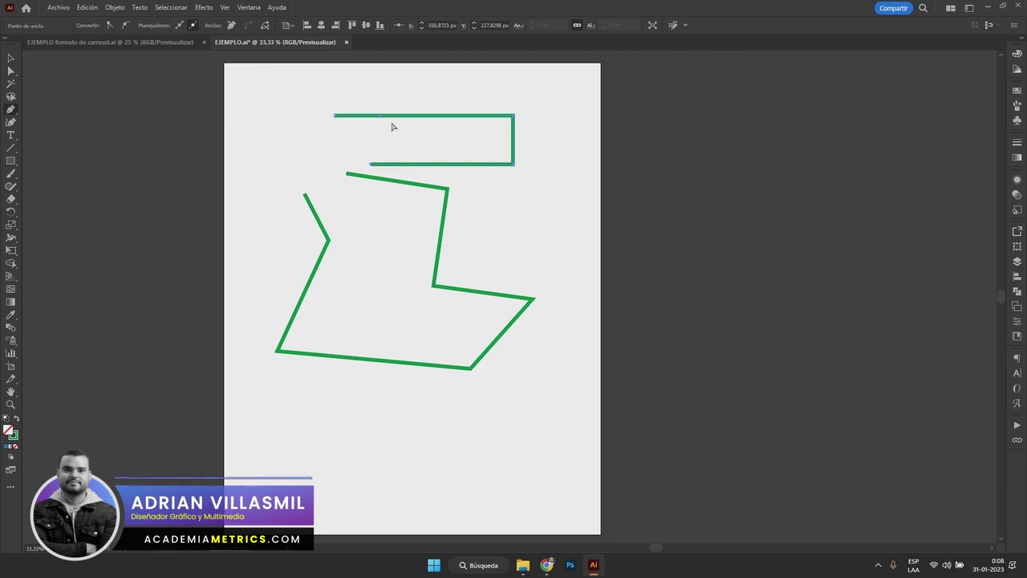
# Delete the green open path so the artboard is empty
pyautogui.moveTo(283, 121); pyautogui.dragTo(578, 415)
pyautogui.press('Delete')
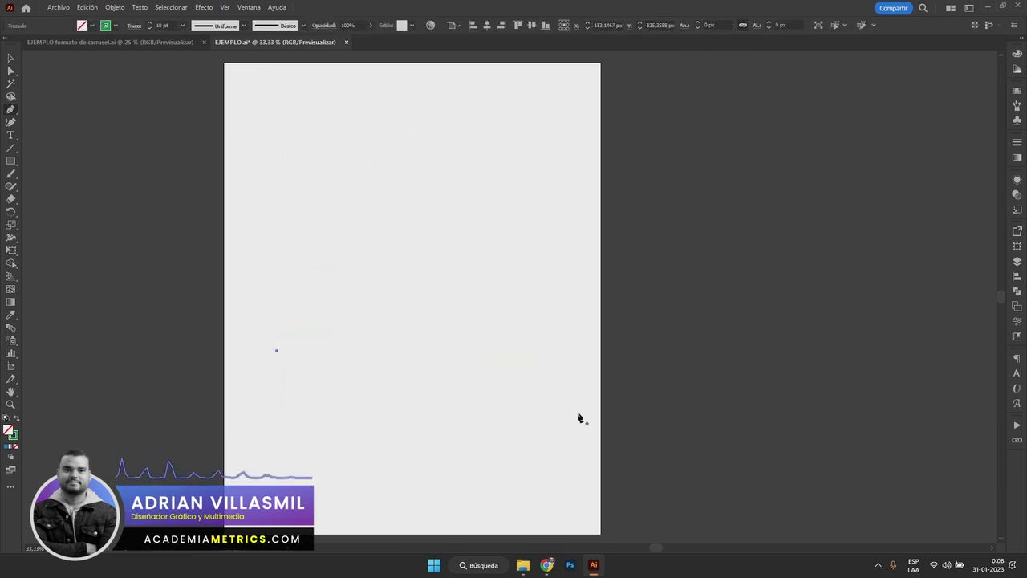
pyautogui.press('Delete')
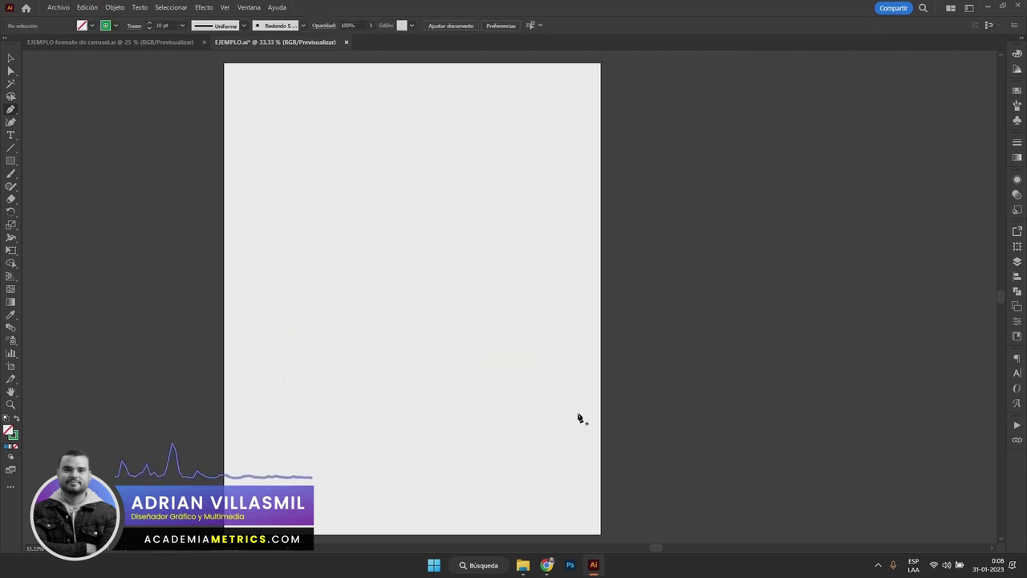
# Draw a closed banner shape with a slanted right end, starting at the artboard's left edge, using the Pen tool
pyautogui.click(224, 111)
pyautogui.click(374, 112)
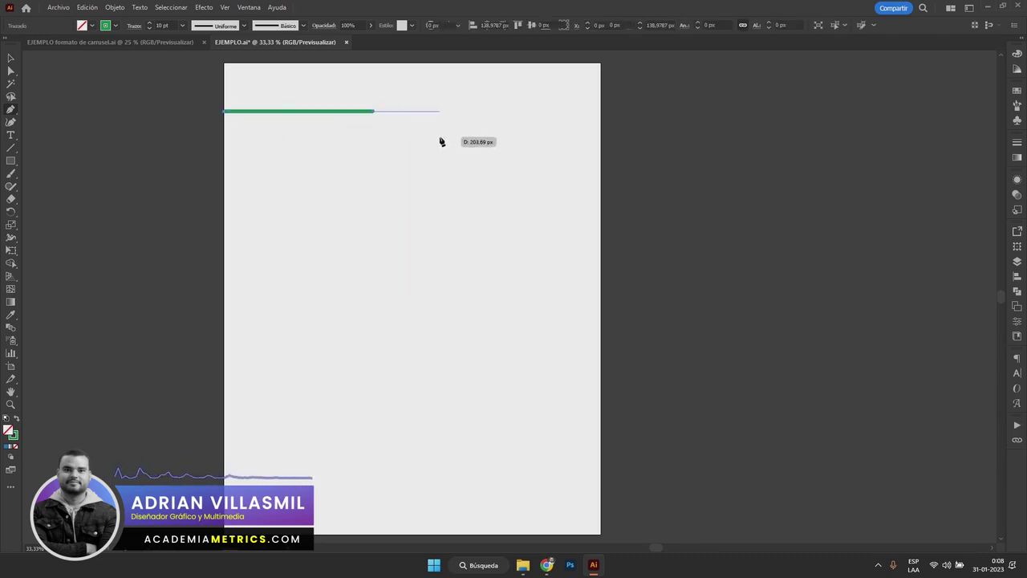
pyautogui.click(410, 146)
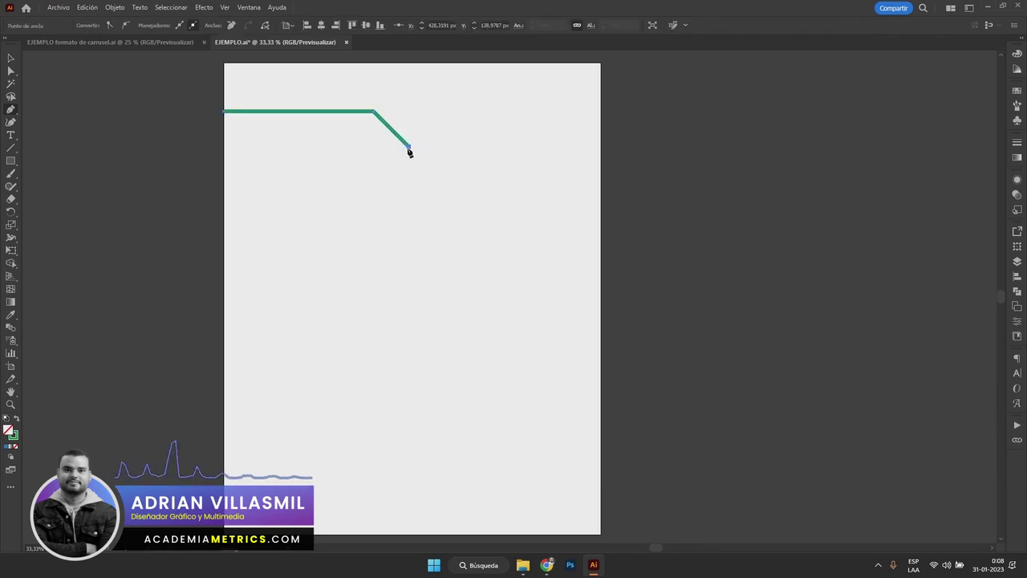
pyautogui.click(224, 147)
pyautogui.click(224, 112)
pyautogui.click(11, 58)
pyautogui.click(194, 78)
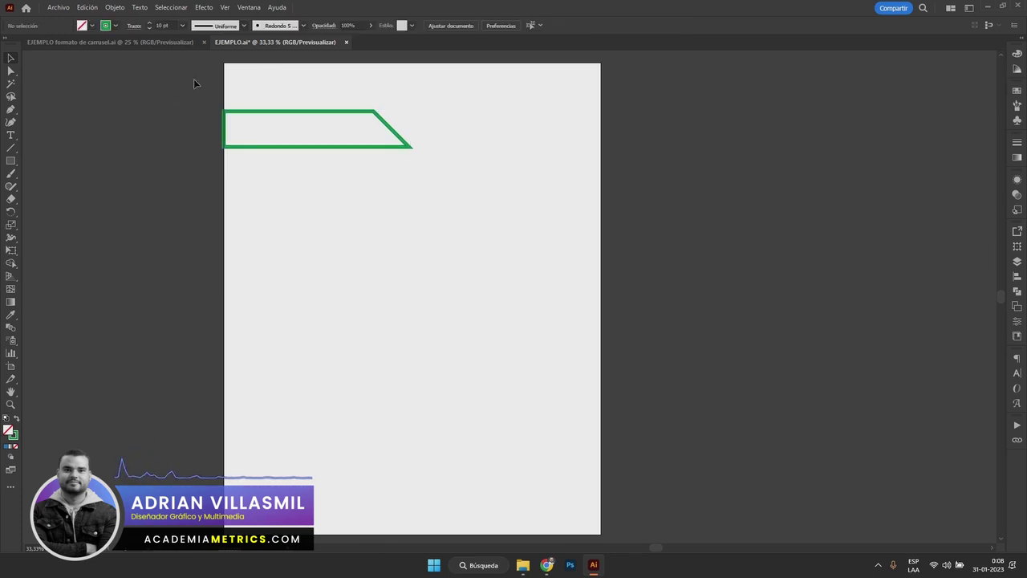
# Remove the banner shape's stroke and fill it with light blue
pyautogui.moveTo(192, 90); pyautogui.dragTo(310, 174)
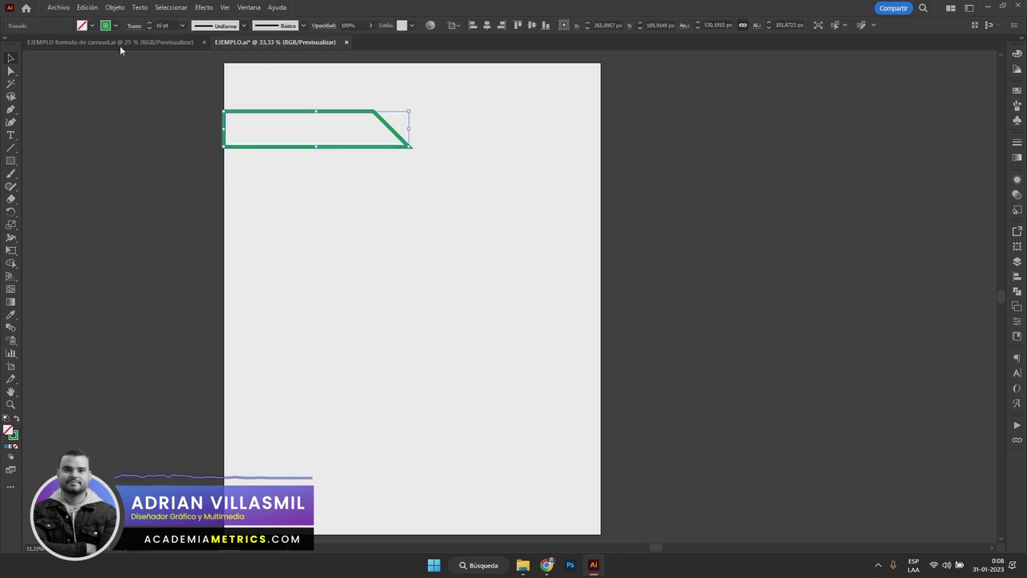
pyautogui.click(116, 25)
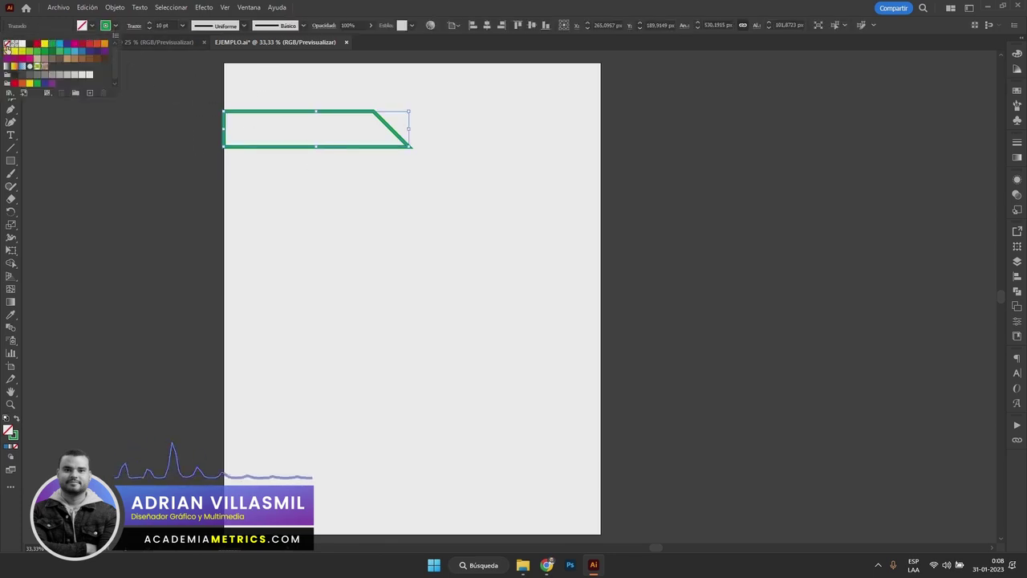
pyautogui.click(7, 43)
pyautogui.click(91, 27)
pyautogui.click(92, 26)
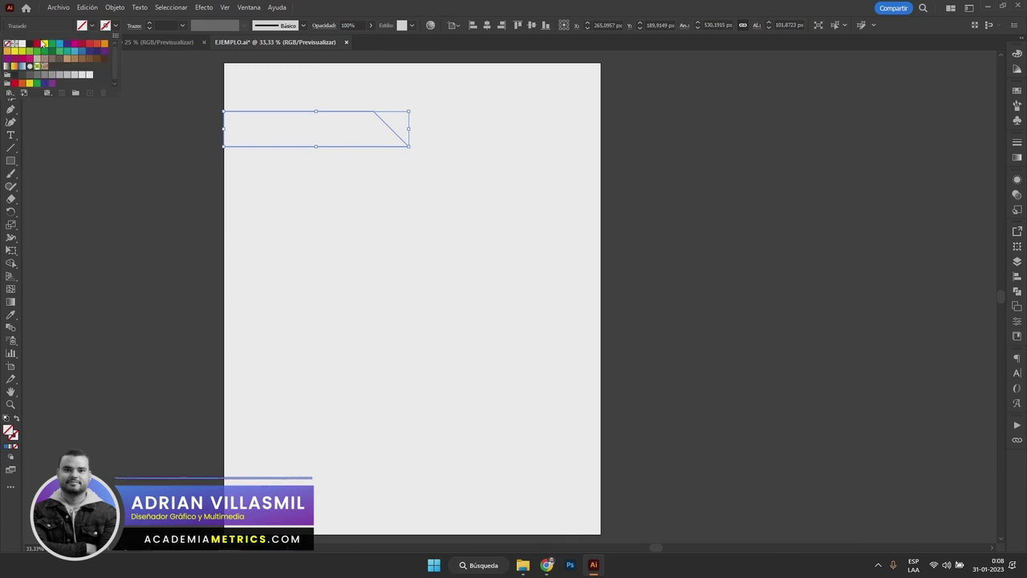
pyautogui.click(60, 44)
pyautogui.click(475, 262)
# Move the blue banner straight down to a Y position of about 403 px and keep it selected
pyautogui.moveTo(342, 142); pyautogui.dragTo(343, 217)
pyautogui.click(518, 198)
pyautogui.click(337, 210)
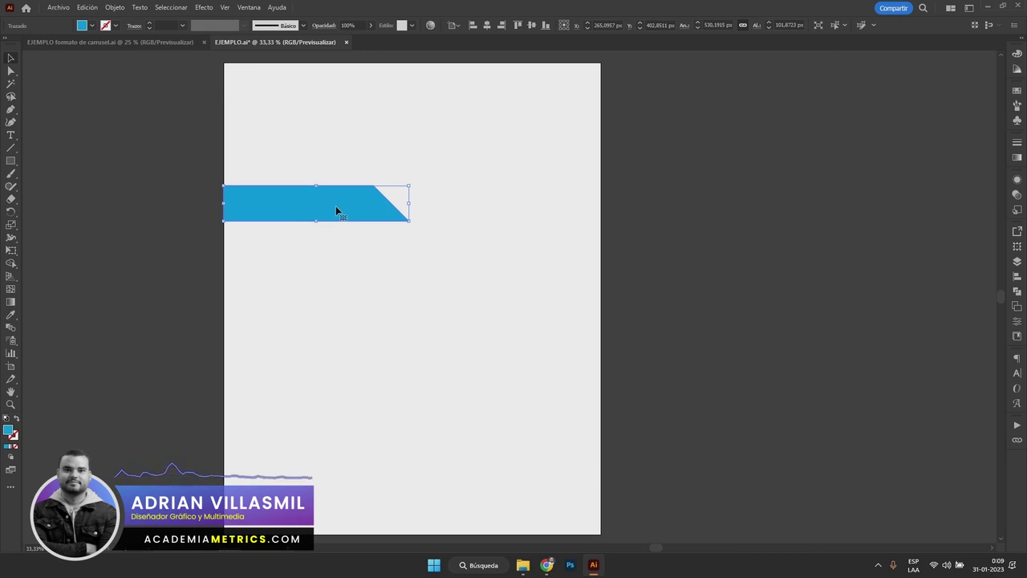
# Draw a freely angled four-point blue shape above the banner with the Pen tool
pyautogui.press('p')
pyautogui.click(316, 114)
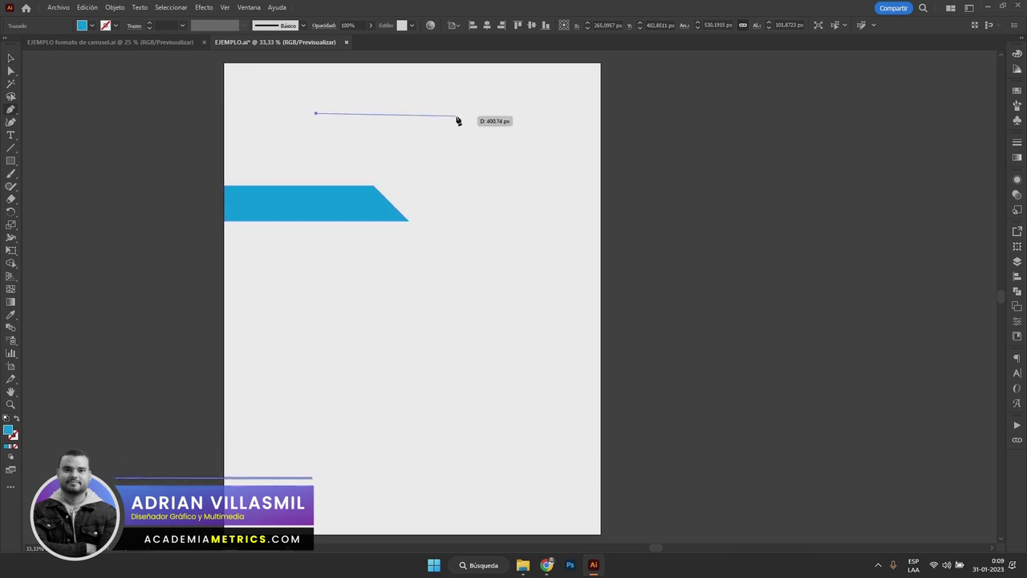
pyautogui.click(456, 117)
pyautogui.click(446, 163)
pyautogui.click(373, 149)
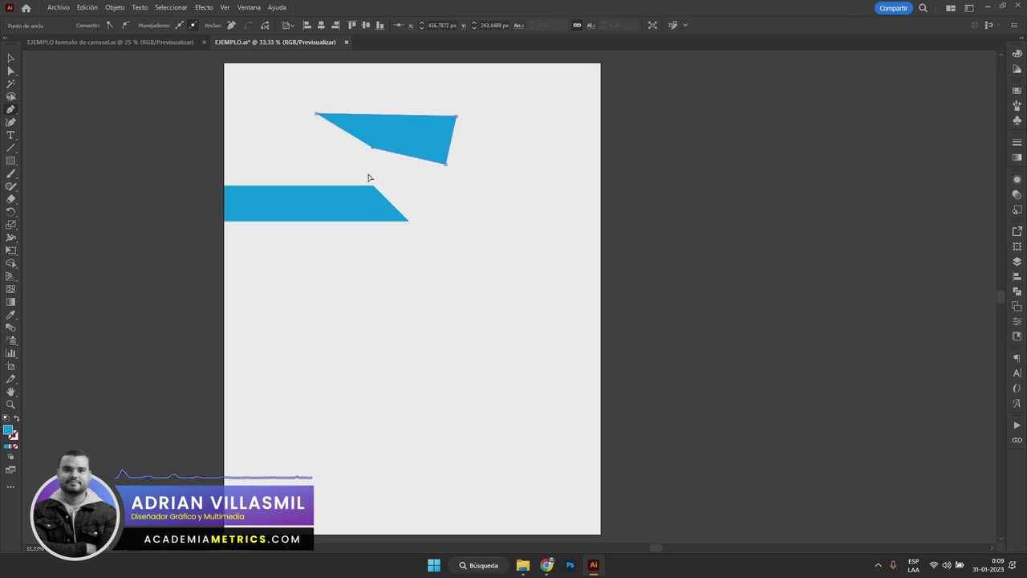
# Undo the four-point shape above the banner
pyautogui.hotkey('ctrl', 'z')
pyautogui.hotkey('ctrl', 'z')
pyautogui.hotkey('ctrl', 'z')
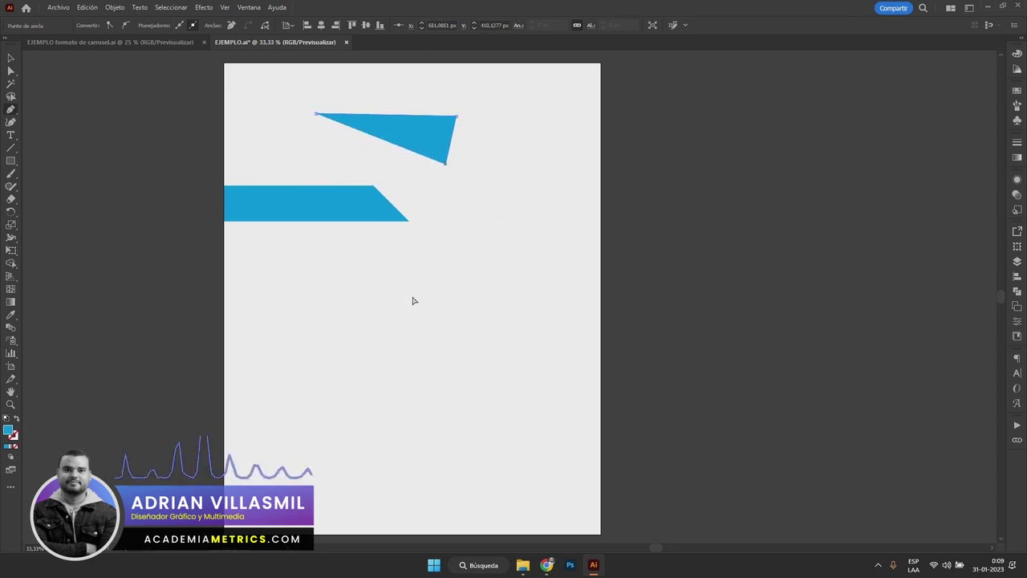
pyautogui.hotkey('ctrl', 'z')
pyautogui.hotkey('ctrl', 'z')
# Draw an open seven-point path below the banner with the Pen tool, constraining its segments to horizontal and vertical
pyautogui.click(358, 281)
pyautogui.keyDown('shift'); pyautogui.click(456, 281); pyautogui.keyUp('shift')
pyautogui.keyDown('shift'); pyautogui.click(457, 357); pyautogui.keyUp('shift')
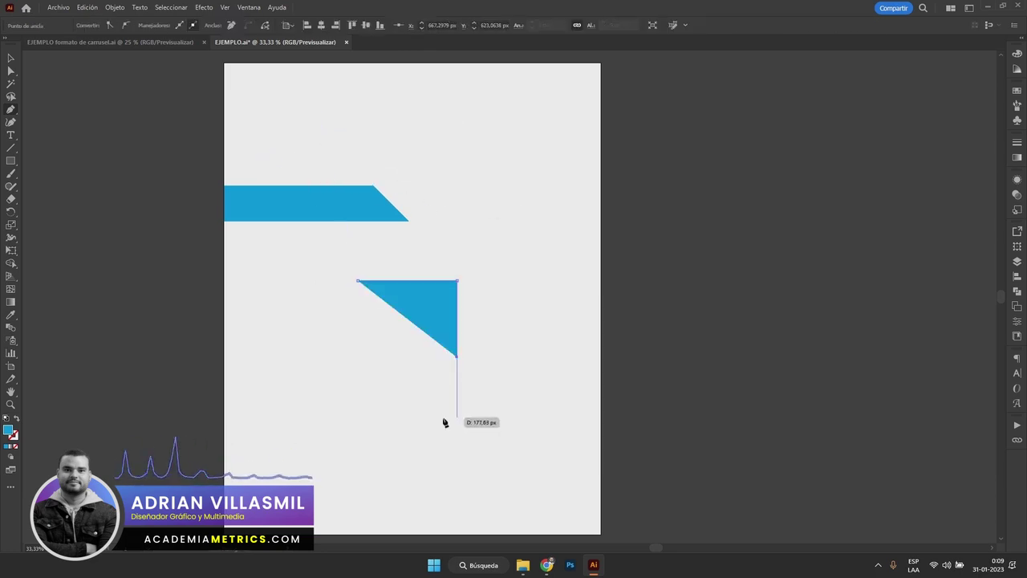
pyautogui.keyDown('shift'); pyautogui.click(456, 417); pyautogui.keyUp('shift')
pyautogui.keyDown('shift'); pyautogui.click(339, 425); pyautogui.keyUp('shift')
pyautogui.keyDown('shift'); pyautogui.click(277, 419); pyautogui.keyUp('shift')
pyautogui.keyDown('shift'); pyautogui.click(281, 319); pyautogui.keyUp('shift')
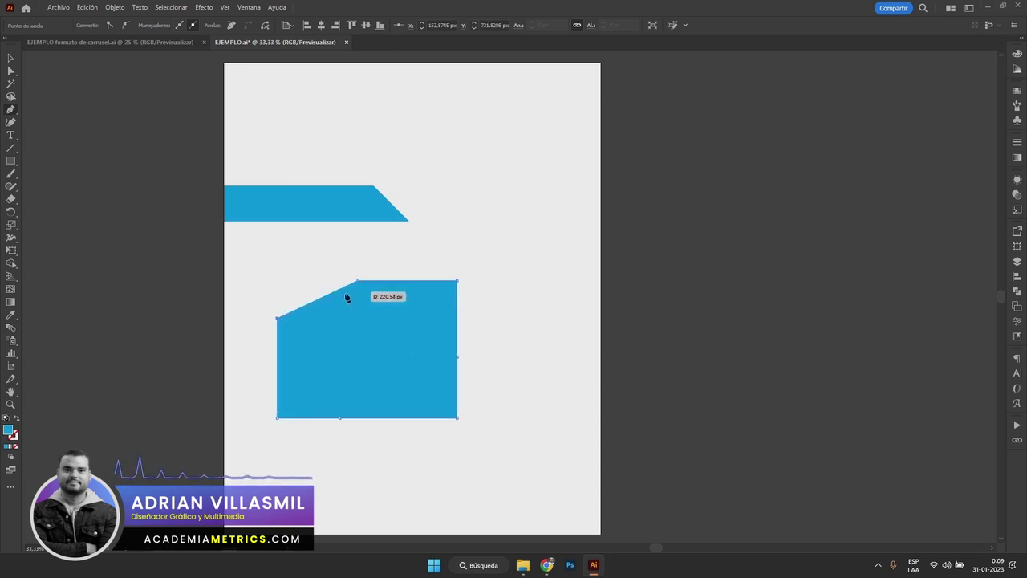
pyautogui.click(357, 351)
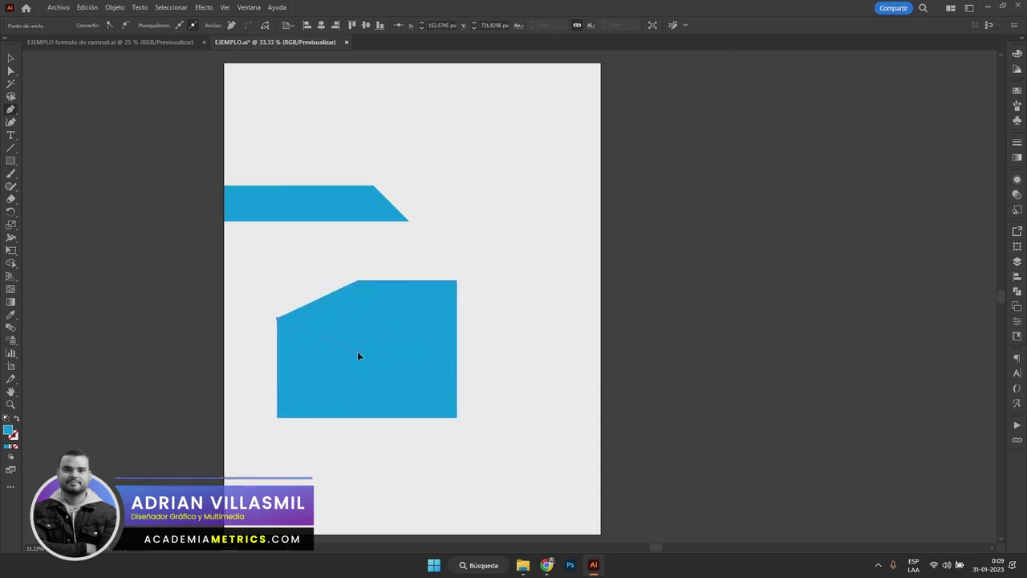
pyautogui.hotkey('ctrl', 'z')
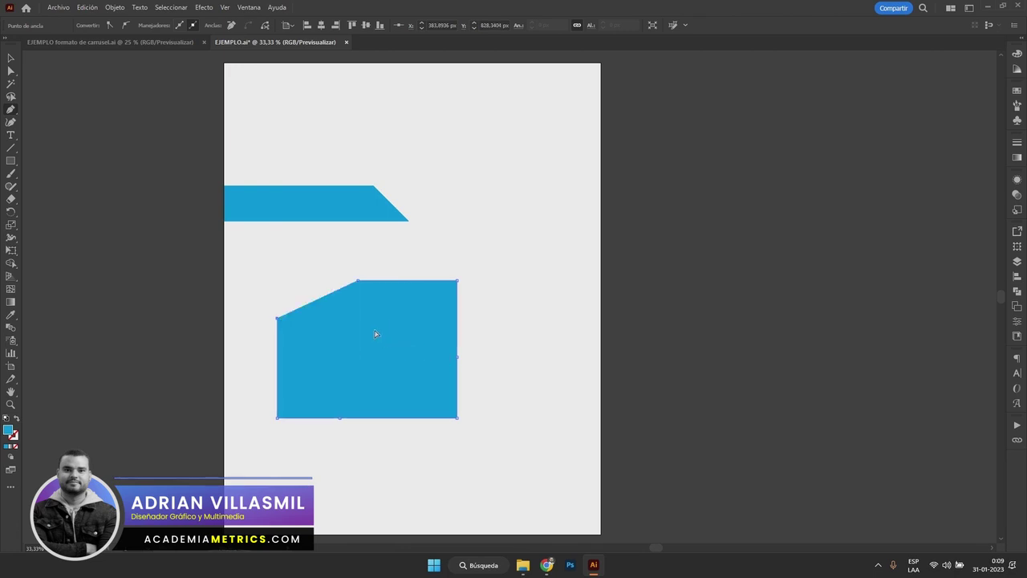
# Swap the path's fill and stroke colors, extend it inward with two angled segments, and end the path
pyautogui.click(17, 420)
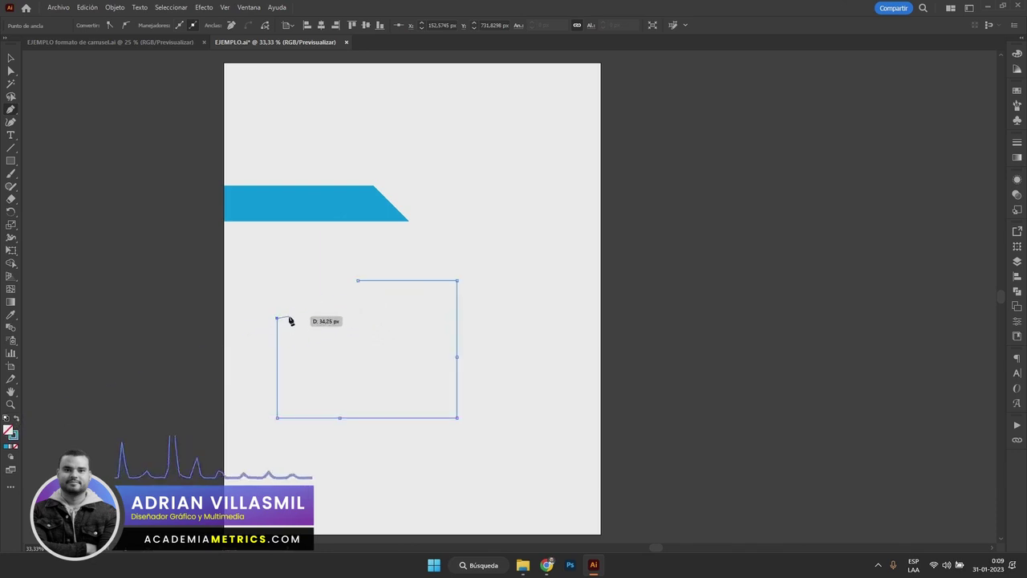
pyautogui.click(543, 298)
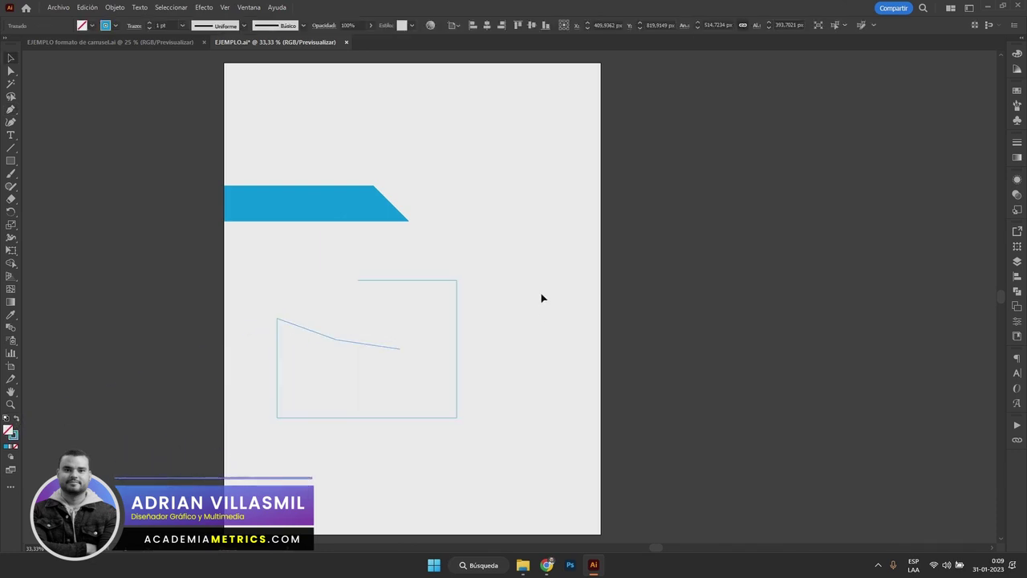
pyautogui.moveTo(543, 298); pyautogui.dragTo(426, 378)
pyautogui.click(525, 350)
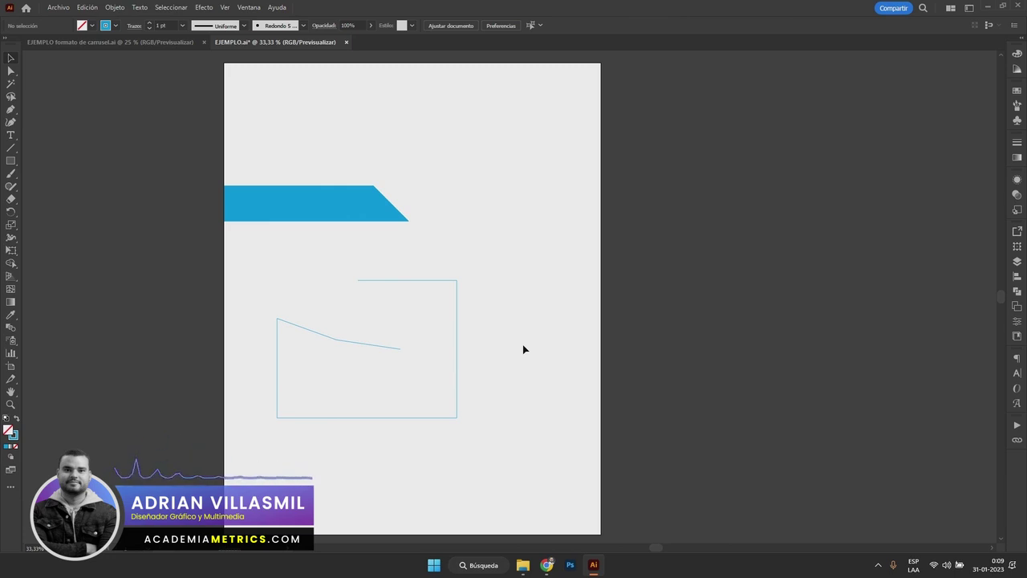
# Select the open path below the banner and set its stroke weight to 6 pt
pyautogui.moveTo(489, 249); pyautogui.dragTo(430, 306)
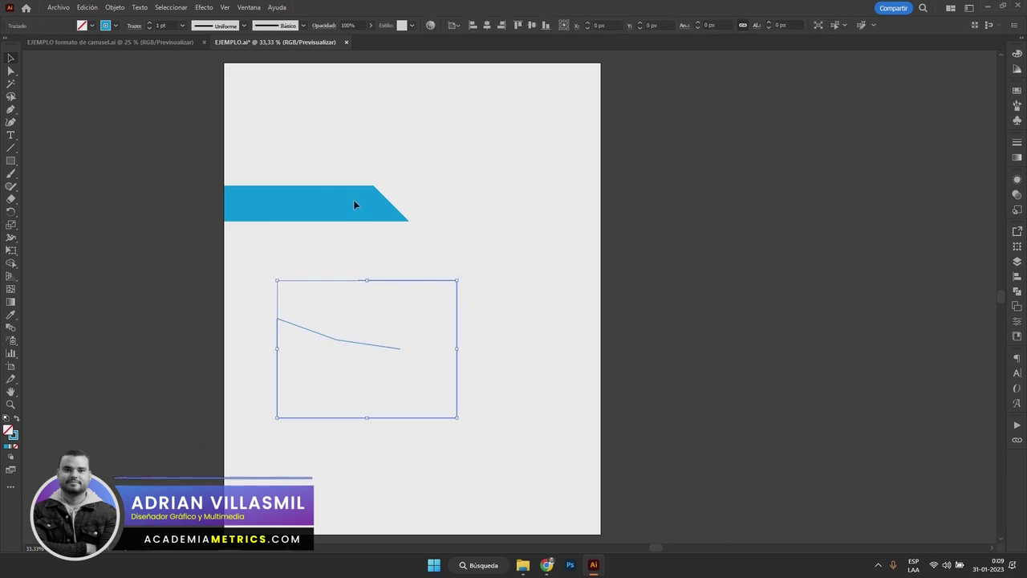
pyautogui.click(150, 23)
pyautogui.click(149, 23)
pyautogui.click(149, 24)
pyautogui.click(149, 23)
pyautogui.click(149, 23)
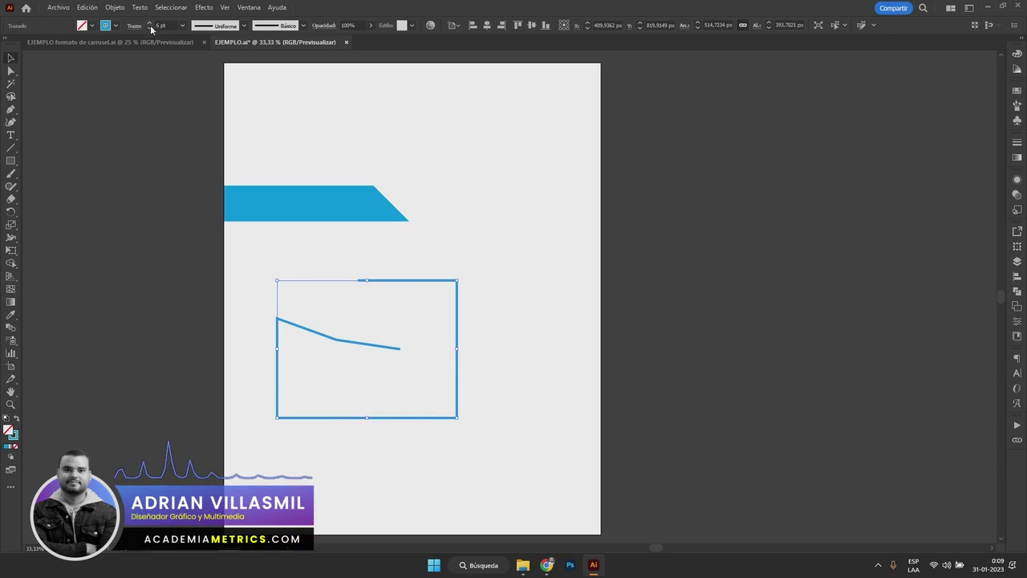
pyautogui.click(528, 255)
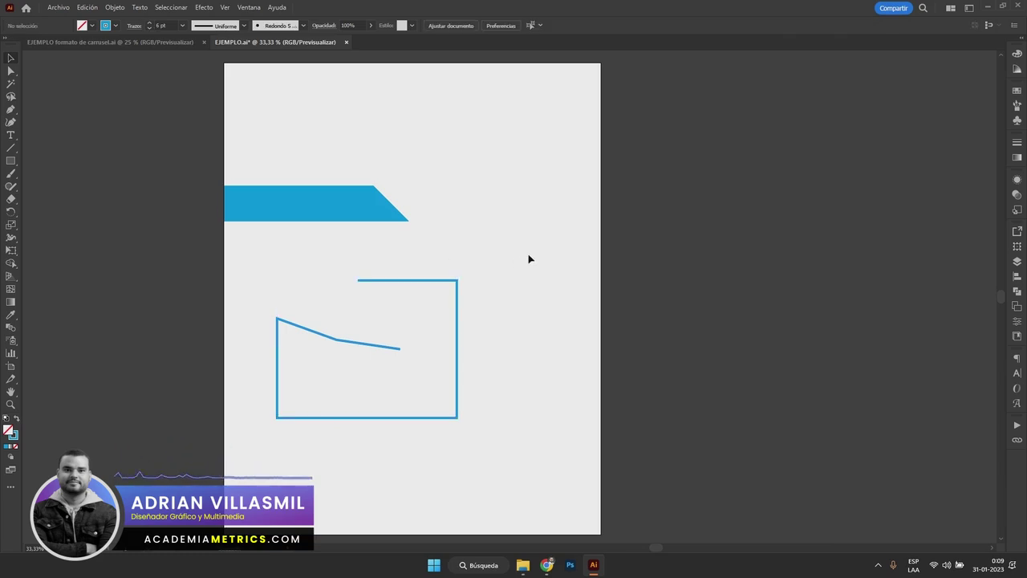
pyautogui.click(358, 285)
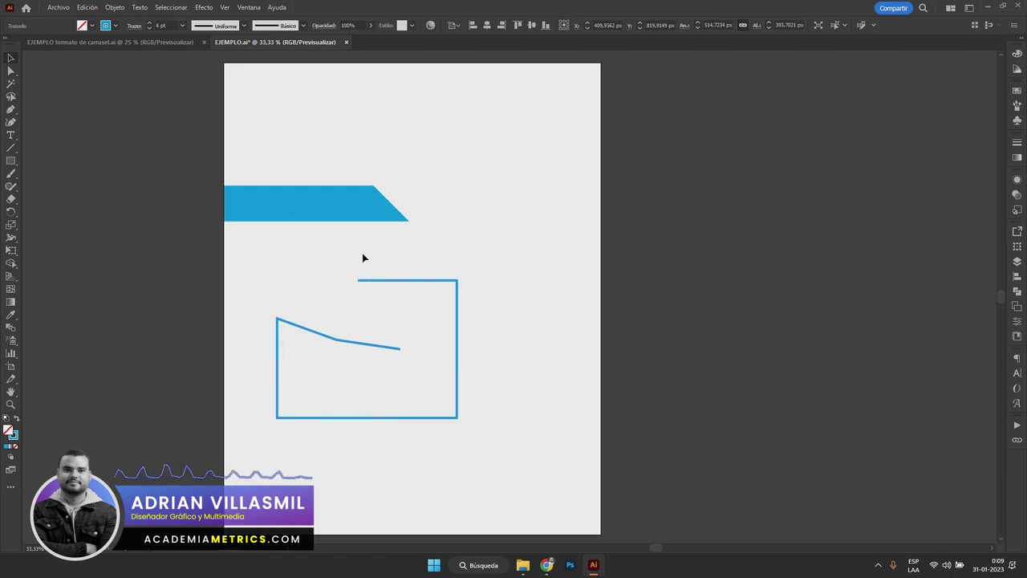
pyautogui.click(362, 253)
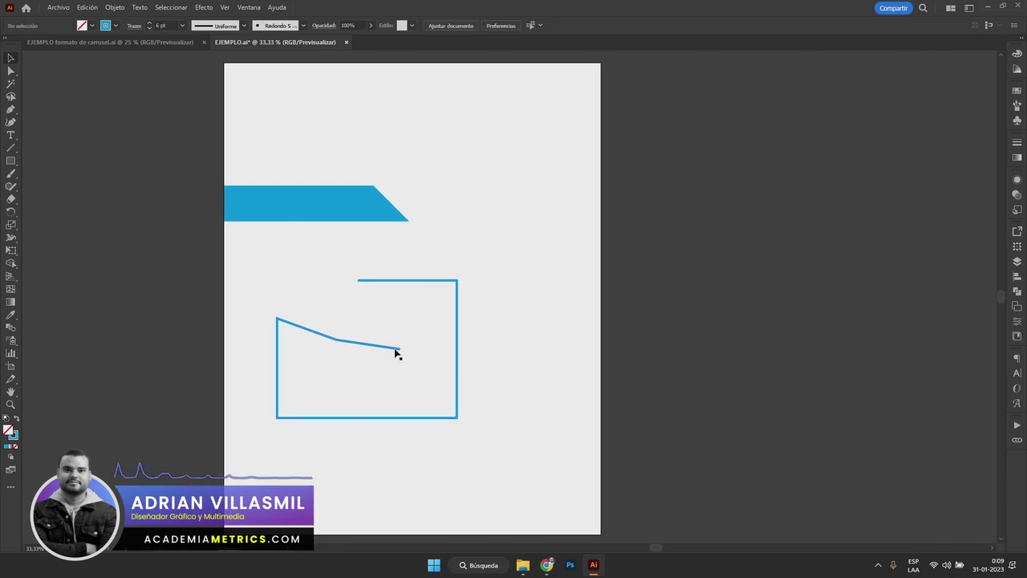
# Continue the open path from its inner endpoint through four more points with the Pen tool and close it at its starting anchor
pyautogui.click(10, 109)
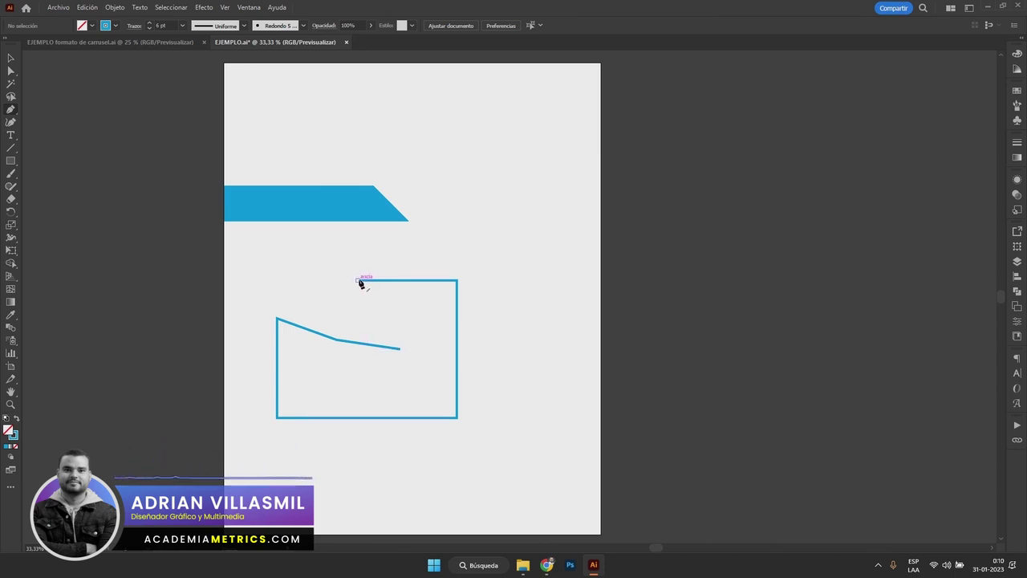
pyautogui.click(401, 350)
pyautogui.click(359, 324)
pyautogui.click(311, 277)
pyautogui.click(305, 236)
pyautogui.click(351, 246)
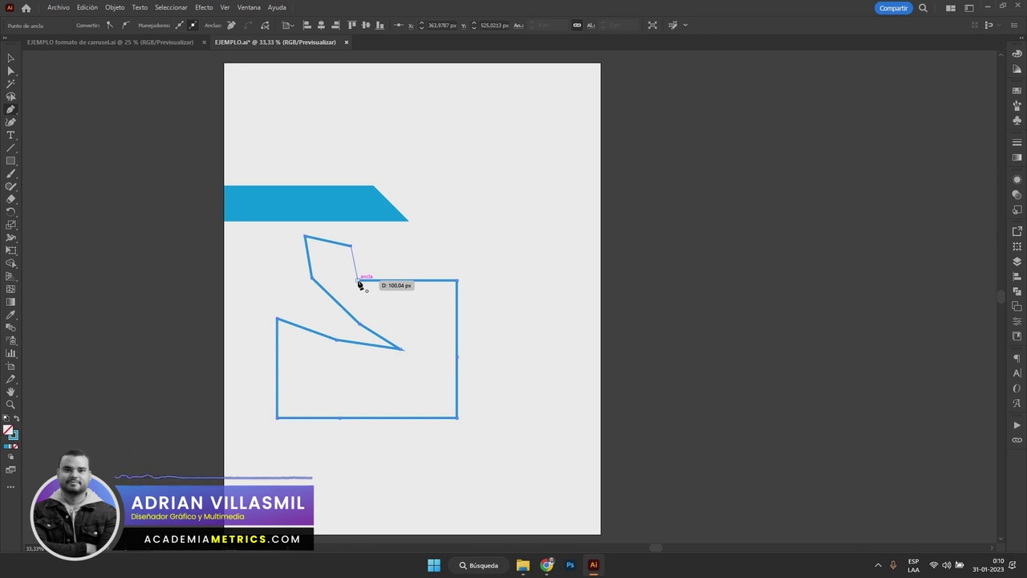
pyautogui.click(359, 282)
pyautogui.click(11, 58)
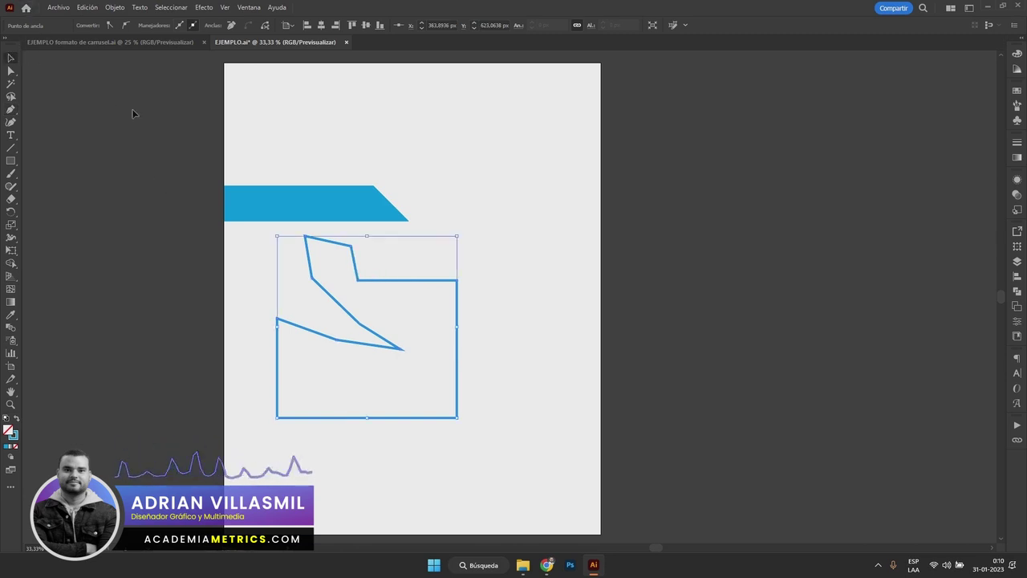
# Delete the closed path, and draw an outlined square and a circle about 296 px in diameter beside it
pyautogui.moveTo(454, 295); pyautogui.dragTo(492, 299)
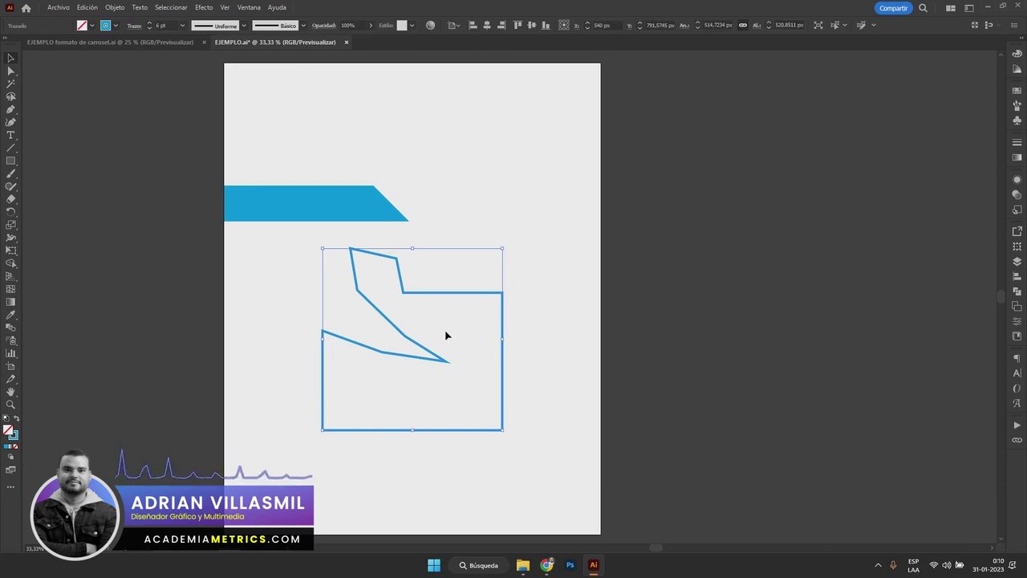
pyautogui.press('Delete')
pyautogui.click(10, 160)
pyautogui.moveTo(417, 301); pyautogui.dragTo(508, 390)
pyautogui.click(10, 161)
pyautogui.click(56, 191)
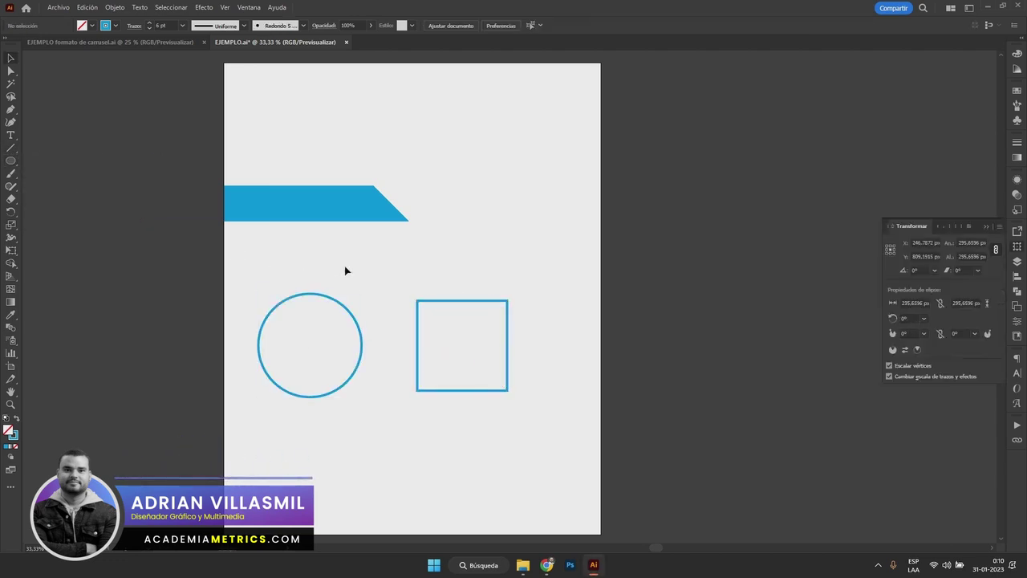
# Shift the circle and square slightly together, and delete all artwork on the artboard, including the blue banner
pyautogui.moveTo(491, 265); pyautogui.dragTo(307, 367)
pyautogui.moveTo(343, 306); pyautogui.dragTo(364, 304)
pyautogui.click(428, 259)
pyautogui.moveTo(421, 262); pyautogui.dragTo(339, 332)
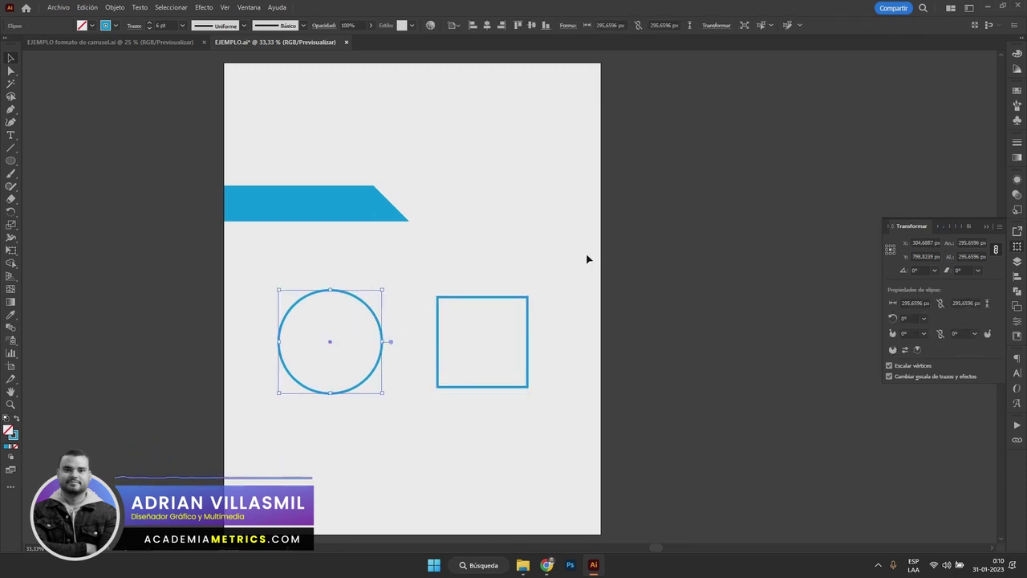
pyautogui.hotkey('ctrl', 'a')
pyautogui.press('Delete')
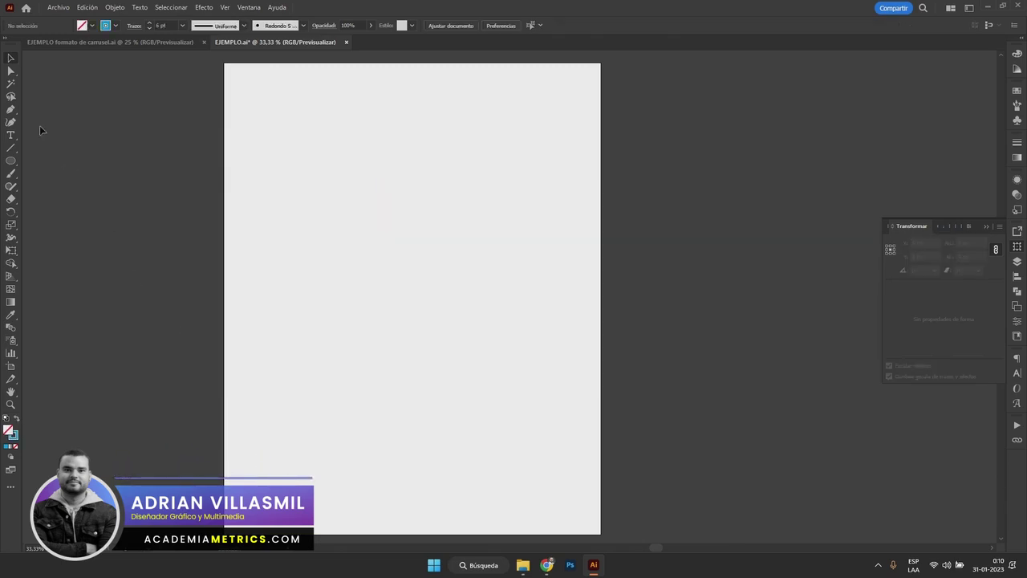
# Draw a circle about 452 px in diameter and move it to the center of the artboard
pyautogui.click(11, 110)
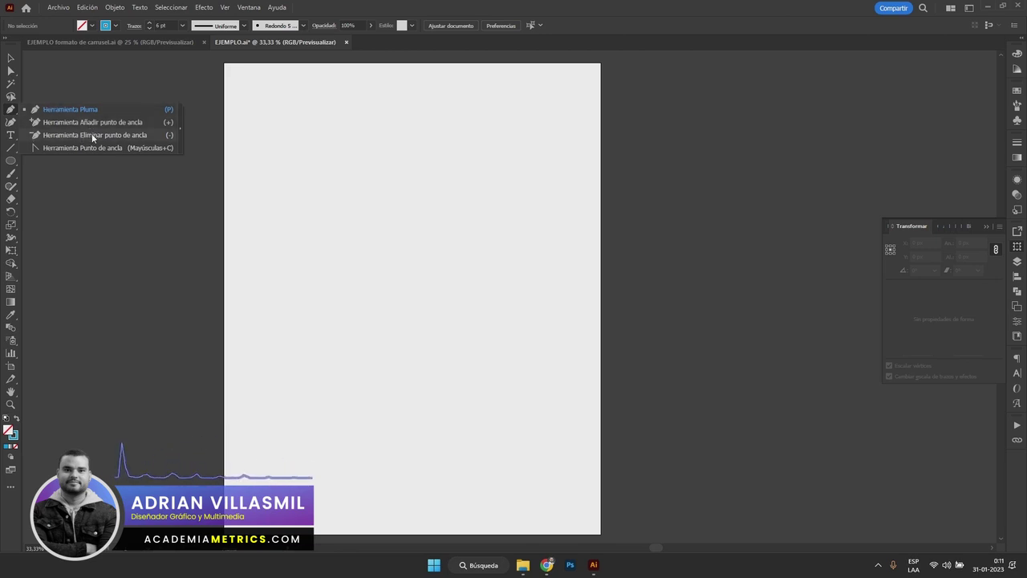
pyautogui.click(14, 111)
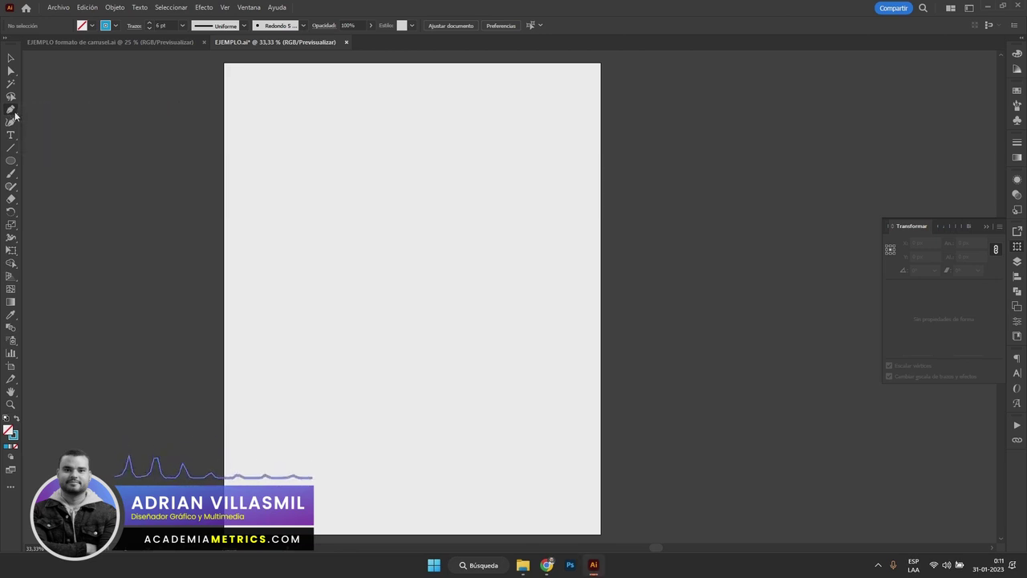
pyautogui.moveTo(305, 205); pyautogui.dragTo(464, 364)
pyautogui.click(10, 58)
pyautogui.moveTo(433, 224); pyautogui.dragTo(461, 238)
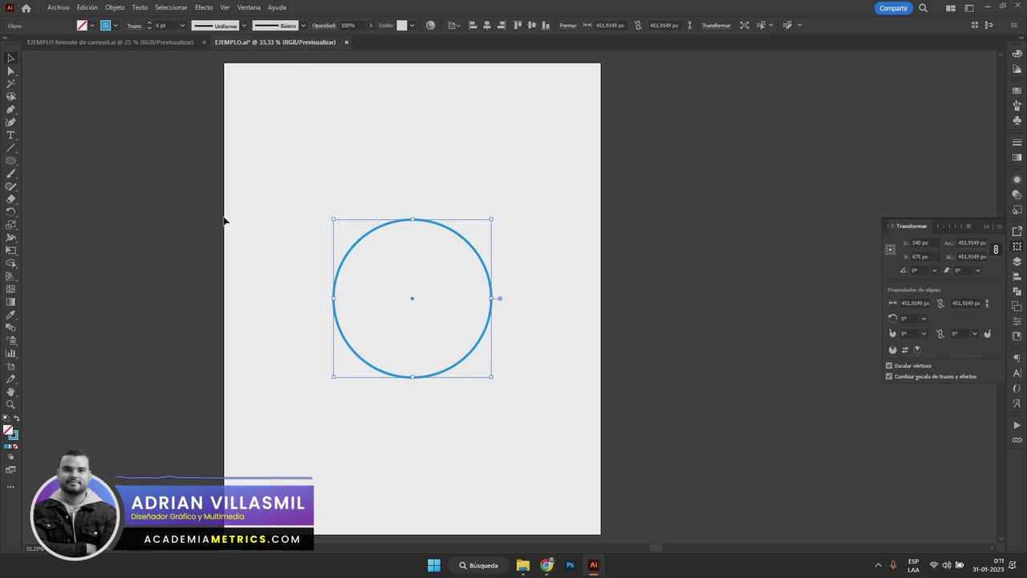
# Give the circle a dark red stroke with a weight of 23 pt
pyautogui.click(13, 111)
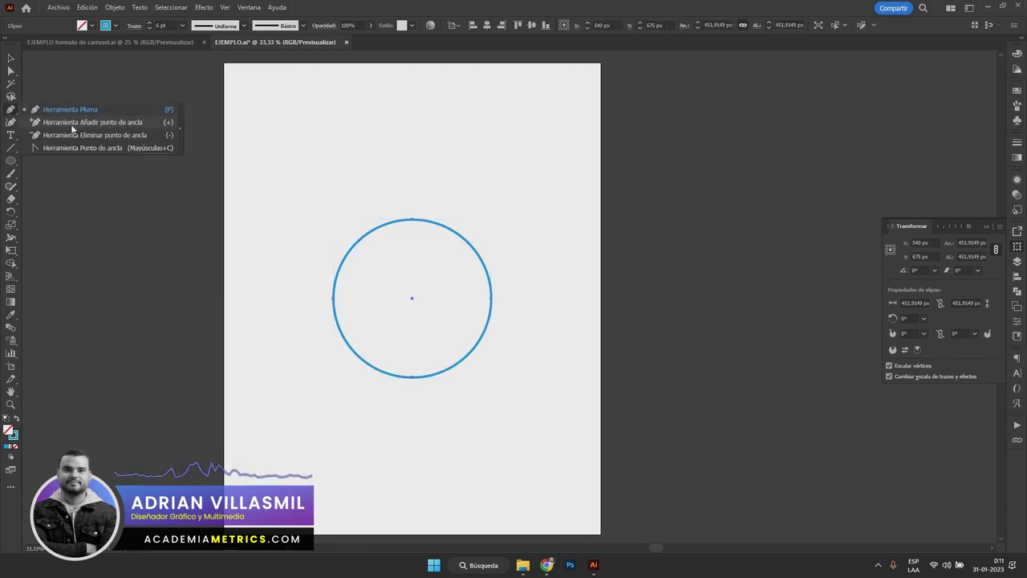
pyautogui.click(65, 138)
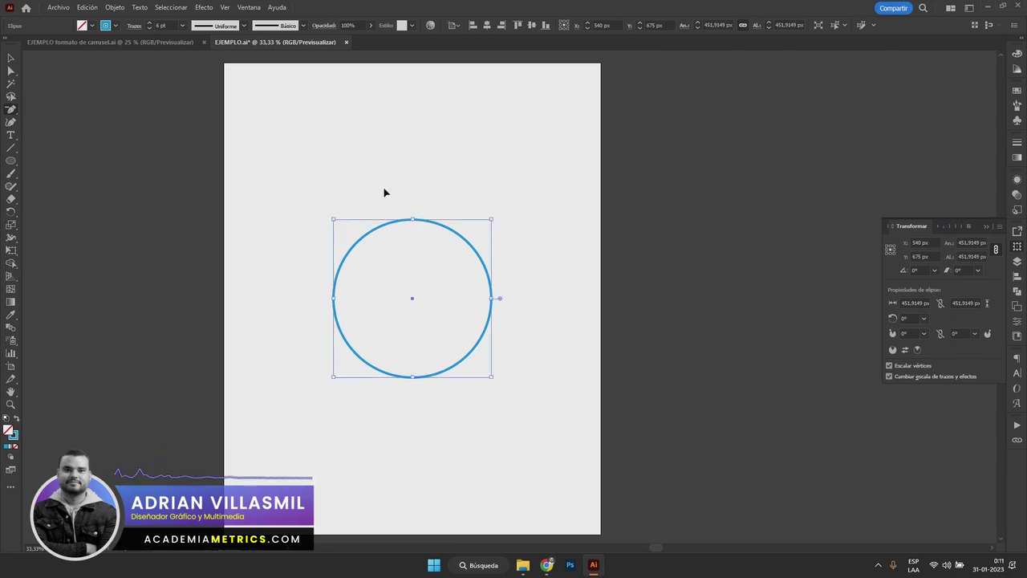
pyautogui.click(11, 59)
pyautogui.moveTo(293, 132); pyautogui.dragTo(445, 332)
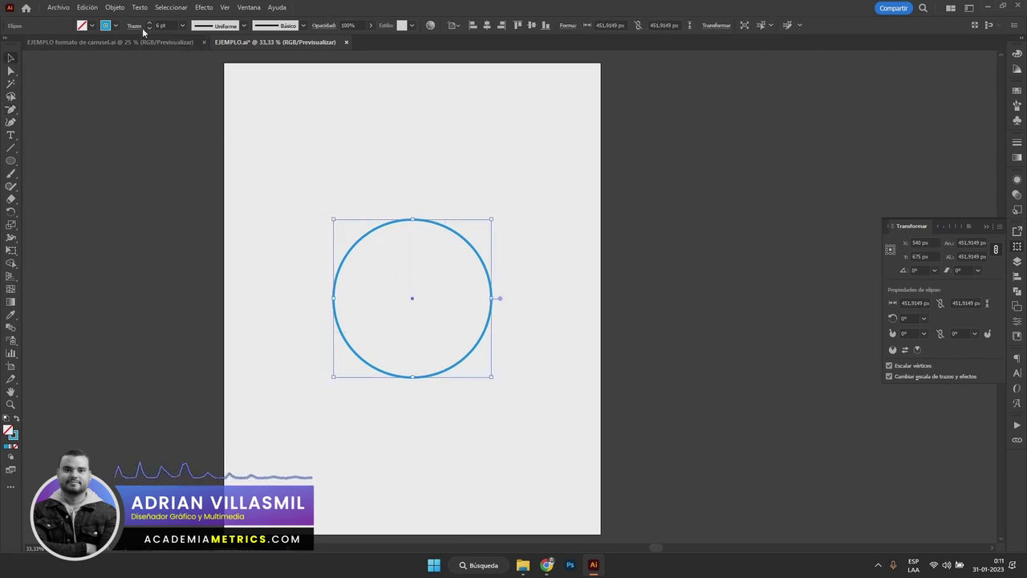
pyautogui.click(110, 26)
pyautogui.click(84, 43)
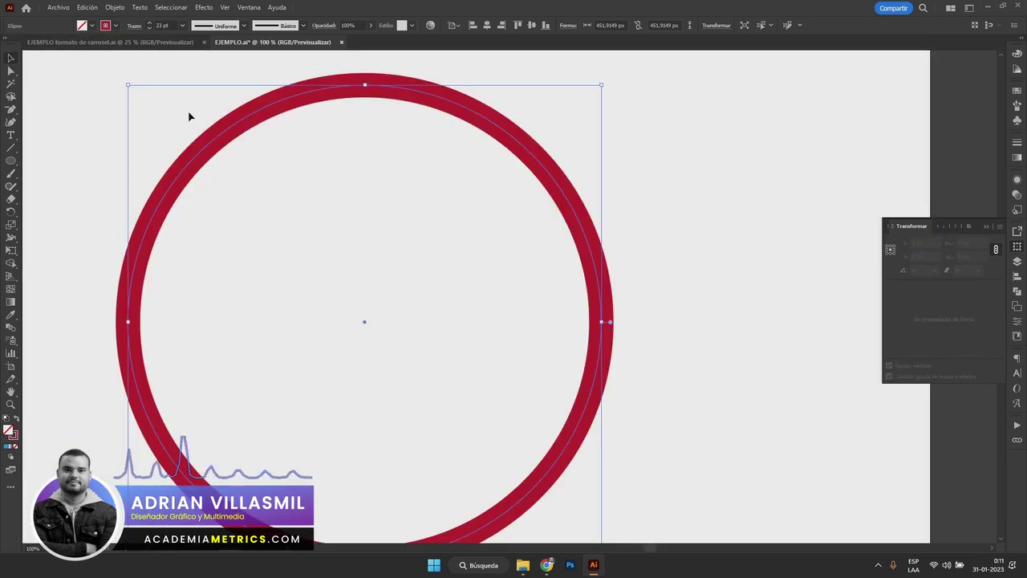
# Remove the circle's right-hand anchor point with the Delete Anchor Point tool
pyautogui.moveTo(11, 108); pyautogui.dragTo(88, 134)
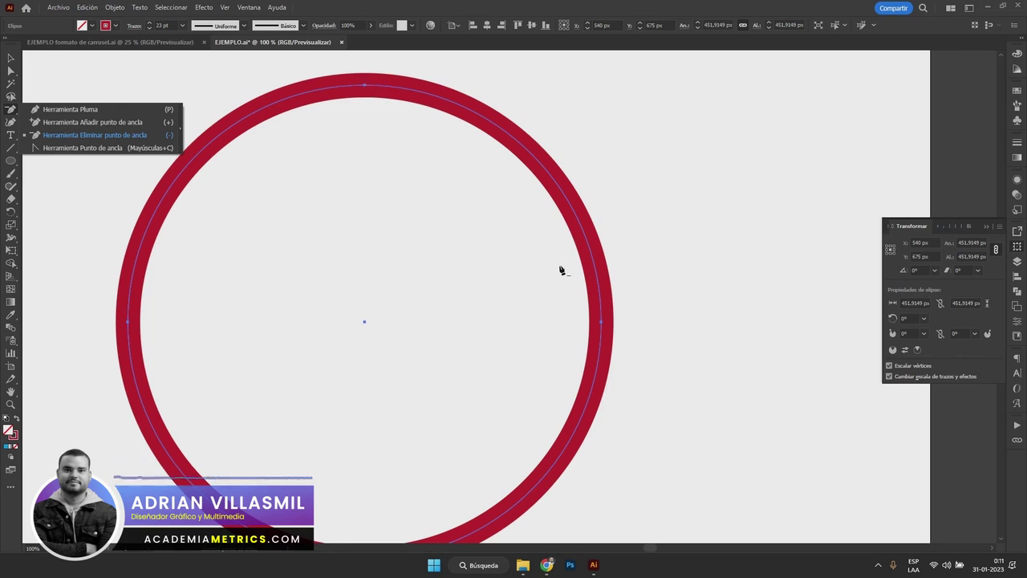
pyautogui.scroll(-1, 591, 321)
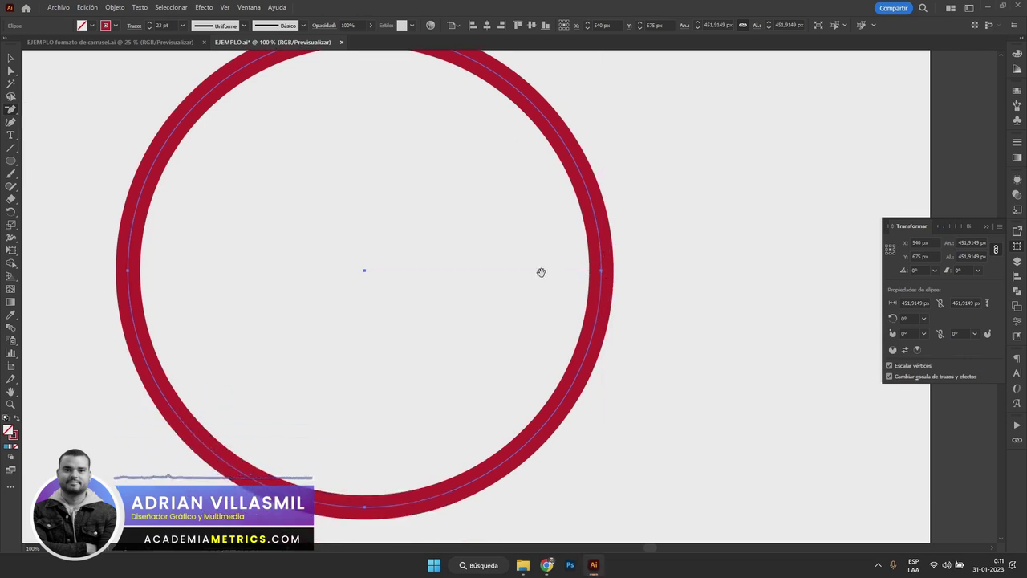
pyautogui.moveTo(549, 273); pyautogui.dragTo(542, 288)
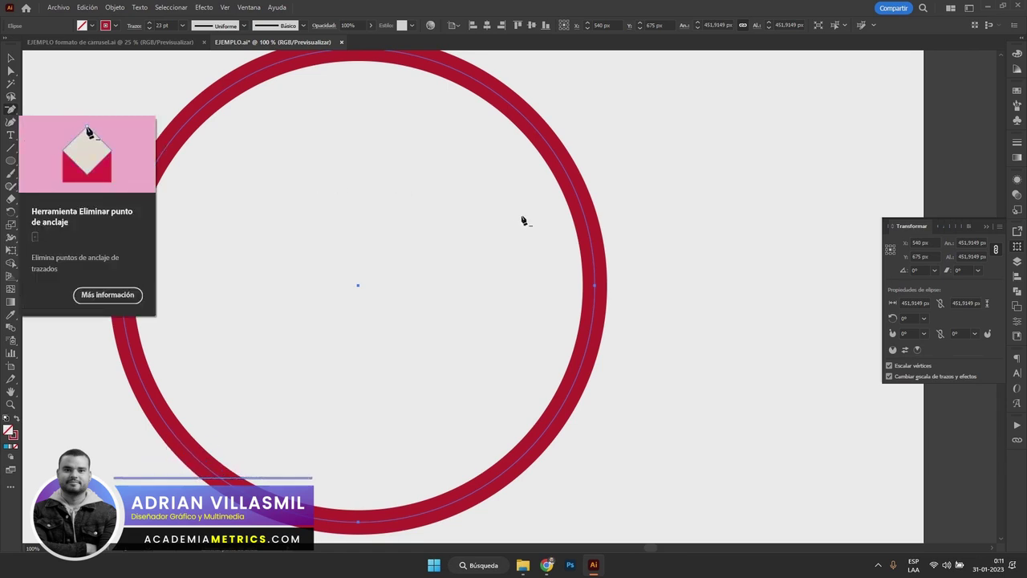
pyautogui.click(593, 284)
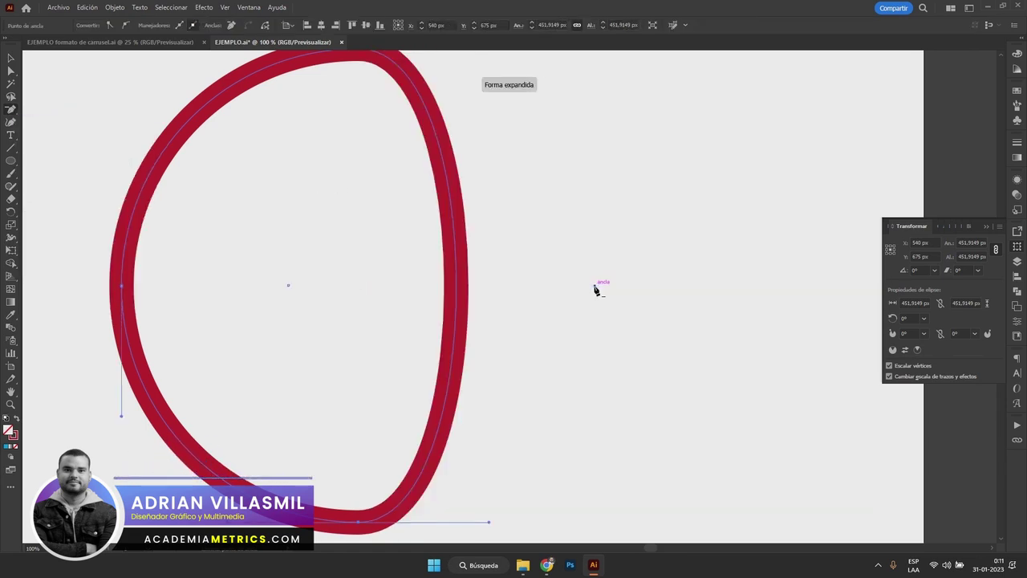
pyautogui.scroll(-2, 411, 188)
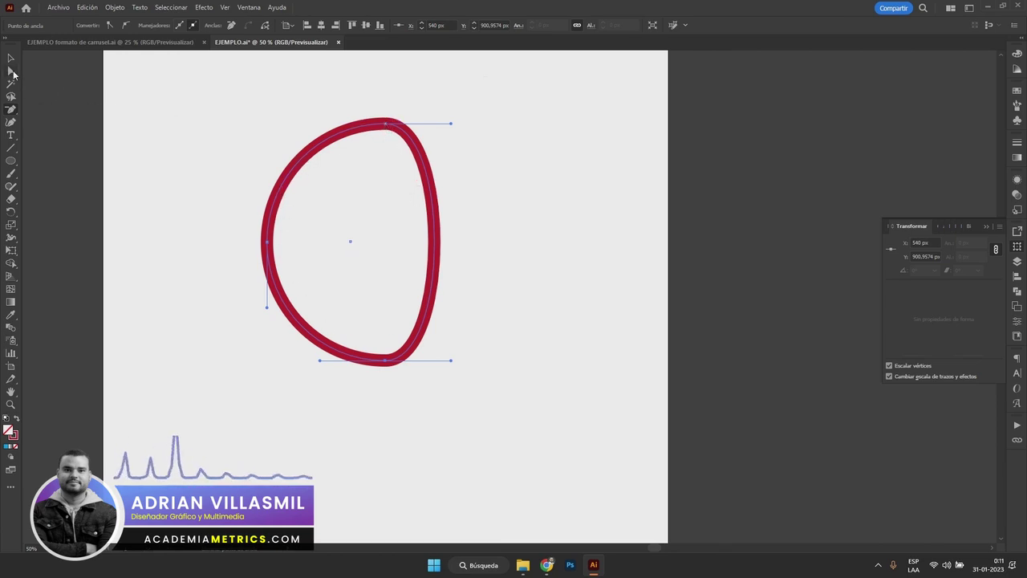
# Reshape the curve by moving its top anchor point and swinging that anchor's handle upward, and delete the whole shape
pyautogui.moveTo(390, 119)
pyautogui.mouseDown()
pyautogui.moveTo(455, 126)
pyautogui.moveTo(401, 130)
pyautogui.moveTo(447, 155)
pyautogui.moveTo(385, 212)
pyautogui.moveTo(401, 134)
pyautogui.mouseUp()
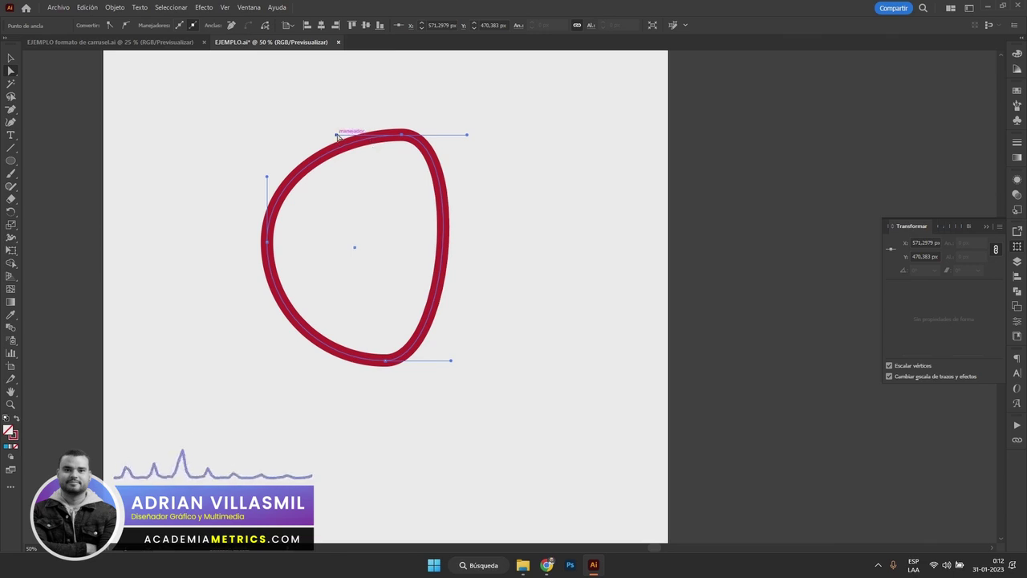
pyautogui.moveTo(337, 136); pyautogui.dragTo(386, 88)
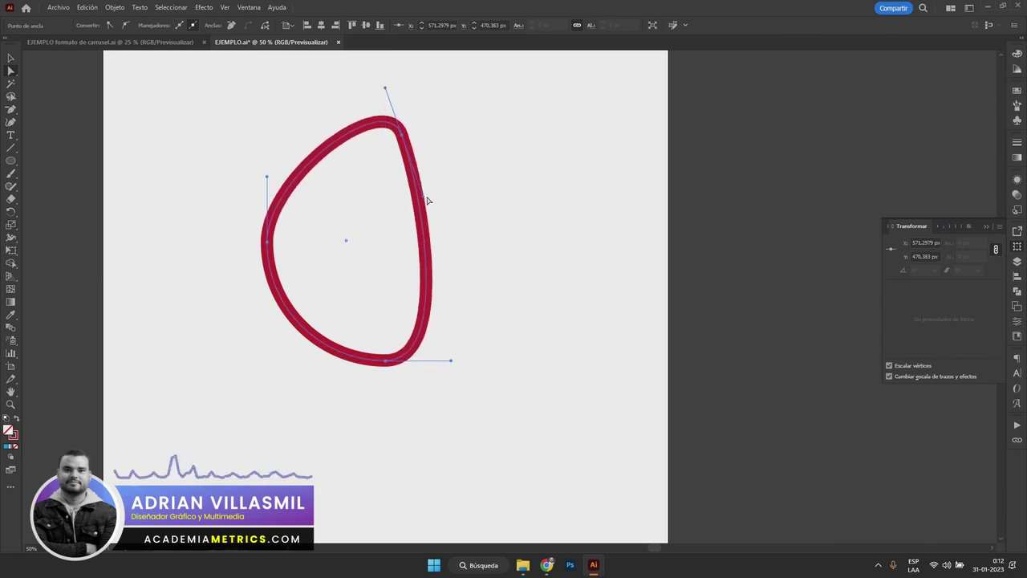
pyautogui.press('Delete')
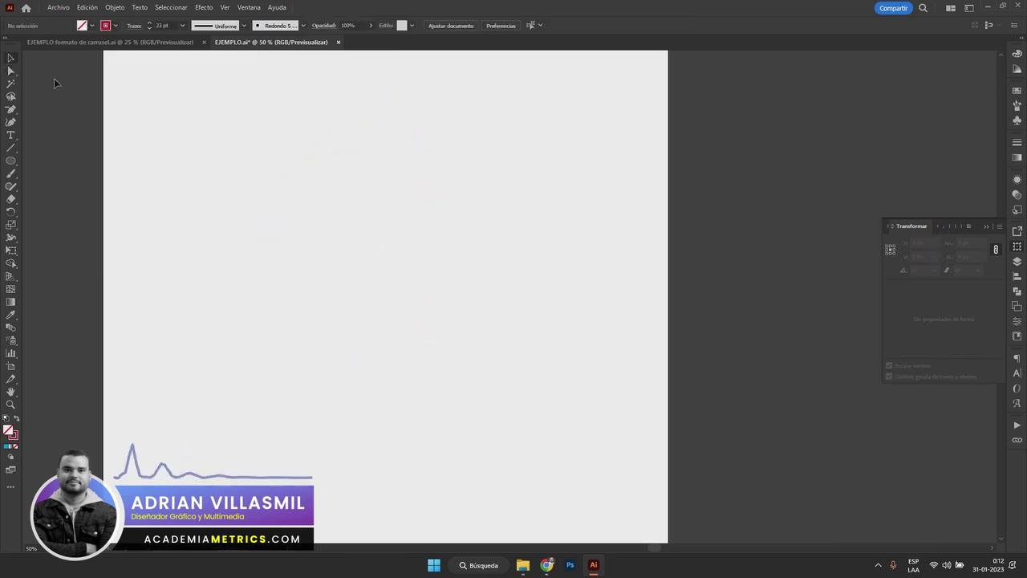
# Draw a straight horizontal line across the upper artboard with the Pen tool and add an anchor point near its middle
pyautogui.click(15, 114)
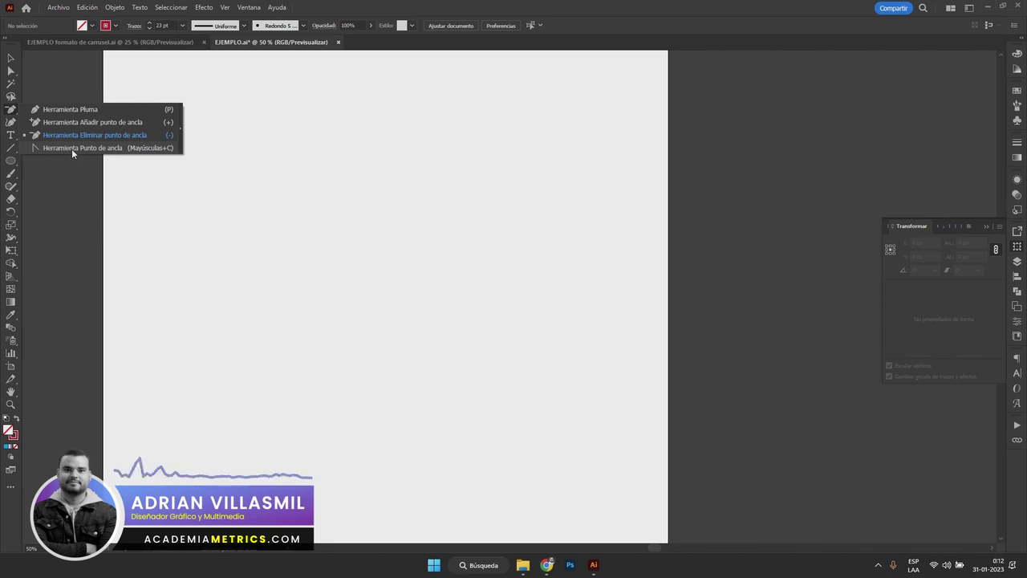
pyautogui.click(45, 110)
pyautogui.click(222, 171)
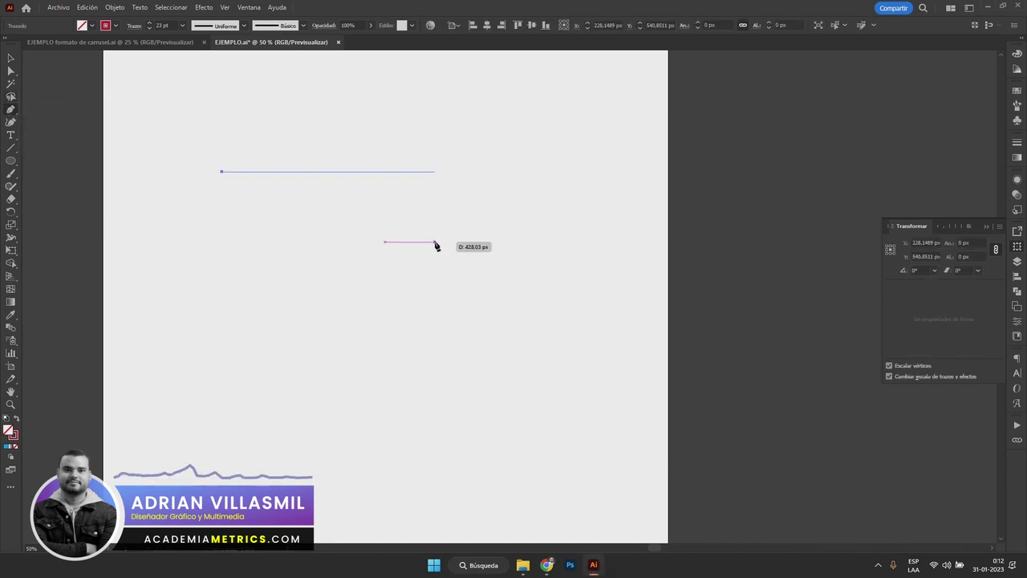
pyautogui.keyDown('shift'); pyautogui.click(558, 194); pyautogui.keyUp('shift')
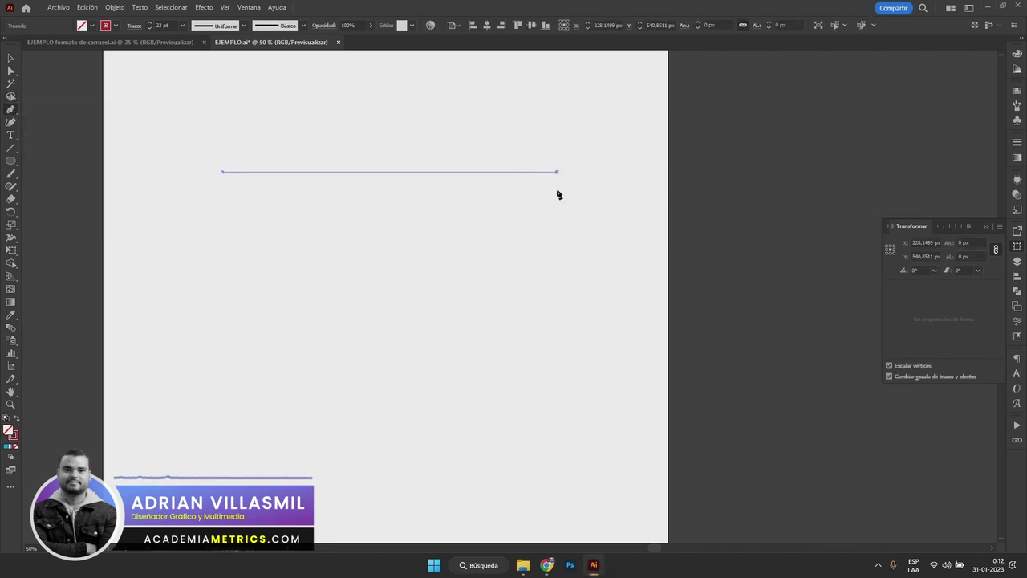
pyautogui.click(385, 172)
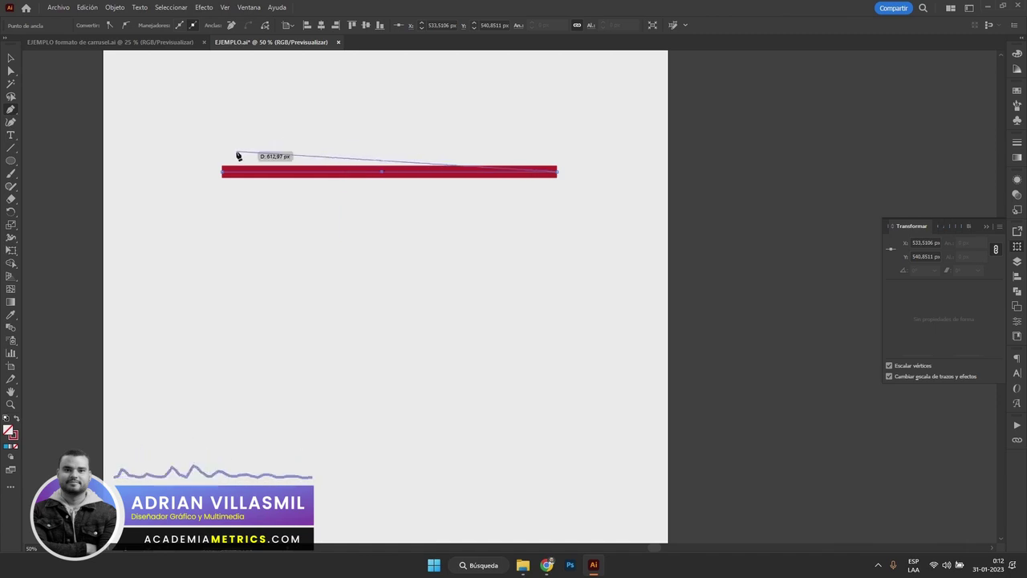
# Bend the line into an S-shaped wave by pulling handles out of its middle anchor with the Anchor Point tool
pyautogui.rightClick(12, 110)
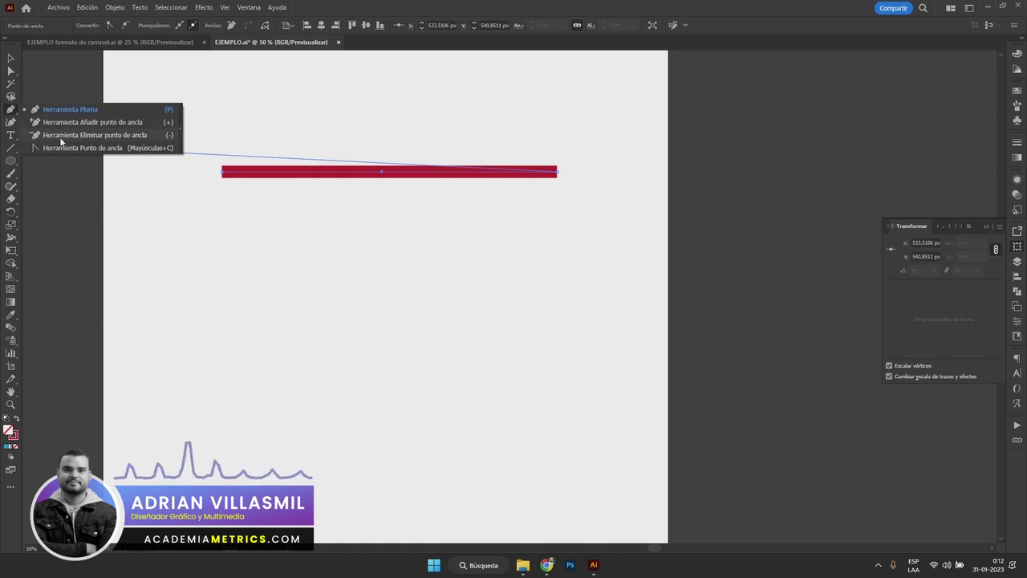
pyautogui.click(101, 148)
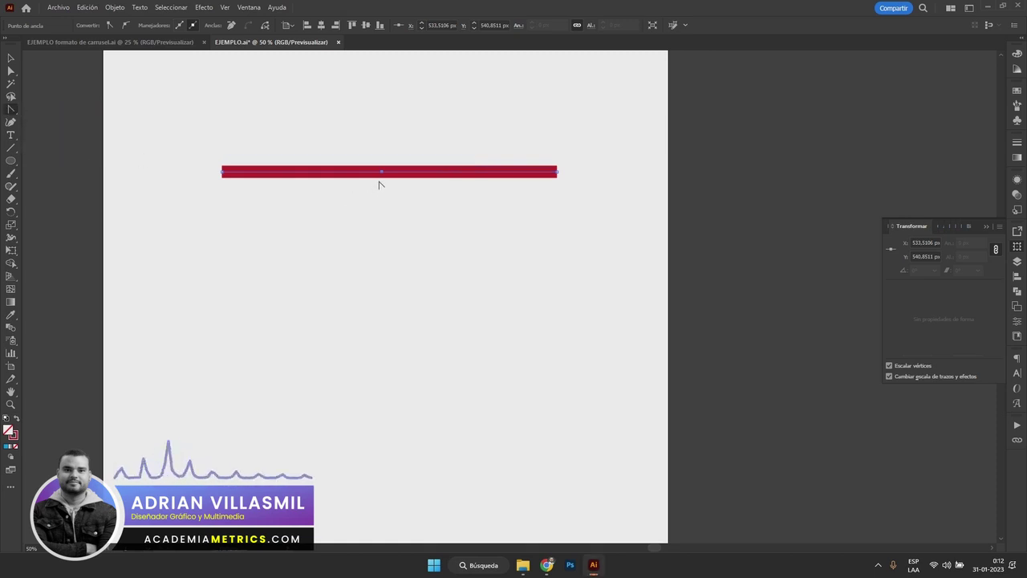
pyautogui.moveTo(382, 173); pyautogui.dragTo(451, 100)
# Select the wavy red line and delete it from the artboard
pyautogui.press('v')
pyautogui.click(116, 97)
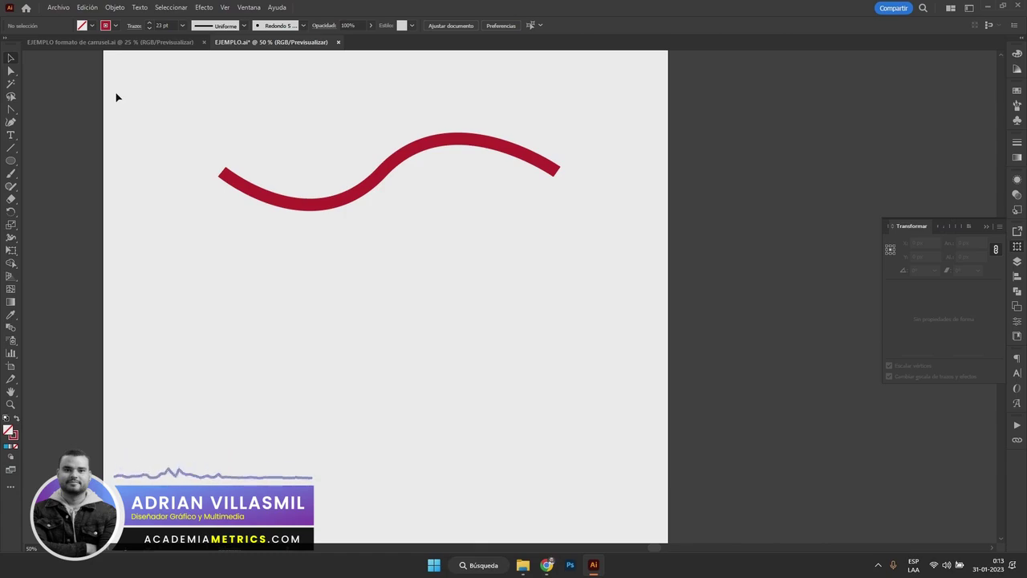
pyautogui.moveTo(255, 118); pyautogui.dragTo(527, 289)
pyautogui.press('Delete')
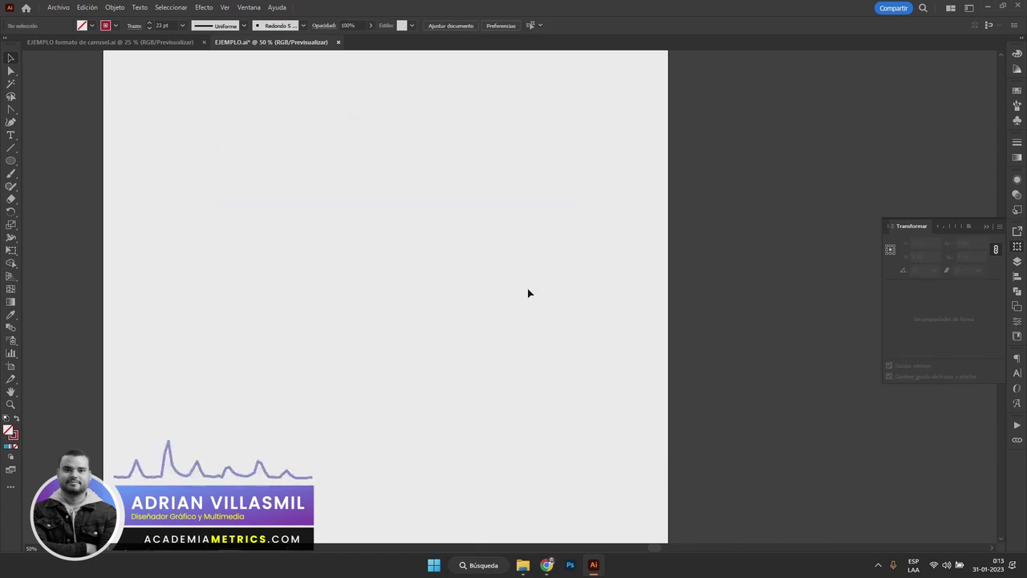